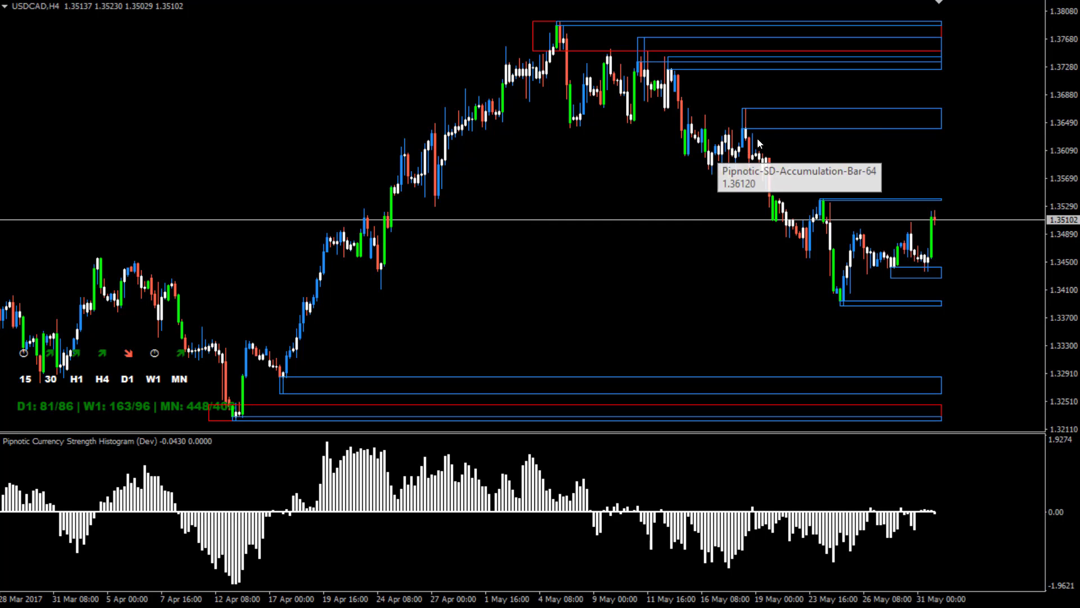
Step: Switch the USDCAD H4 chart to the daily timeframe and view the March 2017 highs at closer zoom
{"action": "key", "text": "plus"}
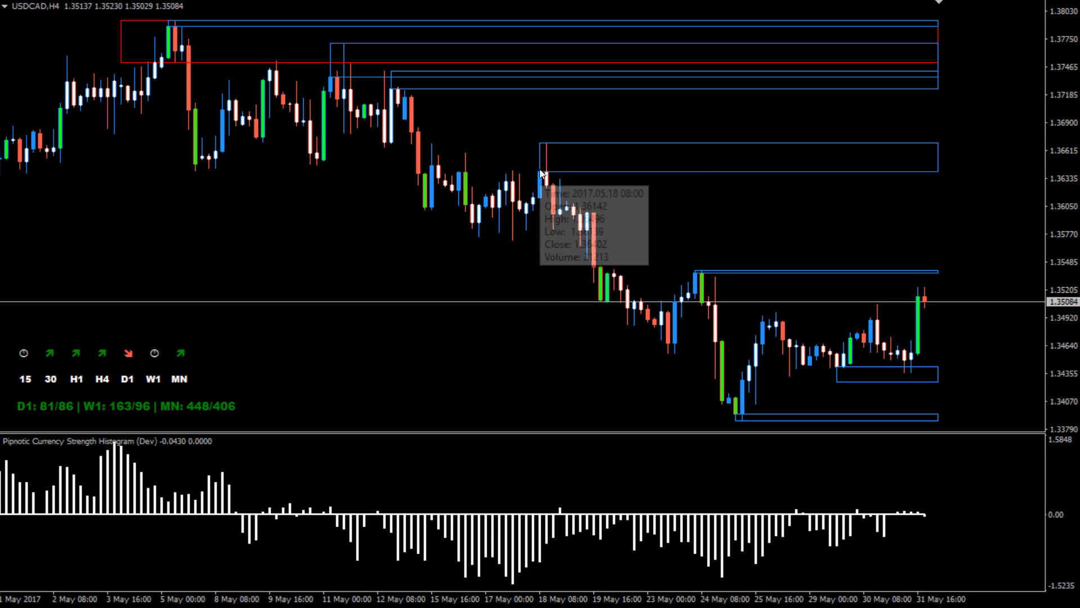
{"action": "mouse_move", "coordinate": [538, 175]}
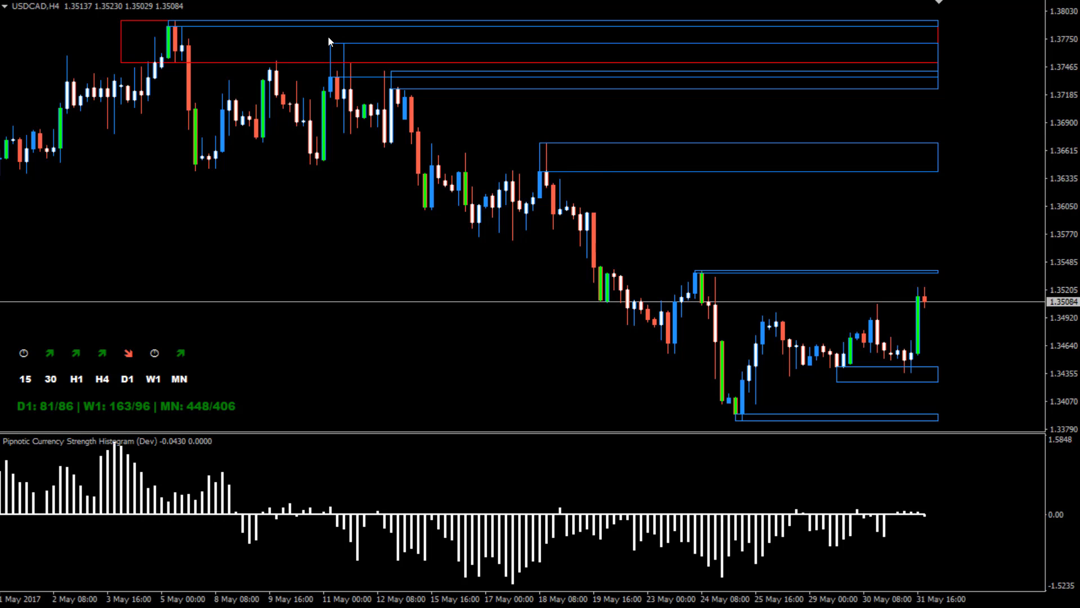
{"action": "left_click", "coordinate": [416, 2]}
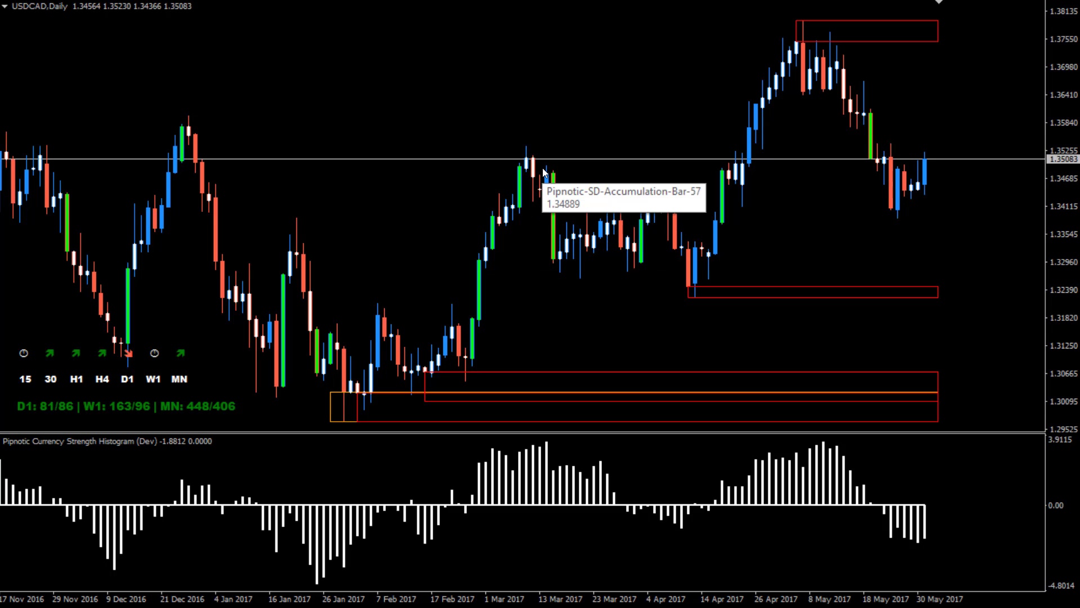
{"action": "key", "text": "plus"}
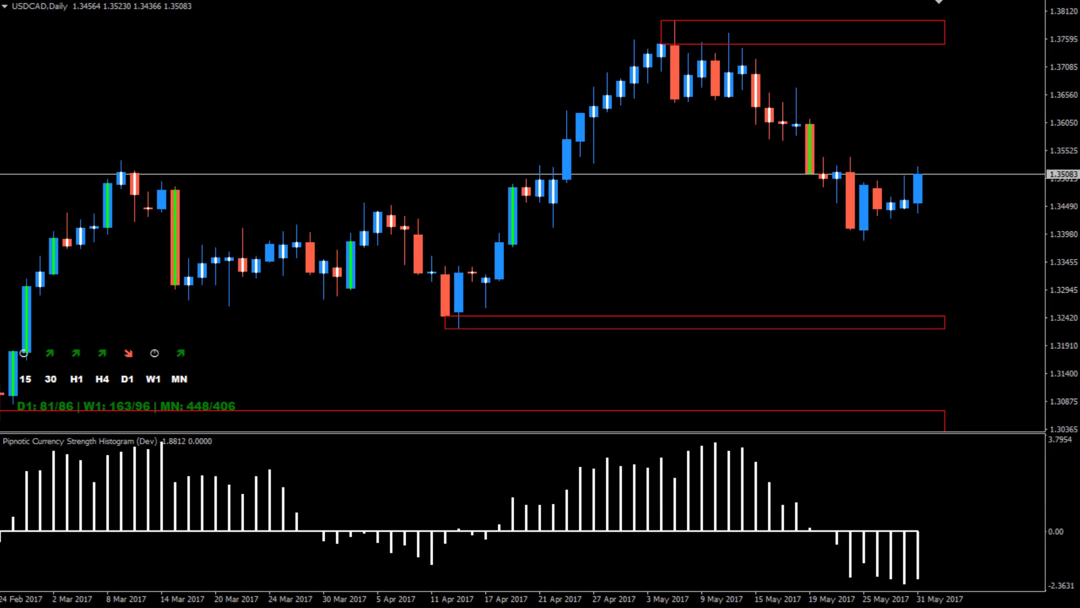
{"action": "key", "text": "Left"}
{"action": "key", "text": "Left"}
{"action": "key", "text": "Left"}
{"action": "key", "text": "Left"}
{"action": "key", "text": "Left"}
{"action": "key", "text": "Left"}
{"action": "key", "text": "Left"}
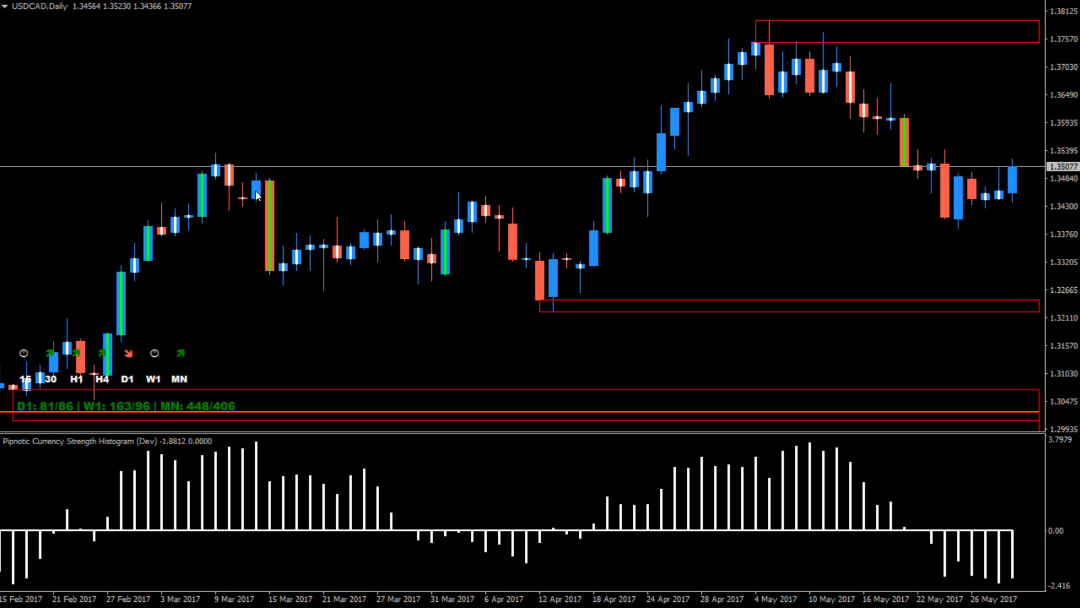
Step: Draw a supply zone rectangle over the 9 March 2017 high, spanning about 1.349 to 1.3535
{"action": "mouse_move", "coordinate": [257, 188]}
{"action": "right_click", "coordinate": [126, 50]}
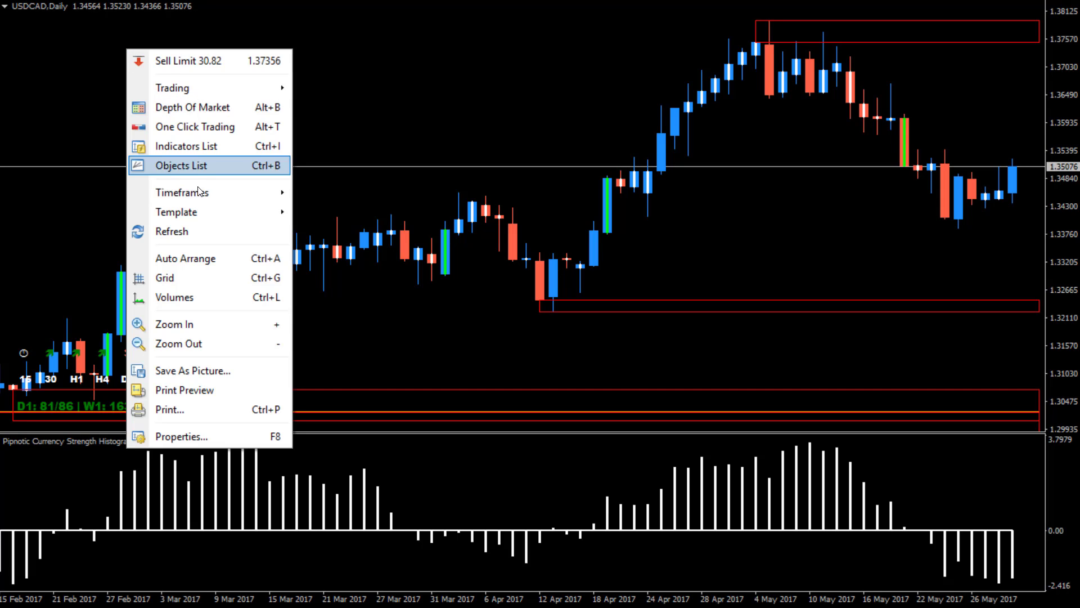
{"action": "left_click", "coordinate": [169, 229]}
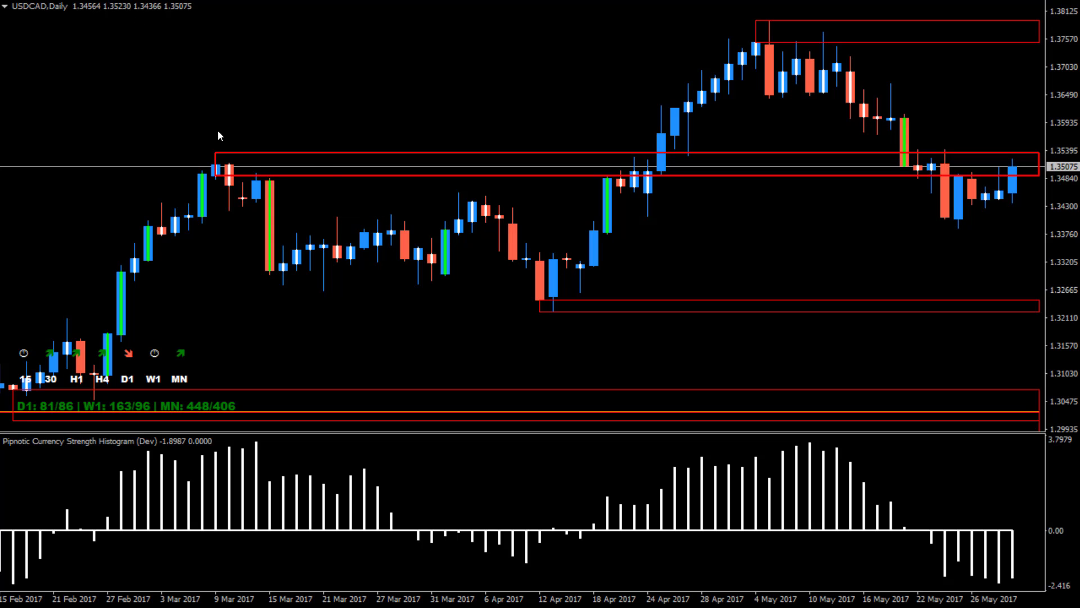
Step: Try the zone from 13 March with its lower edge near 1.3445, and return it to 9 March with the edge near 1.3484
{"action": "double_click", "coordinate": [218, 175]}
{"action": "left_click_drag", "start_coordinate": [219, 175], "coordinate": [249, 203]}
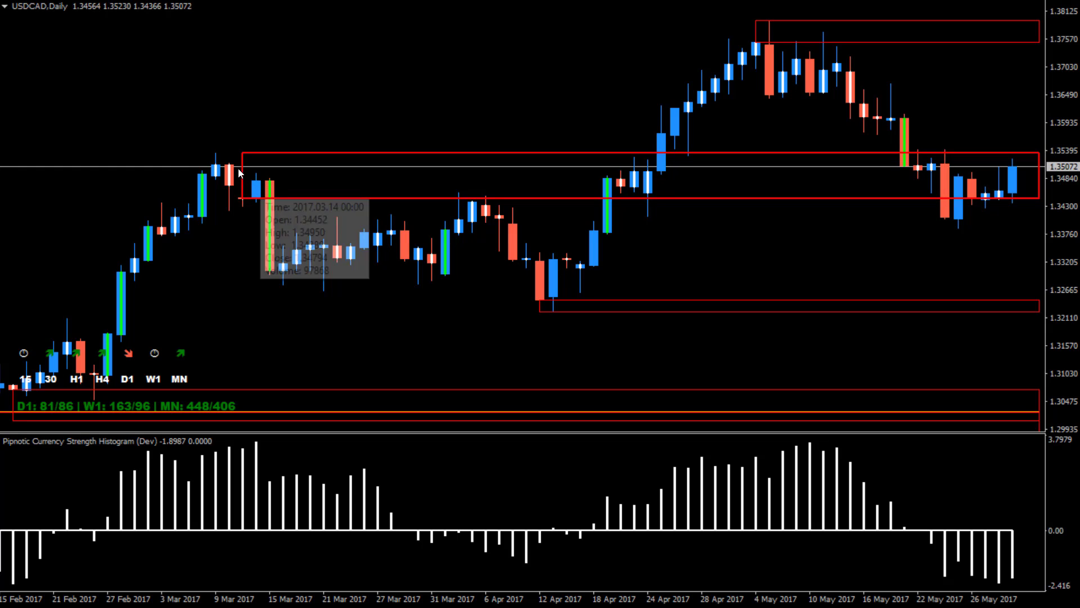
{"action": "double_click", "coordinate": [245, 198]}
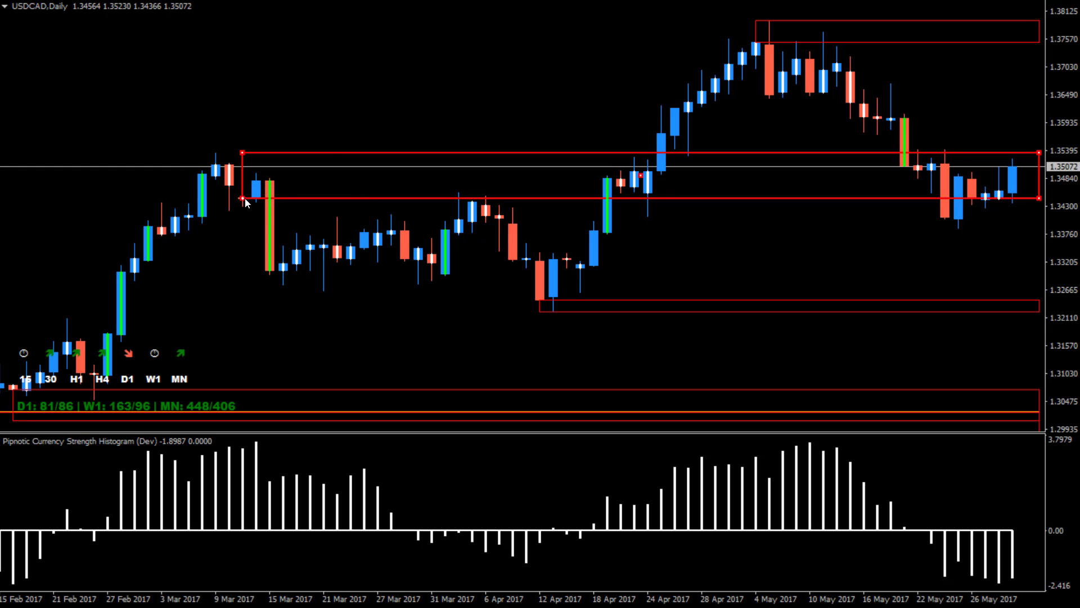
{"action": "left_click_drag", "start_coordinate": [244, 198], "coordinate": [216, 179]}
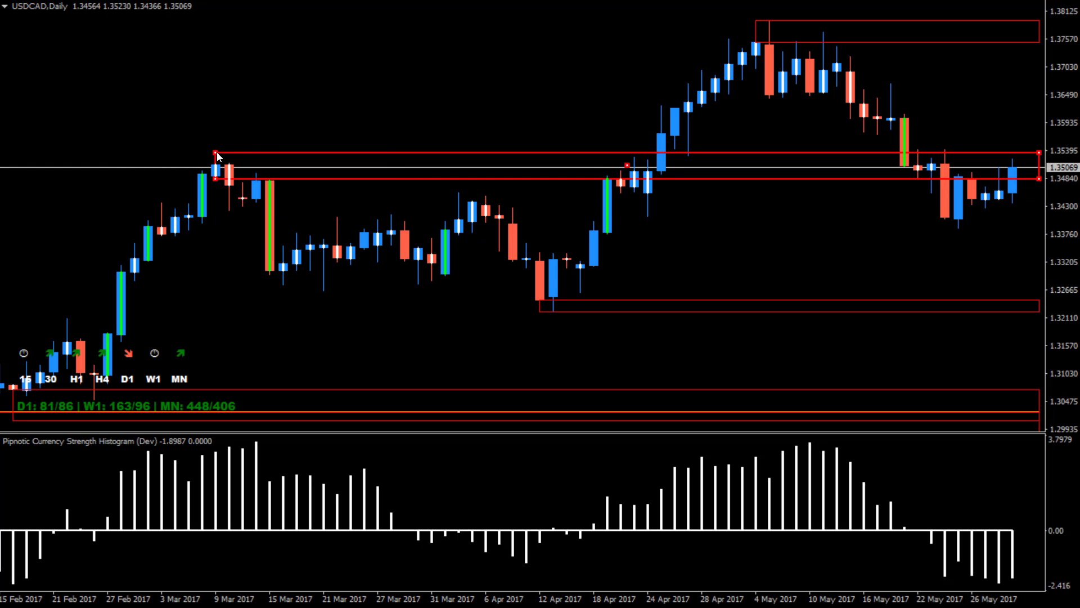
Step: Delete the supply zone rectangle drawn at the March 2017 high
{"action": "double_click", "coordinate": [217, 152]}
{"action": "double_click", "coordinate": [240, 154]}
{"action": "key", "text": "Delete"}
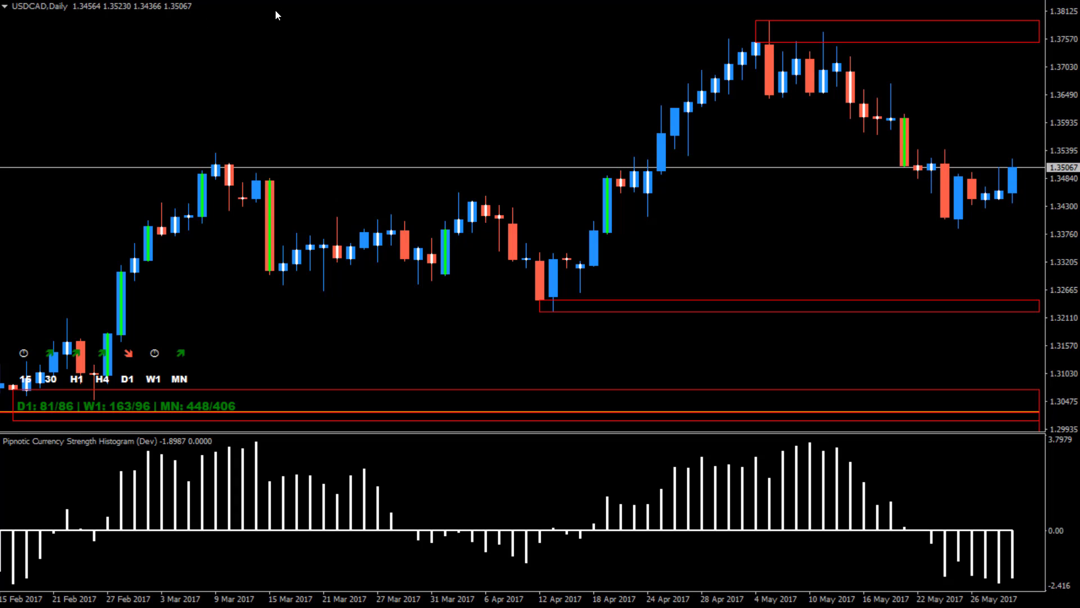
Step: Look back through the 2016 daily candles and examine the swing highs around late July 2016
{"action": "key", "text": "minus"}
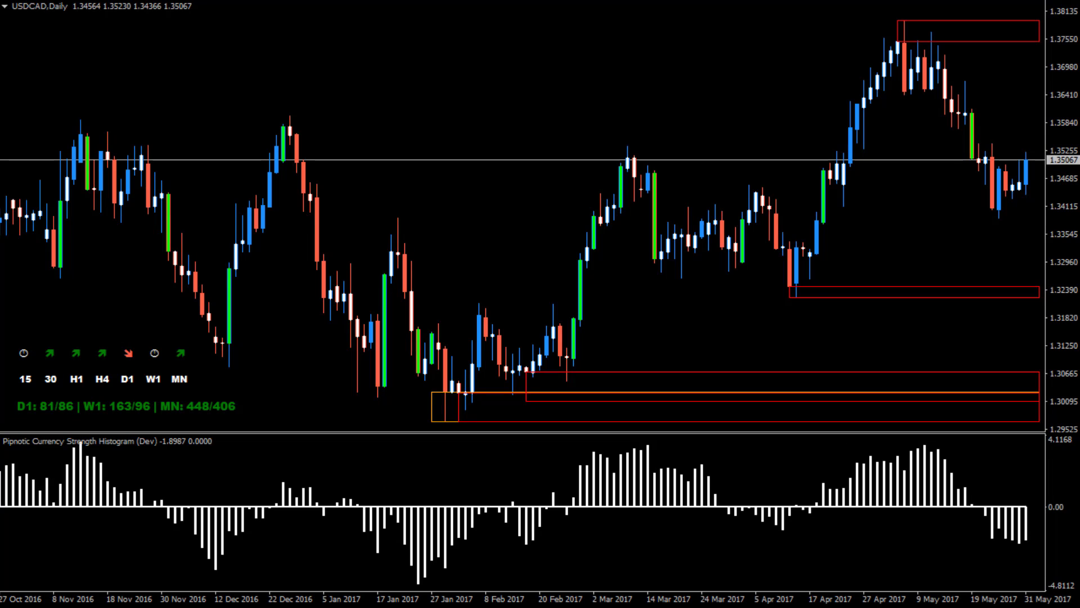
{"action": "scroll", "coordinate": [400, 191], "scroll_direction": "up", "scroll_amount": 10}
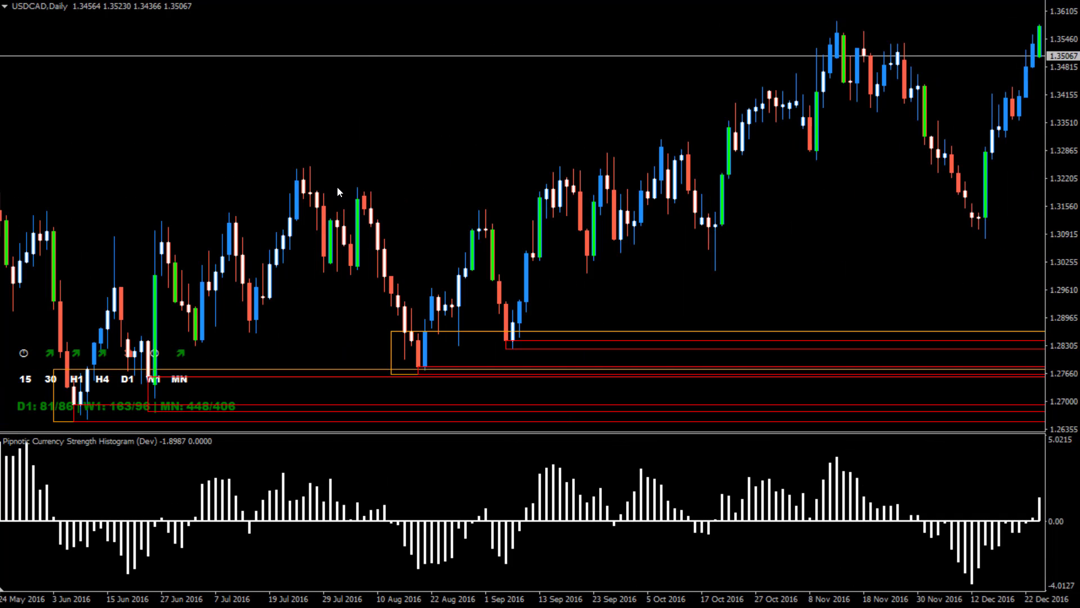
{"action": "scroll", "coordinate": [394, 191], "scroll_direction": "up", "scroll_amount": 15}
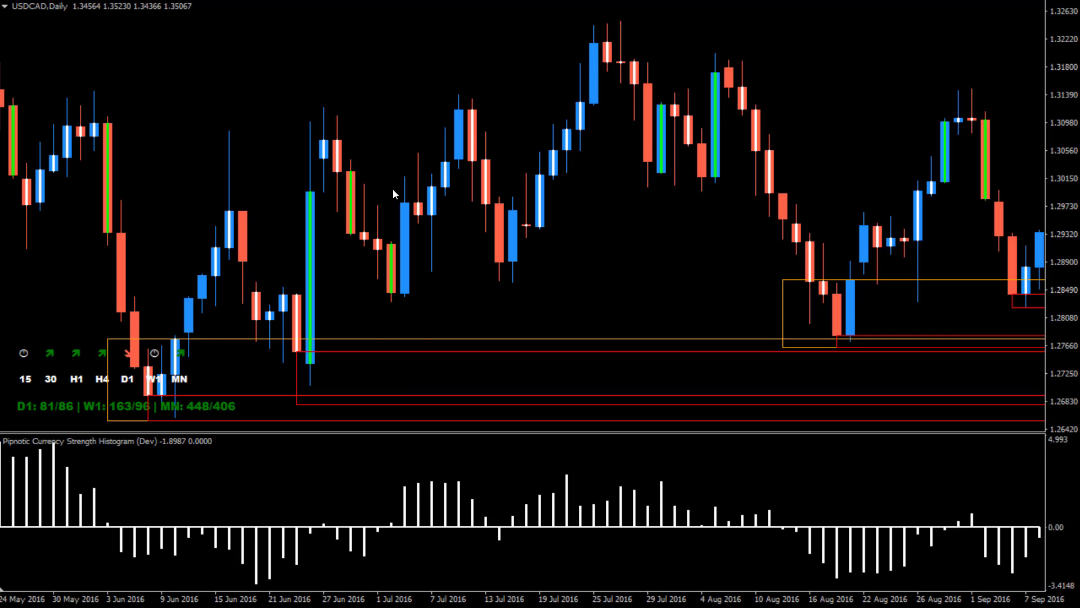
{"action": "scroll", "coordinate": [395, 202], "scroll_direction": "down", "scroll_amount": 15}
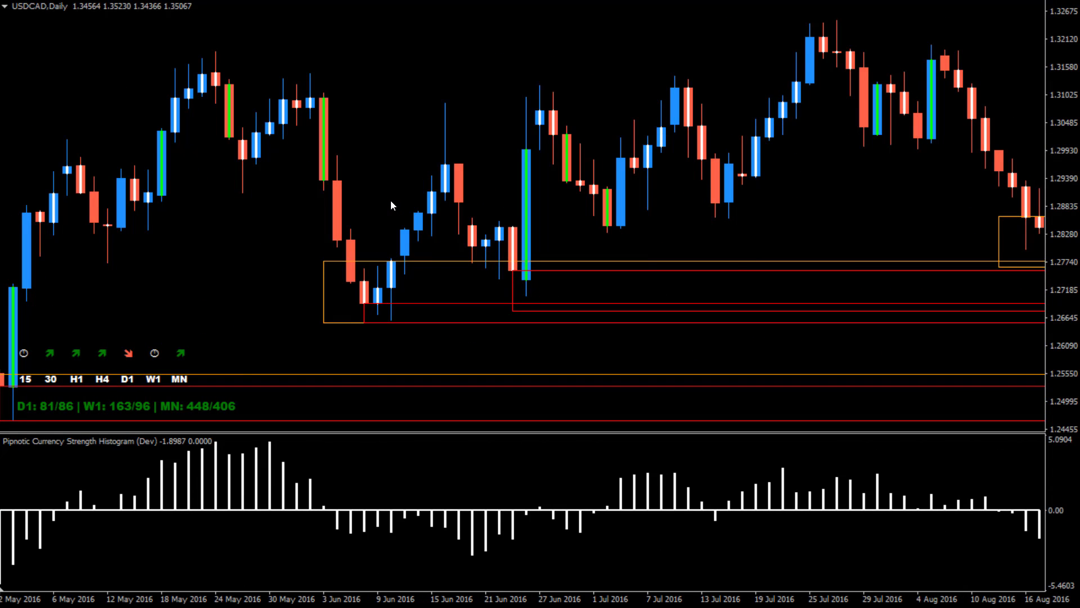
{"action": "scroll", "coordinate": [391, 200], "scroll_direction": "down", "scroll_amount": 4}
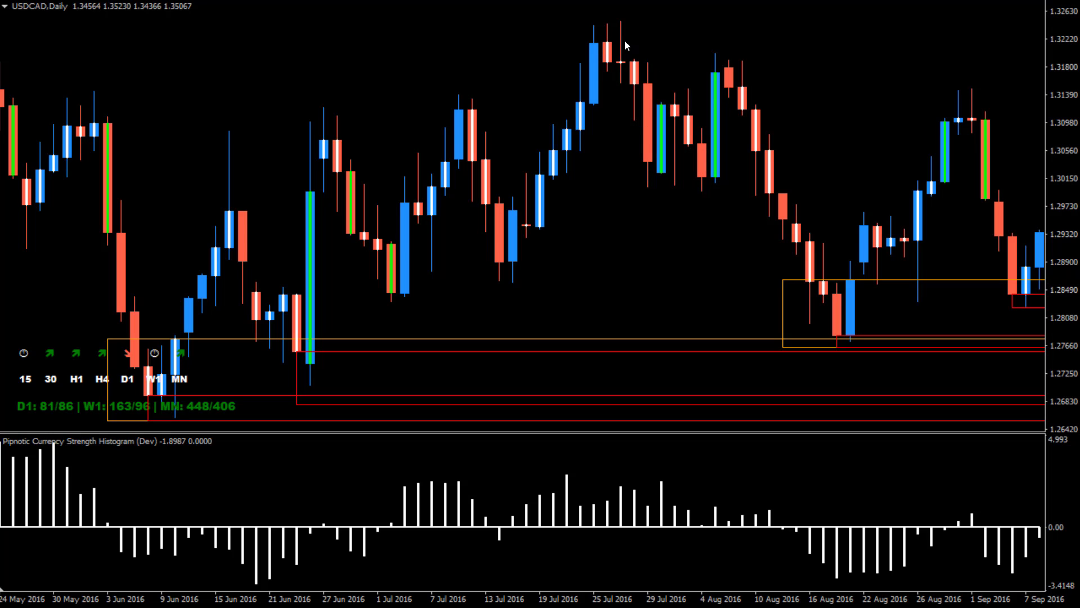
{"action": "key", "text": "minus"}
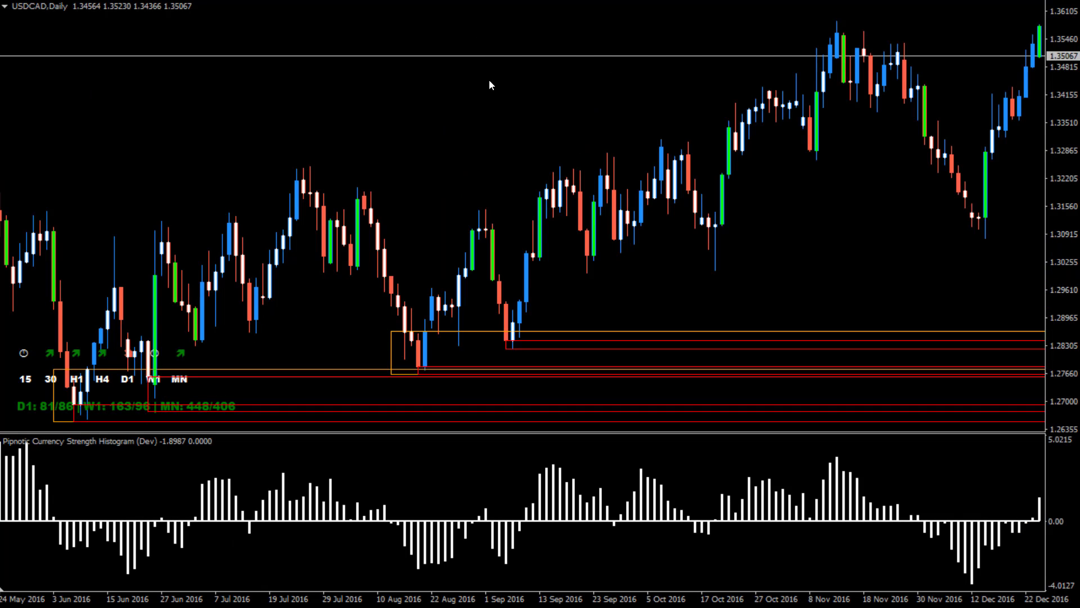
{"action": "scroll", "coordinate": [498, 119], "scroll_direction": "up", "scroll_amount": 3}
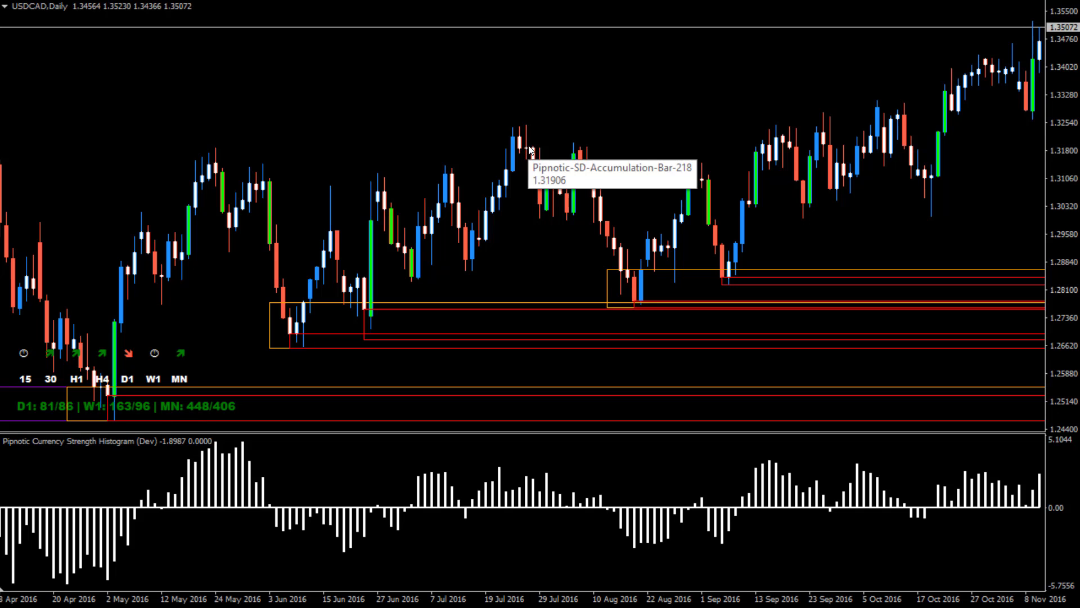
Step: Draw a supply zone rectangle from 27 July 2016 over the late-July high, spanning about 1.3156 to 1.325
{"action": "mouse_move", "coordinate": [530, 152]}
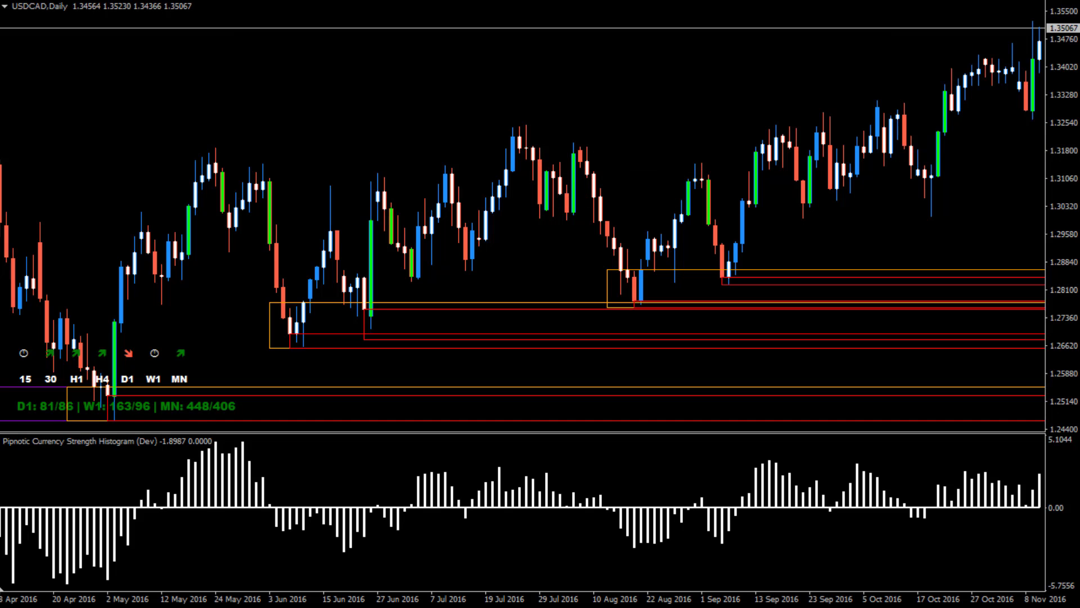
{"action": "key", "text": "r"}
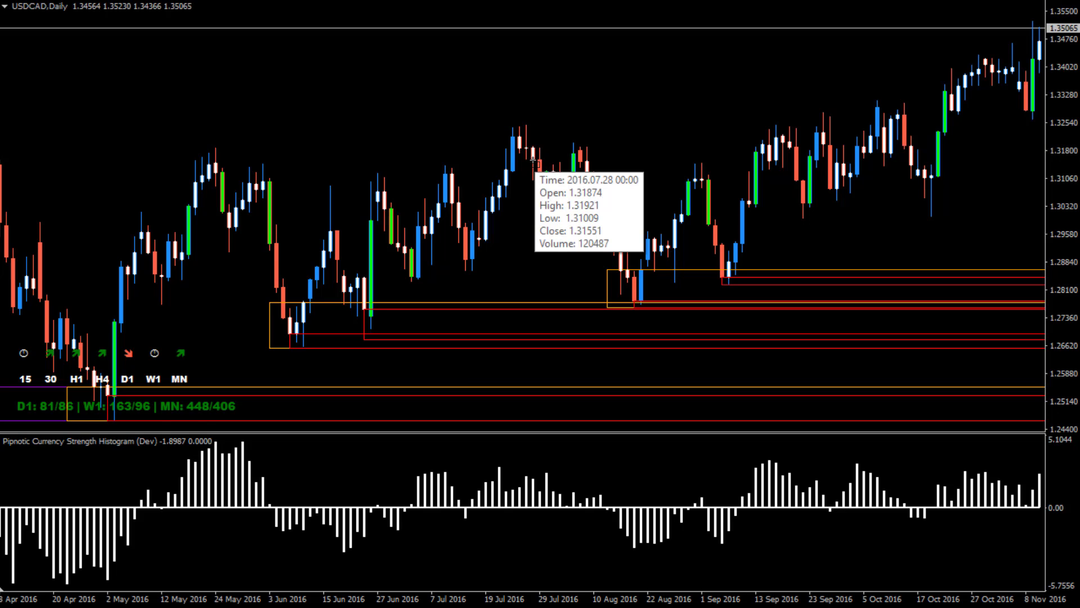
{"action": "left_click_drag", "start_coordinate": [532, 159], "coordinate": [525, 124]}
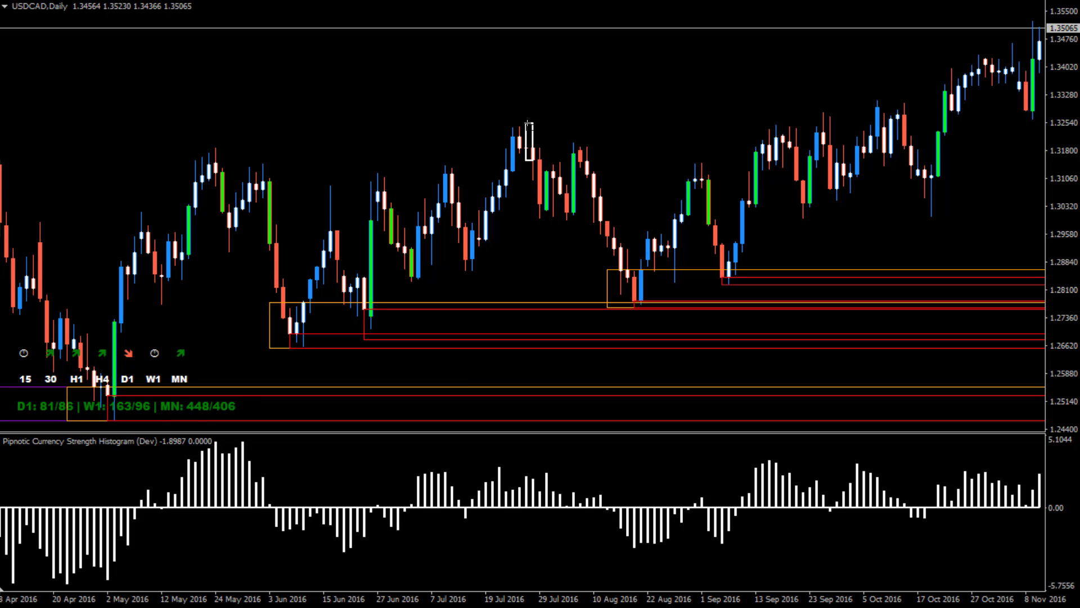
{"action": "right_click", "coordinate": [336, 66]}
{"action": "left_click", "coordinate": [381, 248]}
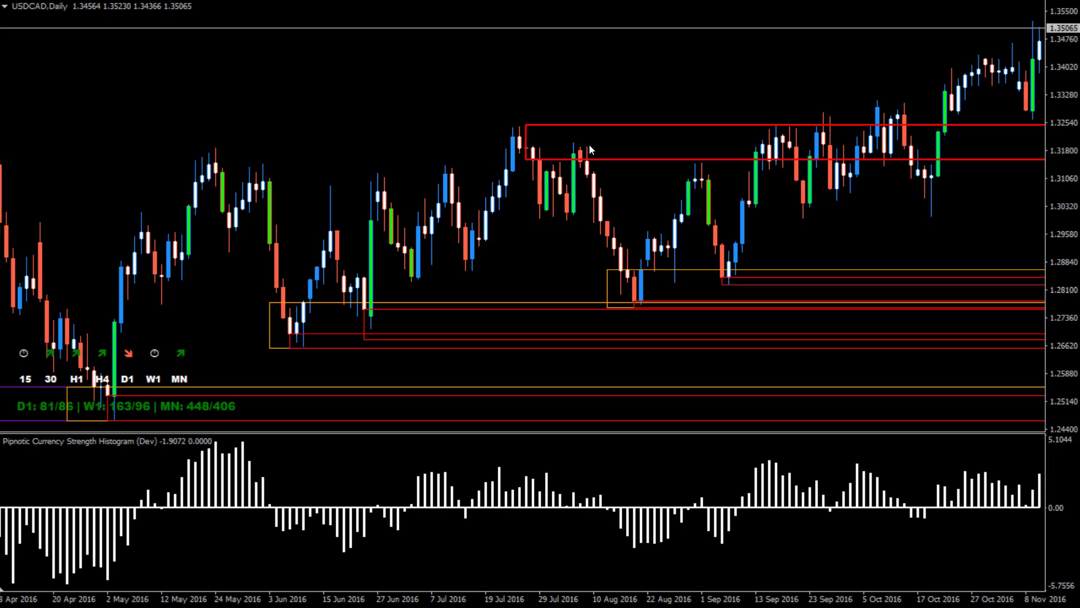
Step: Reshape the late-July zone to start at 27 July with its lower edge near 1.3183 and upper edge near 1.325
{"action": "double_click", "coordinate": [532, 159]}
{"action": "left_click_drag", "start_coordinate": [532, 159], "coordinate": [533, 86]}
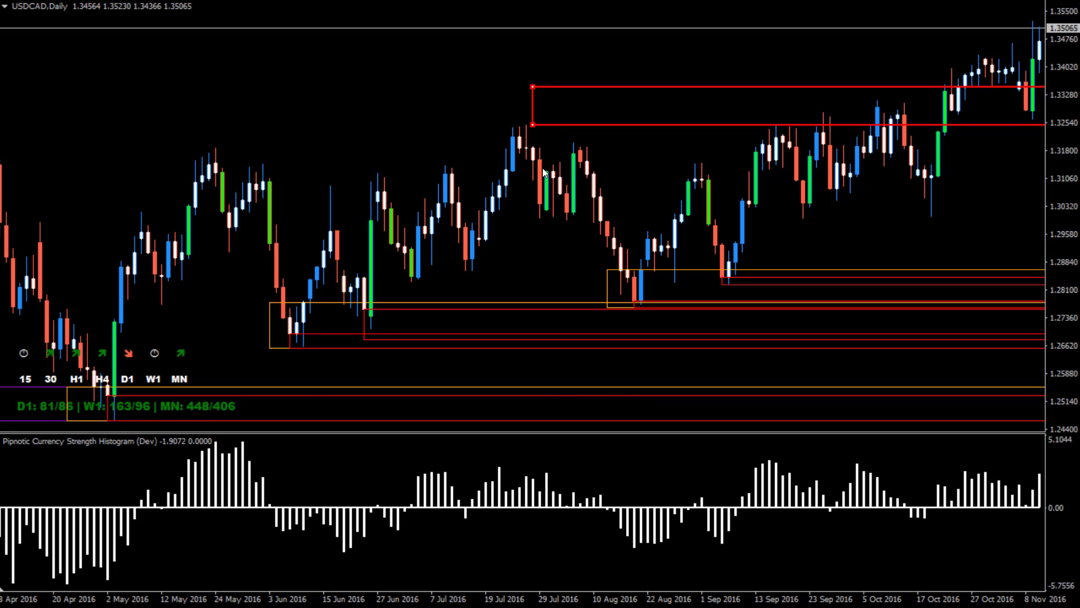
{"action": "mouse_move", "coordinate": [535, 163]}
{"action": "left_click_drag", "start_coordinate": [532, 125], "coordinate": [526, 149]}
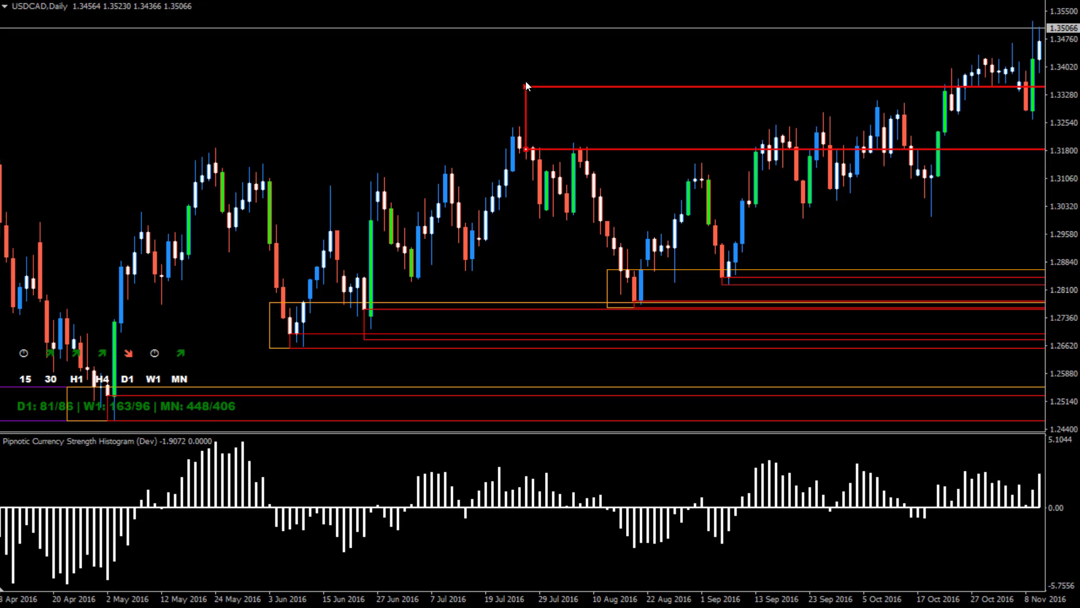
{"action": "left_click_drag", "start_coordinate": [526, 85], "coordinate": [529, 129]}
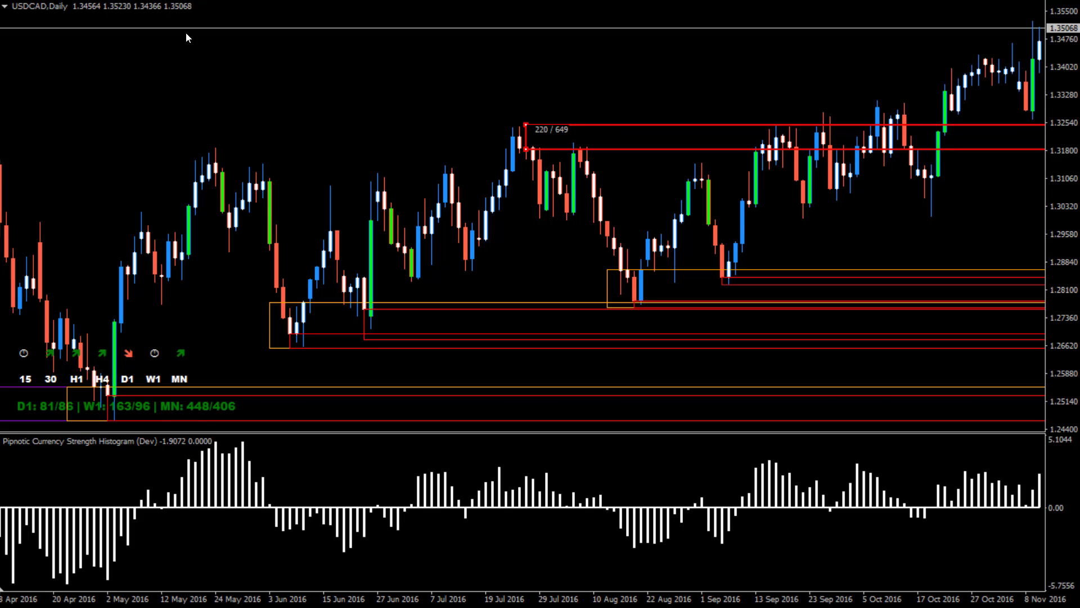
Step: Delete the supply zone rectangle drawn at the late-July 2016 high
{"action": "double_click", "coordinate": [532, 151]}
{"action": "mouse_move", "coordinate": [760, 150]}
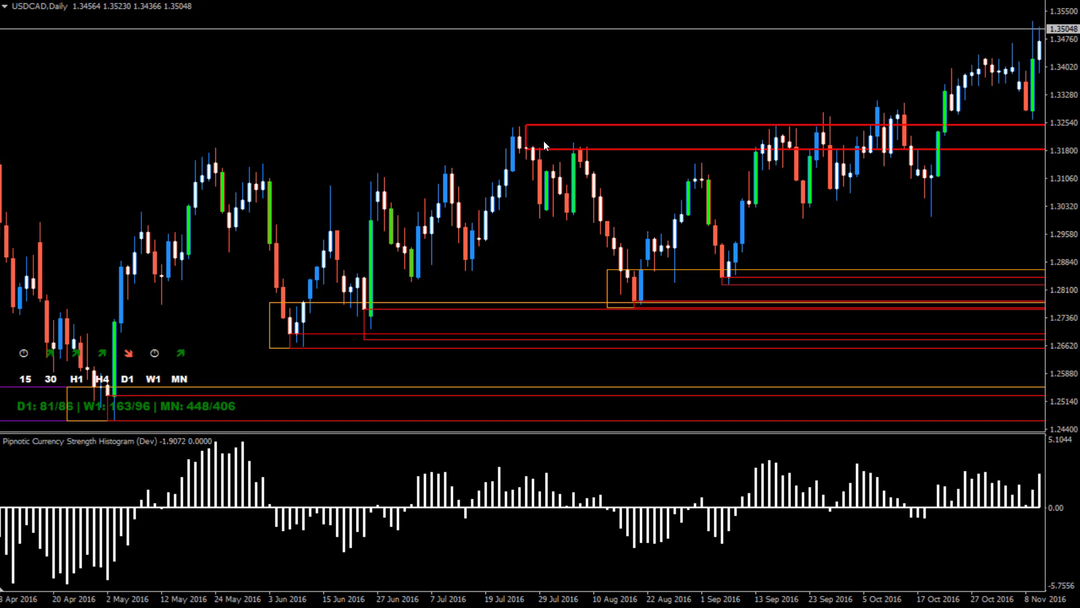
{"action": "double_click", "coordinate": [526, 127]}
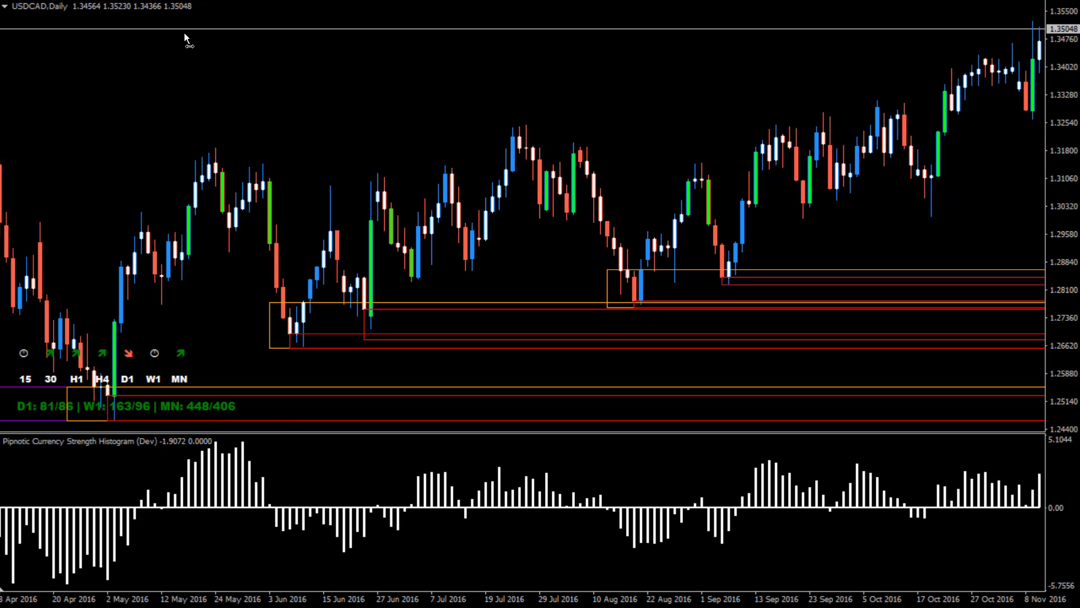
Step: Draw a supply zone rectangle over the May 2016 high, starting at 20 May and spanning about 1.3096 to 1.3188
{"action": "left_click_drag", "start_coordinate": [184, 33], "coordinate": [442, 166]}
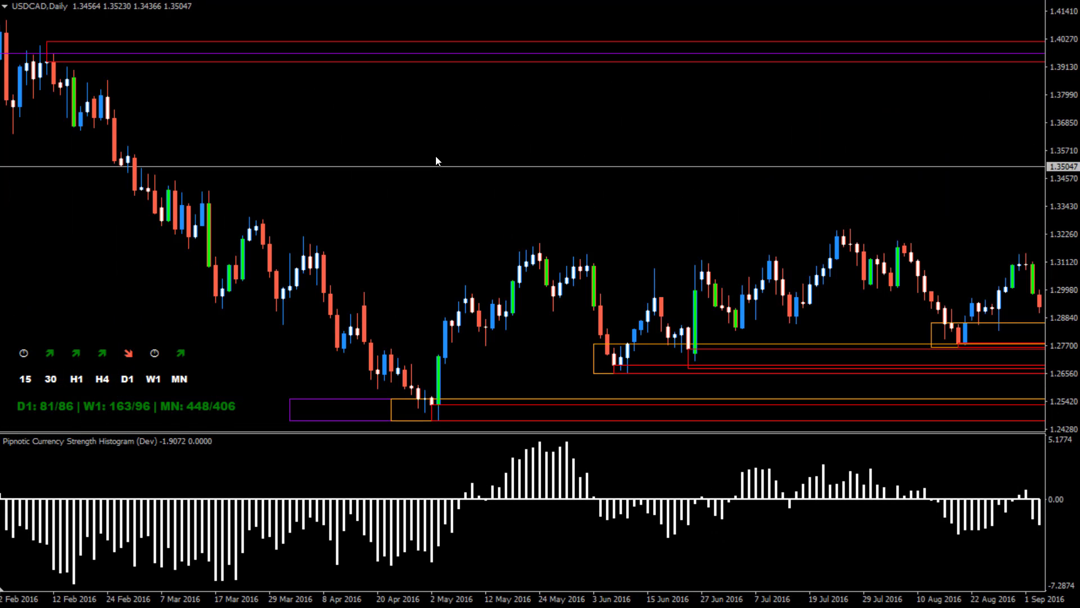
{"action": "scroll", "coordinate": [496, 163], "scroll_direction": "down", "scroll_amount": 5}
{"action": "scroll", "coordinate": [289, 212], "scroll_direction": "up", "scroll_amount": 4}
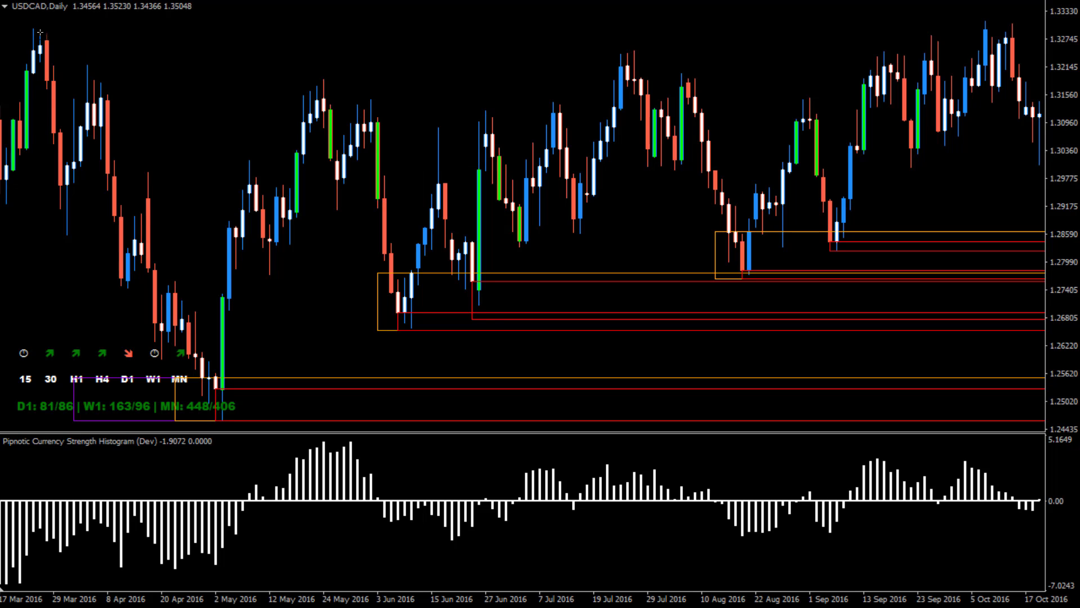
{"action": "left_click_drag", "start_coordinate": [309, 122], "coordinate": [325, 79]}
{"action": "right_click", "coordinate": [170, 54]}
{"action": "left_click", "coordinate": [159, 136]}
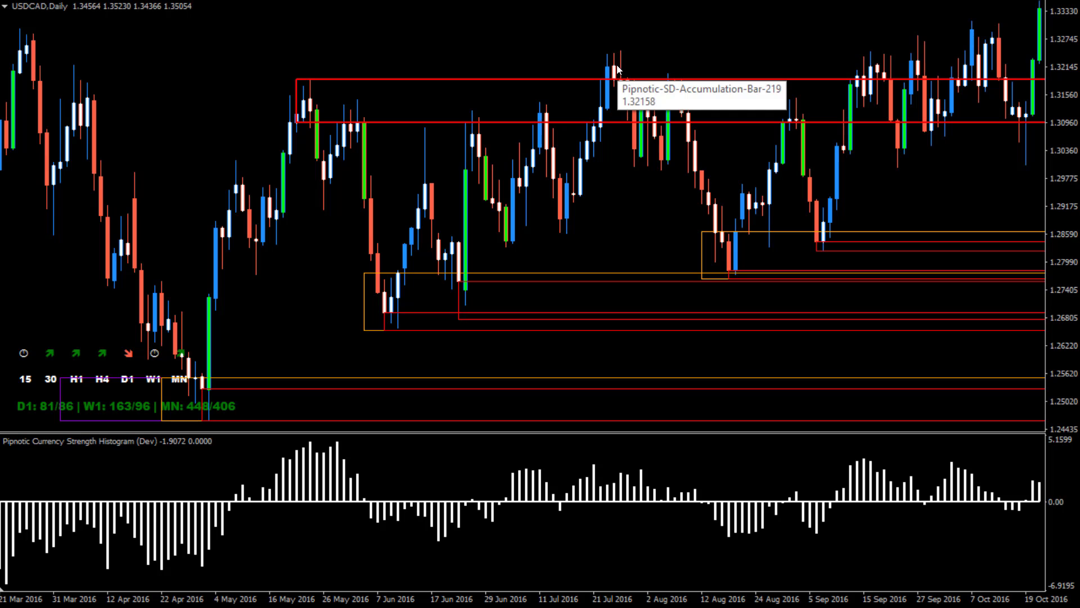
Step: Delete the supply zone rectangle drawn at the May 2016 high
{"action": "double_click", "coordinate": [300, 79]}
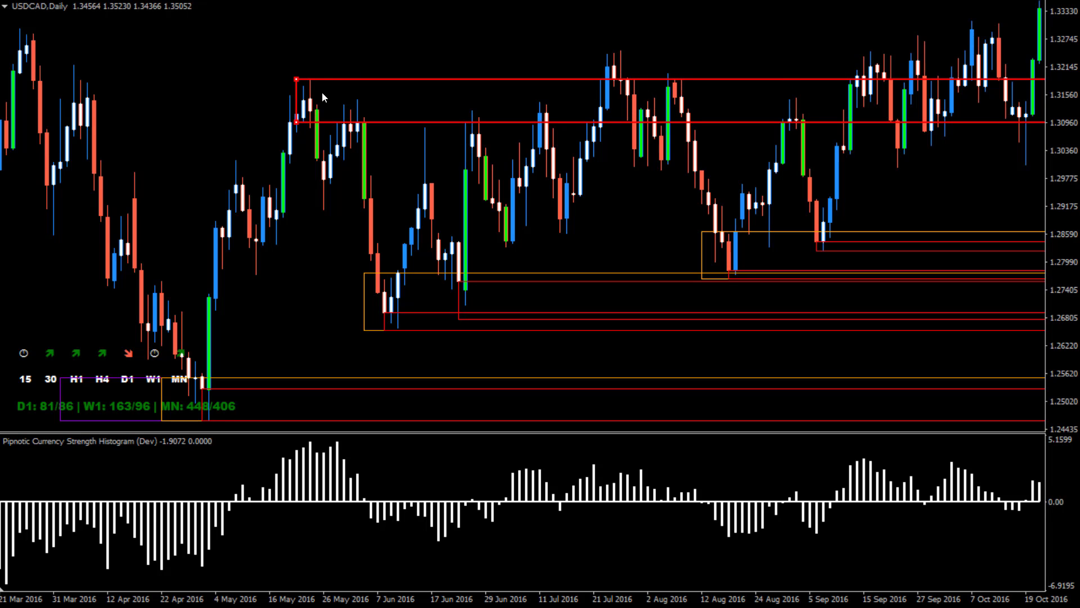
{"action": "key", "text": "Delete"}
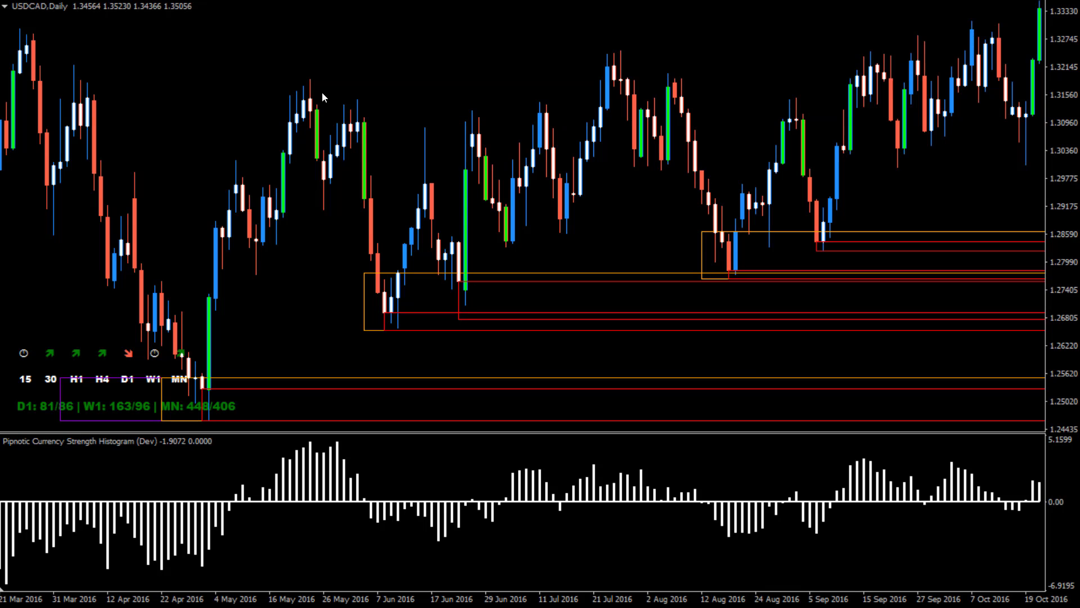
Step: Examine the older daily supply and demand zones back to December 2015, and compare the zones from March 2016 to May 2017
{"action": "scroll", "coordinate": [218, 10], "scroll_direction": "up", "scroll_amount": 10}
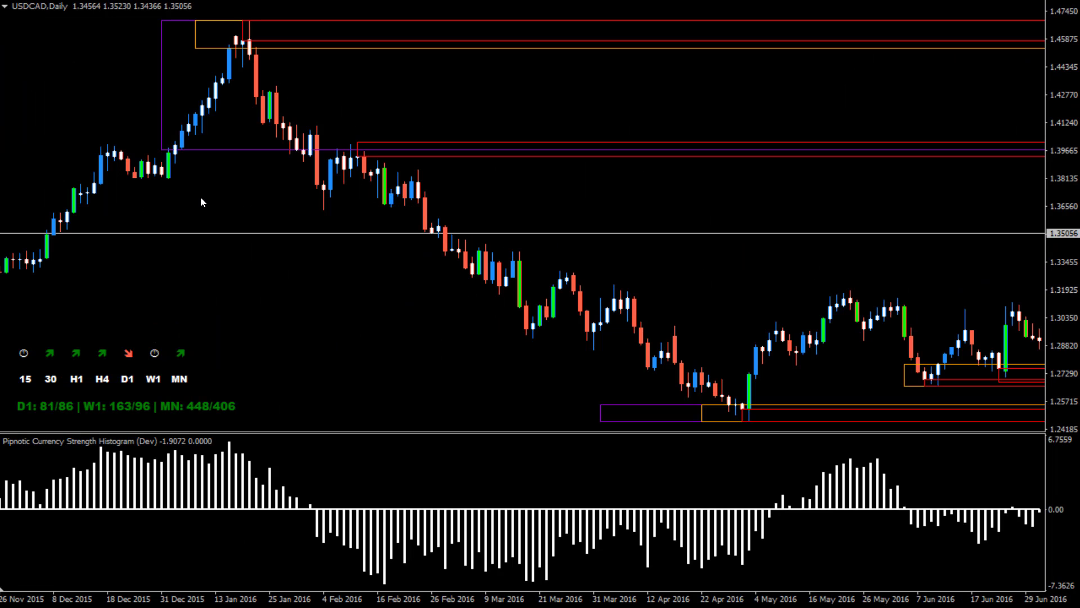
{"action": "scroll", "coordinate": [252, 218], "scroll_direction": "down", "scroll_amount": 10}
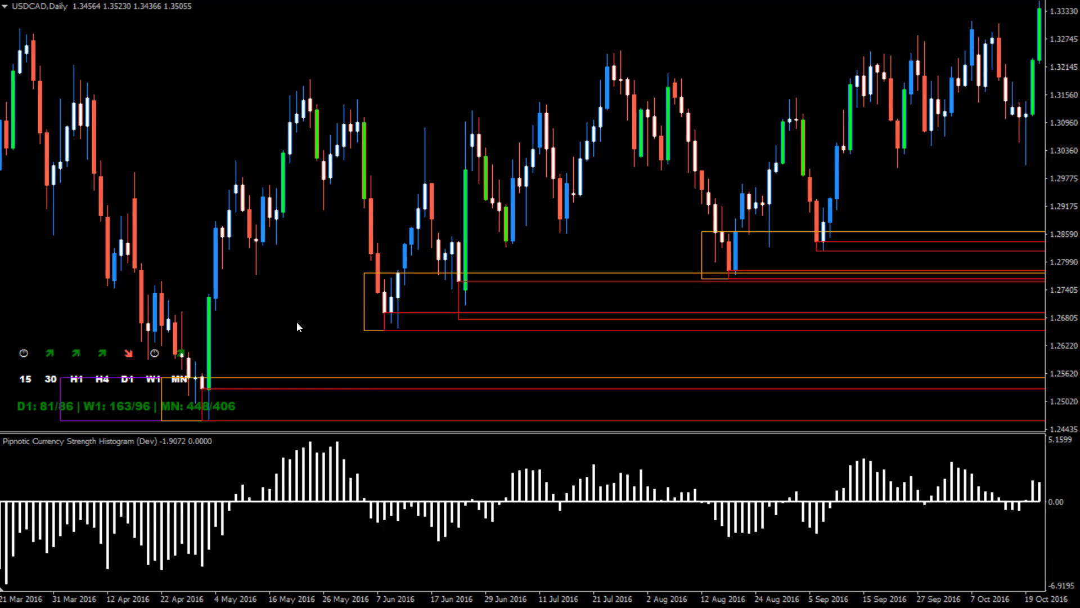
{"action": "key", "text": "minus"}
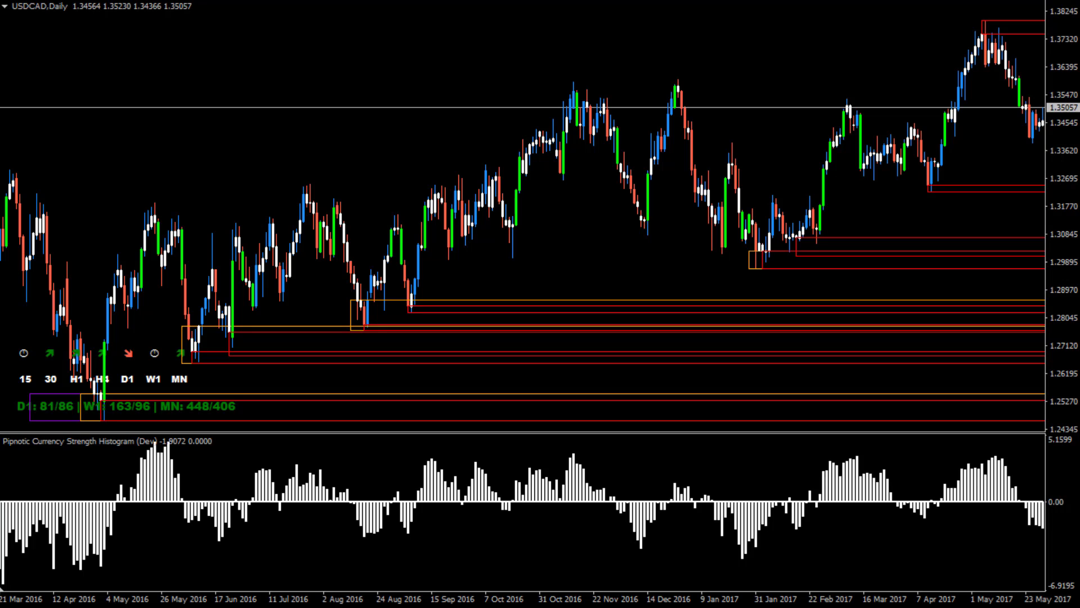
Step: Switch the daily chart from USDCAD to USDJPY and show it full width again with the symbol list hidden
{"action": "key", "text": "ctrl+m"}
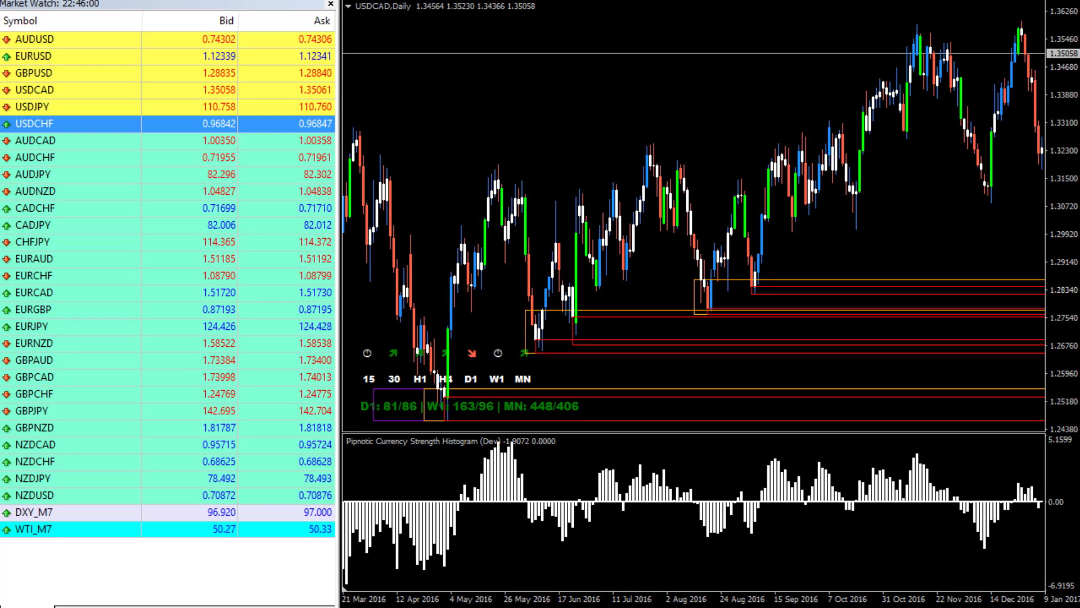
{"action": "left_click", "coordinate": [65, 107]}
{"action": "left_click_drag", "start_coordinate": [369, 93], "coordinate": [369, 94]}
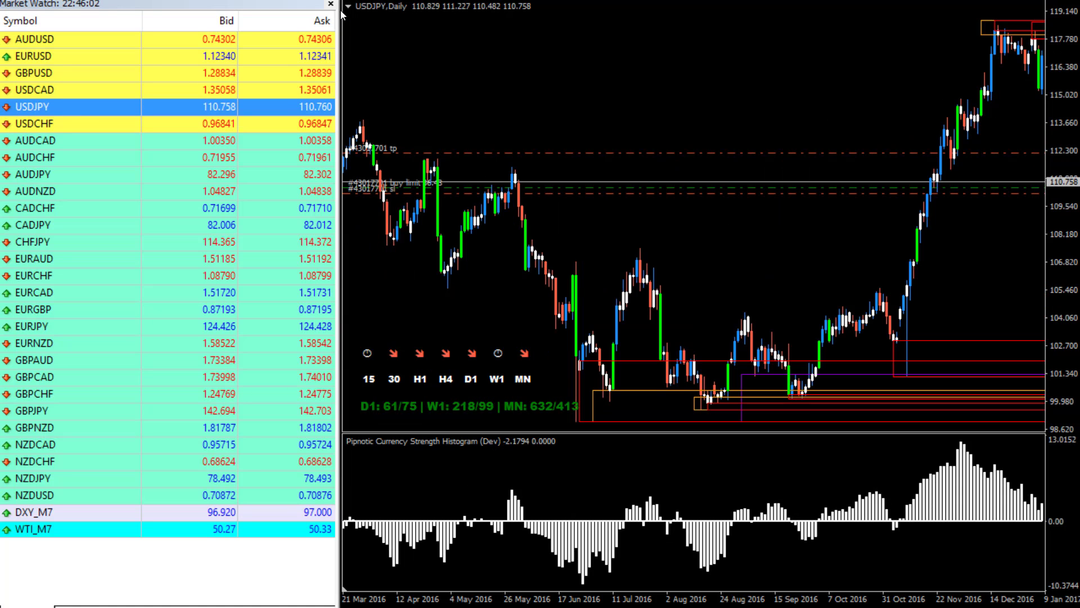
{"action": "left_click", "coordinate": [330, 4]}
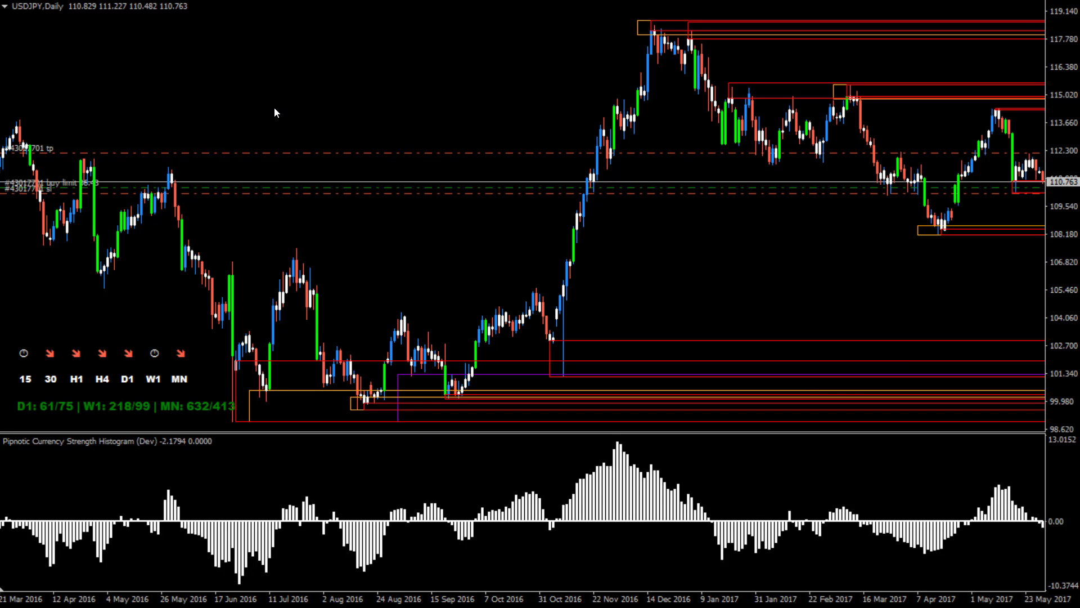
{"action": "scroll", "coordinate": [275, 107], "scroll_direction": "down", "scroll_amount": 1}
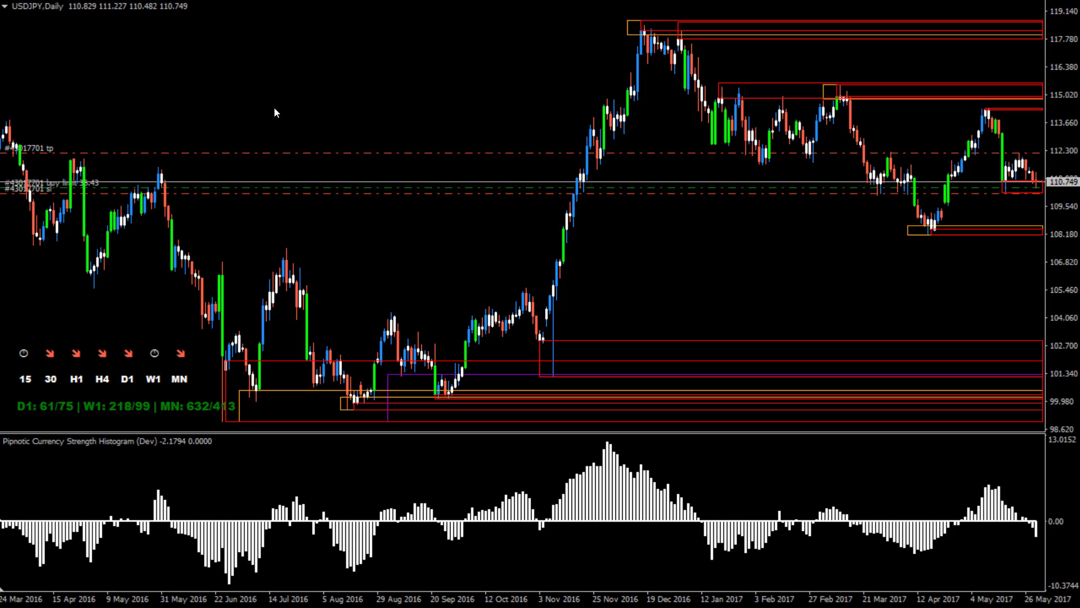
Step: Show USDJPY on the monthly timeframe and examine the 2016 to 2017 candles between the monthly supply and demand zones
{"action": "left_click", "coordinate": [479, 2]}
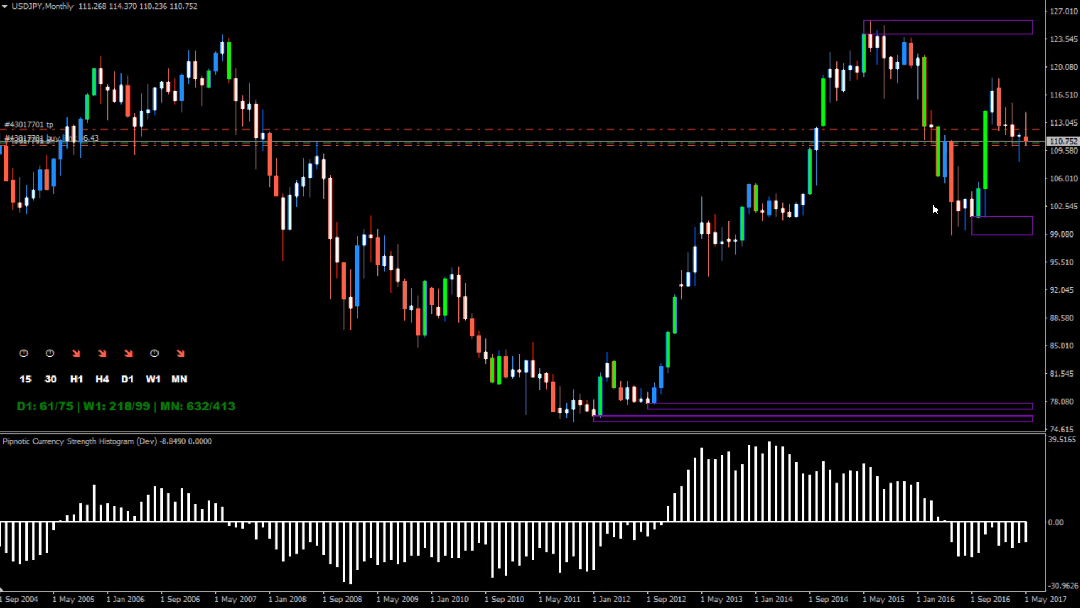
{"action": "mouse_move", "coordinate": [1016, 135]}
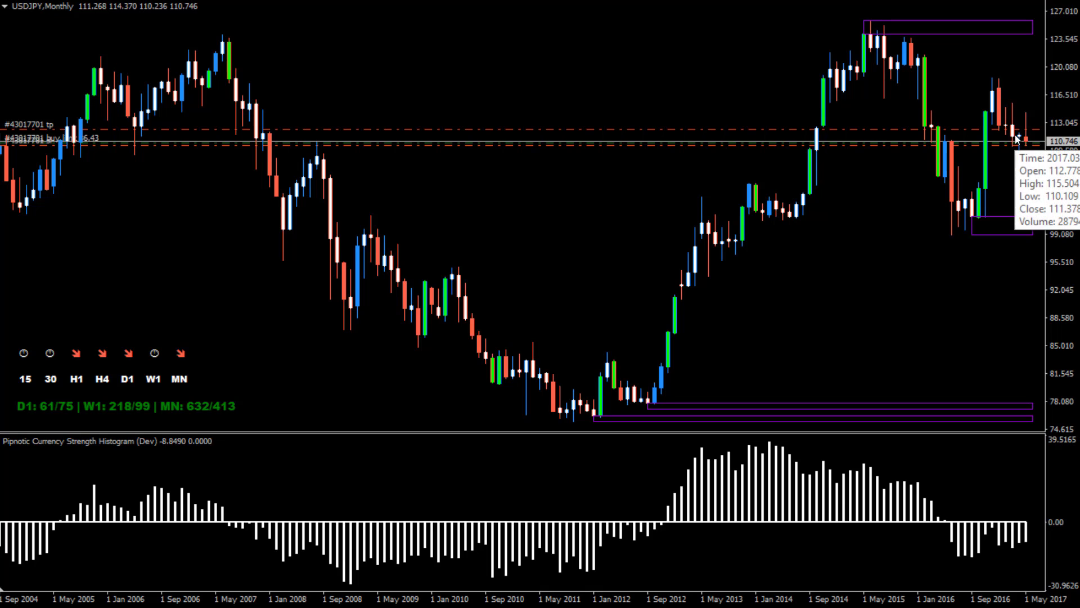
{"action": "mouse_move", "coordinate": [958, 217]}
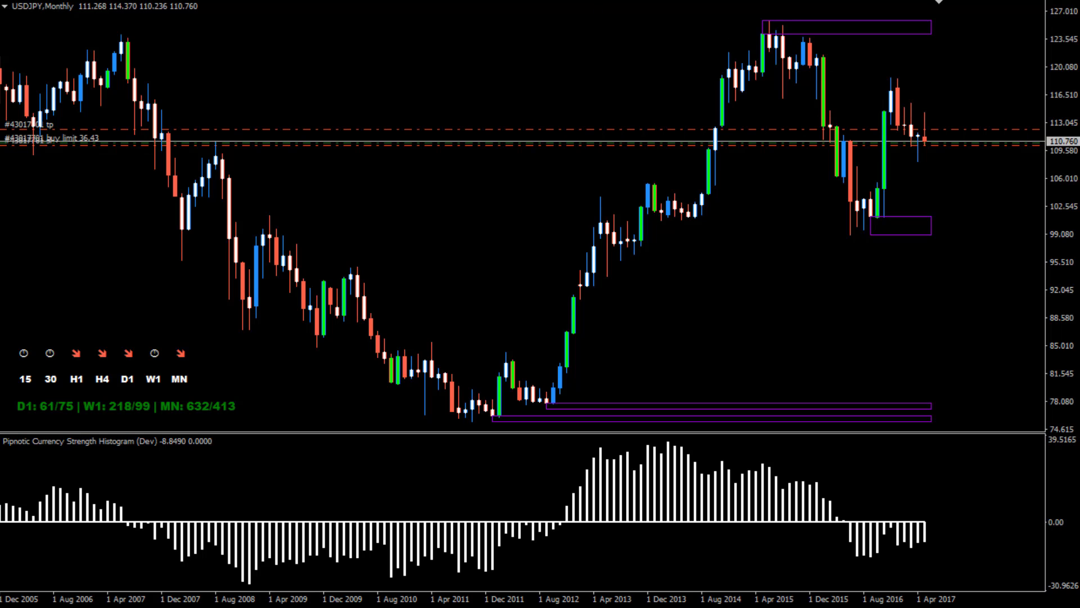
Step: Switch USDJPY to the weekly timeframe and draw a supply zone rectangle from the January 2016 high, spanning 118.695 to 121.683
{"action": "left_click", "coordinate": [901, 79]}
{"action": "key", "text": "Delete"}
{"action": "left_click", "coordinate": [938, 2]}
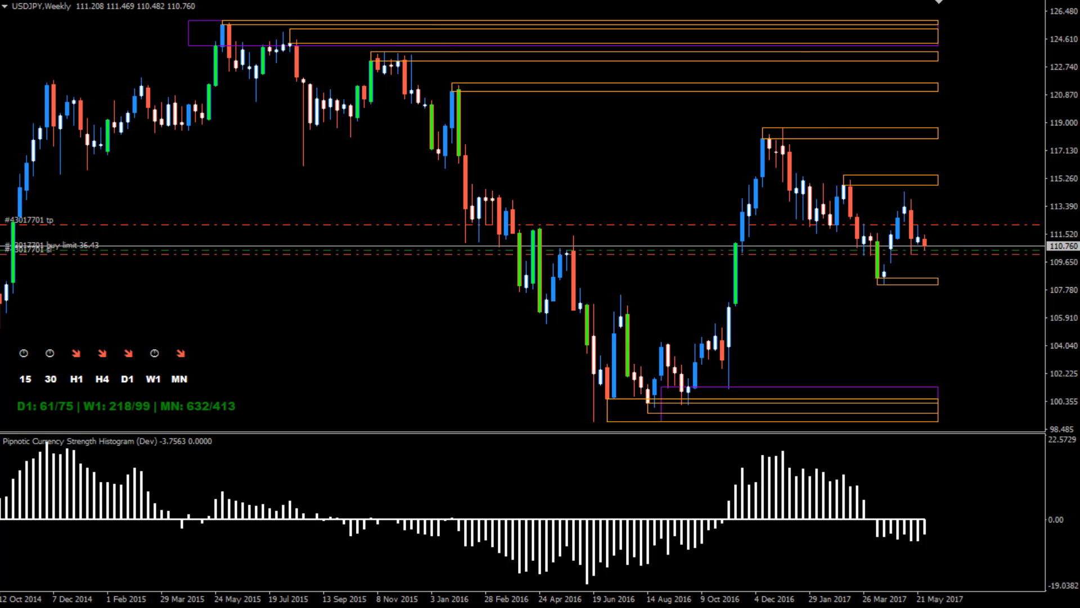
{"action": "key", "text": "Up"}
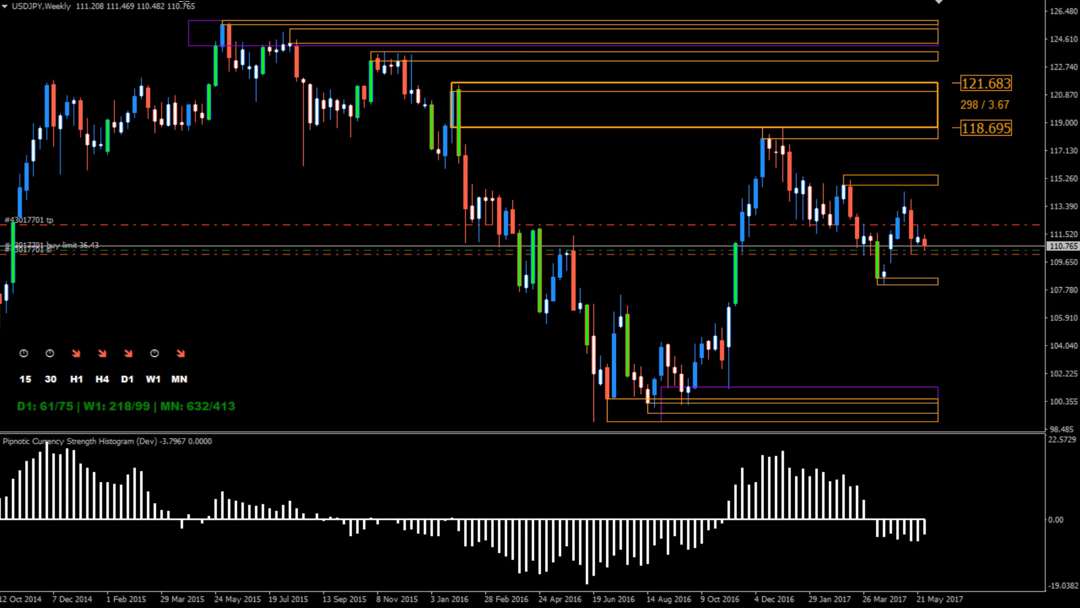
Step: Set EnableSupplyAndDemandAnalysis to false in the Pipnotic Supply and Demand (Dev) indicator on the weekly chart
{"action": "key", "text": "ctrl+f"}
{"action": "right_click", "coordinate": [127, 32]}
{"action": "left_click", "coordinate": [183, 132]}
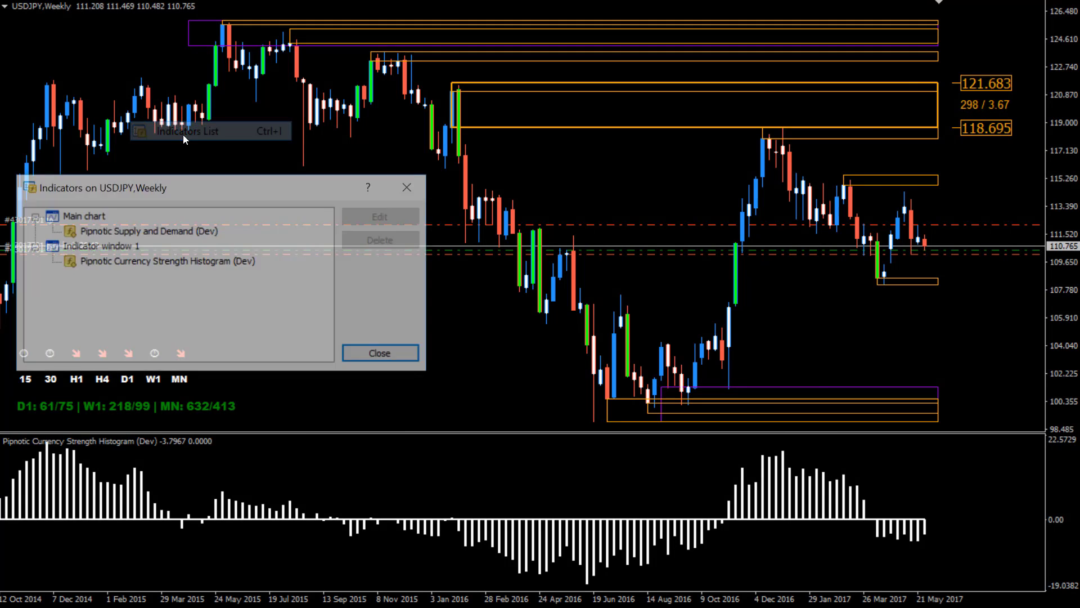
{"action": "double_click", "coordinate": [192, 230]}
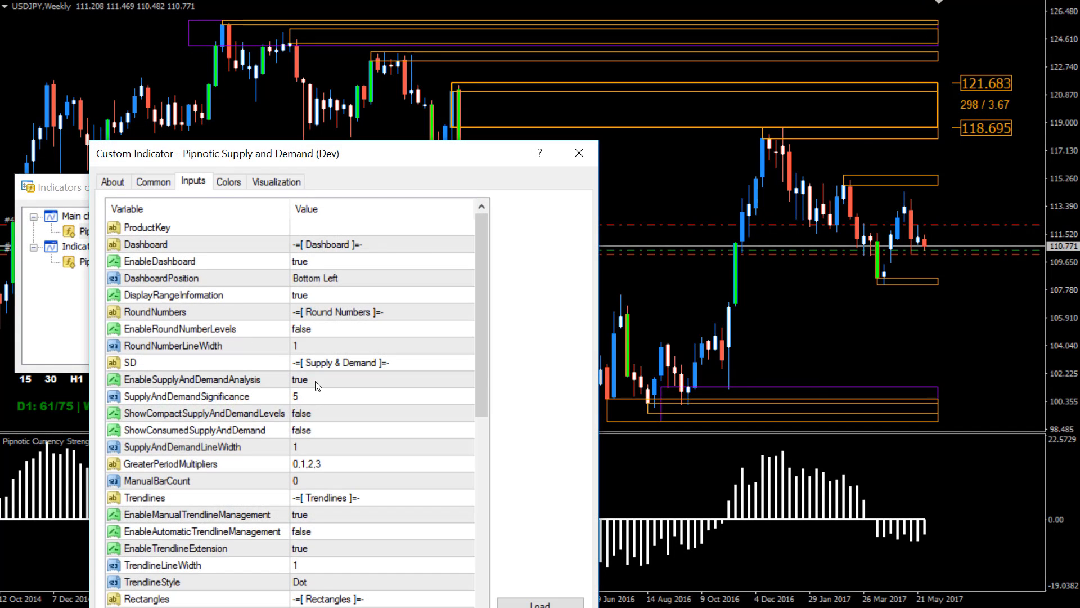
{"action": "left_click", "coordinate": [319, 380]}
{"action": "left_click", "coordinate": [319, 401]}
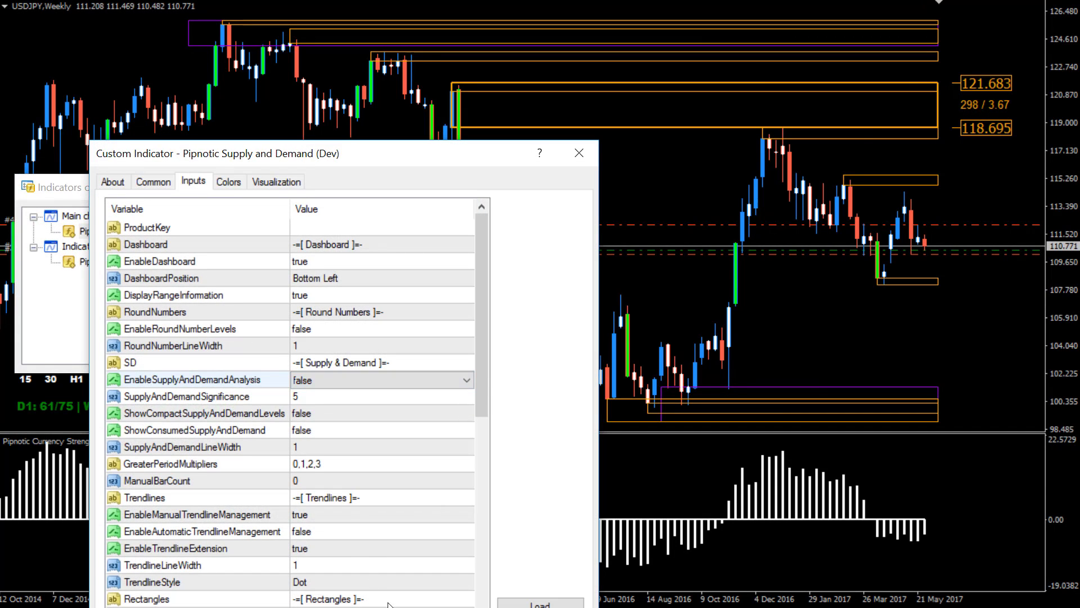
{"action": "key", "text": "Return"}
{"action": "left_click", "coordinate": [378, 355]}
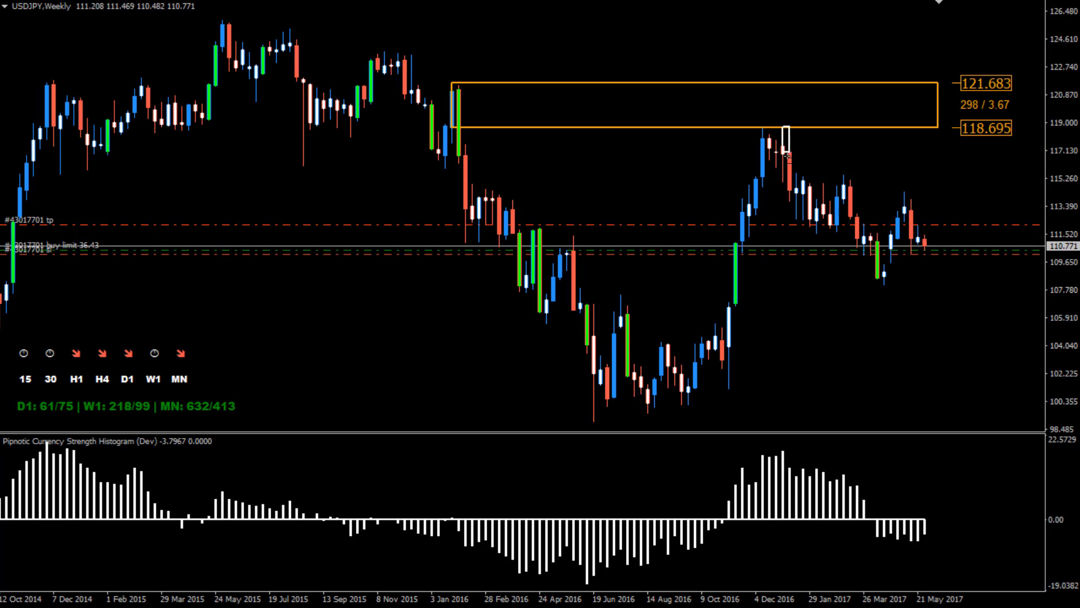
Step: Draw a weekly supply zone rectangle at the early January 2017 high, spanning 116.934 to 118.612, and refresh the chart to extend it
{"action": "right_click", "coordinate": [595, 182]}
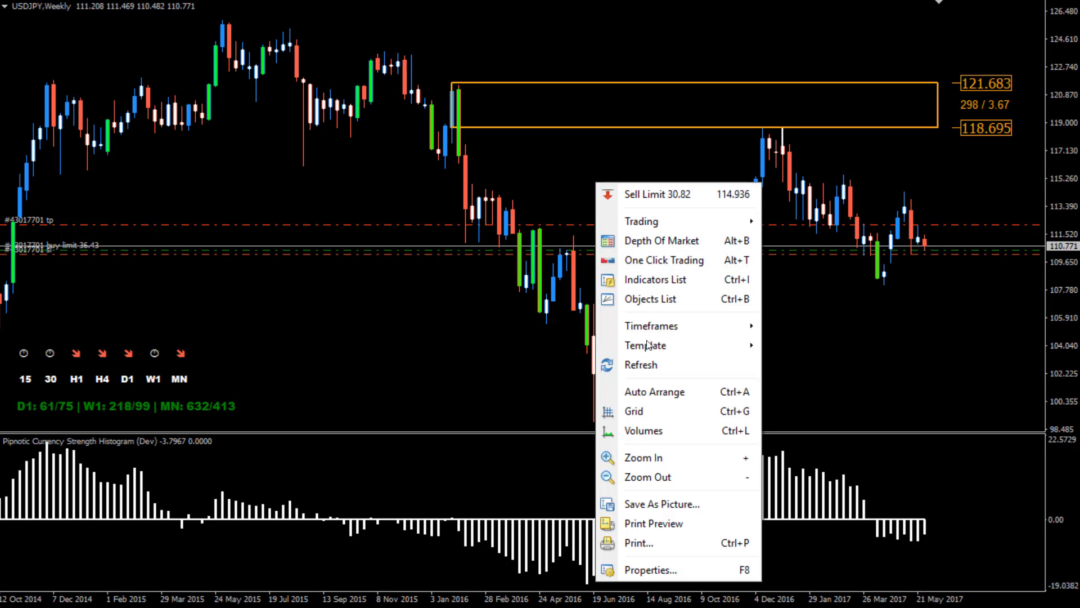
{"action": "left_click", "coordinate": [647, 365]}
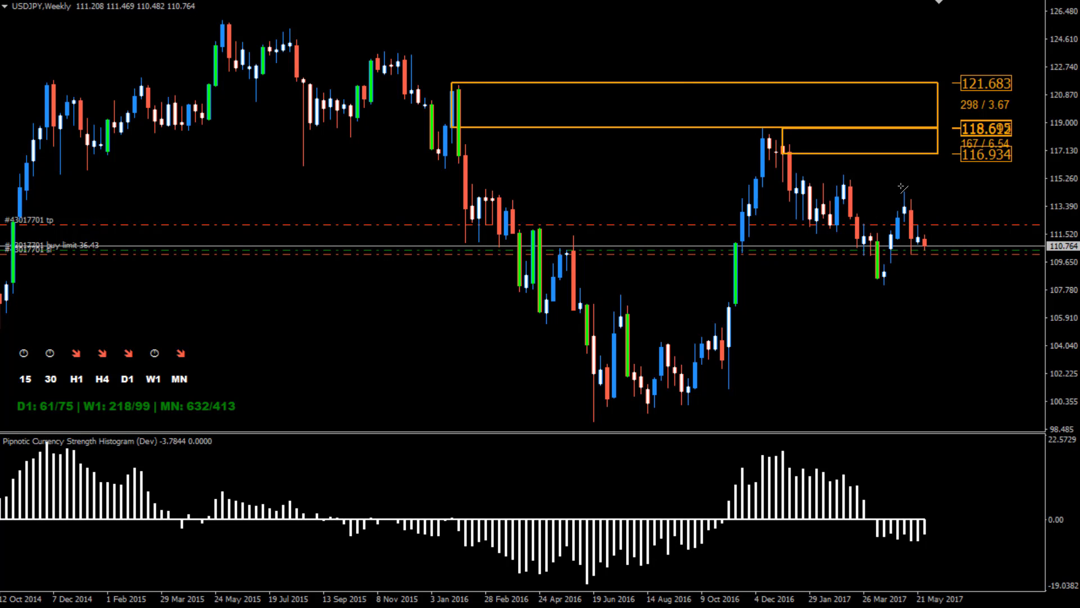
Step: Draw a descending weekly trendline from the early January 2017 high to the March 2017 high and align it to the wick on the daily chart
{"action": "left_click_drag", "start_coordinate": [783, 128], "coordinate": [848, 176]}
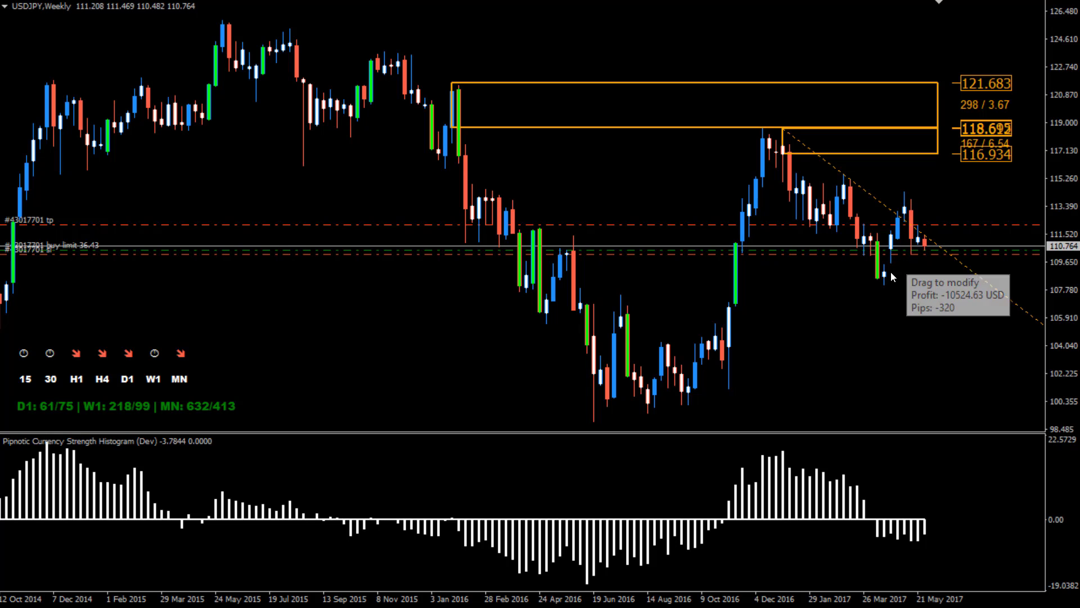
{"action": "mouse_move", "coordinate": [885, 274]}
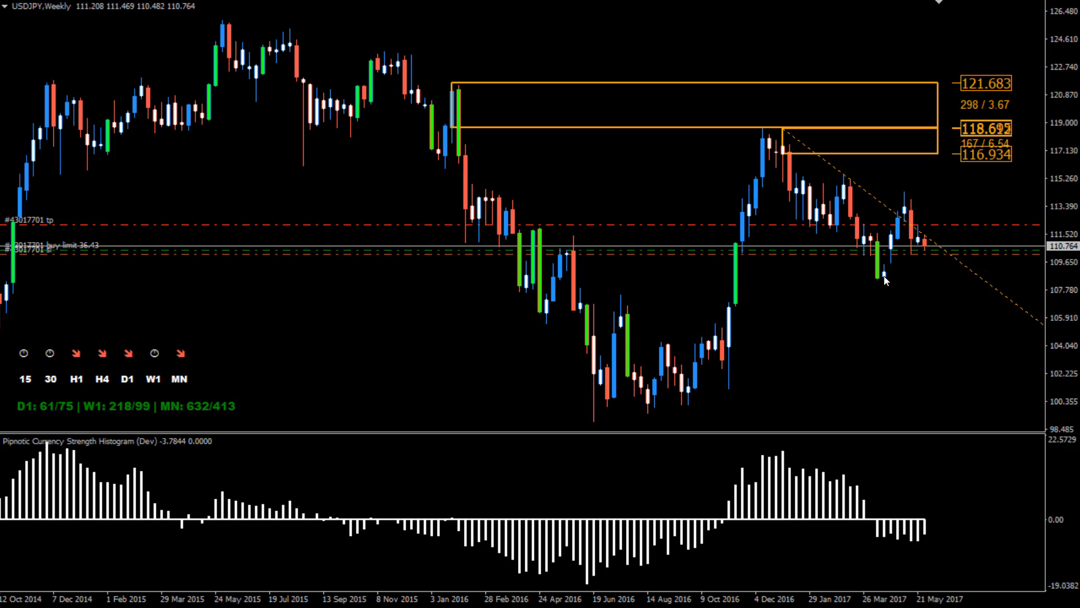
{"action": "key", "text": "Return"}
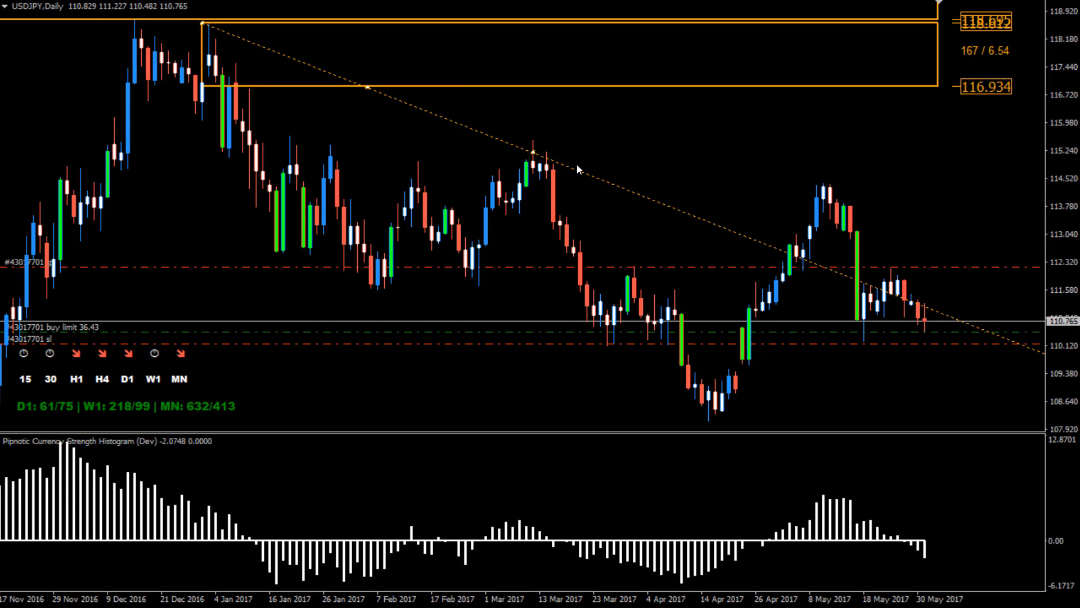
{"action": "left_click_drag", "start_coordinate": [534, 153], "coordinate": [534, 140]}
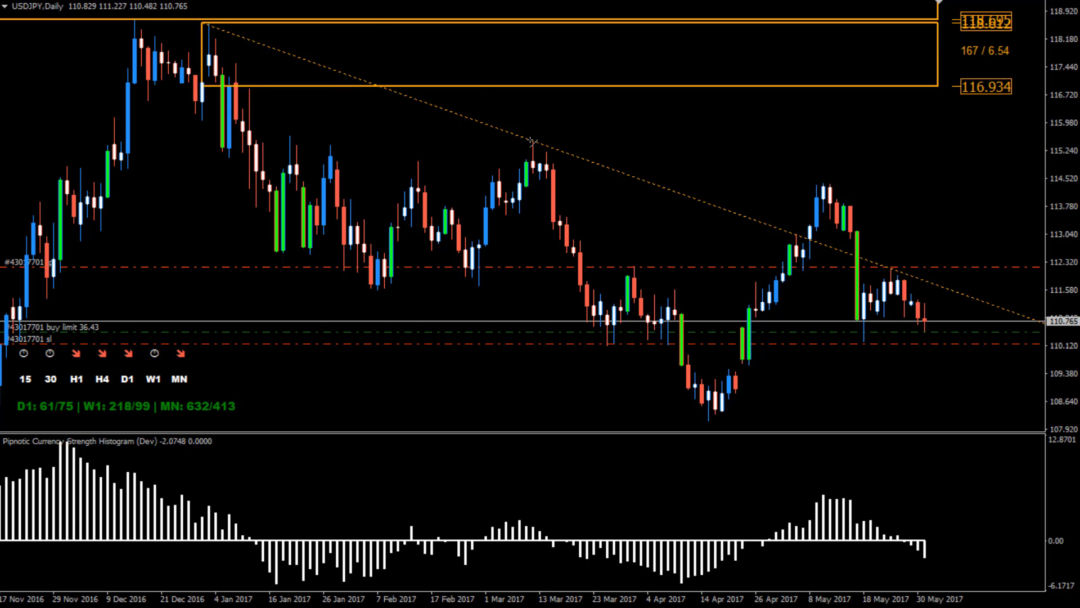
Step: Draw a descending daily trendline from the March 2017 high to the early April 2017 high and refresh the chart to extend it
{"action": "left_click_drag", "start_coordinate": [533, 141], "coordinate": [675, 289]}
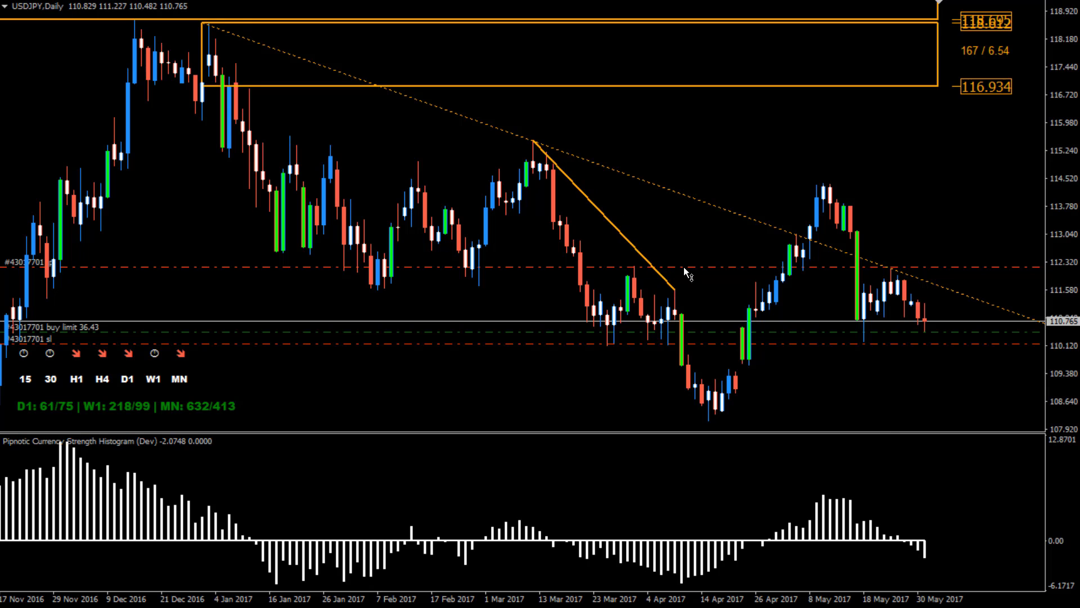
{"action": "right_click", "coordinate": [723, 148]}
{"action": "left_click", "coordinate": [751, 333]}
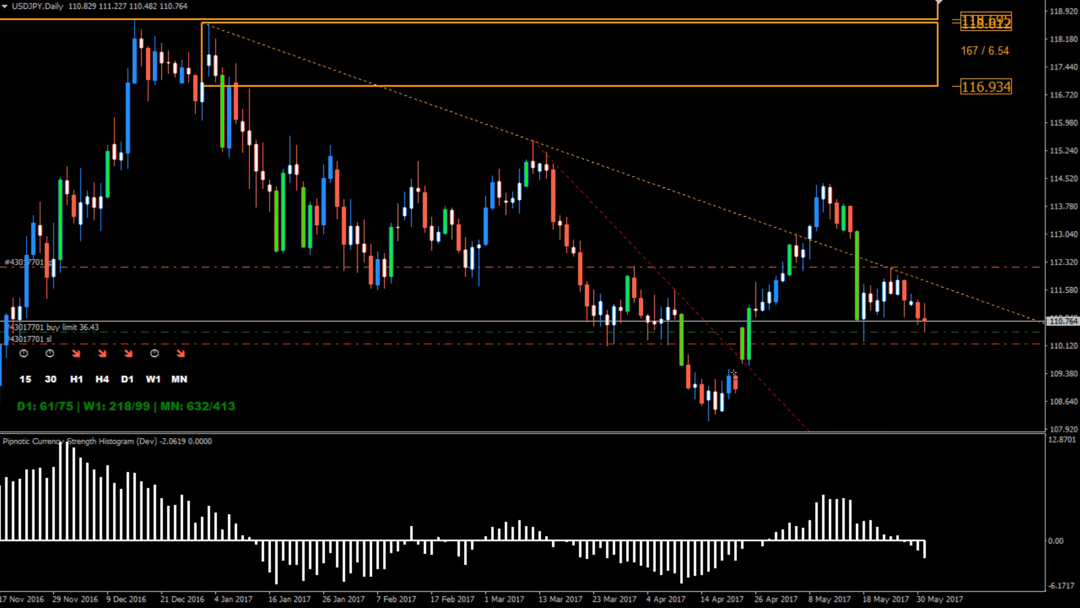
Step: Draw a daily demand zone rectangle over the mid-April 2017 low, spanning 108.133 to 109.424, and refresh the chart to extend it
{"action": "left_click_drag", "start_coordinate": [736, 371], "coordinate": [707, 421]}
{"action": "right_click", "coordinate": [505, 389]}
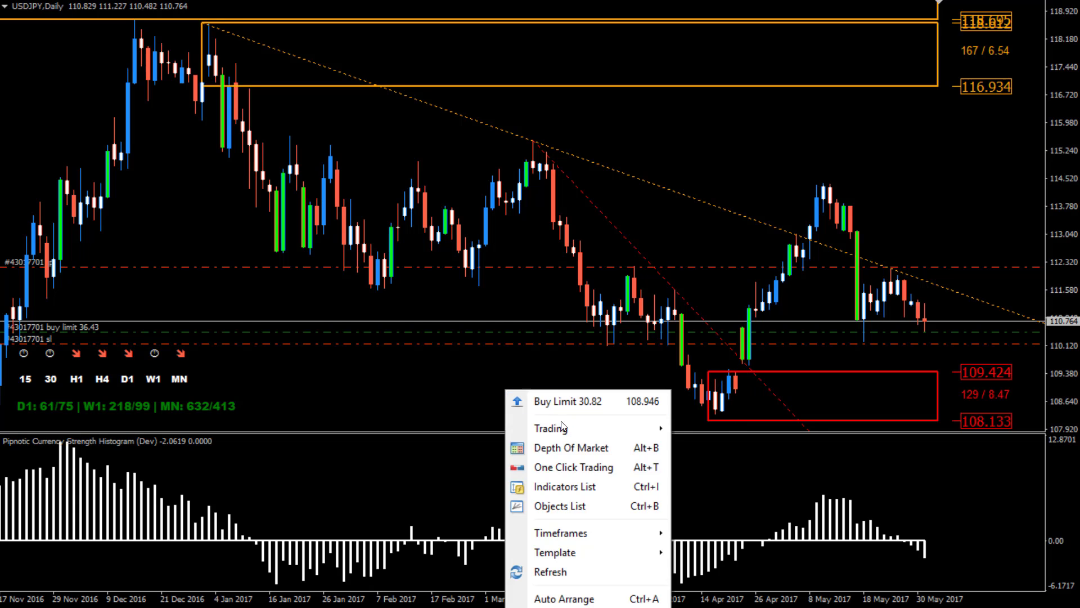
{"action": "left_click", "coordinate": [562, 571]}
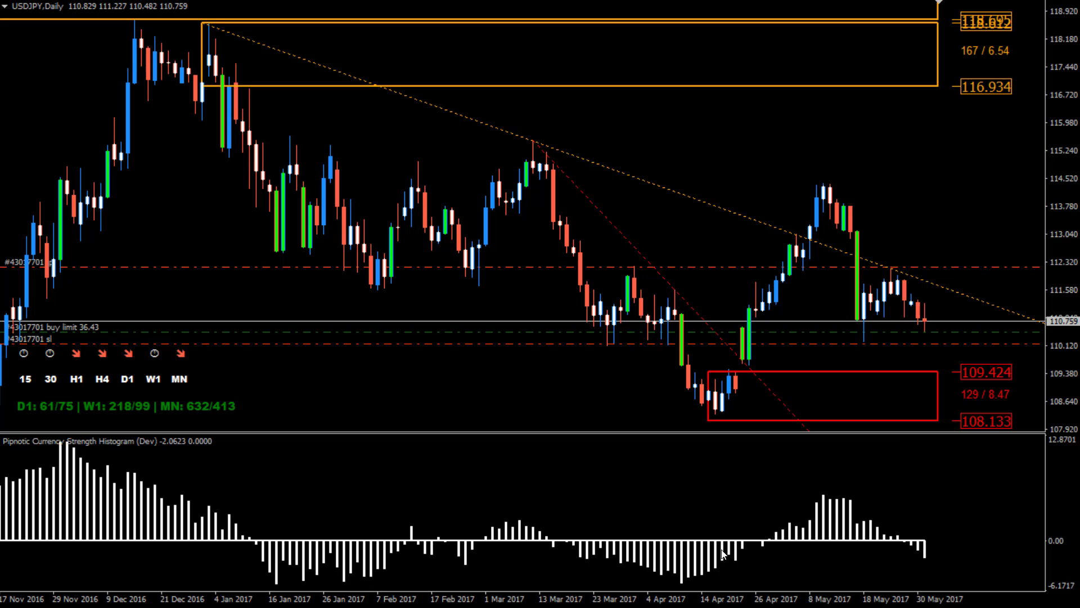
Step: Remove the Pipnotic Currency Strength Histogram from the chart and show USDJPY on the H4 timeframe back to late March 2017
{"action": "right_click", "coordinate": [708, 557]}
{"action": "left_click", "coordinate": [748, 582]}
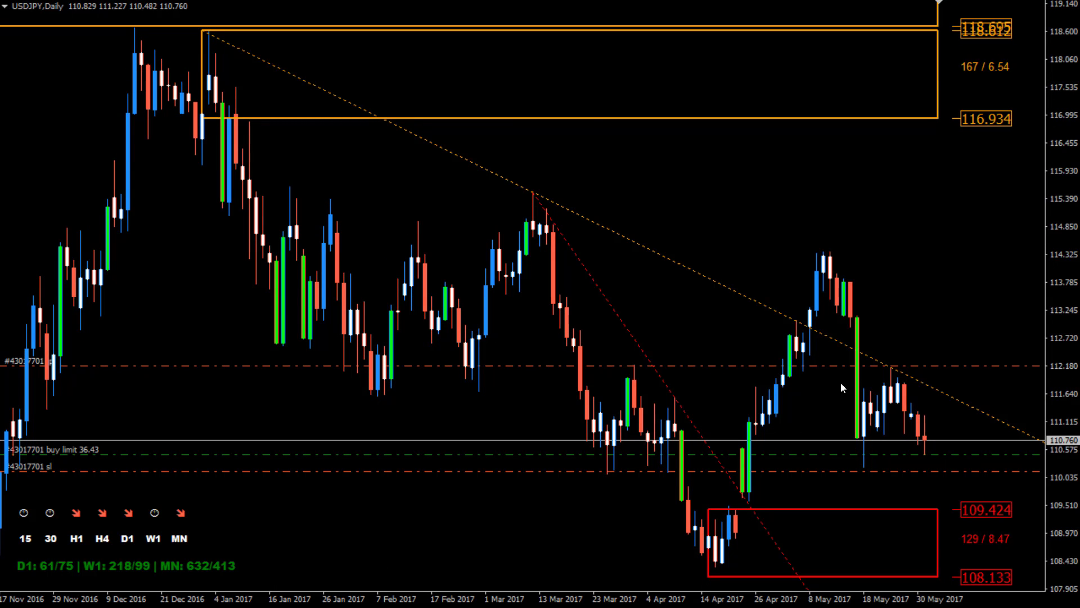
{"action": "left_click", "coordinate": [102, 538]}
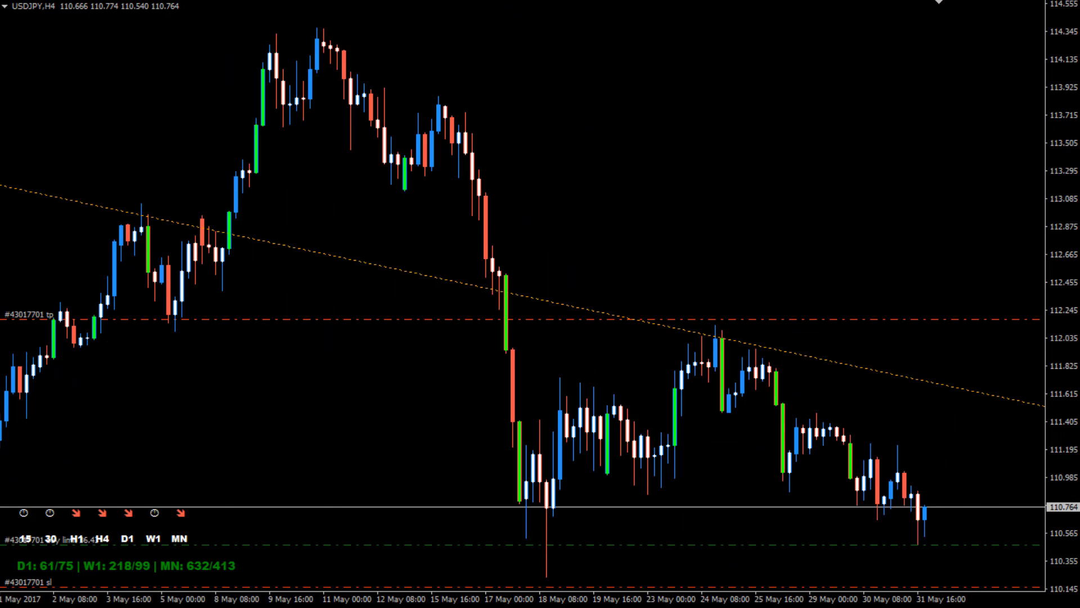
{"action": "key", "text": "minus"}
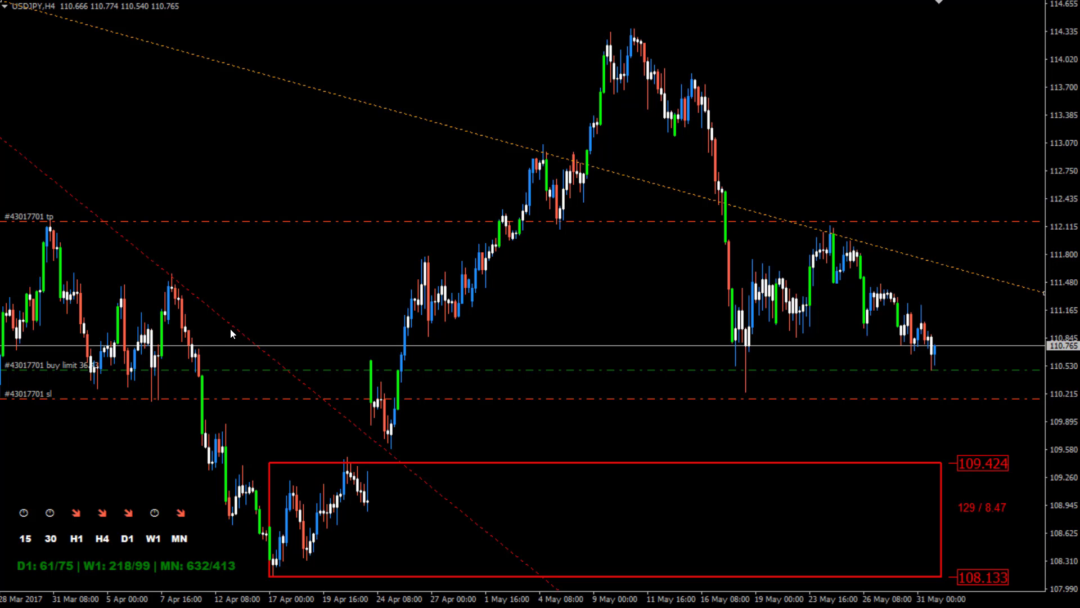
Step: Delete the two descending trendlines and return to the USDJPY daily chart showing the latest candles
{"action": "key", "text": "Delete"}
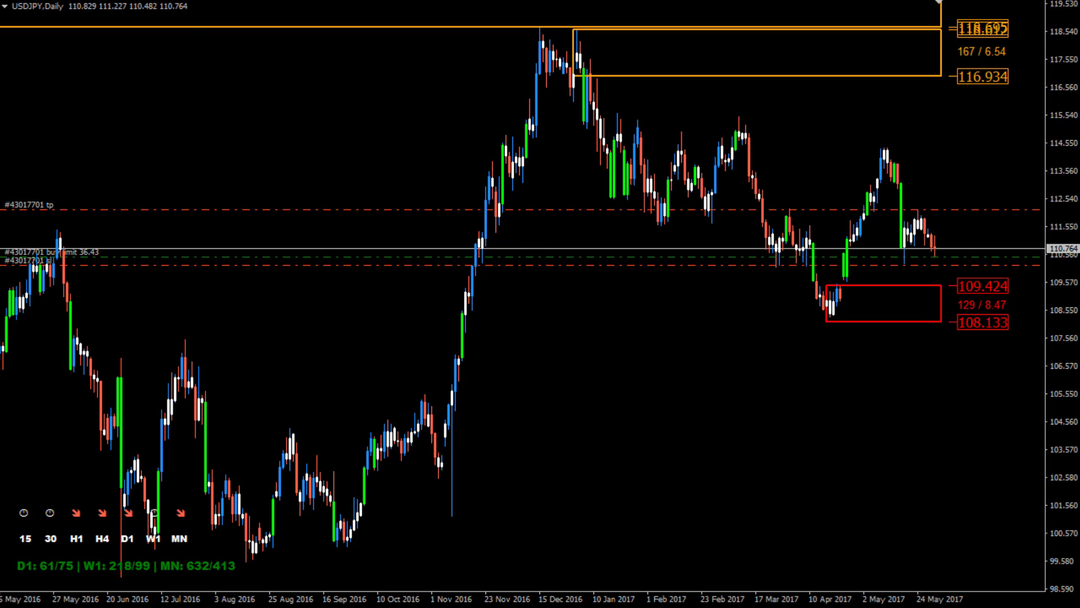
{"action": "key", "text": "plus"}
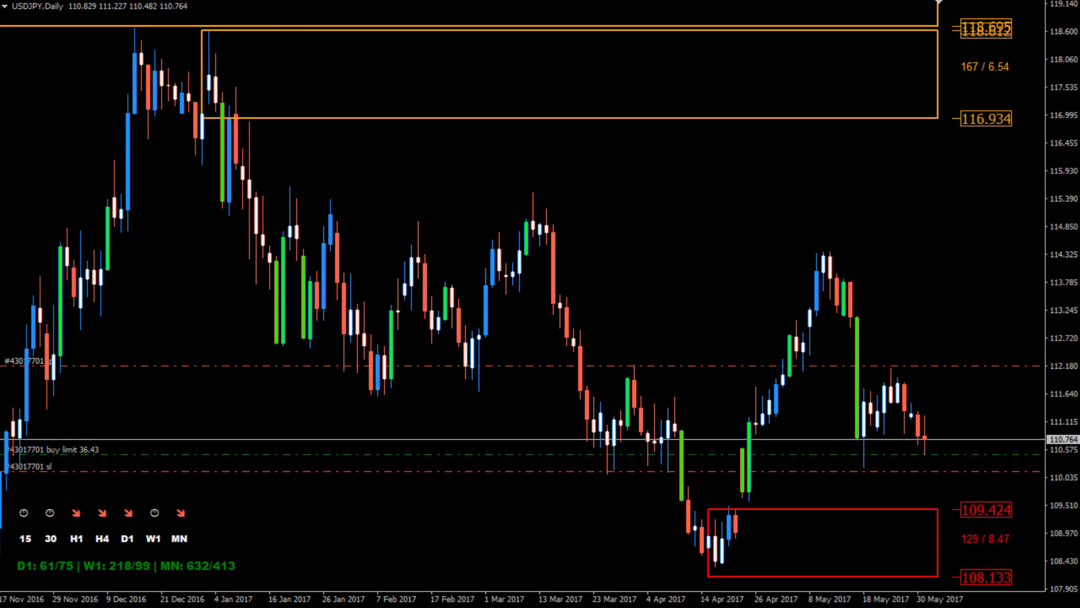
{"action": "scroll", "coordinate": [493, 163], "scroll_direction": "up", "scroll_amount": 3}
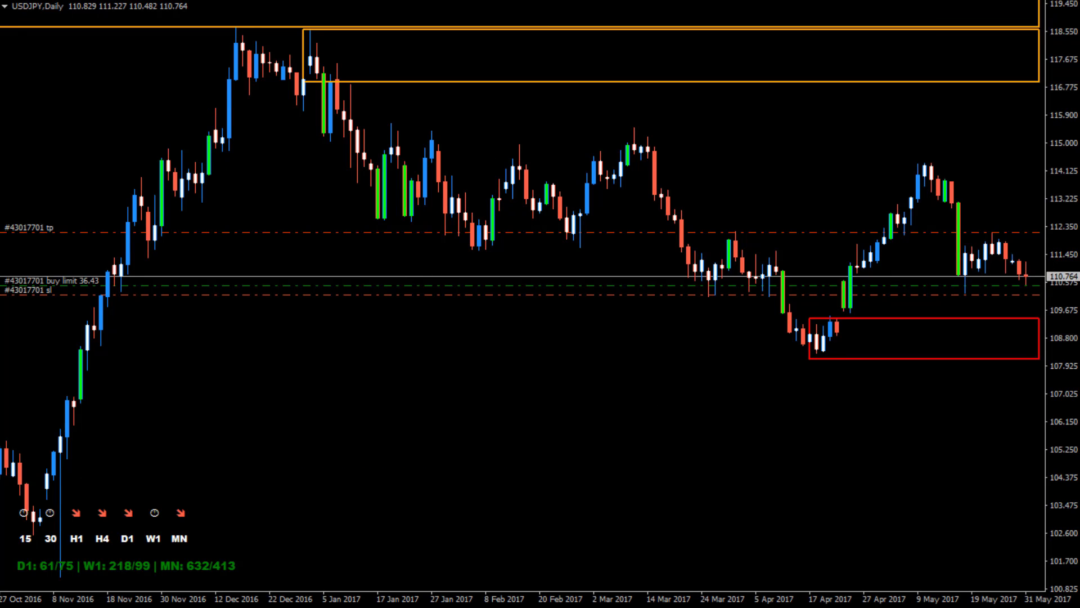
Step: Draw a daily zone rectangle at the November 2016 pause, about 110.3 to 111.3, and move it to mid-March 2017 at about 112.4 to 113.5
{"action": "middle_click", "coordinate": [490, 255]}
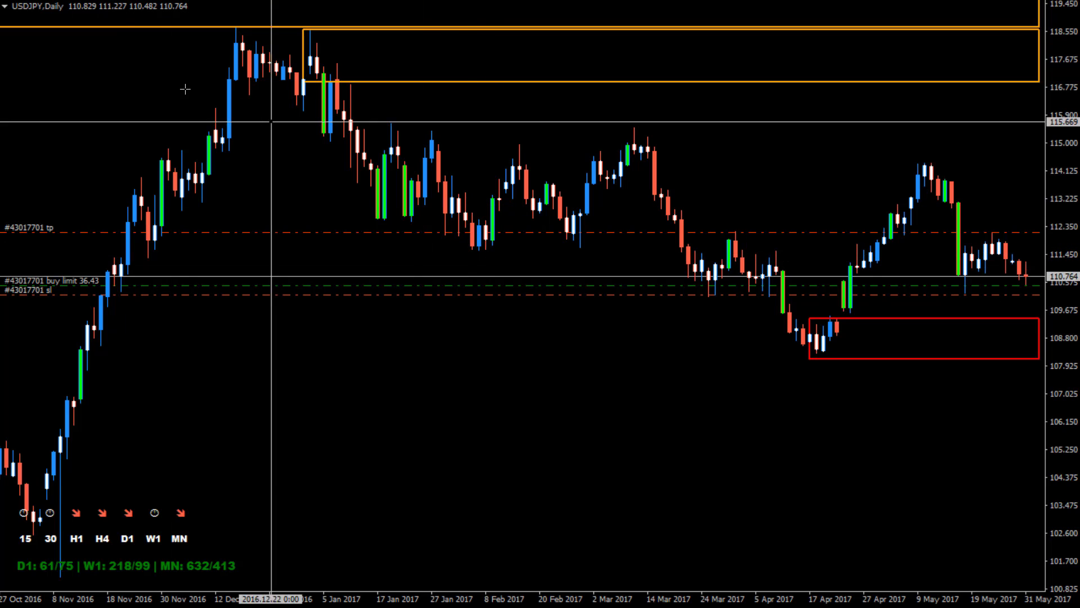
{"action": "middle_click", "coordinate": [128, 257]}
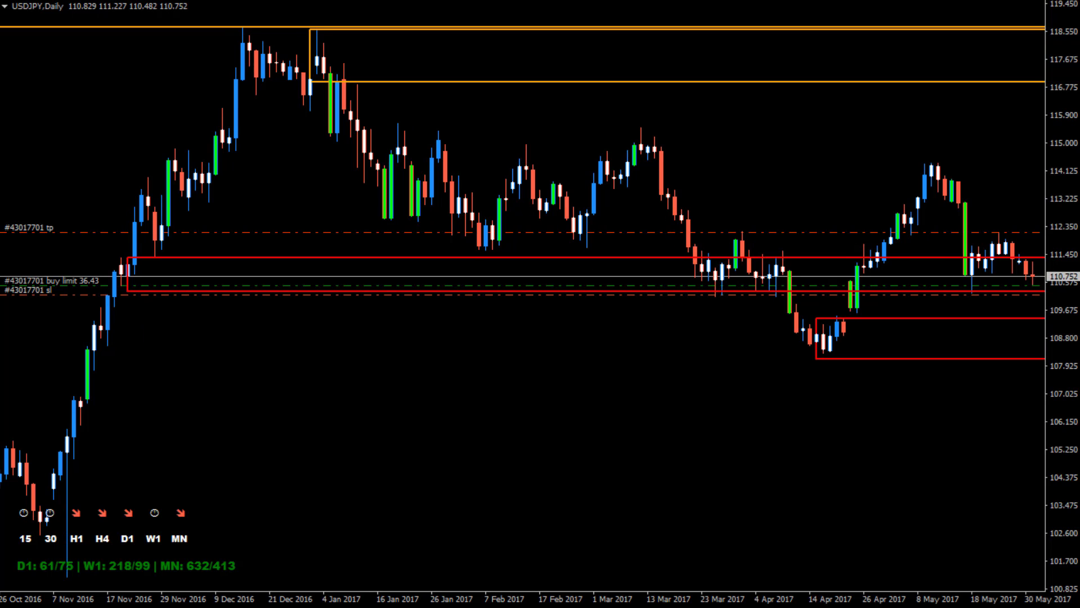
{"action": "left_click_drag", "start_coordinate": [125, 293], "coordinate": [660, 188]}
{"action": "left_click_drag", "start_coordinate": [661, 261], "coordinate": [676, 225]}
{"action": "left_click", "coordinate": [283, 98]}
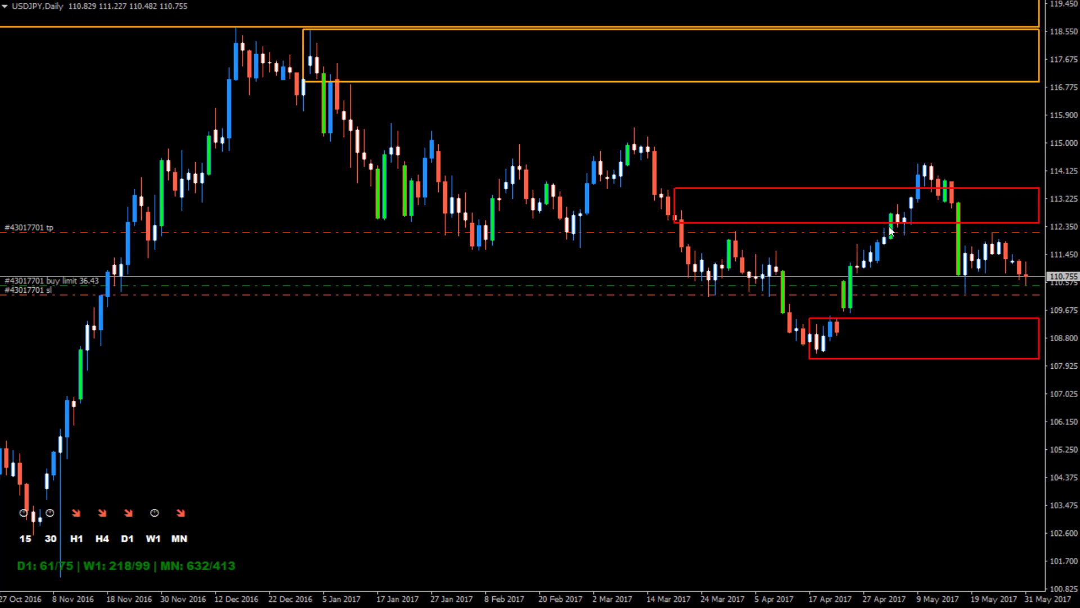
Step: Move the March 2017 zone rectangle to the early May 2017 pause and resize it to about 112.1 to 112.7
{"action": "mouse_move", "coordinate": [900, 226]}
{"action": "double_click", "coordinate": [674, 189]}
{"action": "left_click_drag", "start_coordinate": [675, 189], "coordinate": [898, 214]}
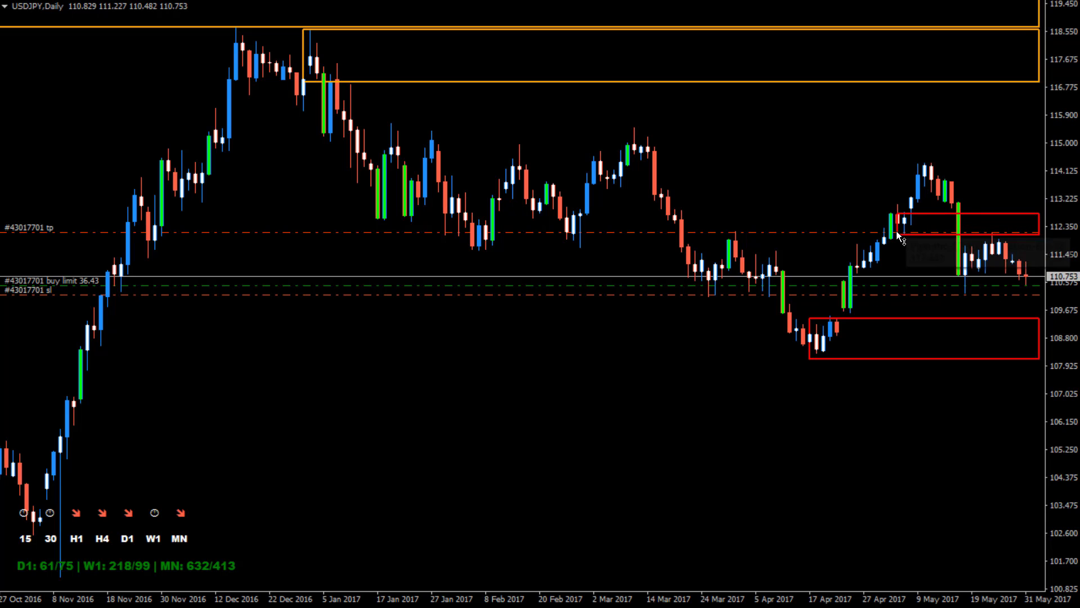
Step: Move the early May zone rectangle onto the May 2017 high and resize it to about 113.9 to 114.4
{"action": "left_click_drag", "start_coordinate": [898, 230], "coordinate": [931, 163]}
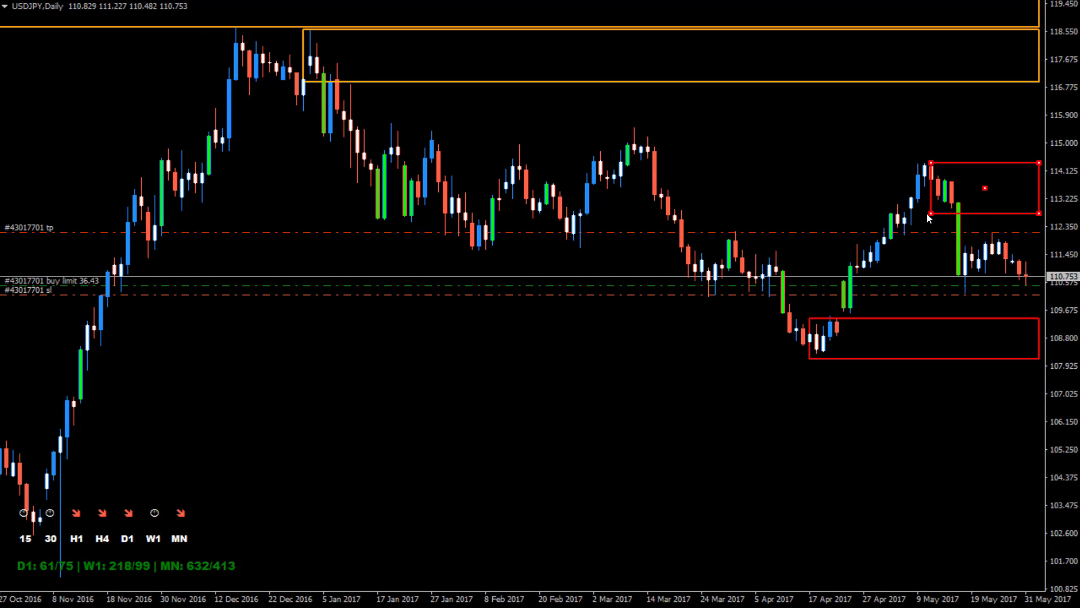
{"action": "left_click_drag", "start_coordinate": [927, 213], "coordinate": [927, 179]}
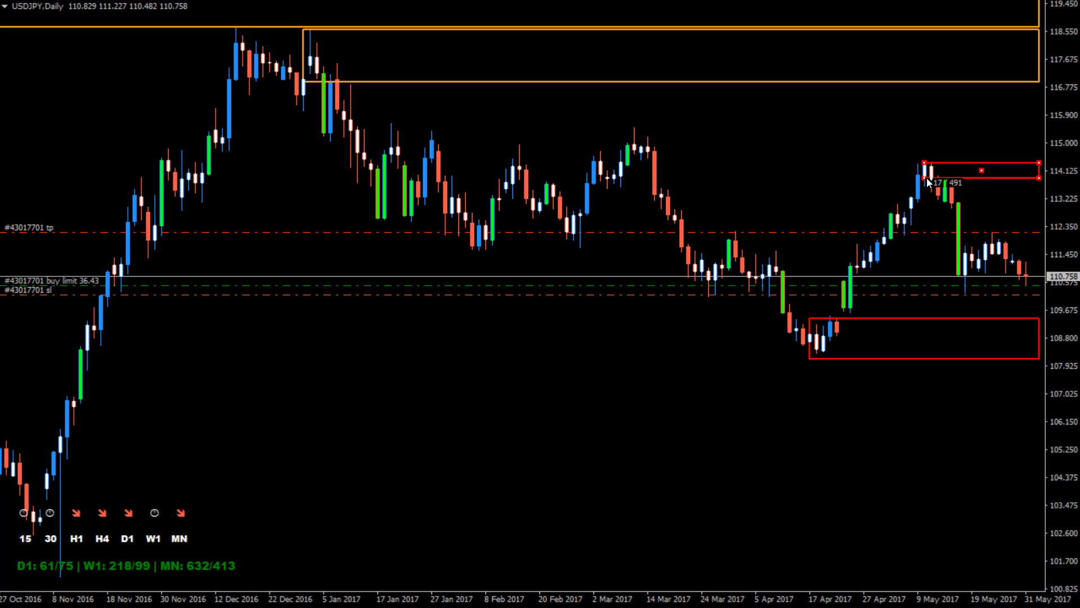
Step: Stretch the April 2017 zone rectangle back to mid-November 2016 and resize it to about 107.8 to 108.6
{"action": "left_click", "coordinate": [931, 177]}
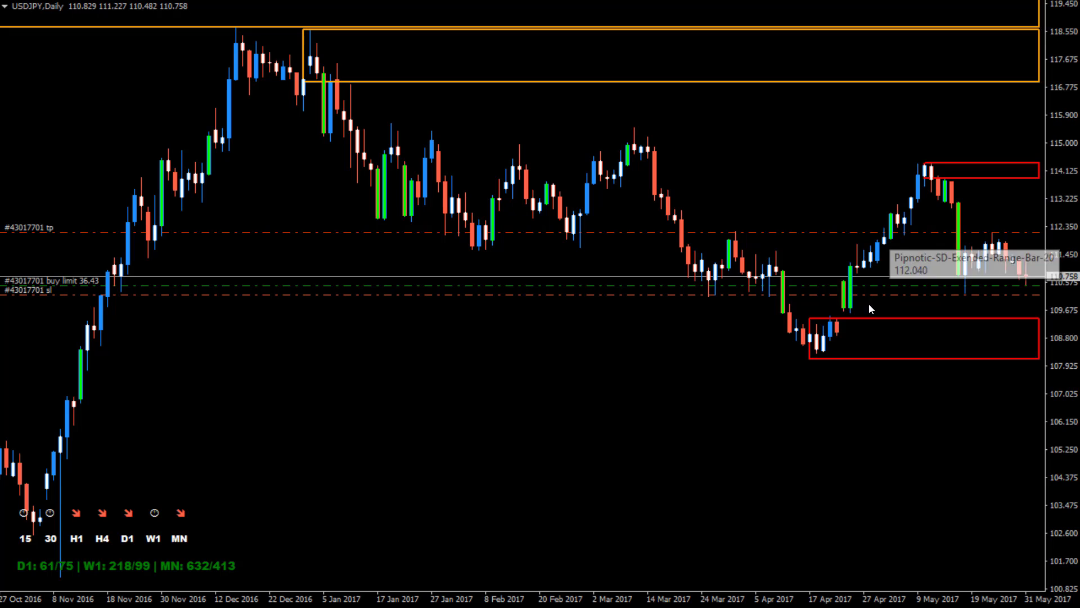
{"action": "mouse_move", "coordinate": [834, 344]}
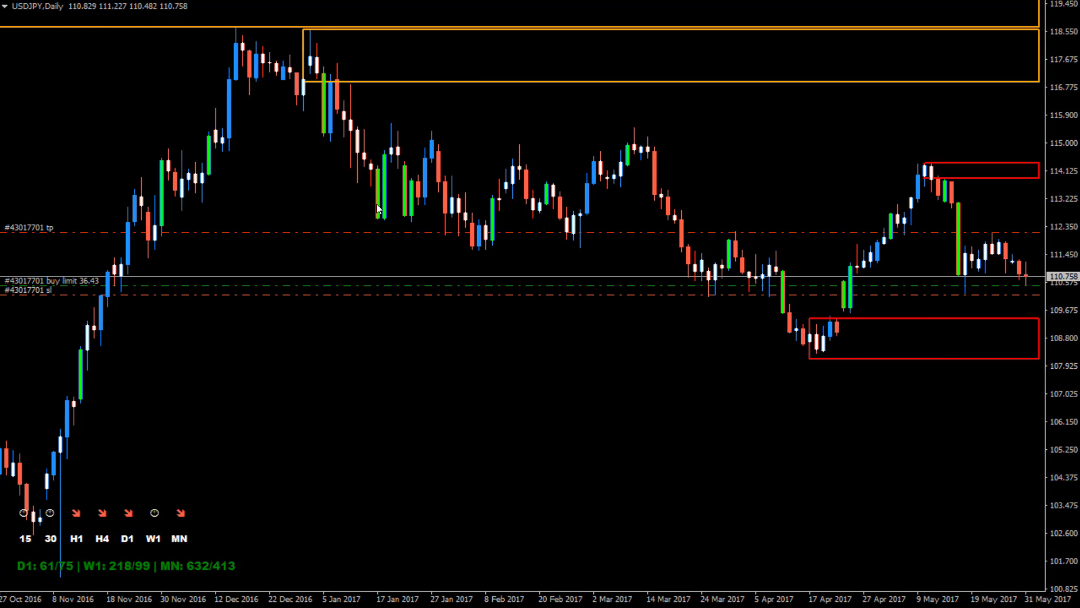
{"action": "double_click", "coordinate": [808, 358]}
{"action": "left_click_drag", "start_coordinate": [809, 358], "coordinate": [92, 372]}
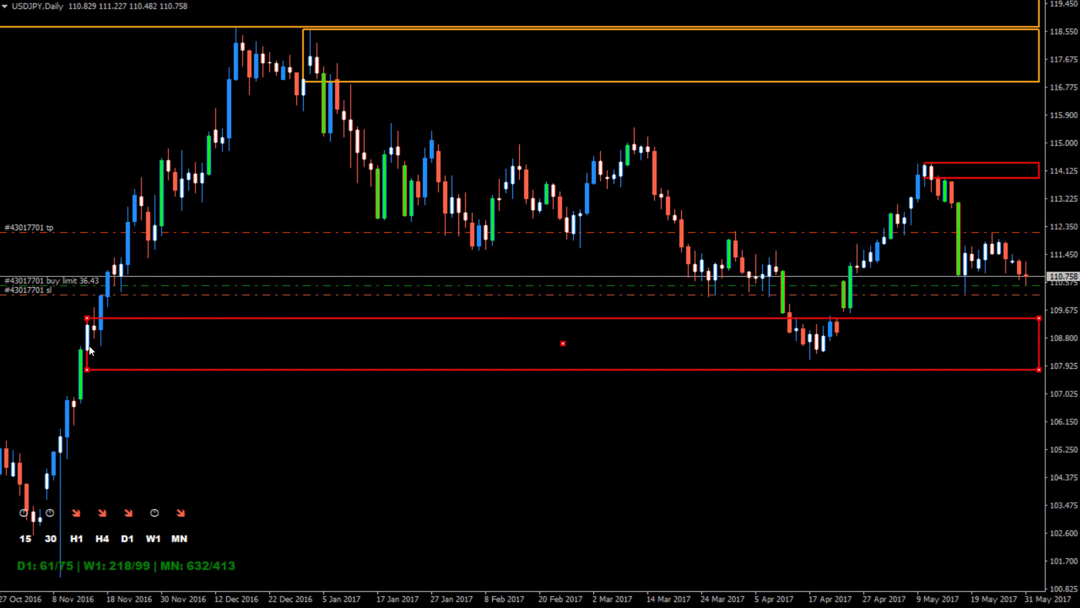
{"action": "left_click_drag", "start_coordinate": [88, 319], "coordinate": [107, 352]}
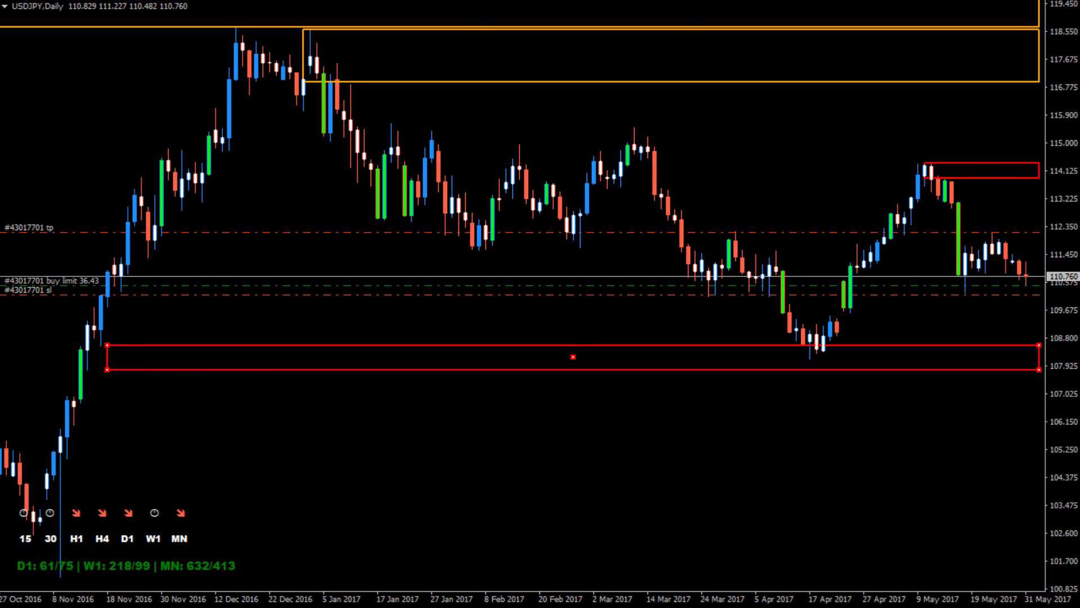
Step: On the H4 chart, refit the zone to the 10 November 2016 pause, about 106.1 to 107.0, and place a horizontal line at 106.951
{"action": "key", "text": "minus"}
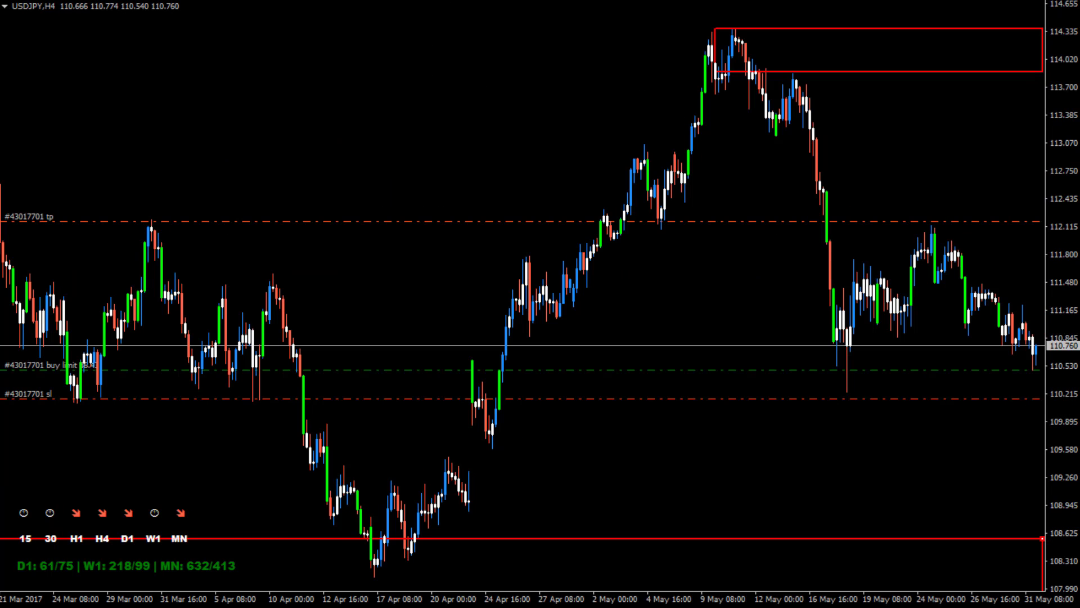
{"action": "scroll", "coordinate": [456, 146], "scroll_direction": "up", "scroll_amount": 10}
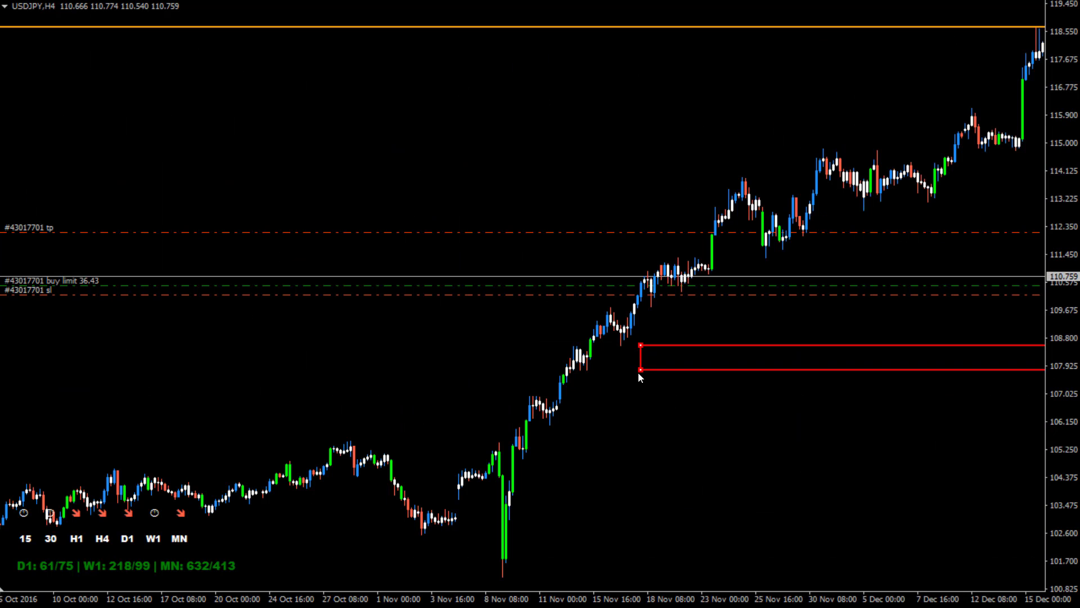
{"action": "left_click_drag", "start_coordinate": [640, 370], "coordinate": [549, 424]}
{"action": "left_click_drag", "start_coordinate": [548, 344], "coordinate": [531, 395]}
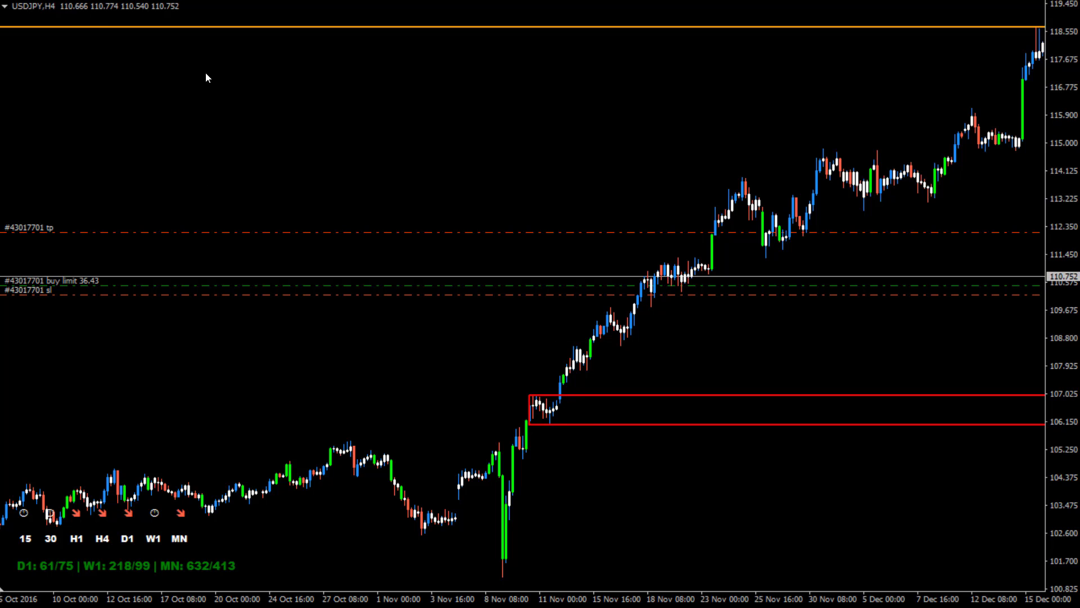
{"action": "left_click", "coordinate": [560, 395]}
Step: Draw an H4 zone rectangle at the 14 November 2016 pause, about 107.8 to 108.5, with a horizontal line at 108.508
{"action": "left_click_drag", "start_coordinate": [577, 347], "coordinate": [589, 370]}
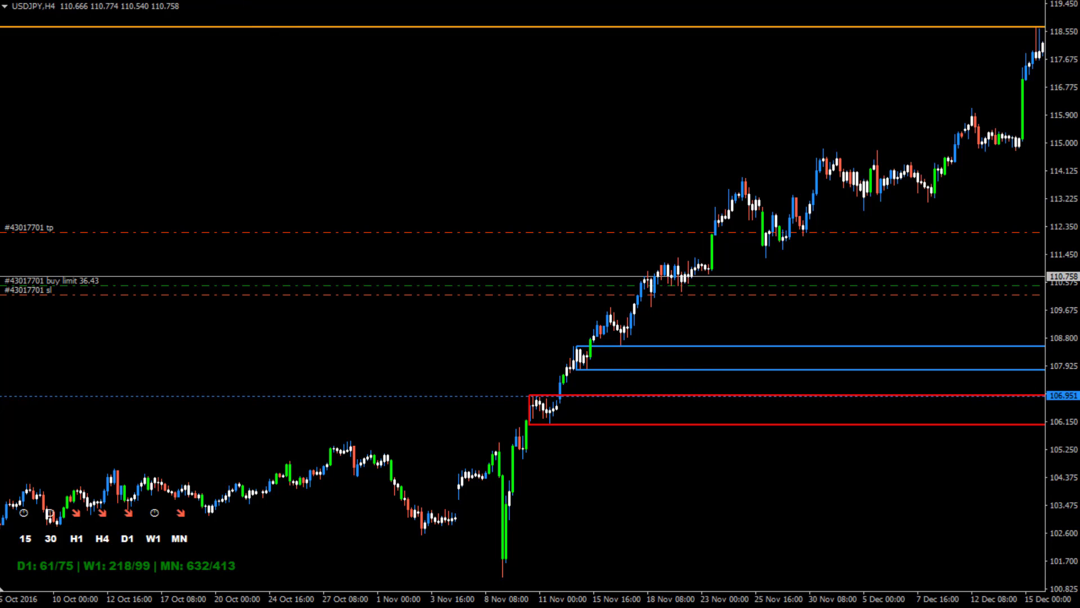
{"action": "left_click", "coordinate": [693, 346]}
Step: Draw an H4 zone rectangle at the 17 November 2016 candle, about 109.2 to 109.9, with a horizontal line at 109.826
{"action": "key", "text": "plus"}
{"action": "scroll", "coordinate": [467, 198], "scroll_direction": "down", "scroll_amount": 10}
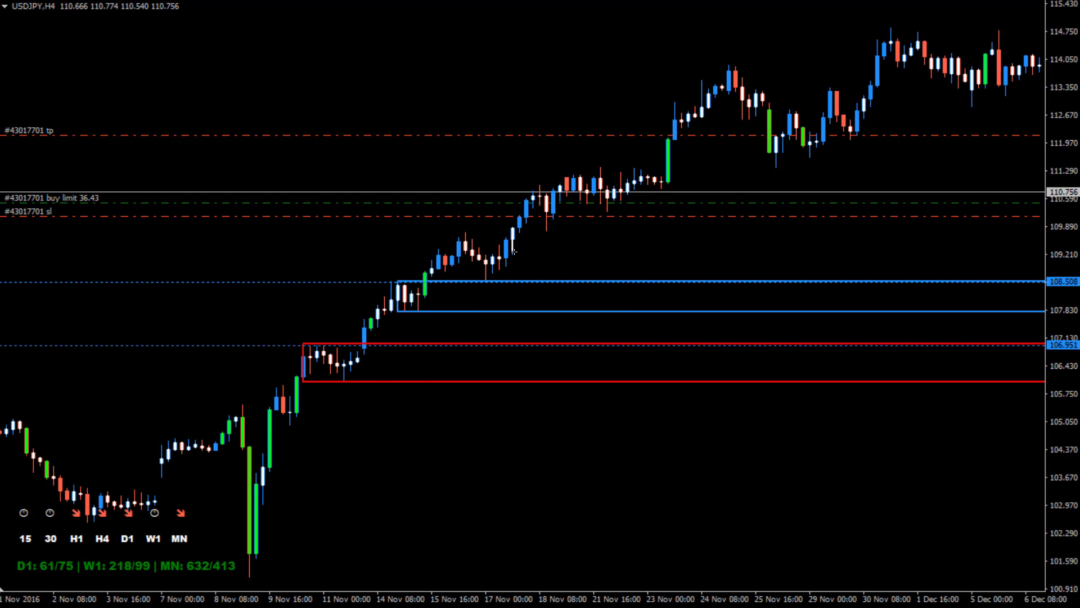
{"action": "right_click", "coordinate": [351, 256]}
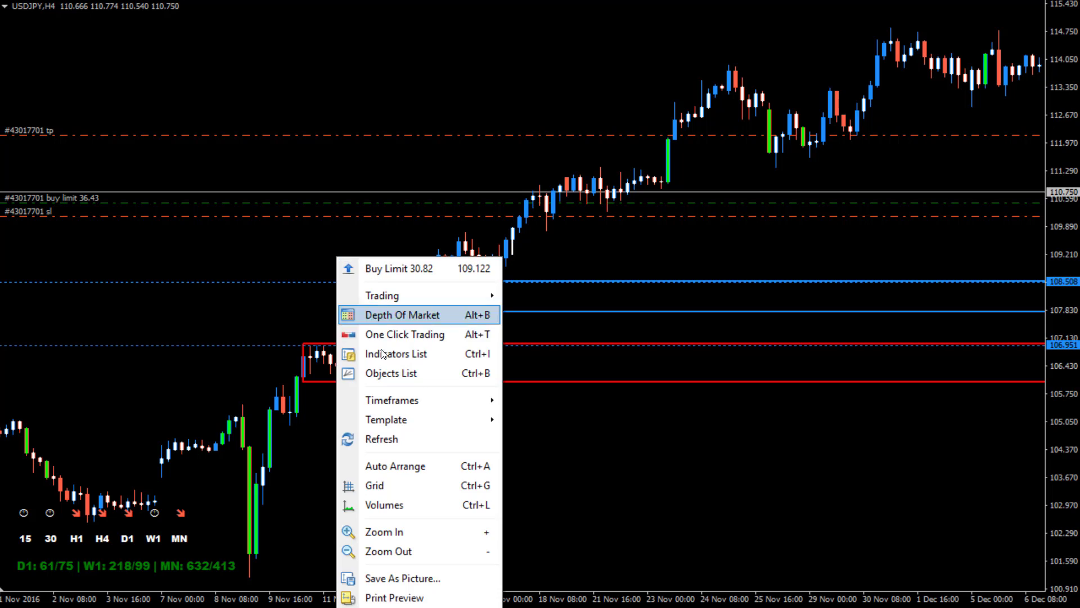
{"action": "left_click", "coordinate": [394, 439]}
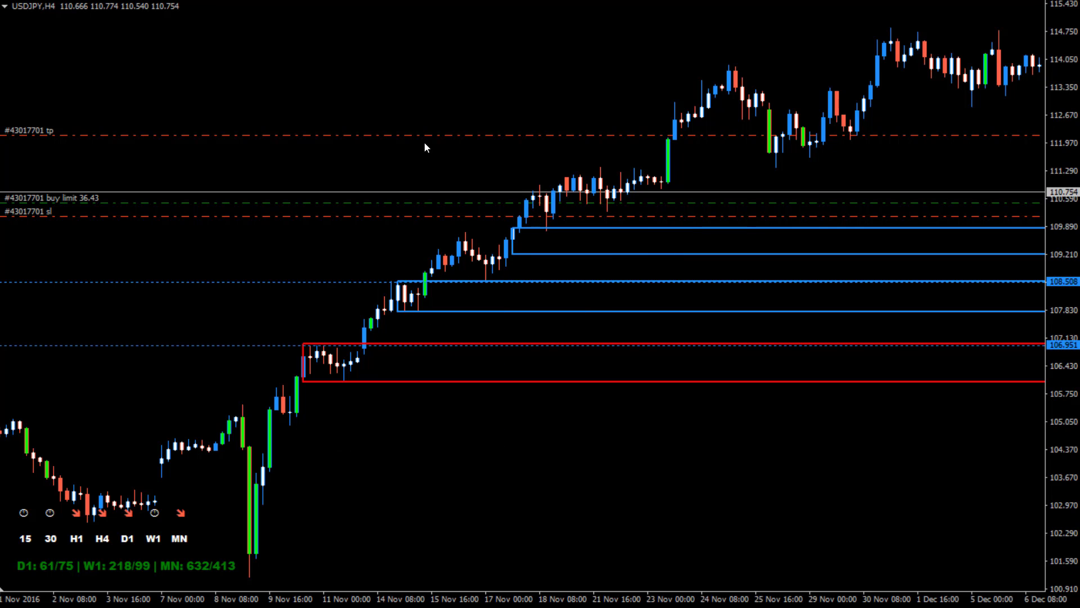
{"action": "scroll", "coordinate": [214, 2], "scroll_direction": "up", "scroll_amount": 15}
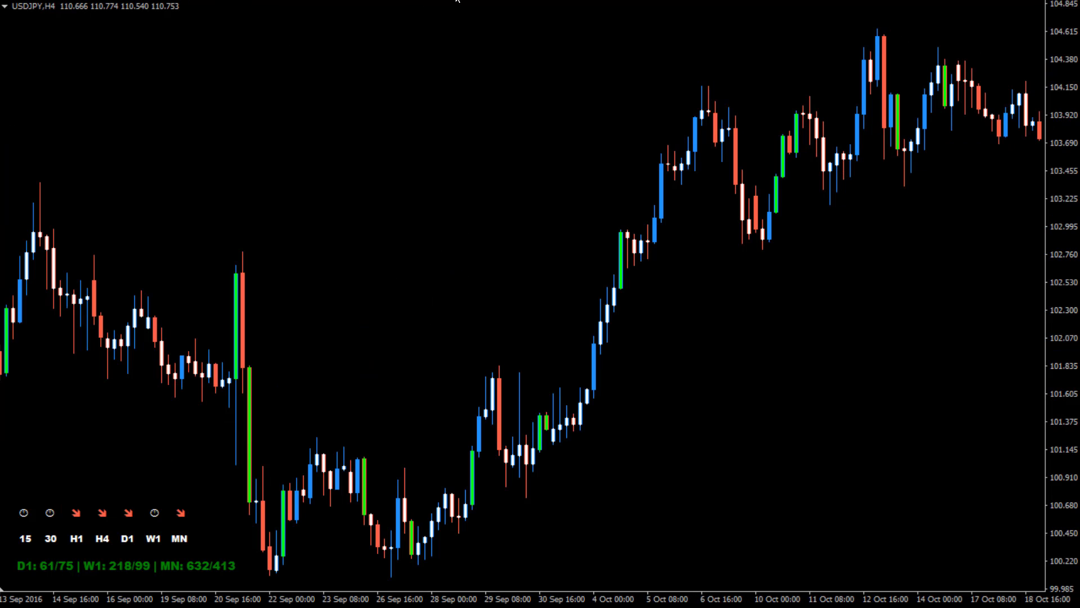
{"action": "scroll", "coordinate": [540, 154], "scroll_direction": "down", "scroll_amount": 17}
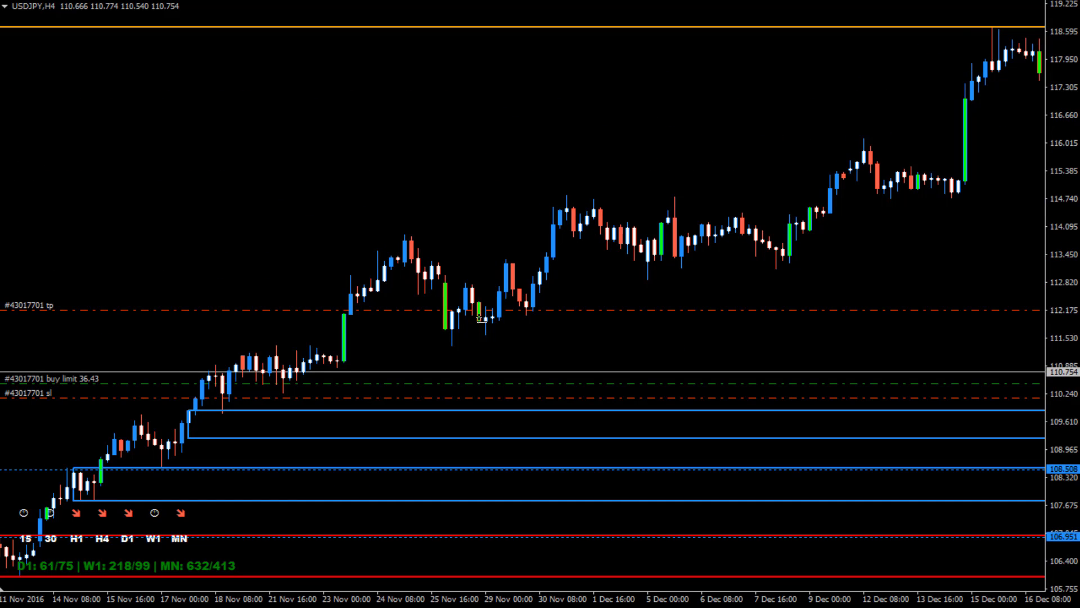
{"action": "left_click", "coordinate": [301, 409]}
{"action": "left_click_drag", "start_coordinate": [172, 409], "coordinate": [175, 413]}
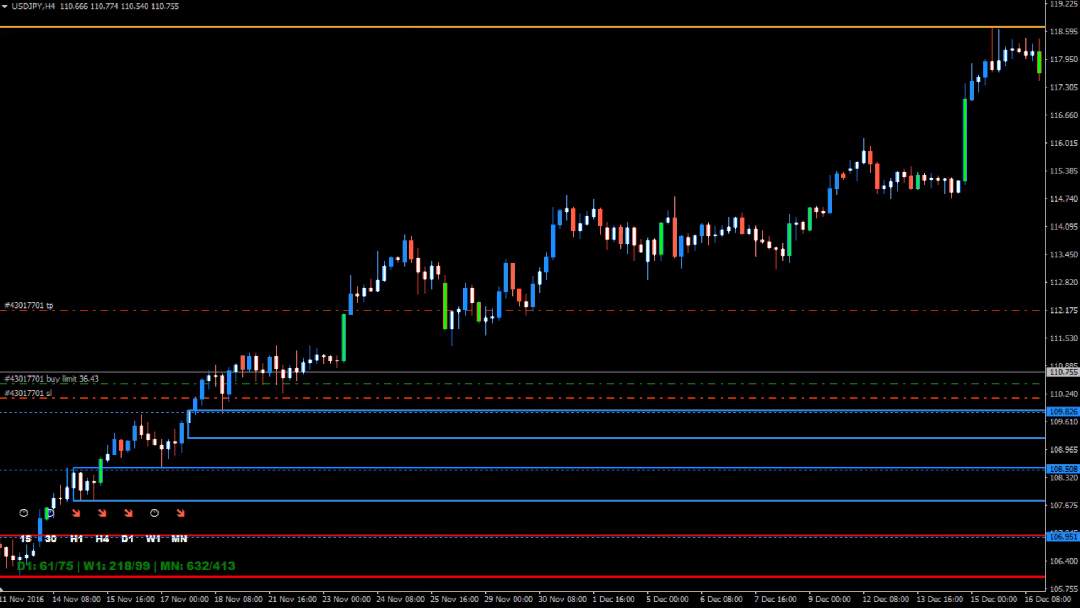
Step: Return to the latest candles and switch the USDJPY chart to the H1 timeframe, showing the move since 15 May 2017
{"action": "scroll", "coordinate": [422, 151], "scroll_direction": "down", "scroll_amount": 10}
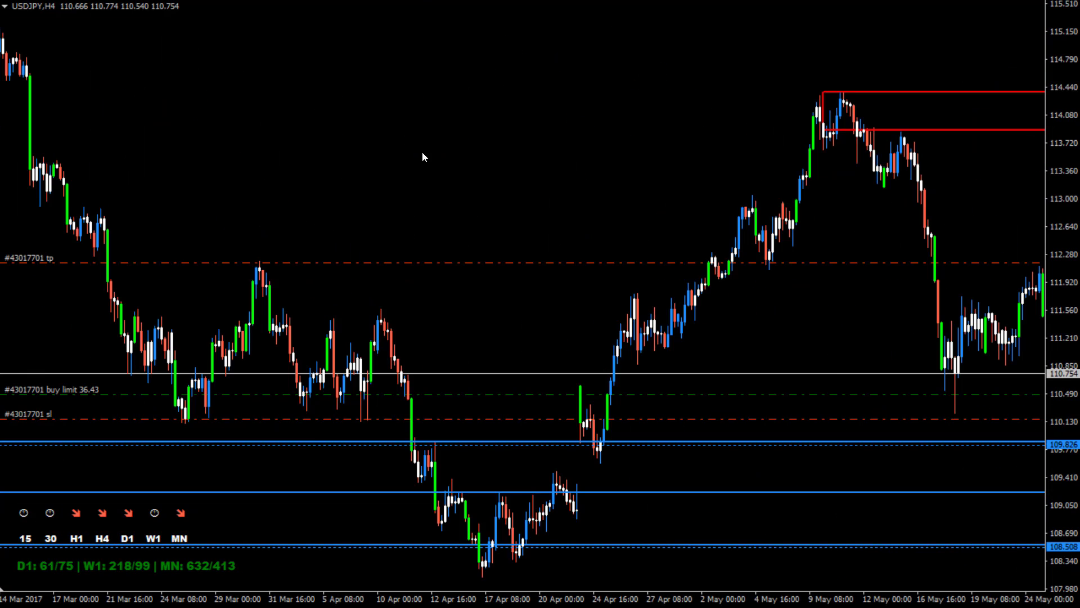
{"action": "scroll", "coordinate": [423, 153], "scroll_direction": "down", "scroll_amount": 2}
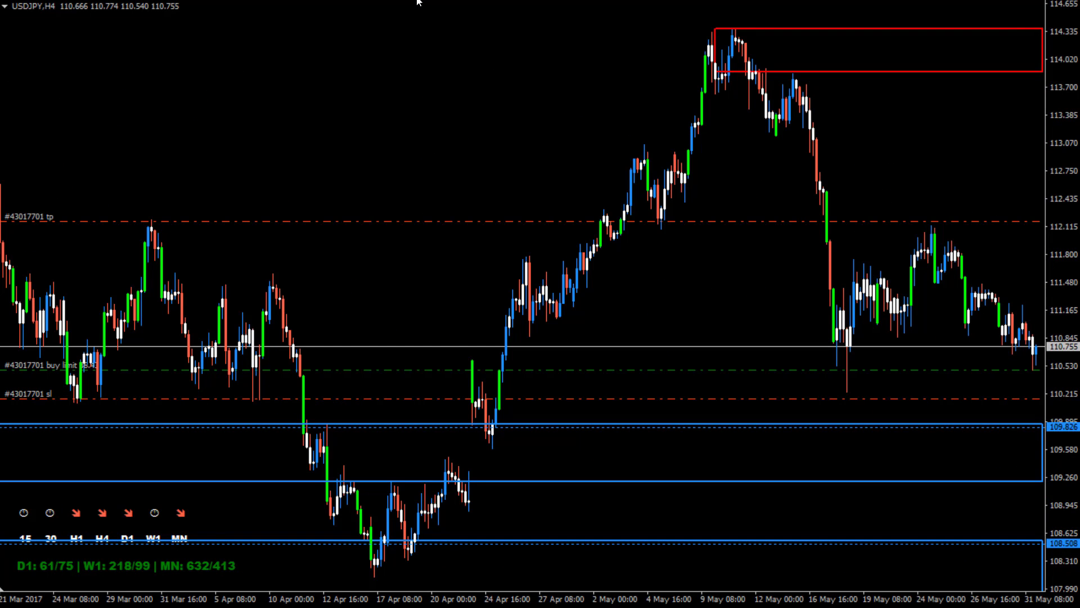
{"action": "left_click", "coordinate": [76, 538]}
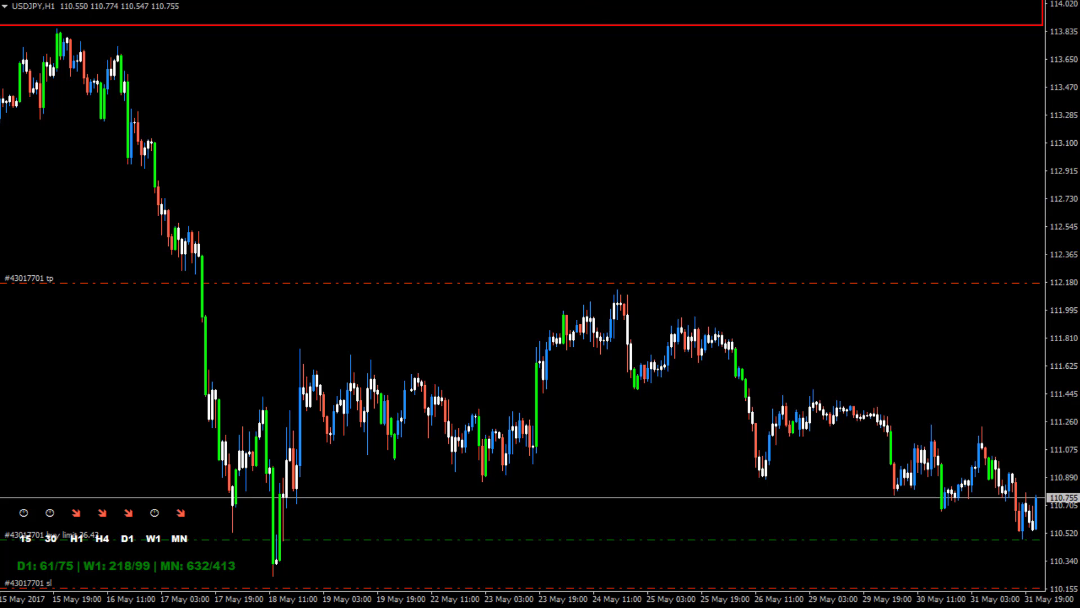
{"action": "key", "text": "plus"}
{"action": "key", "text": "plus"}
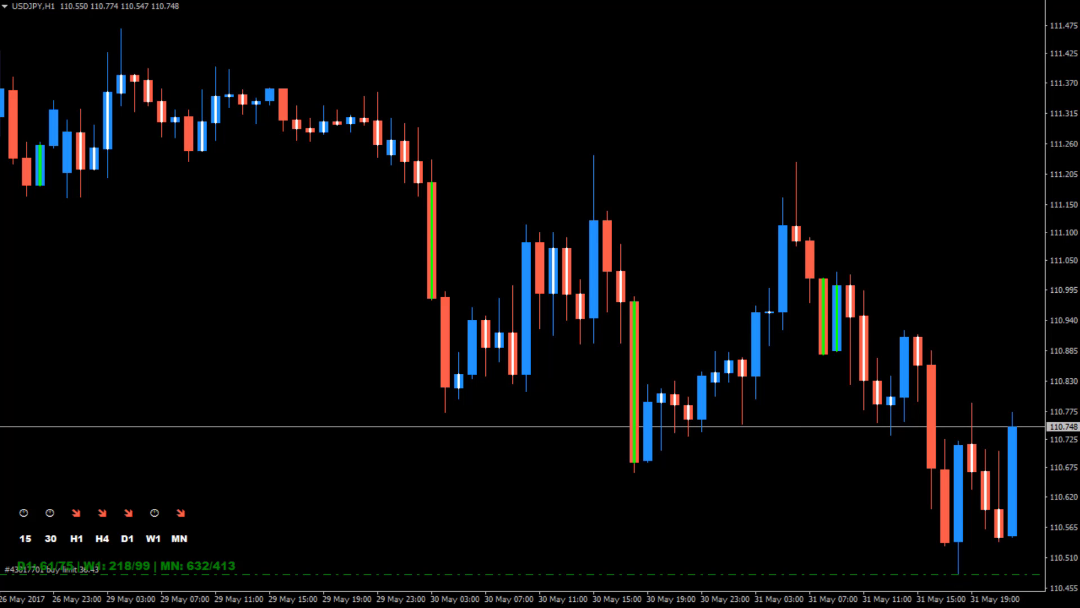
{"action": "key", "text": "minus"}
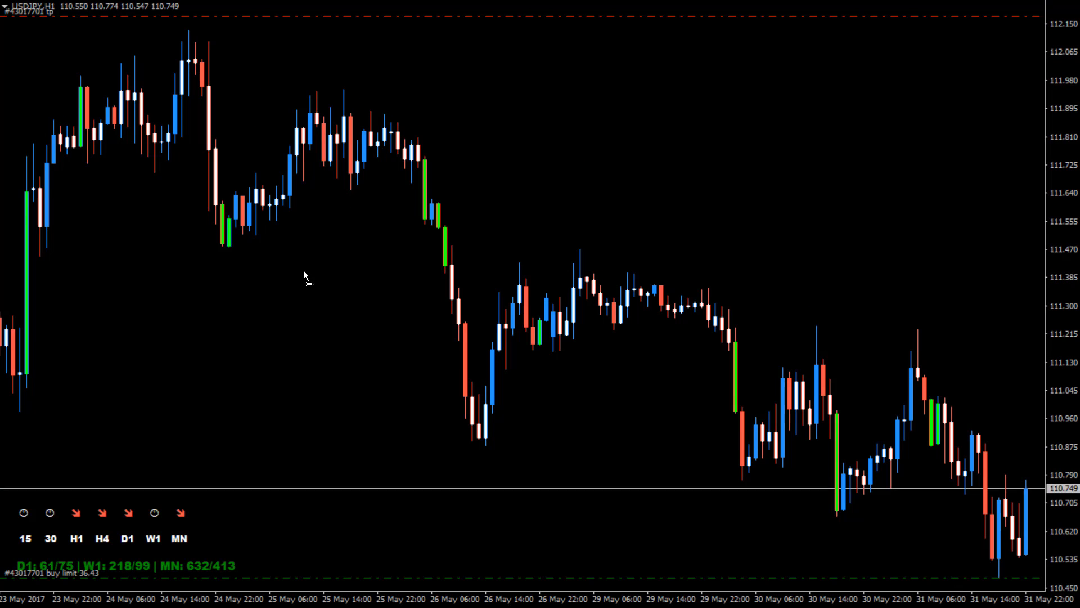
{"action": "scroll", "coordinate": [324, 272], "scroll_direction": "left", "scroll_amount": 3}
{"action": "key", "text": "minus"}
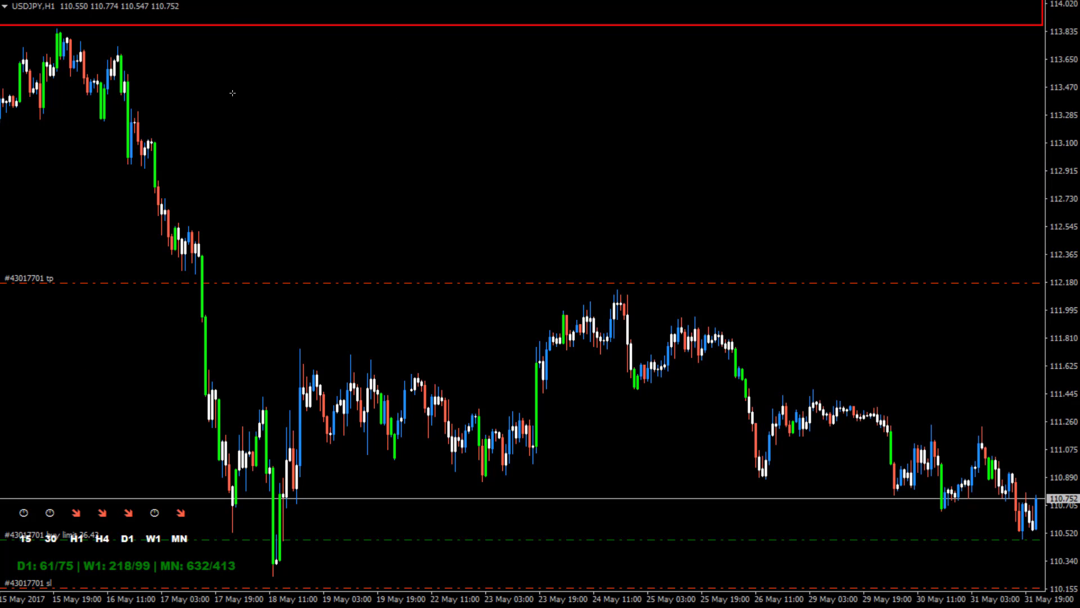
Step: Draw an H1 zone rectangle at the 18 May 2017 low and resize it to 110.235 to 110.480
{"action": "left_click_drag", "start_coordinate": [271, 576], "coordinate": [286, 556]}
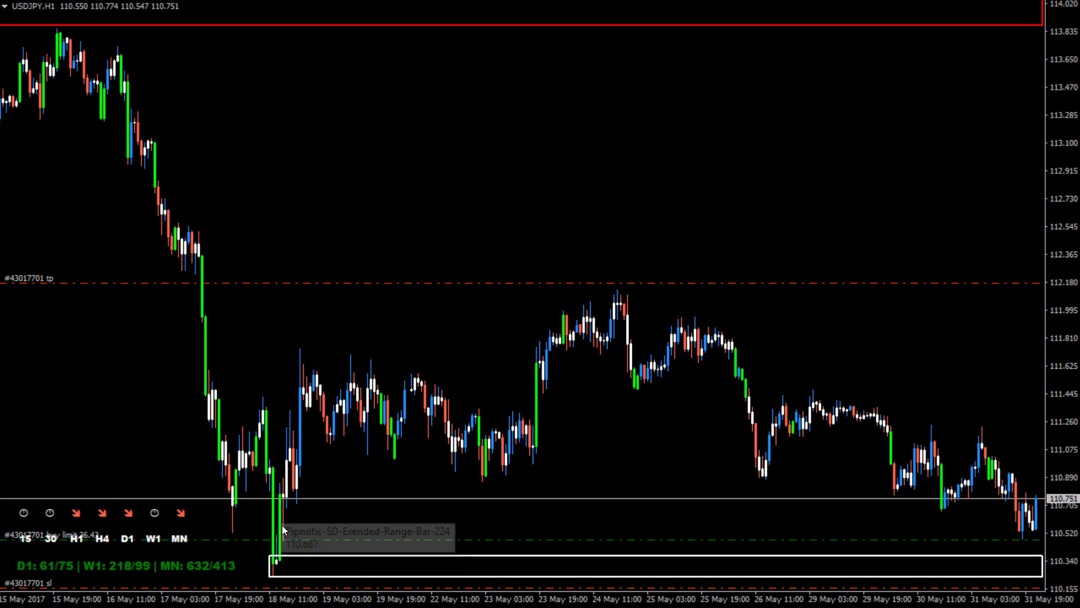
{"action": "double_click", "coordinate": [269, 558]}
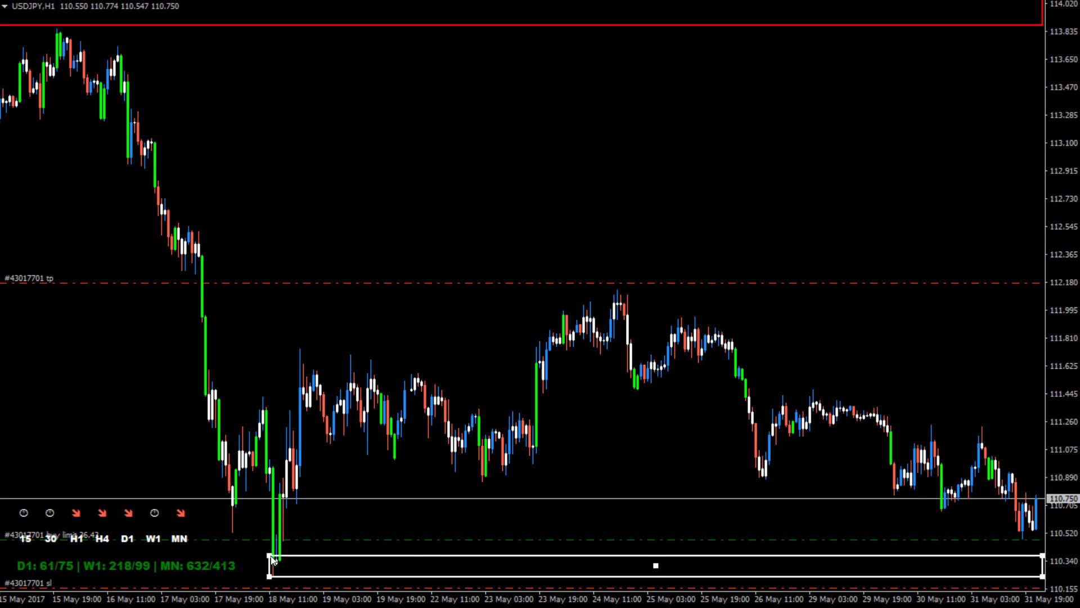
{"action": "mouse_move", "coordinate": [271, 555]}
{"action": "left_mouse_down"}
{"action": "mouse_move", "coordinate": [287, 545]}
{"action": "mouse_move", "coordinate": [275, 539]}
{"action": "left_mouse_up"}
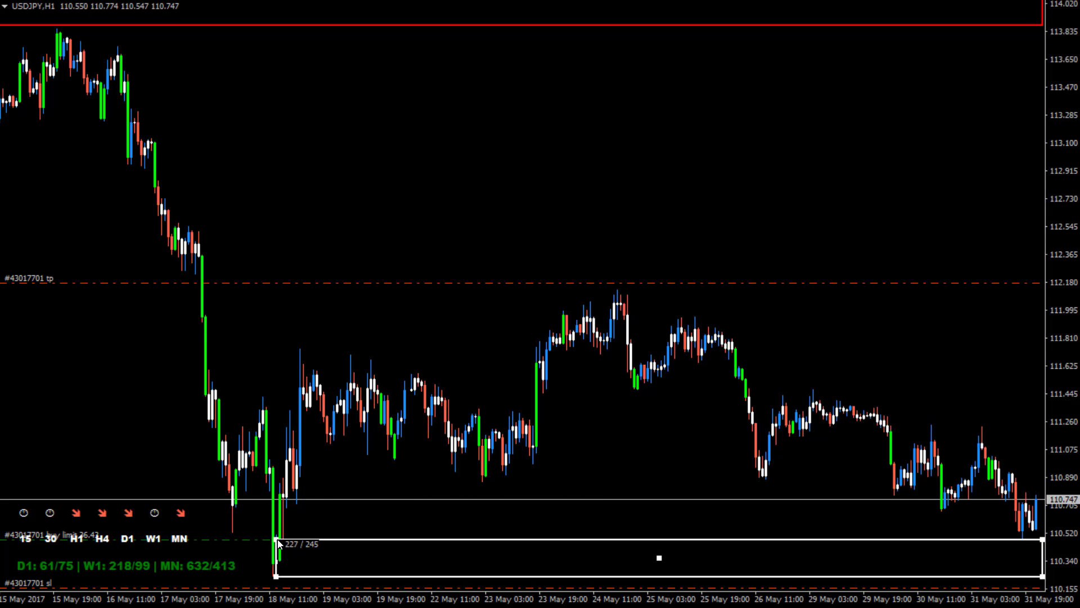
{"action": "left_click", "coordinate": [18, 308]}
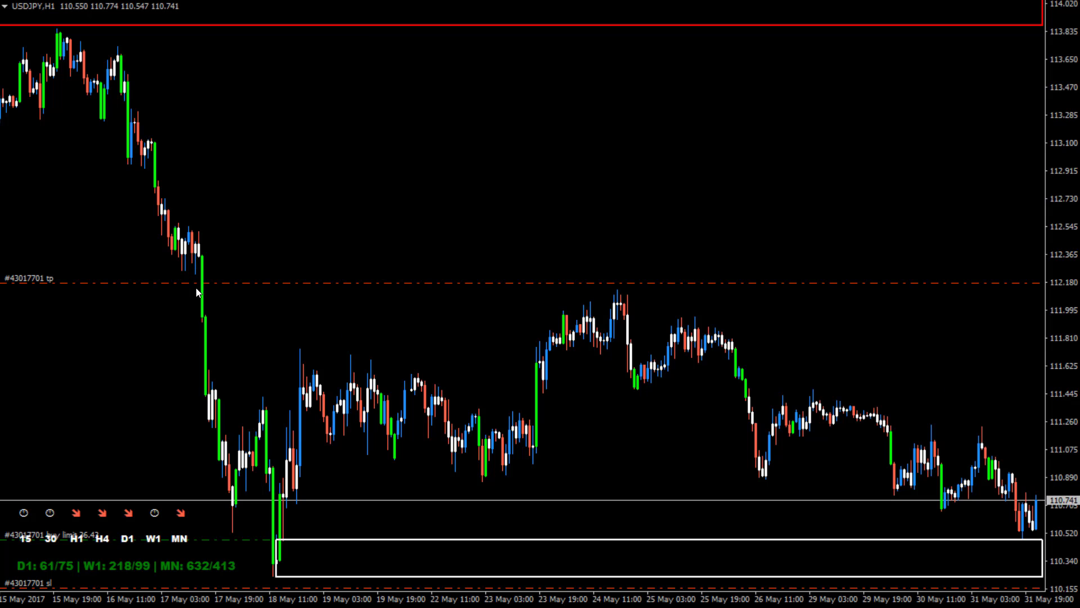
Step: Draw an H1 zone rectangle at the 17 May 2017 pause, 112.229 to 112.570, and shift the chart to make room for the zone price labels
{"action": "mouse_move", "coordinate": [201, 320]}
{"action": "mouse_move", "coordinate": [198, 257]}
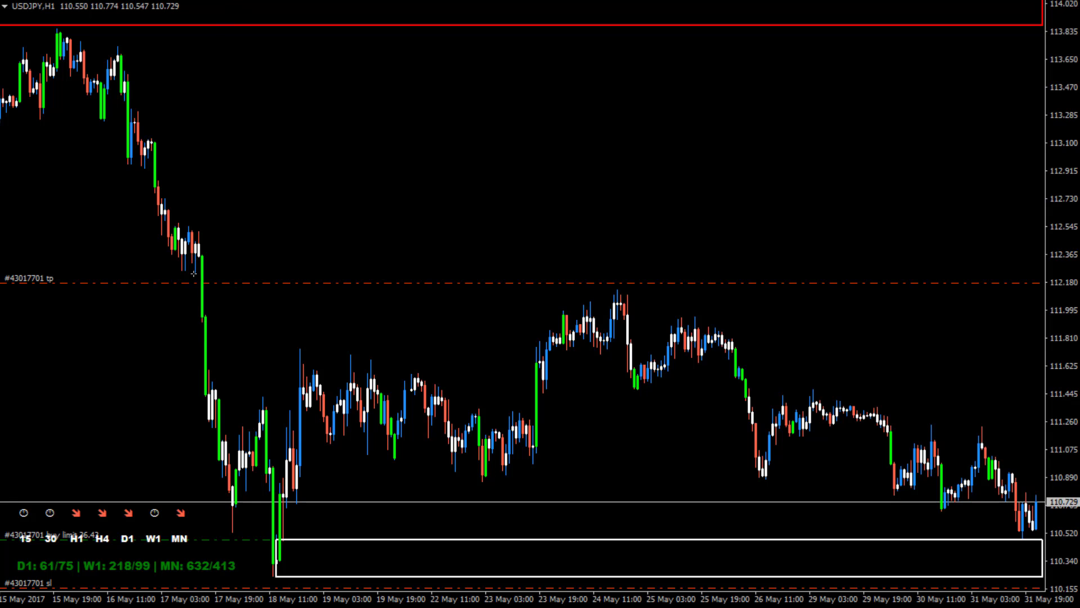
{"action": "left_click_drag", "start_coordinate": [185, 250], "coordinate": [179, 223]}
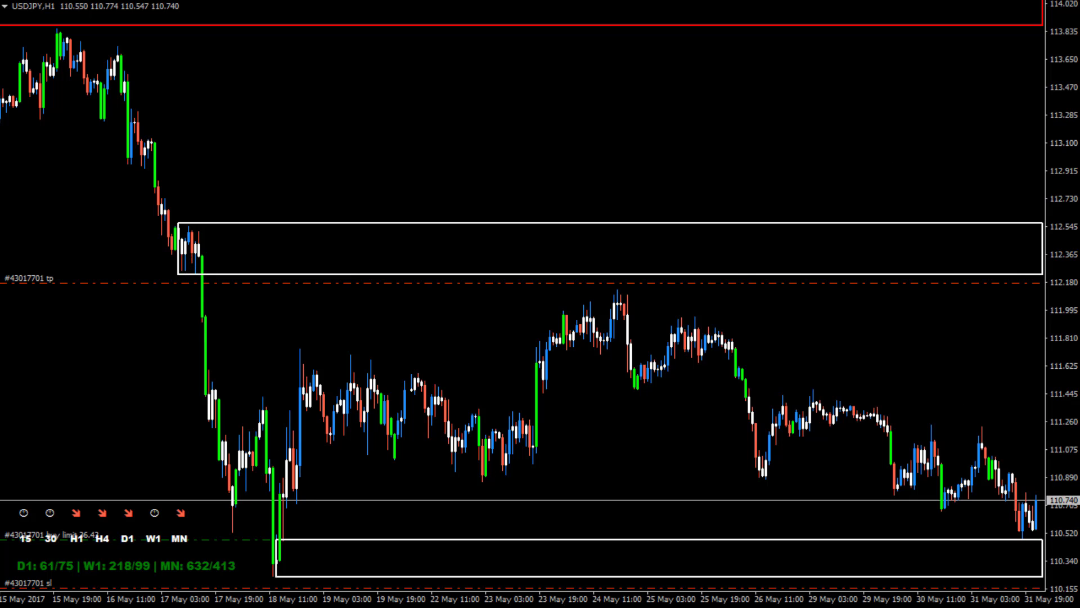
{"action": "left_click_drag", "start_coordinate": [933, 289], "coordinate": [831, 289]}
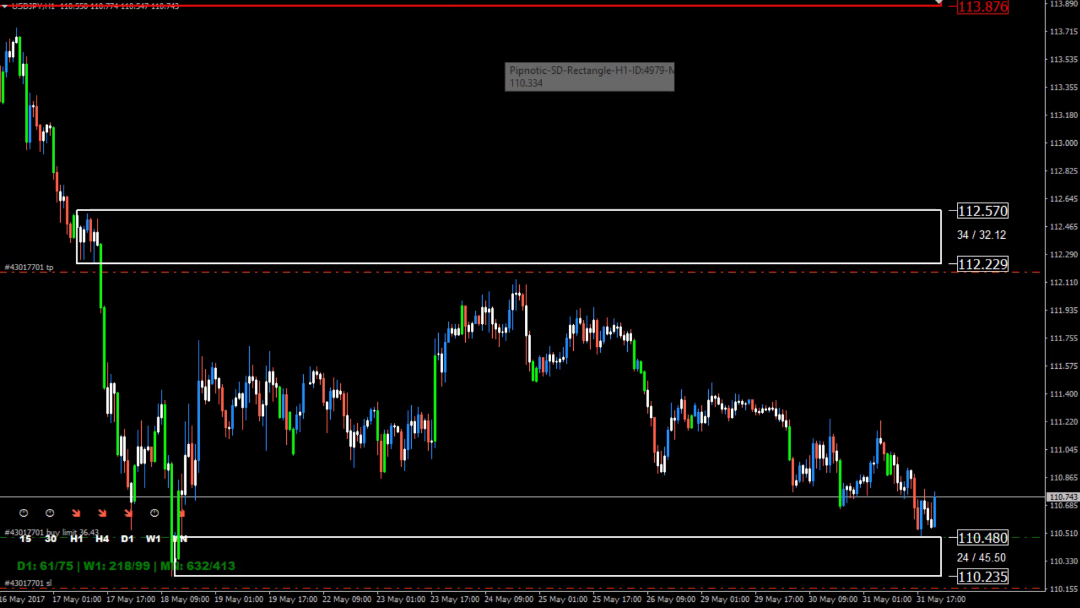
Step: Switch to the H4 chart and delete the blue zone between 109.214 and 109.867 together with its horizontal line
{"action": "key", "text": "ctrl+4"}
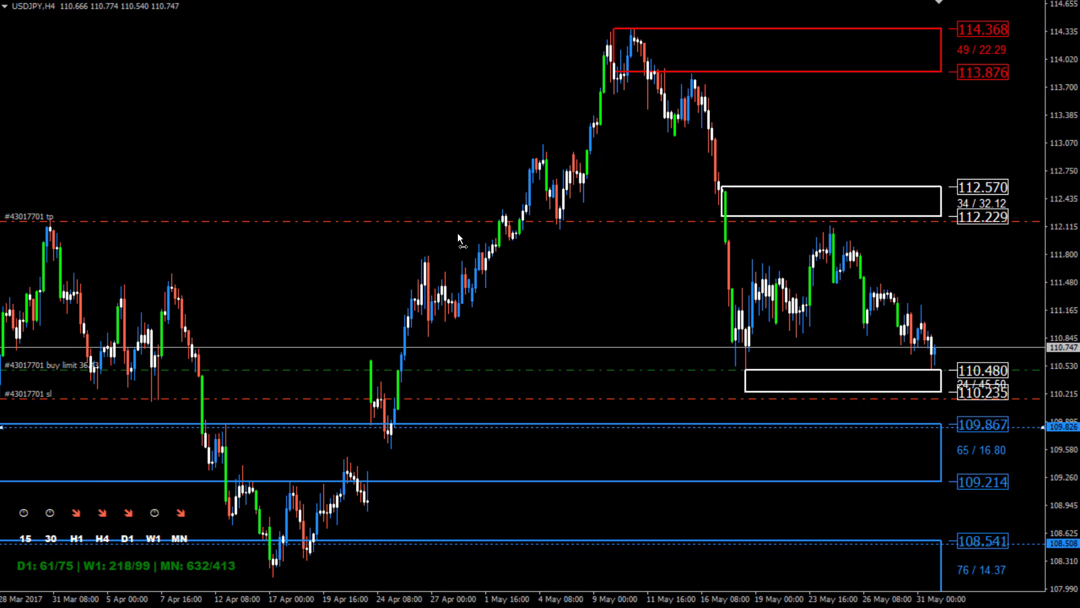
{"action": "scroll", "coordinate": [576, 420], "scroll_direction": "up", "scroll_amount": 6}
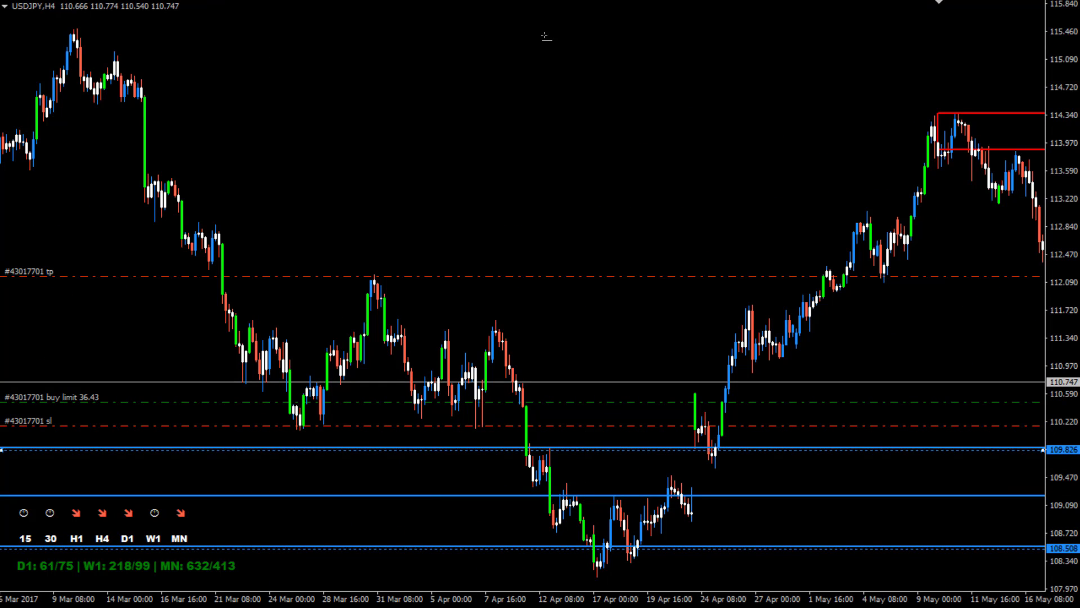
{"action": "scroll", "coordinate": [626, 482], "scroll_direction": "down", "scroll_amount": 6}
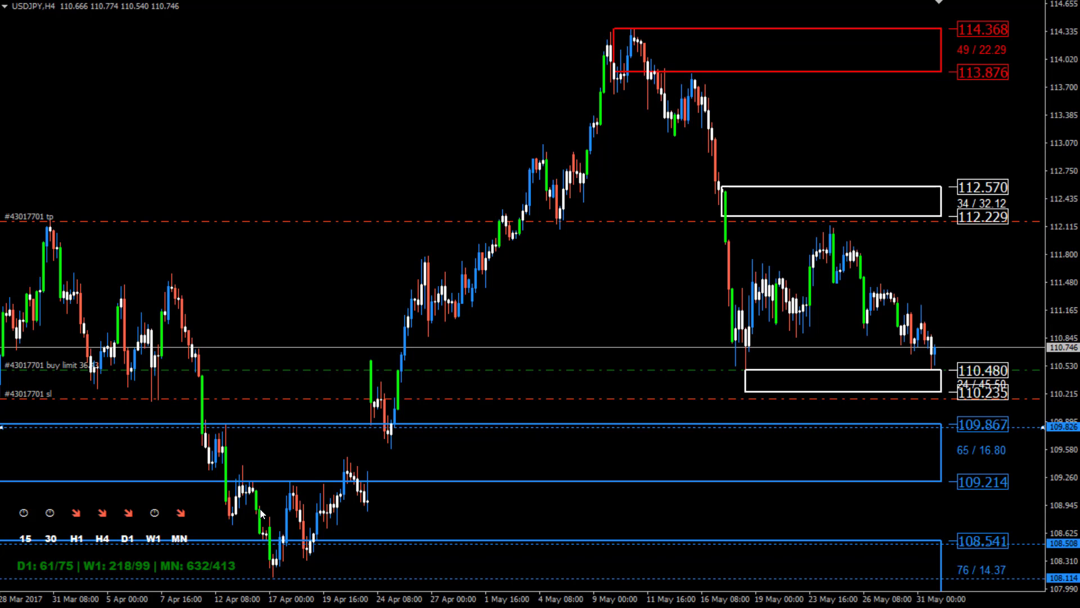
{"action": "double_click", "coordinate": [937, 484]}
{"action": "key", "text": "Delete"}
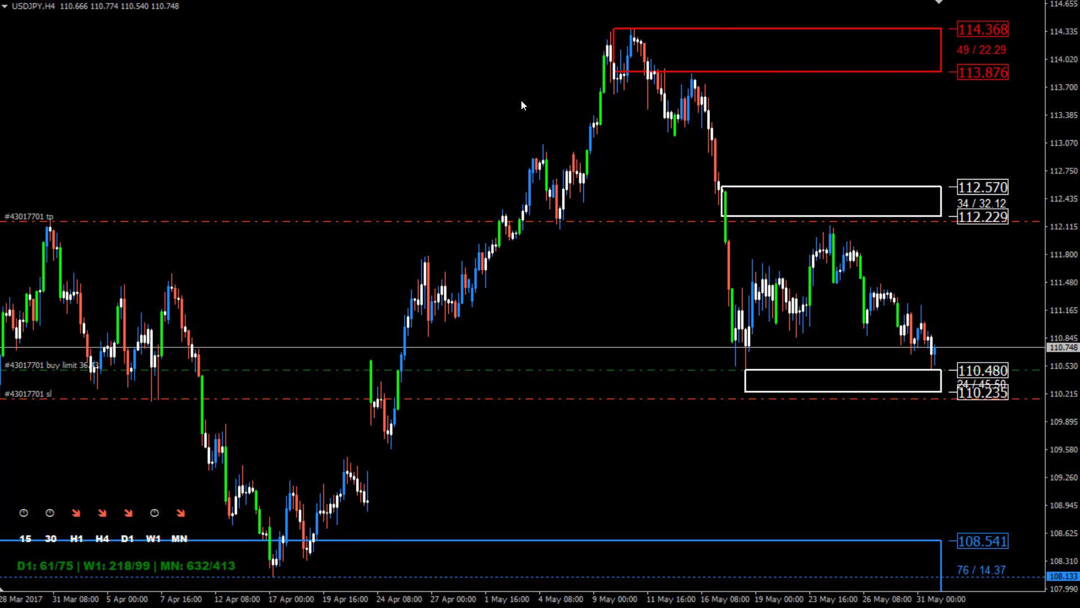
Step: Reposition the horizontal line inside the November 2016 blue zone to 107.353, between the blue and red zones
{"action": "scroll", "coordinate": [413, 309], "scroll_direction": "up", "scroll_amount": 15}
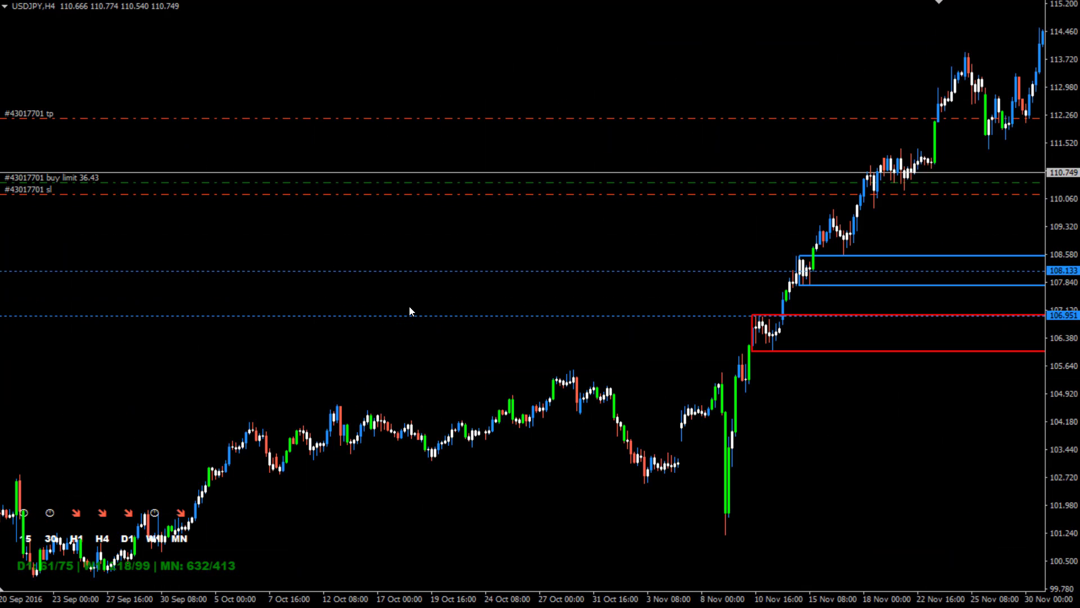
{"action": "scroll", "coordinate": [410, 306], "scroll_direction": "down", "scroll_amount": 4}
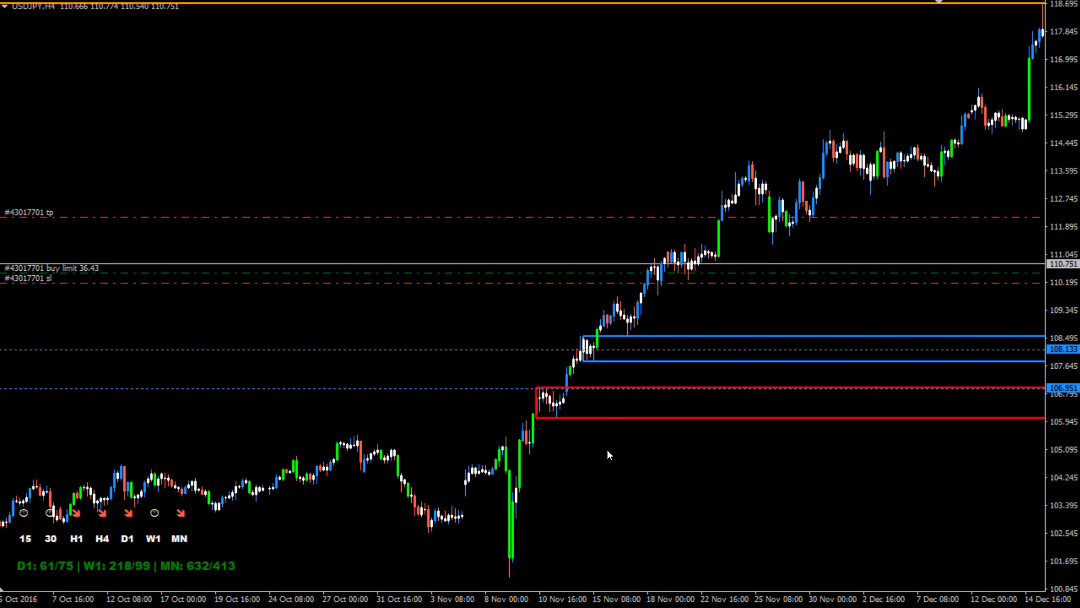
{"action": "scroll", "coordinate": [607, 449], "scroll_direction": "down", "scroll_amount": 5}
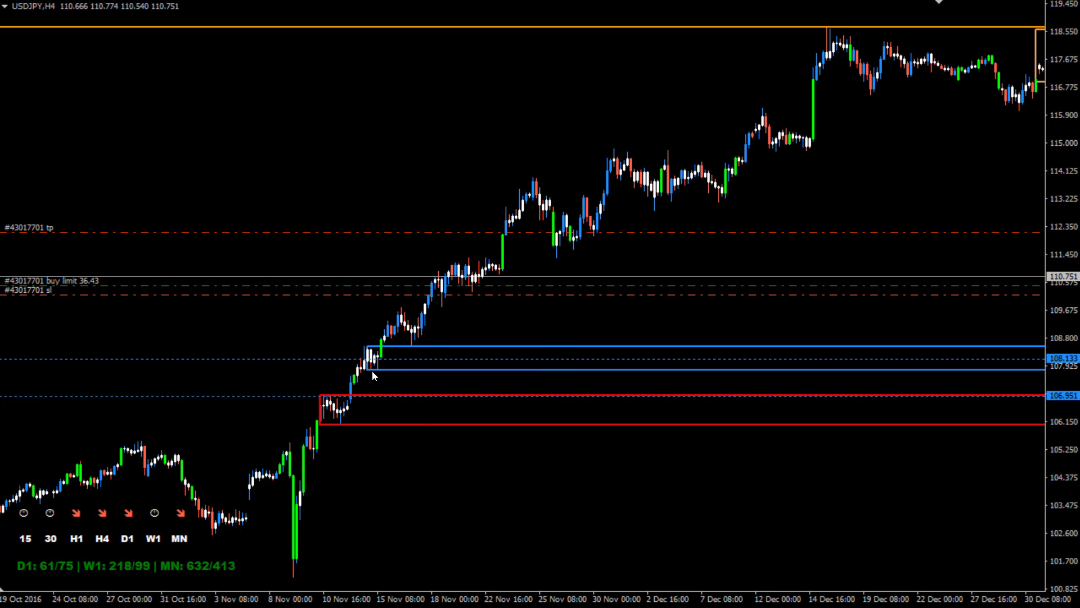
{"action": "mouse_move", "coordinate": [356, 380]}
{"action": "double_click", "coordinate": [344, 358]}
{"action": "key", "text": "Delete"}
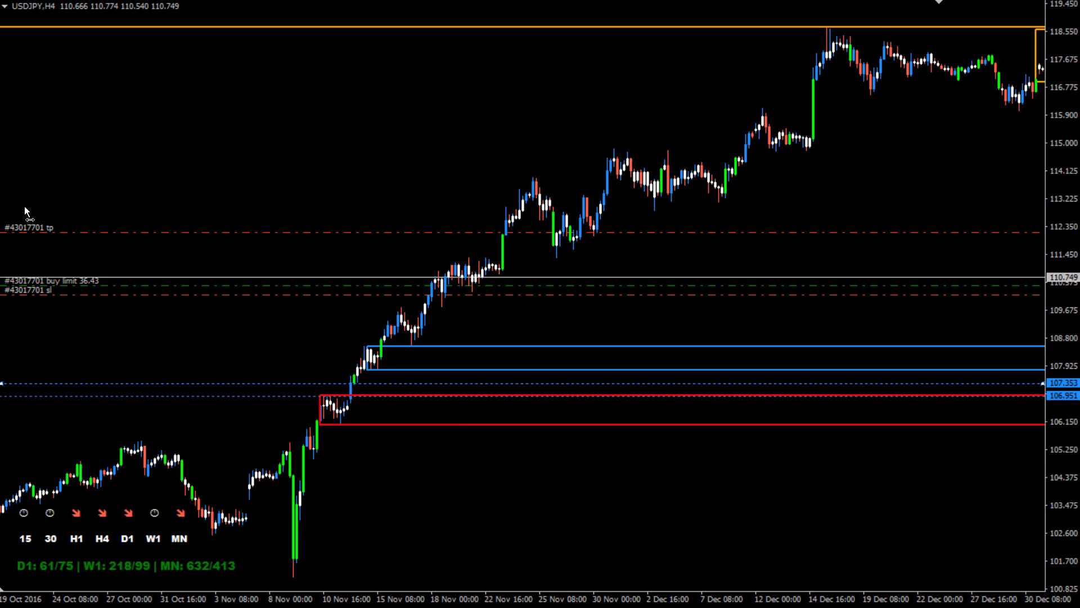
Step: Delete the white H1 zone between 112.229 and 112.570 at the 17 May 2017 pause
{"action": "scroll", "coordinate": [356, 450], "scroll_direction": "down", "scroll_amount": 10}
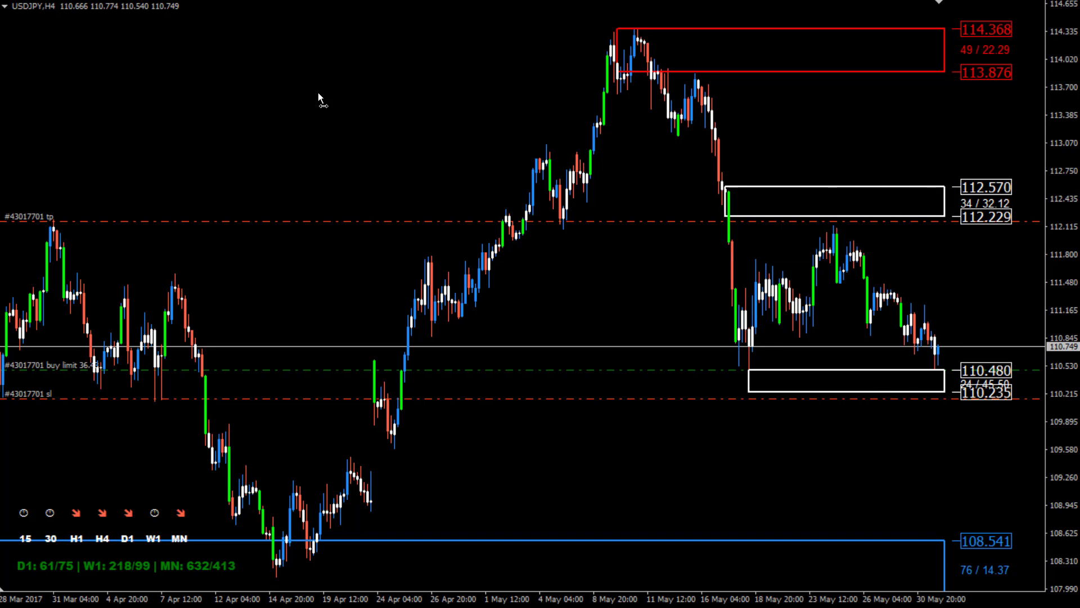
{"action": "double_click", "coordinate": [729, 218]}
{"action": "left_click_drag", "start_coordinate": [729, 219], "coordinate": [724, 188]}
{"action": "key", "text": "Delete"}
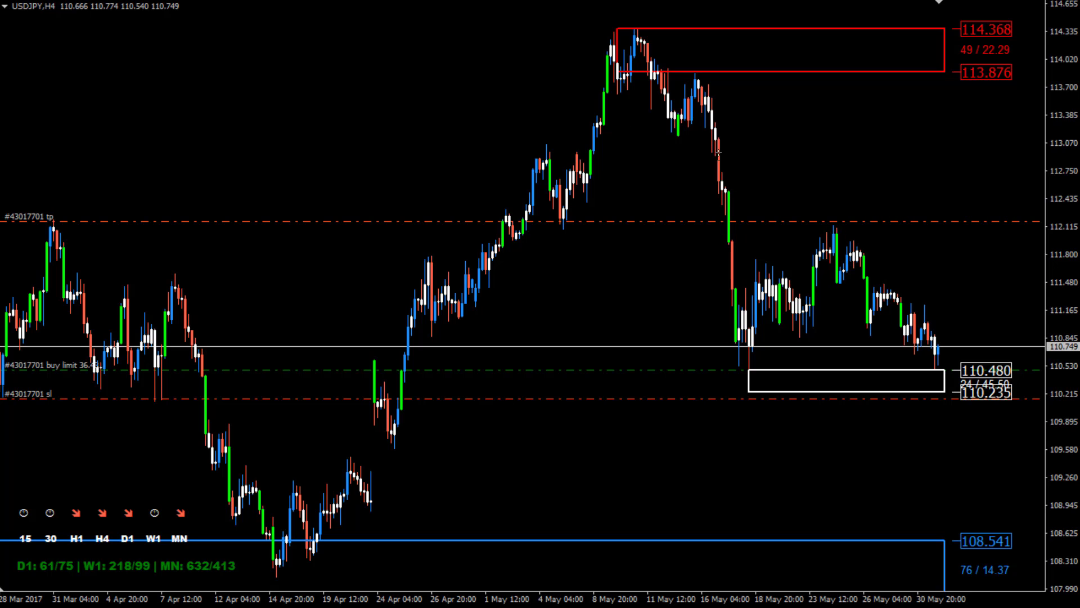
Step: Draw an H4 zone rectangle at the 17 May 2017 pause, from 112.510 to 112.730
{"action": "left_click_drag", "start_coordinate": [721, 171], "coordinate": [726, 192]}
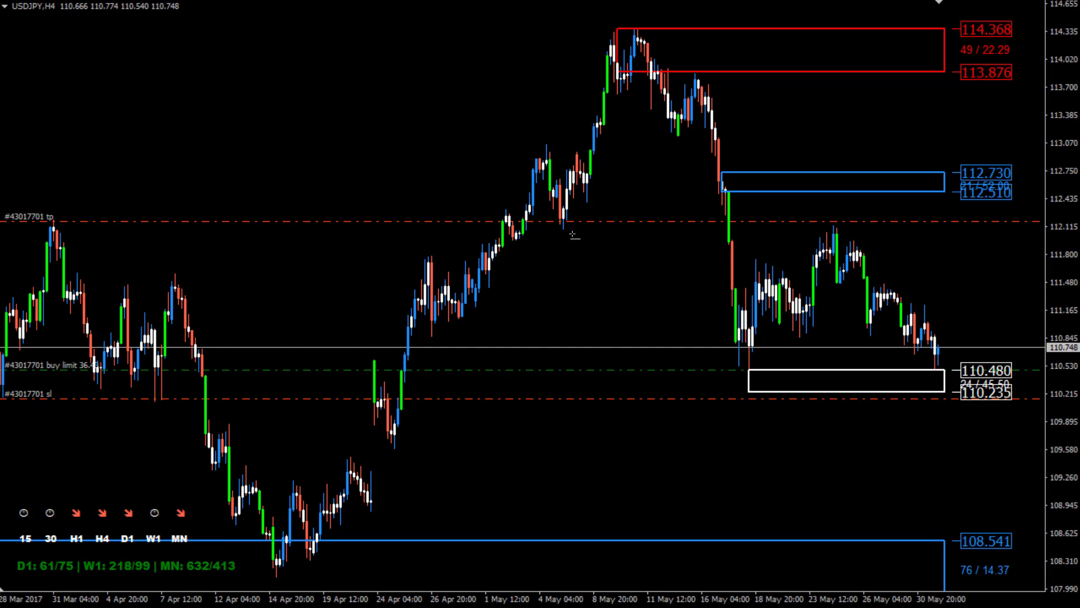
{"action": "left_click_drag", "start_coordinate": [572, 221], "coordinate": [571, 227]}
Step: Switch to the H1 chart and delete the blue H4 zone between 112.510 and 112.730
{"action": "left_click", "coordinate": [77, 538]}
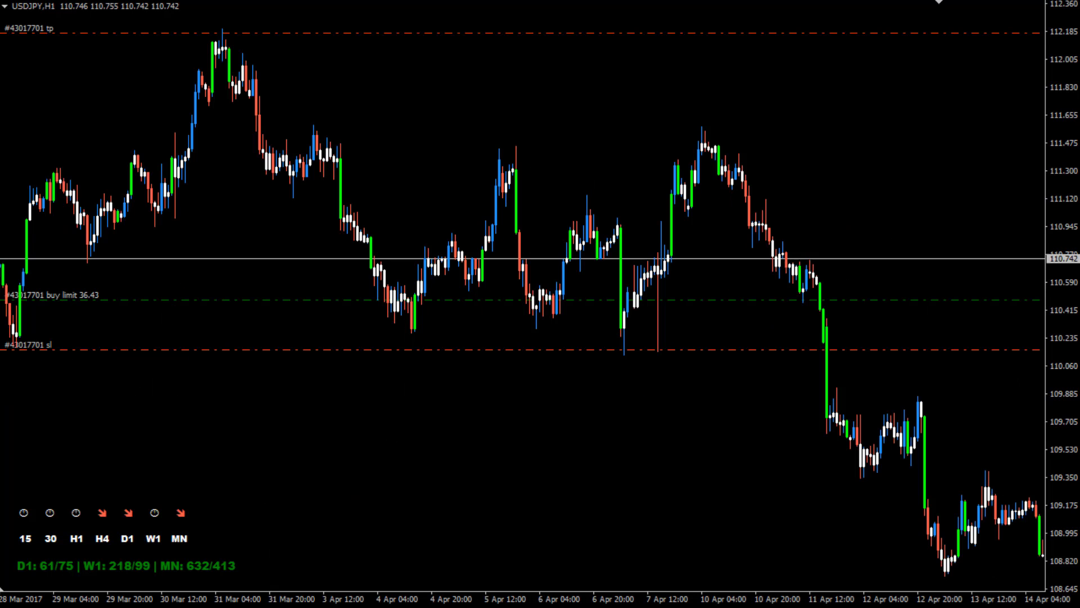
{"action": "scroll", "coordinate": [475, 340], "scroll_direction": "down", "scroll_amount": 20}
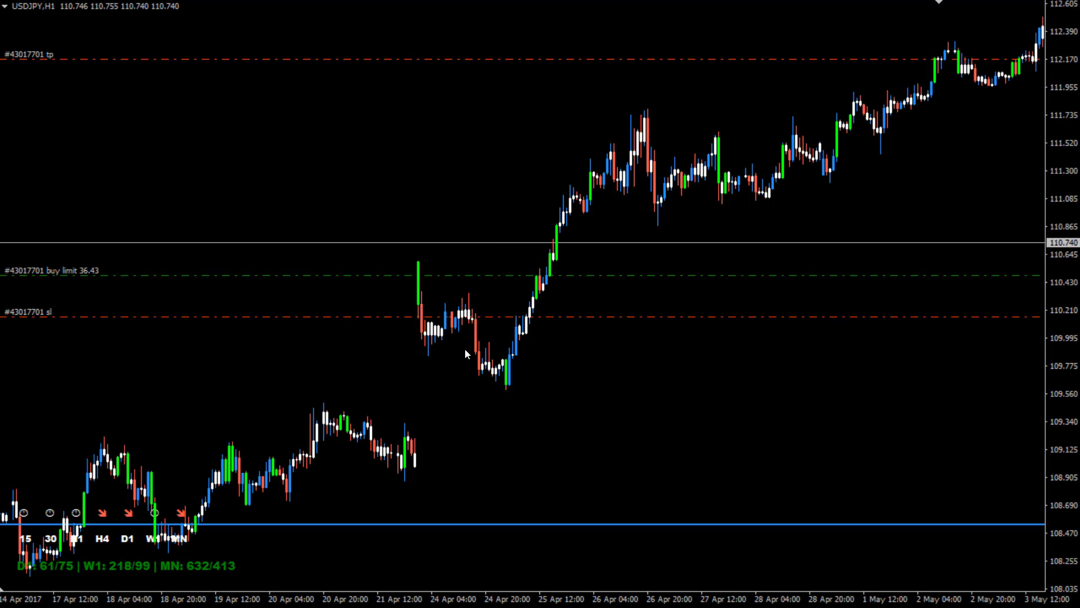
{"action": "scroll", "coordinate": [482, 358], "scroll_direction": "up", "scroll_amount": 10}
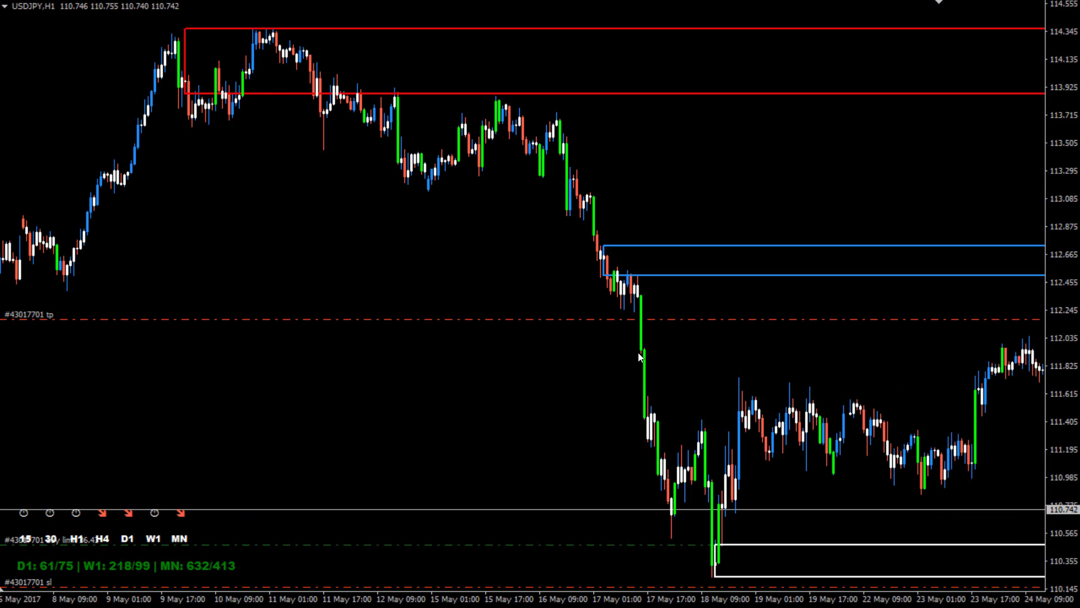
{"action": "double_click", "coordinate": [606, 247]}
{"action": "key", "text": "Delete"}
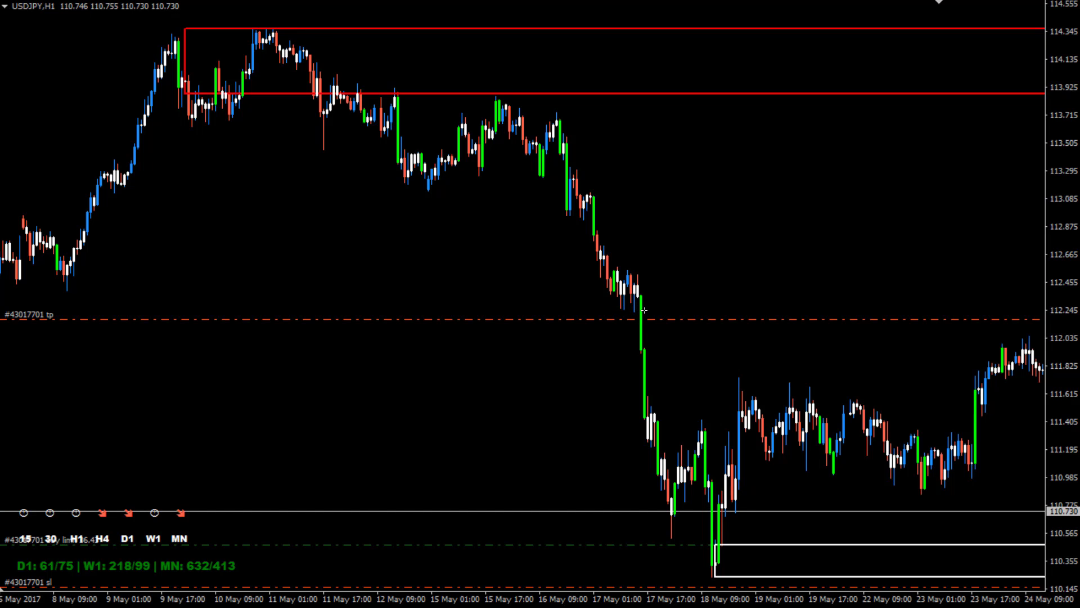
Step: Draw an H1 zone rectangle around the 17 May 2017 pause, from 112.306 to 112.730, and refresh the chart to extend it
{"action": "left_click_drag", "start_coordinate": [630, 303], "coordinate": [604, 246]}
{"action": "right_click", "coordinate": [384, 209]}
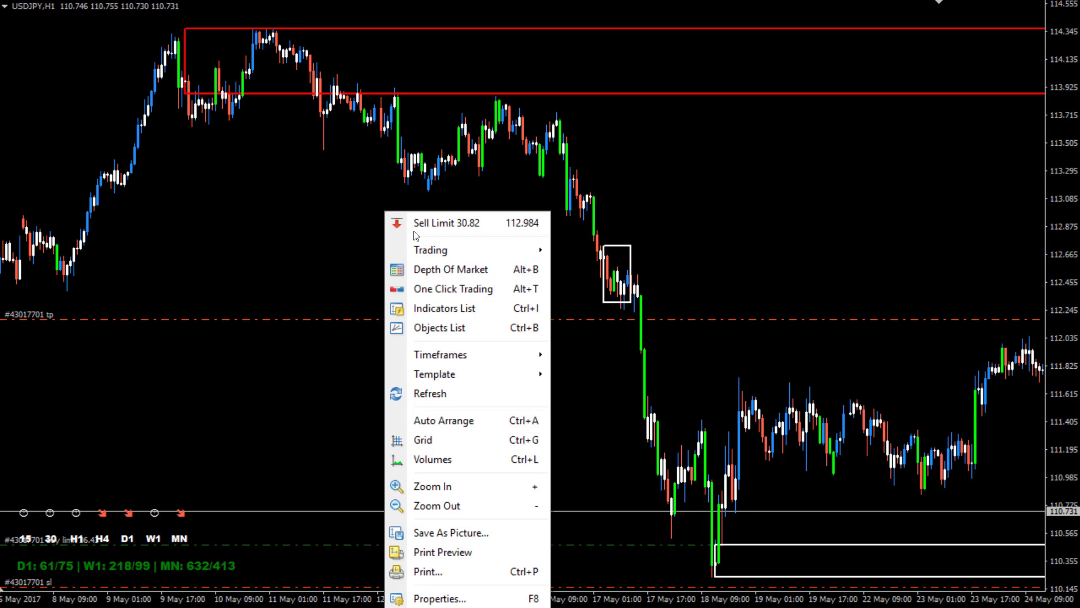
{"action": "left_click", "coordinate": [458, 394]}
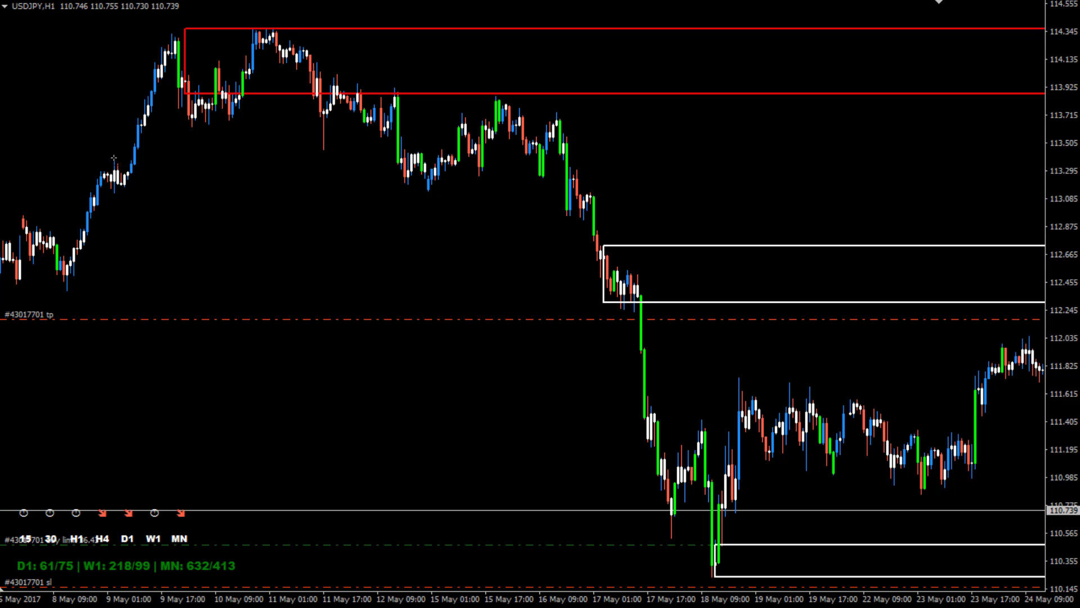
Step: Draw an H1 zone rectangle around the 9 May 2017 pause, with its upper edge at 113.377
{"action": "left_click_drag", "start_coordinate": [113, 159], "coordinate": [121, 192]}
{"action": "right_click", "coordinate": [56, 80]}
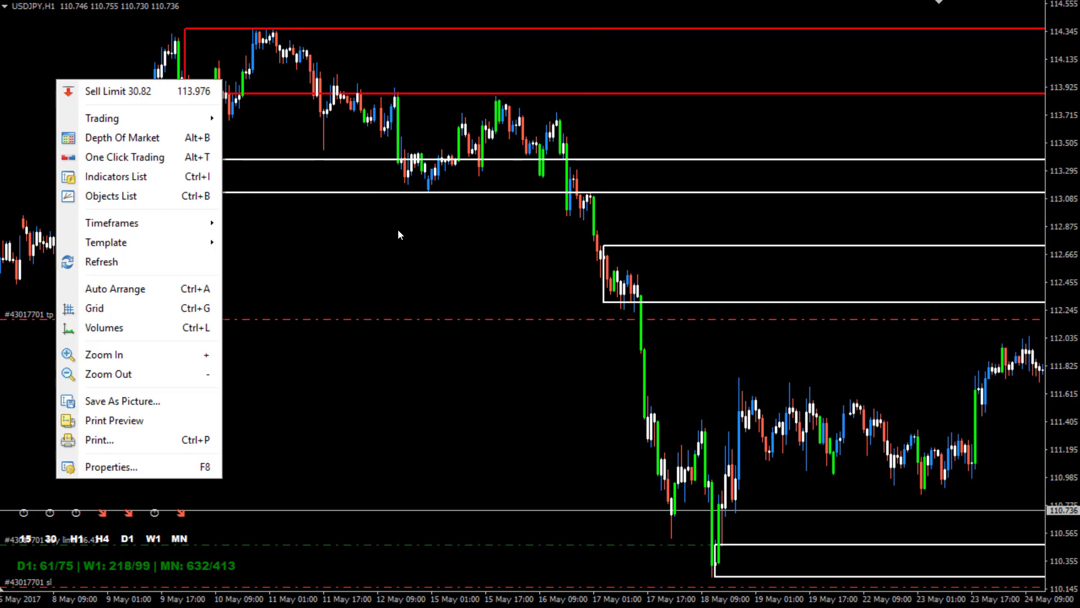
{"action": "key", "text": "minus"}
{"action": "key", "text": "plus"}
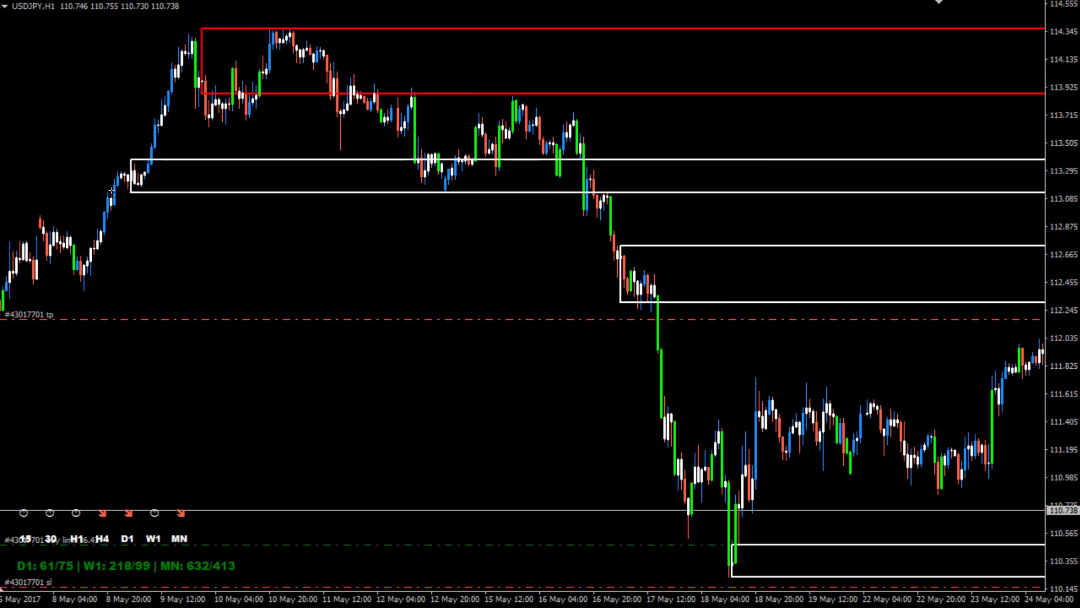
Step: Add a thin H1 zone just below the 9 May 2017 pause, down to 113.033, and delete the zone directly above it
{"action": "right_click", "coordinate": [93, 73]}
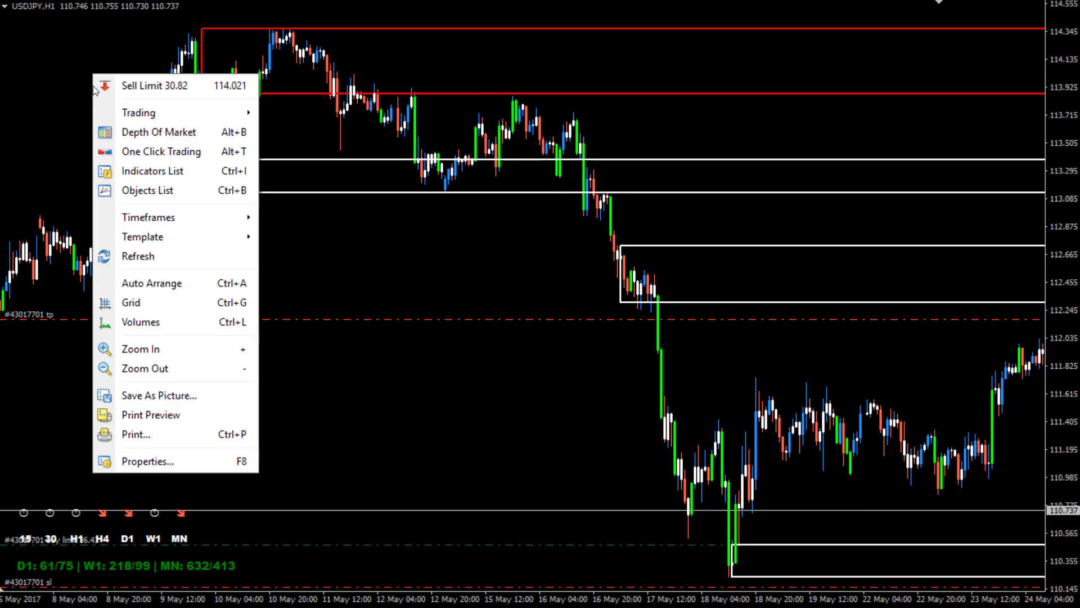
{"action": "left_click", "coordinate": [124, 253]}
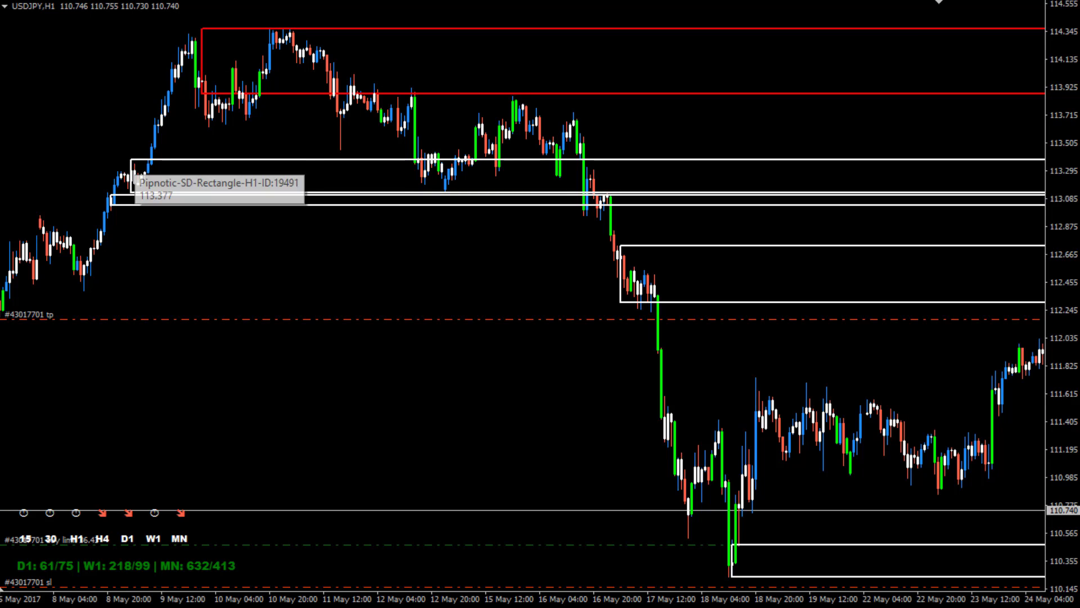
{"action": "double_click", "coordinate": [130, 177]}
{"action": "key", "text": "Delete"}
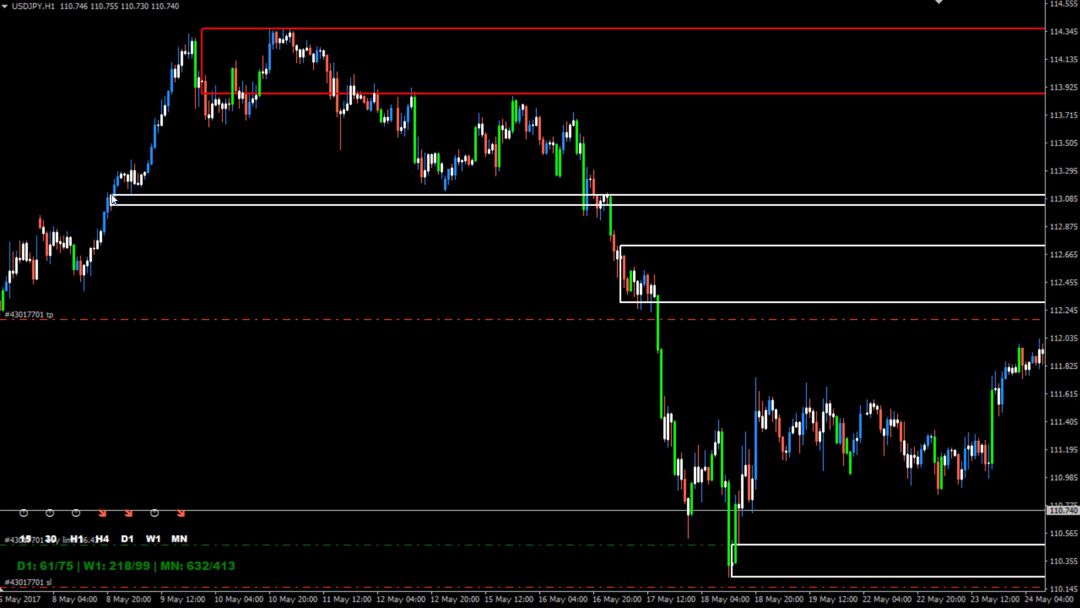
Step: Start the thin H1 zone slightly earlier and lower its bottom edge to enlarge the rectangle
{"action": "double_click", "coordinate": [112, 199]}
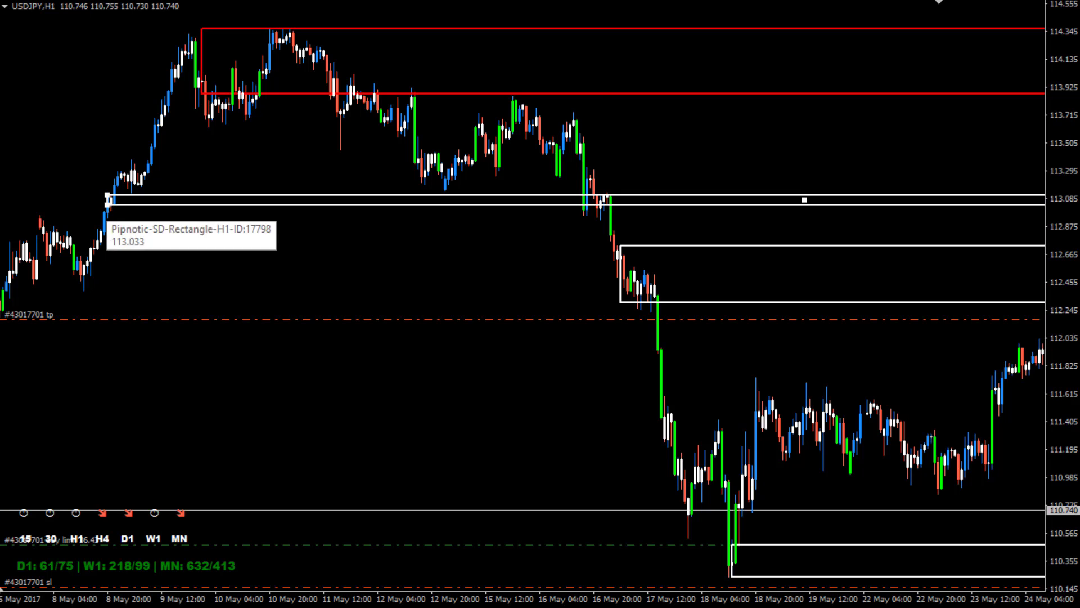
{"action": "left_click_drag", "start_coordinate": [109, 205], "coordinate": [108, 217]}
{"action": "double_click", "coordinate": [108, 218]}
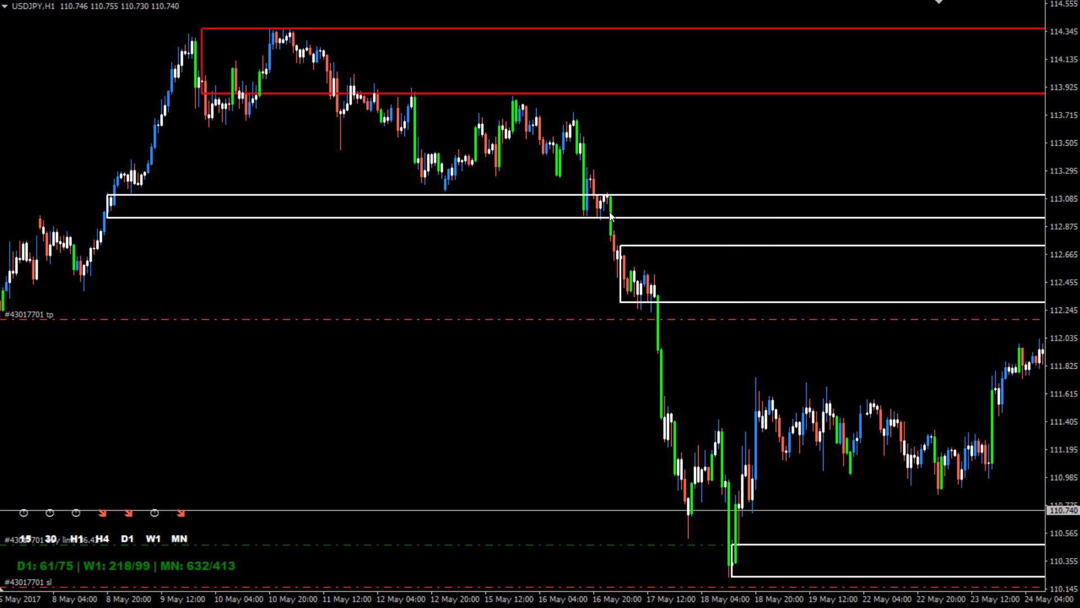
Step: Move the enlarged H1 zone to the 16 May 2017 drop and resize it to 113.429 to 113.734
{"action": "mouse_move", "coordinate": [608, 195]}
{"action": "double_click", "coordinate": [108, 217]}
{"action": "left_click_drag", "start_coordinate": [107, 217], "coordinate": [583, 112]}
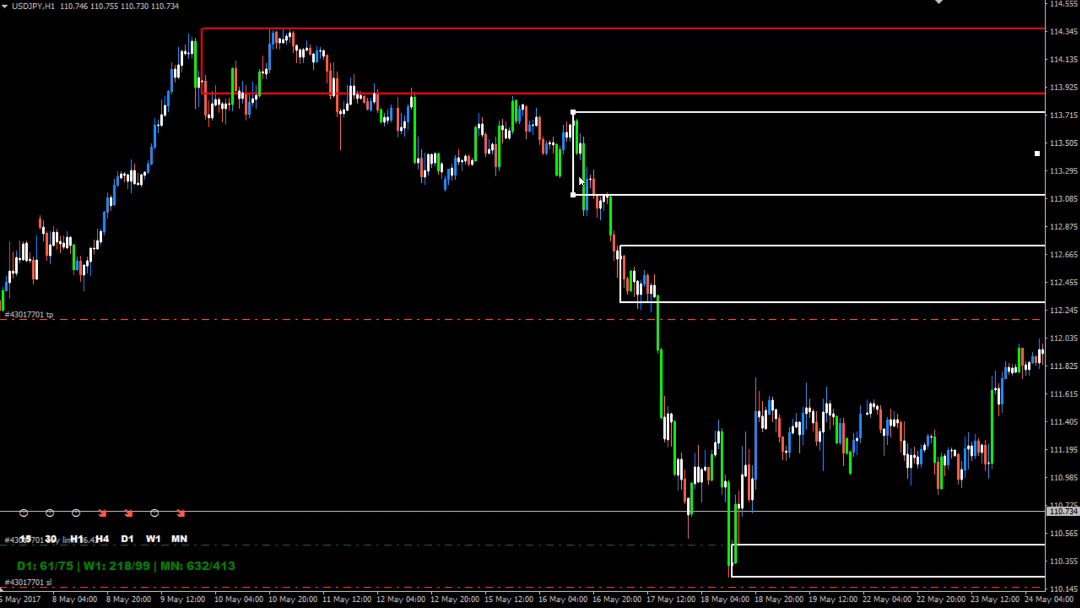
{"action": "left_click_drag", "start_coordinate": [573, 194], "coordinate": [579, 153]}
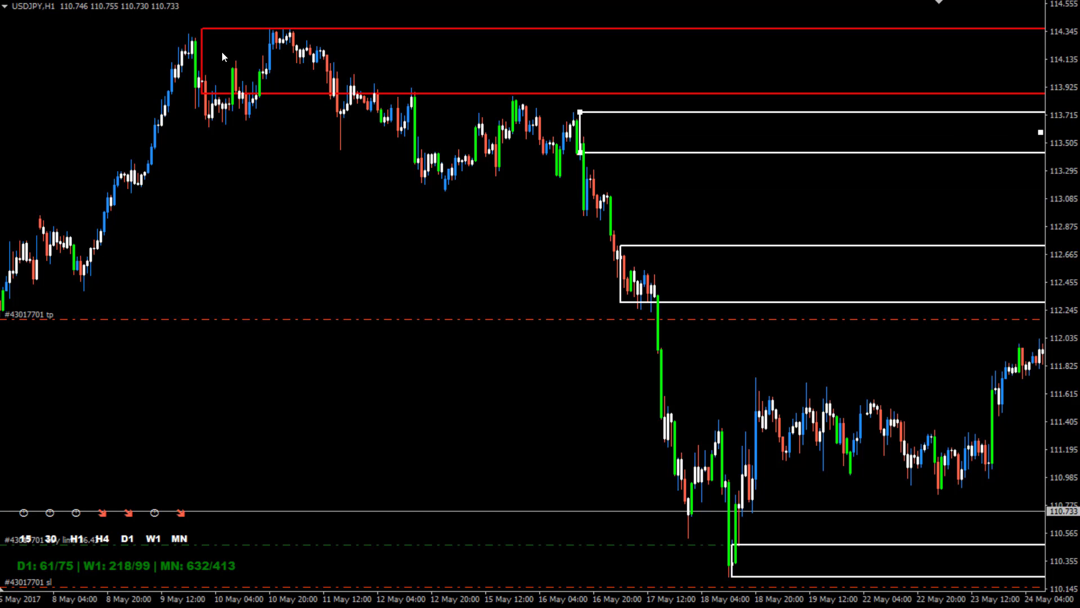
{"action": "left_click", "coordinate": [222, 51]}
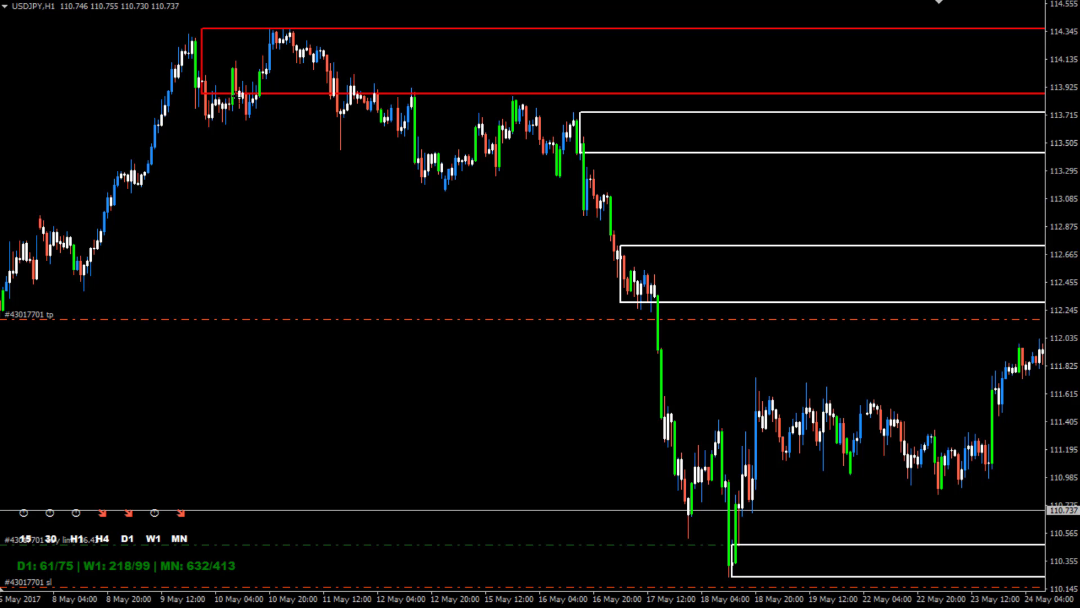
Step: Draw an extended H1 zone around the 16 May 2017 pause, from 112.930 to 113.321, and check the zone price labels
{"action": "left_click_drag", "start_coordinate": [601, 218], "coordinate": [589, 168]}
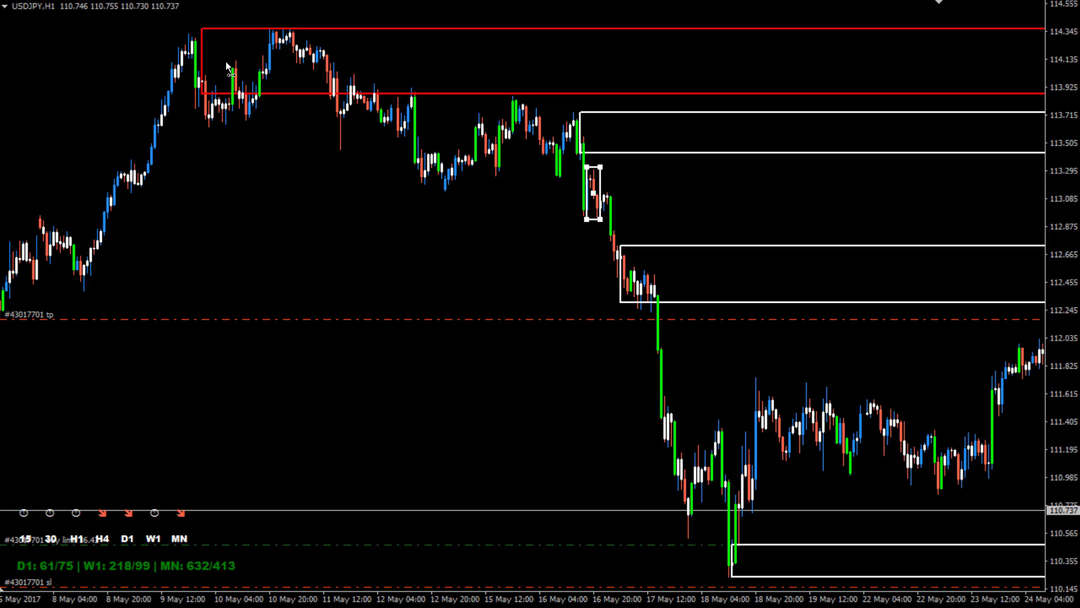
{"action": "right_click", "coordinate": [369, 205]}
{"action": "left_click", "coordinate": [414, 387]}
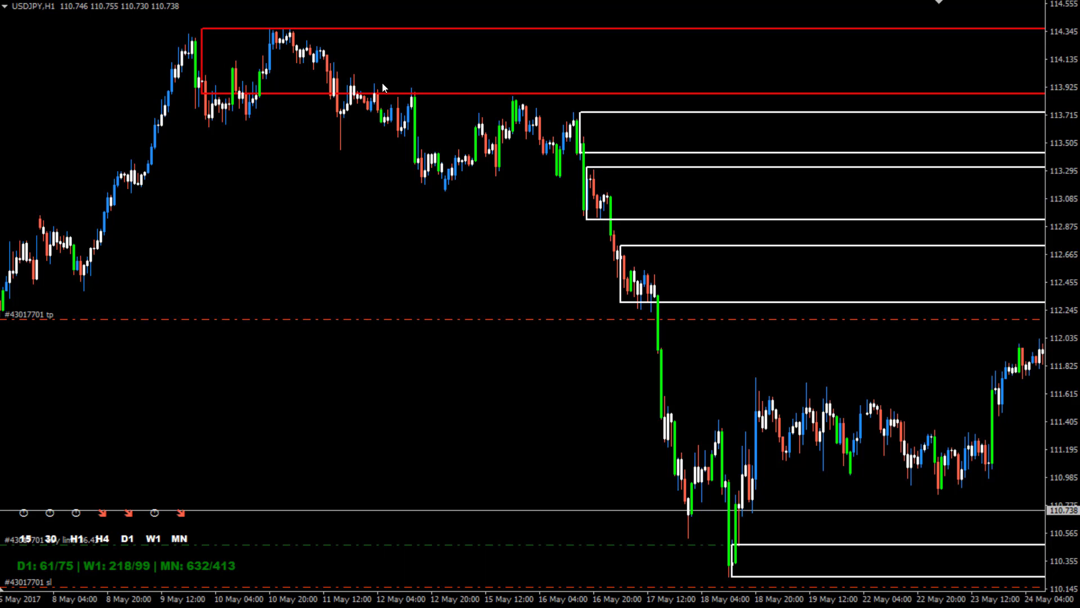
{"action": "key", "text": "End"}
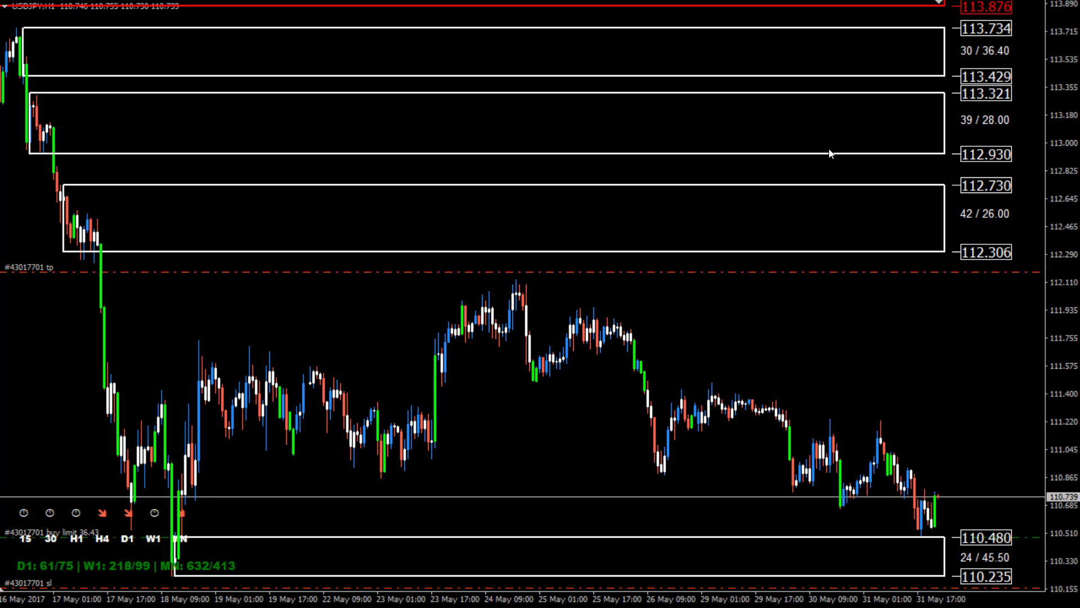
{"action": "scroll", "coordinate": [683, 254], "scroll_direction": "up", "scroll_amount": 5}
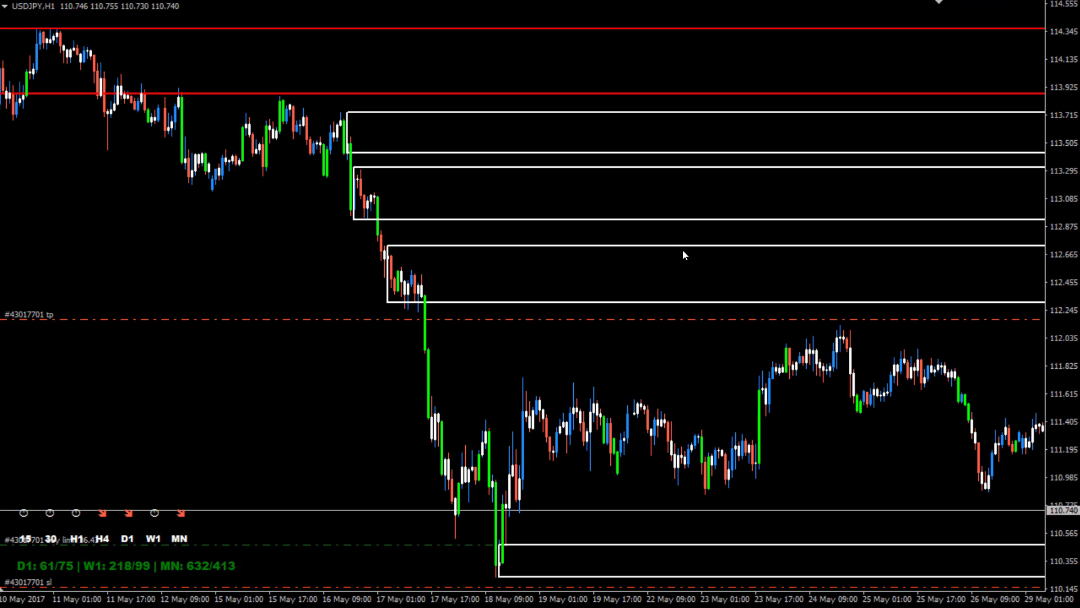
{"action": "scroll", "coordinate": [598, 286], "scroll_direction": "down", "scroll_amount": 5}
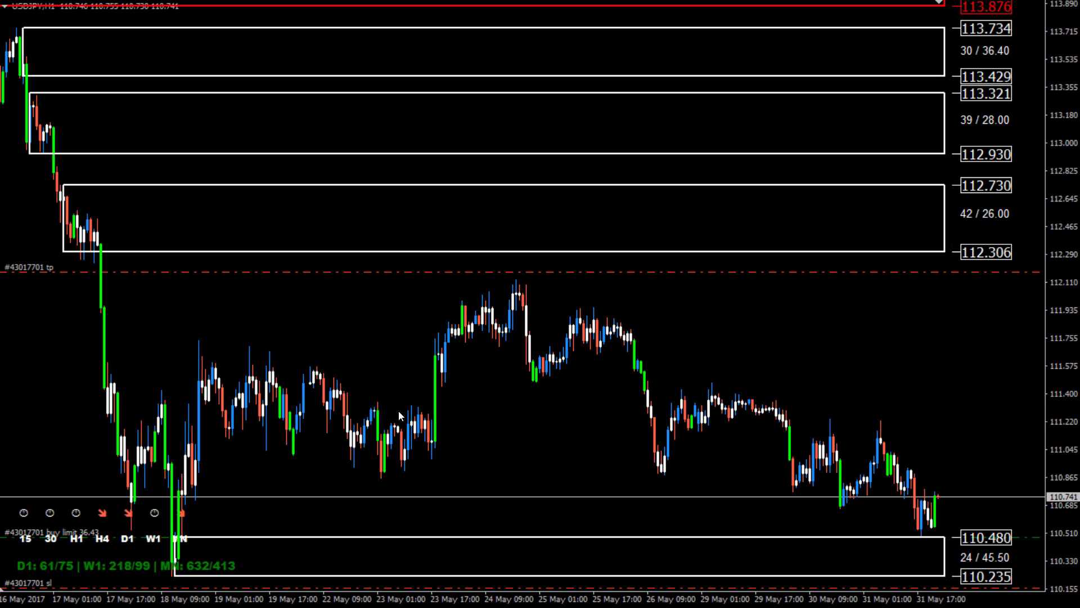
Step: Show the USDJPY H4 chart with the automatically generated supply and demand zones
{"action": "key", "text": "H"}
{"action": "key", "text": "4"}
{"action": "key", "text": "Return"}
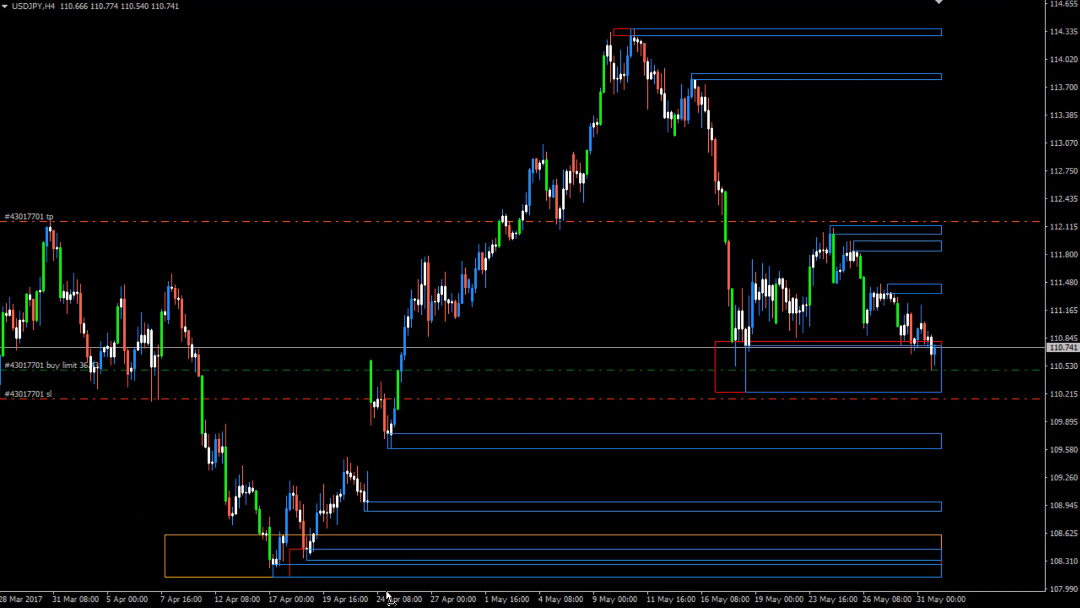
Step: Switch to the USDCHF chart, enlarge the candles and review the monthly and daily timeframes before settling on weekly
{"action": "key", "text": "ctrl+Tab"}
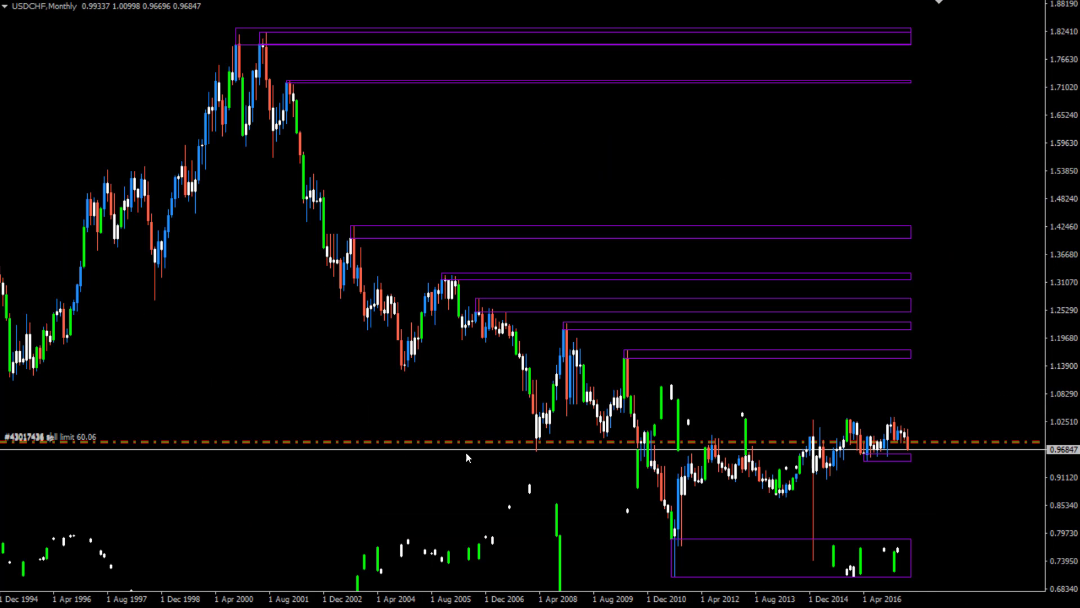
{"action": "key", "text": "ctrl+Tab"}
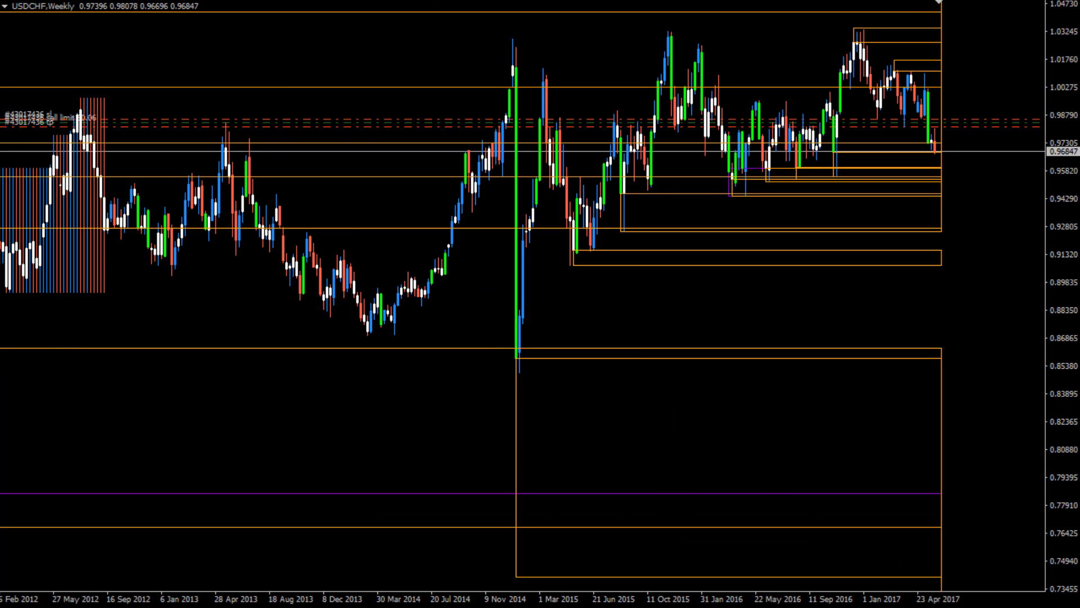
{"action": "key", "text": "ctrl+shift+Tab"}
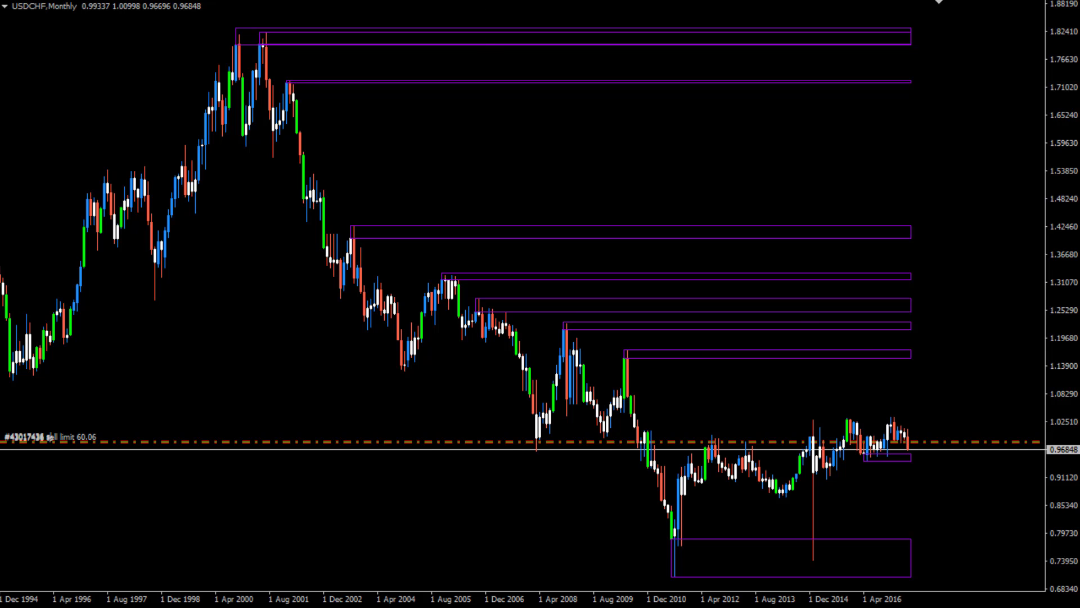
{"action": "key", "text": "plus"}
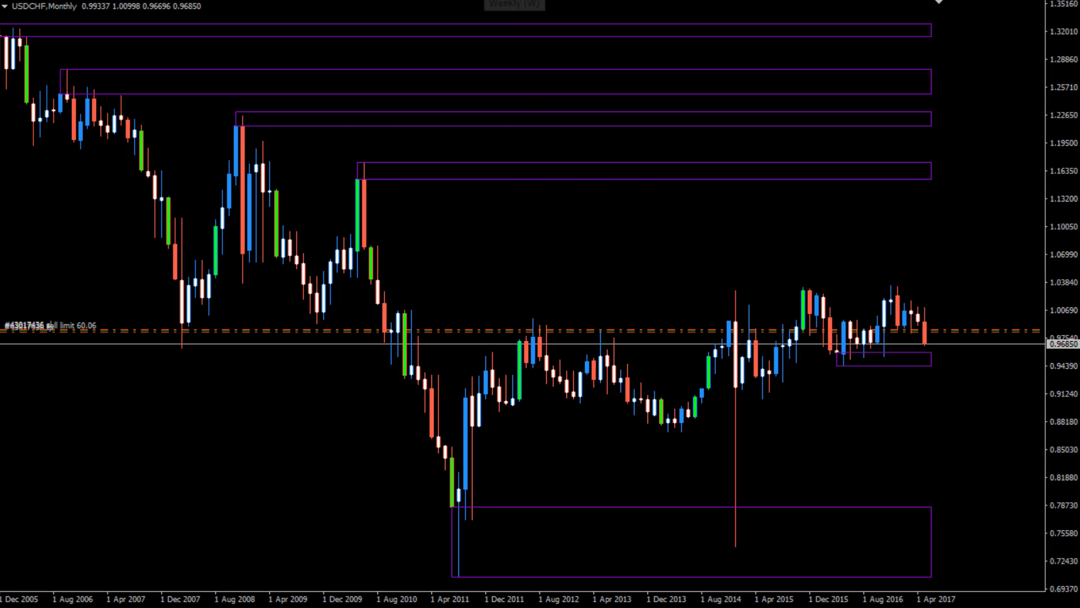
{"action": "key", "text": "w"}
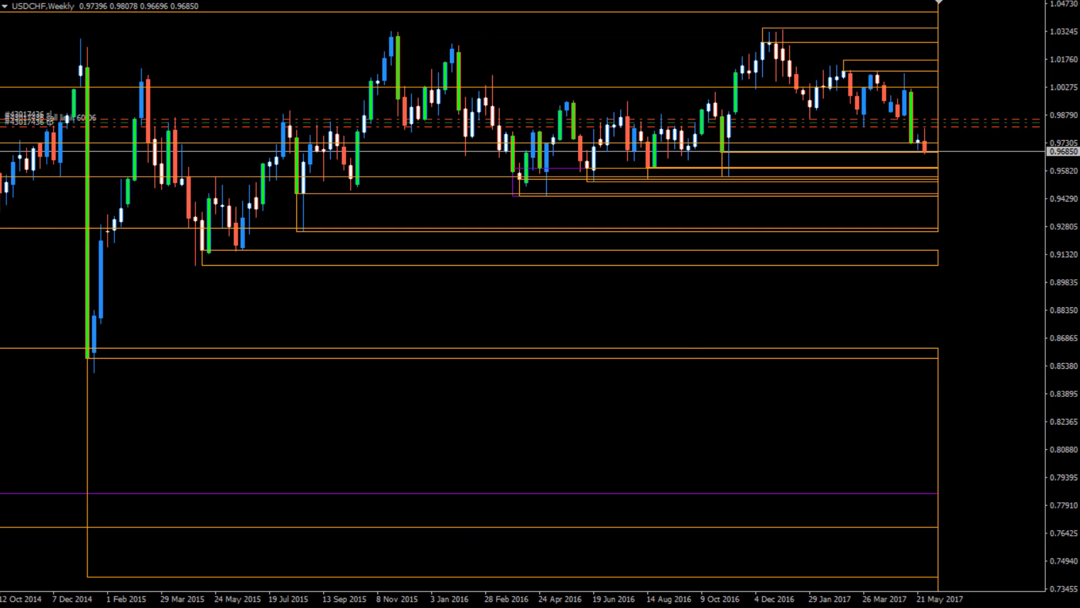
{"action": "right_click", "coordinate": [525, 122]}
{"action": "left_click", "coordinate": [495, 11]}
{"action": "key", "text": "d"}
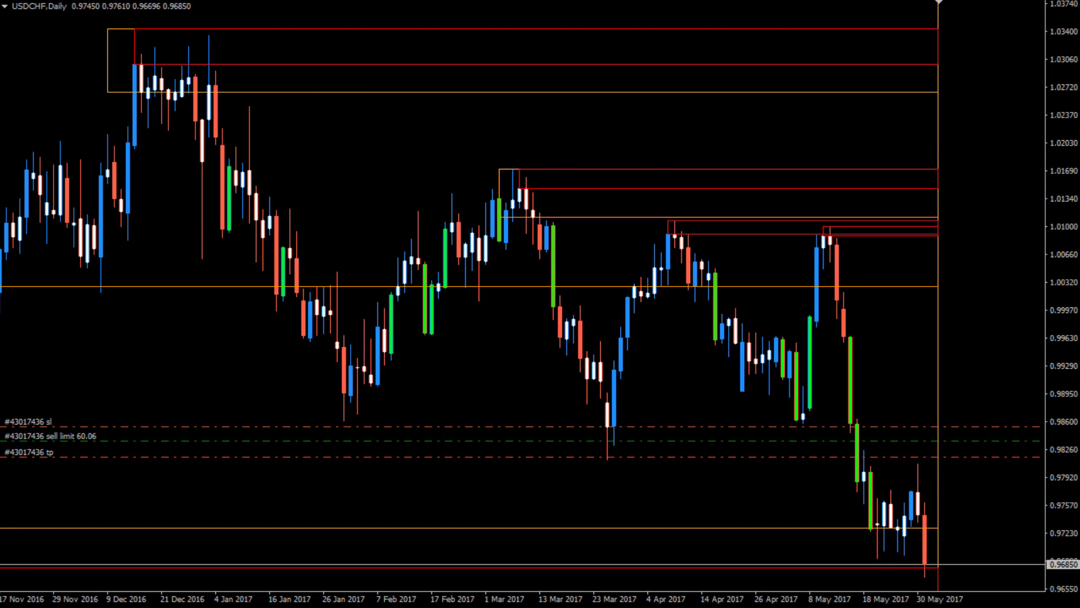
{"action": "key", "text": "w"}
Step: Set EnableSupplyAndDemandAnalysis to false in the Pipnotic Supply and Demand (Dev) indicator on the USDCHF weekly chart
{"action": "right_click", "coordinate": [559, 59]}
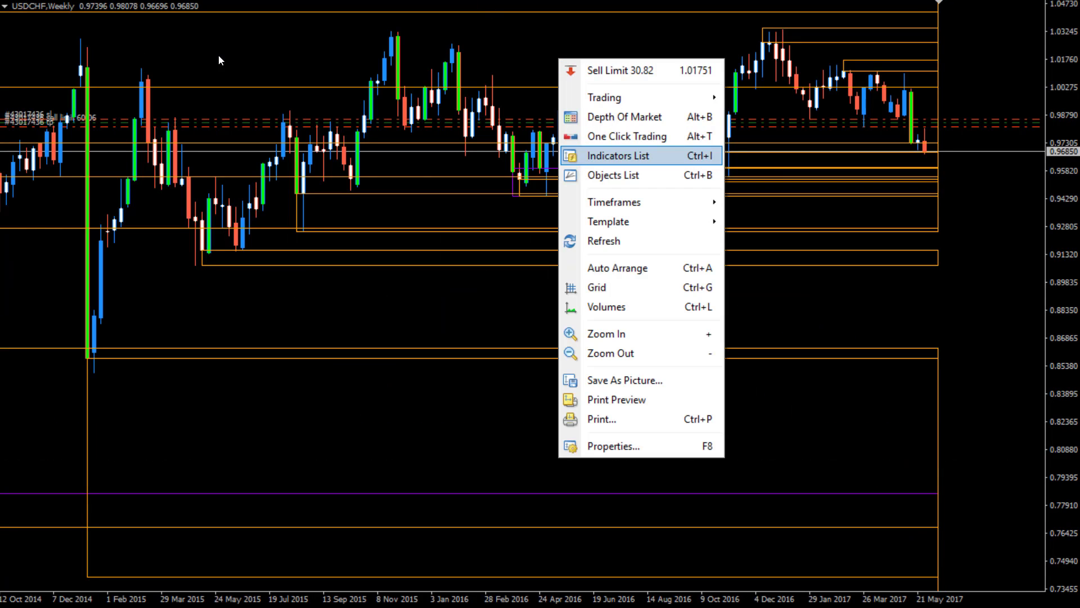
{"action": "left_click", "coordinate": [582, 156]}
{"action": "double_click", "coordinate": [150, 230]}
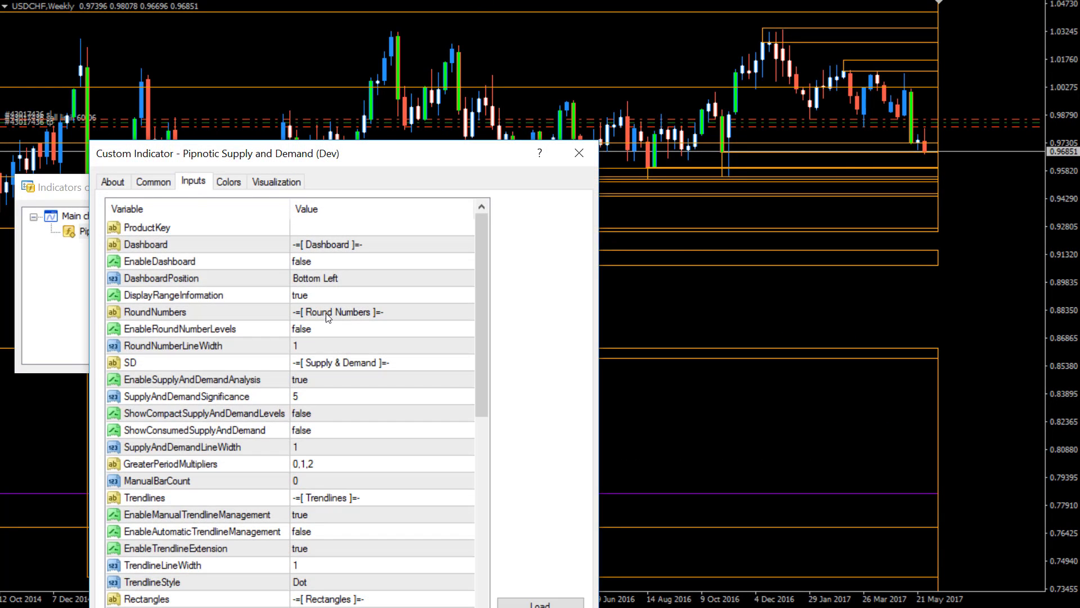
{"action": "left_click", "coordinate": [303, 380]}
{"action": "left_click", "coordinate": [303, 379]}
{"action": "left_click", "coordinate": [304, 403]}
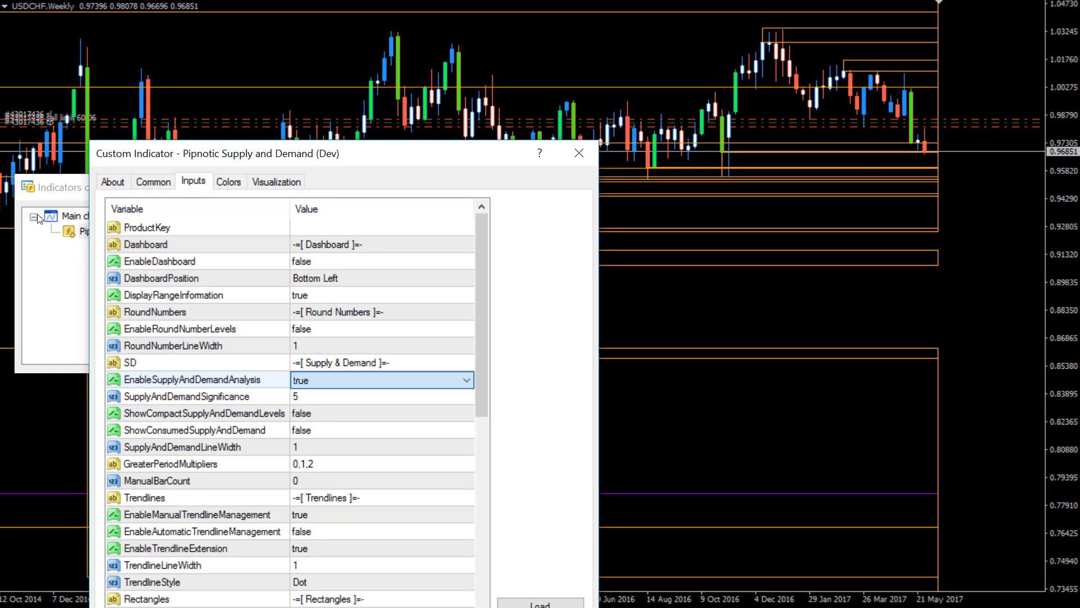
{"action": "key", "text": "Return"}
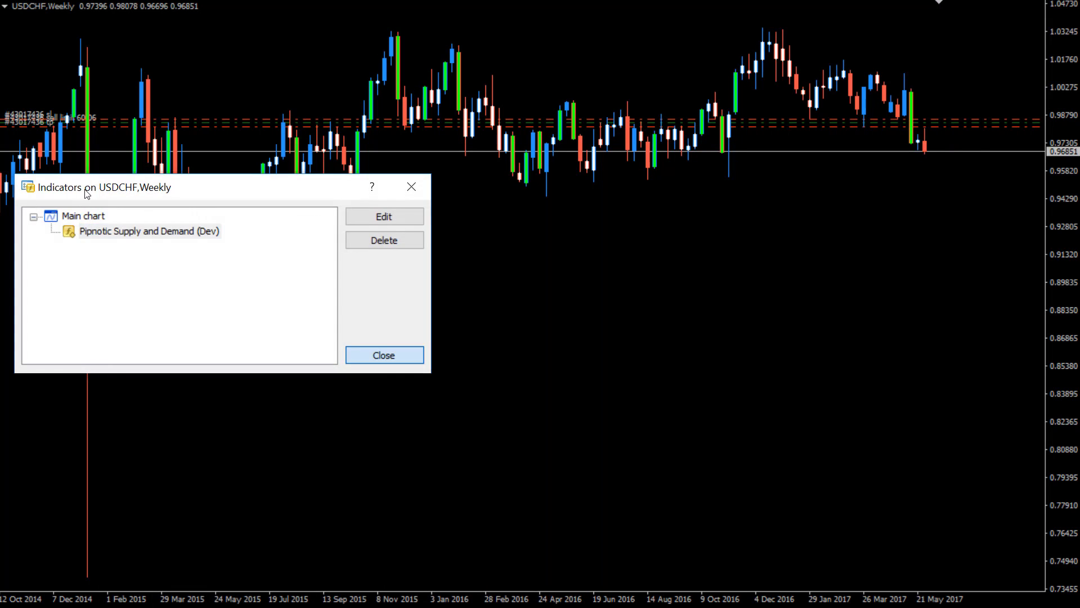
Step: Close the indicators list and draw an extended weekly zone around the January 2015 pause, from 0.84991 to 0.87616
{"action": "left_click", "coordinate": [385, 354]}
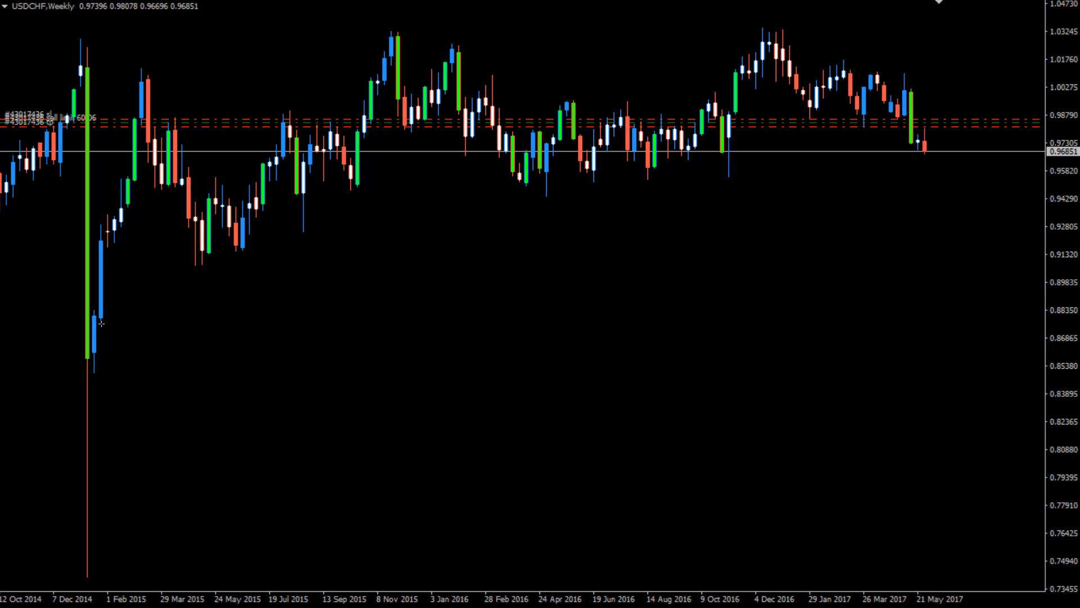
{"action": "left_click_drag", "start_coordinate": [93, 322], "coordinate": [101, 371]}
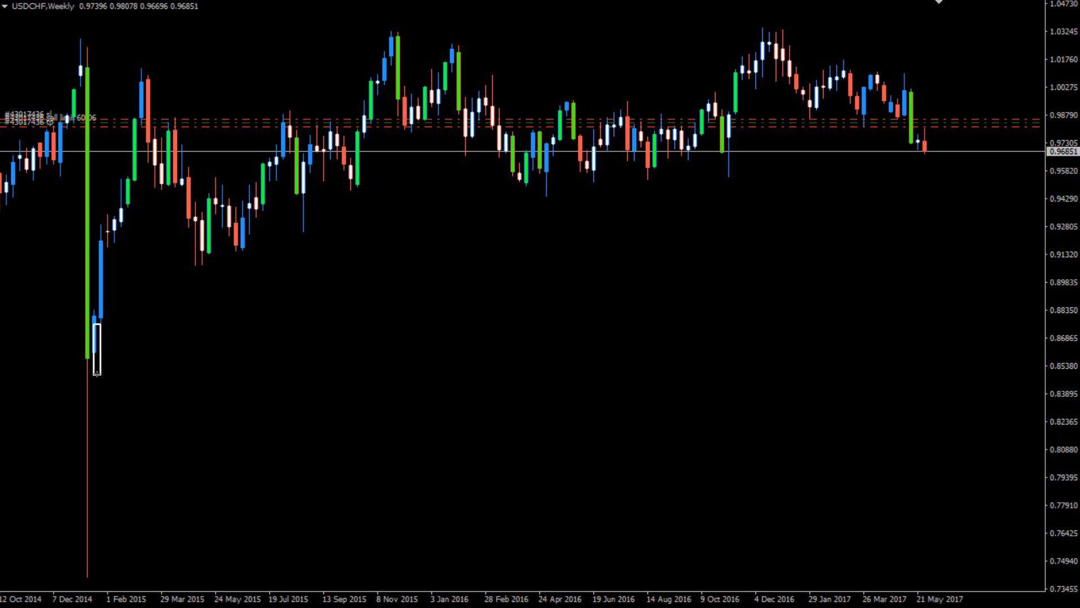
{"action": "right_click", "coordinate": [20, 303]}
{"action": "left_click", "coordinate": [67, 485]}
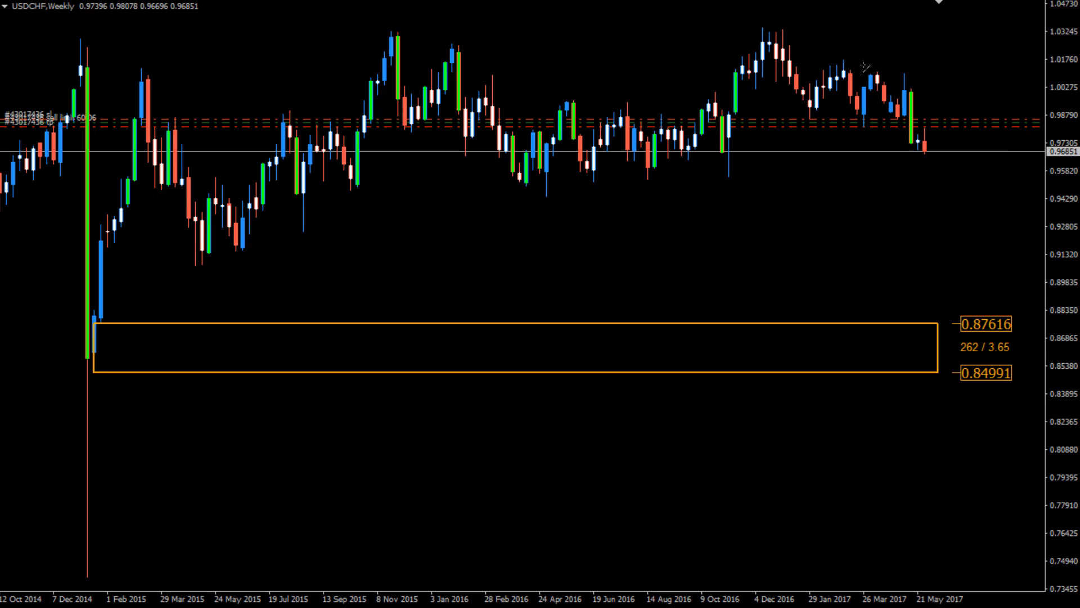
Step: Draw a dashed descending trend line from the early January 2017 high through the May 2017 high and adjust its starting point
{"action": "left_click_drag", "start_coordinate": [844, 61], "coordinate": [782, 29]}
{"action": "left_click", "coordinate": [813, 47]}
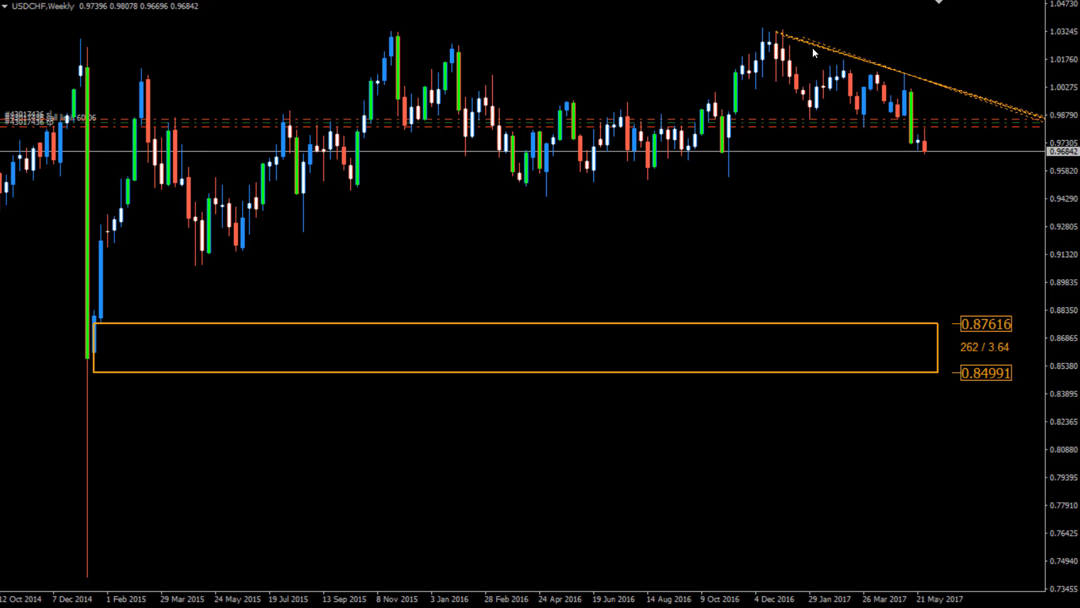
{"action": "scroll", "coordinate": [813, 48], "scroll_direction": "up", "scroll_amount": 1}
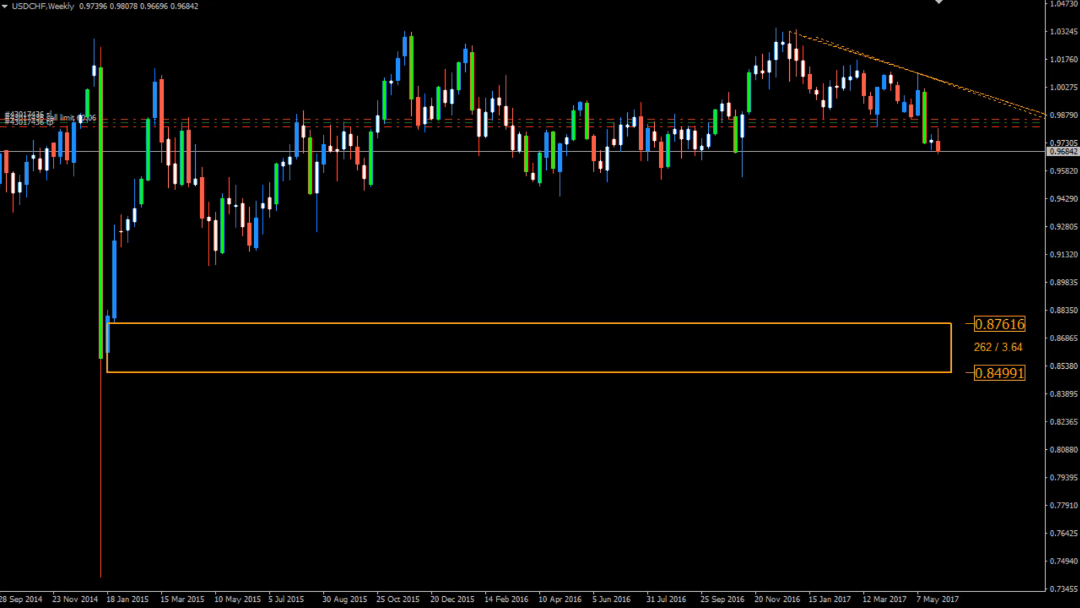
{"action": "scroll", "coordinate": [813, 46], "scroll_direction": "down", "scroll_amount": 1}
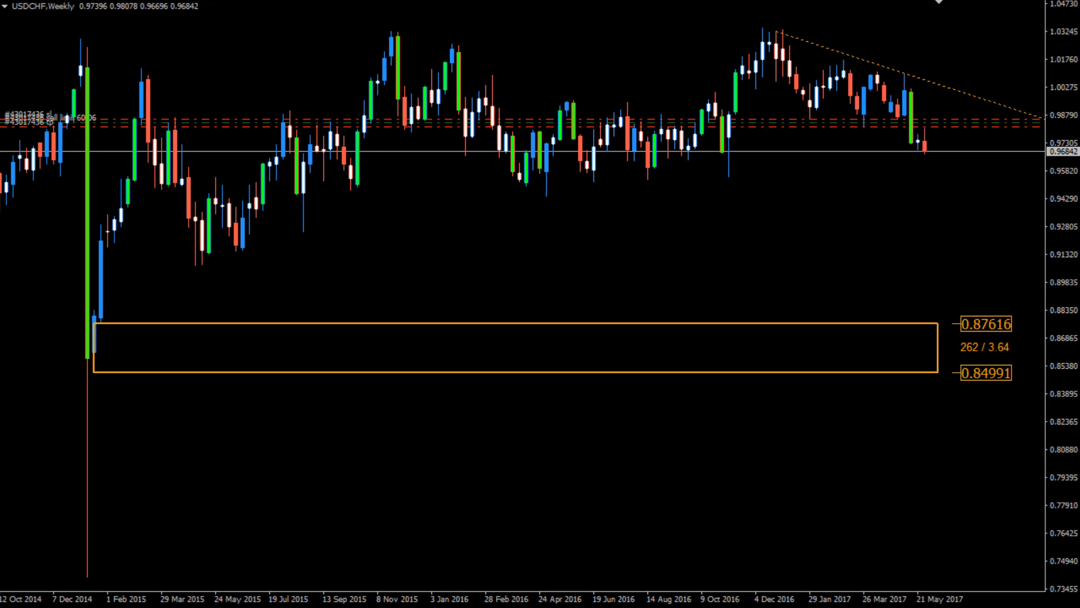
{"action": "left_click_drag", "start_coordinate": [782, 30], "coordinate": [803, 33]}
{"action": "key", "text": "ctrl+z"}
{"action": "key", "text": "ctrl+z"}
{"action": "key", "text": "ctrl+y"}
{"action": "left_click_drag", "start_coordinate": [776, 31], "coordinate": [783, 30]}
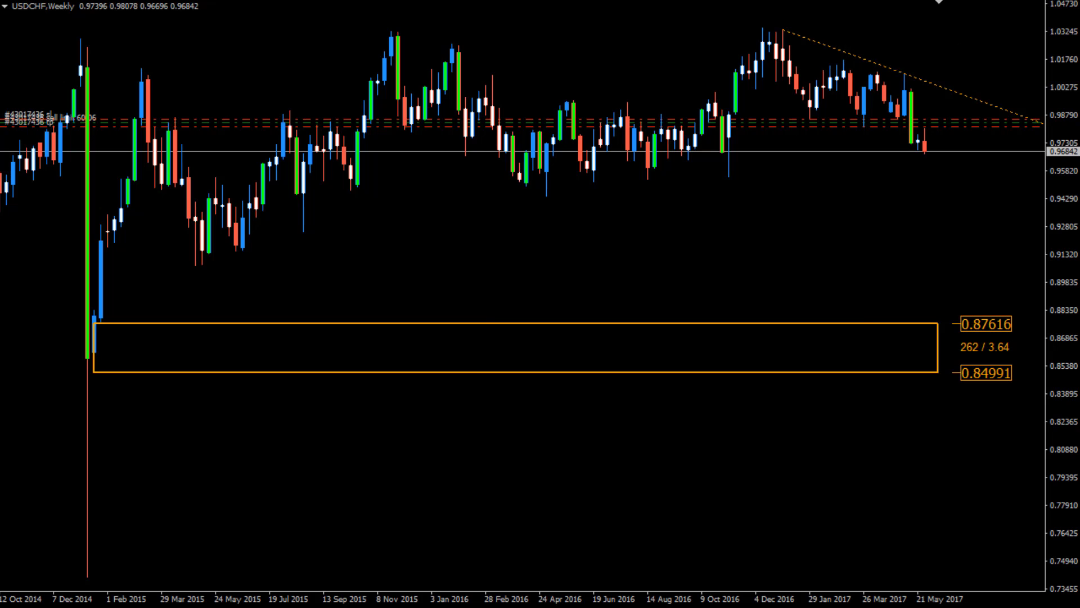
Step: Try a horizontal line at 0.98649 along the 2017 swing lows, check it on the daily chart and delete it
{"action": "key", "text": "plus"}
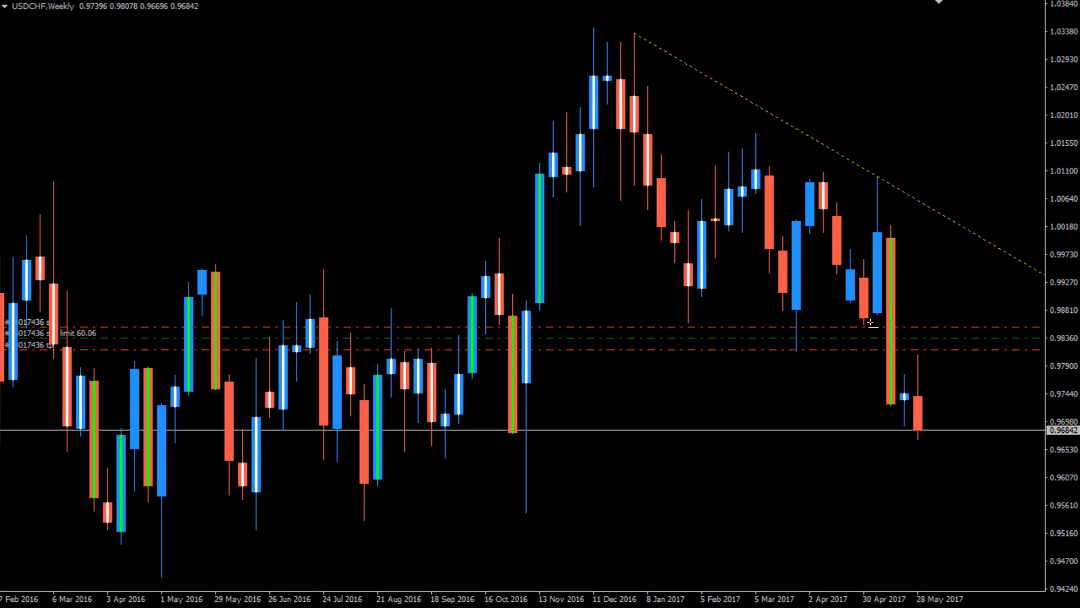
{"action": "left_click_drag", "start_coordinate": [748, 327], "coordinate": [694, 325]}
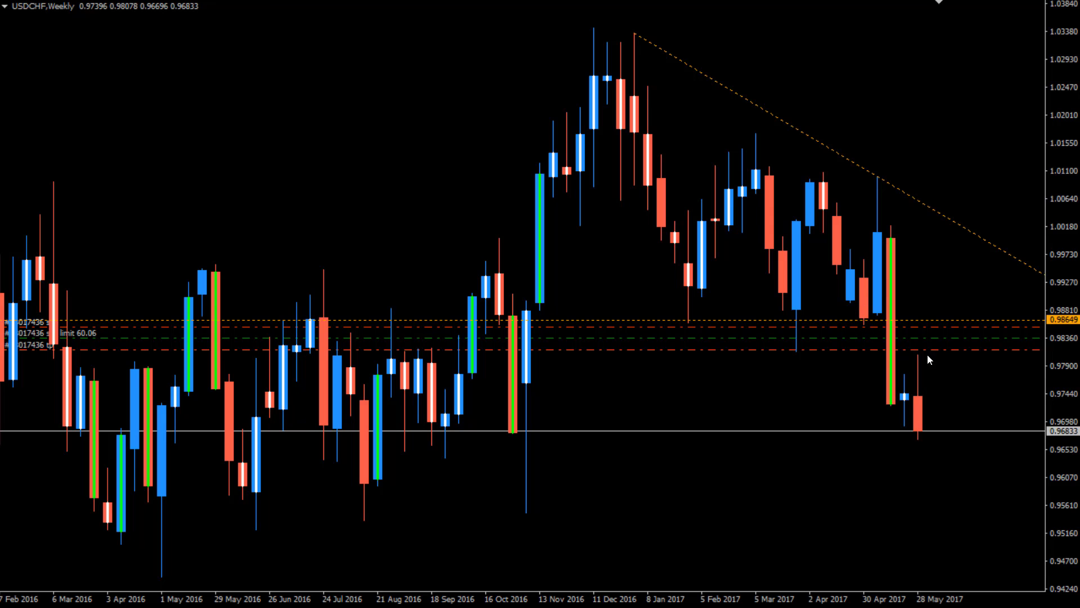
{"action": "left_click", "coordinate": [462, 0]}
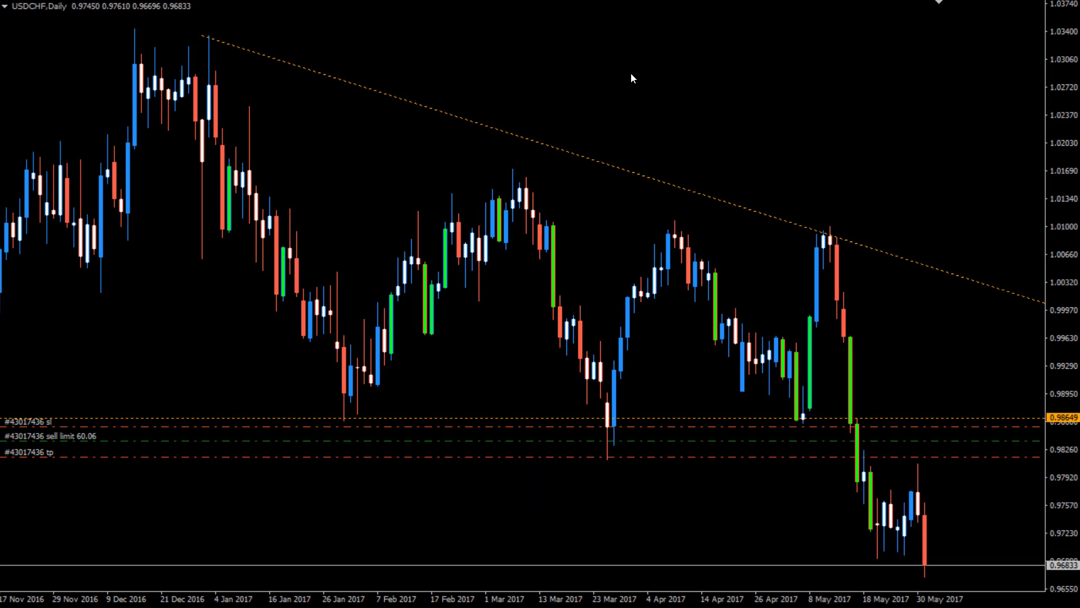
{"action": "left_click", "coordinate": [629, 418]}
{"action": "key", "text": "Delete"}
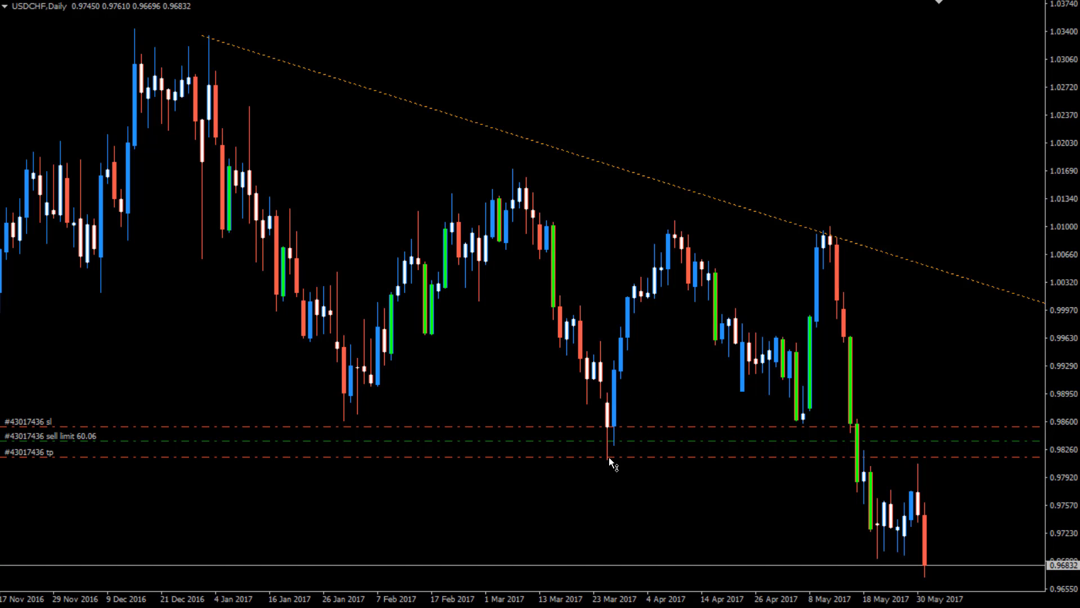
Step: Draw an extended daily zone around the late March 2017 low, from 0.98134 to 0.98555
{"action": "left_click_drag", "start_coordinate": [607, 461], "coordinate": [612, 431]}
{"action": "right_click", "coordinate": [545, 373]}
{"action": "left_click", "coordinate": [430, 412]}
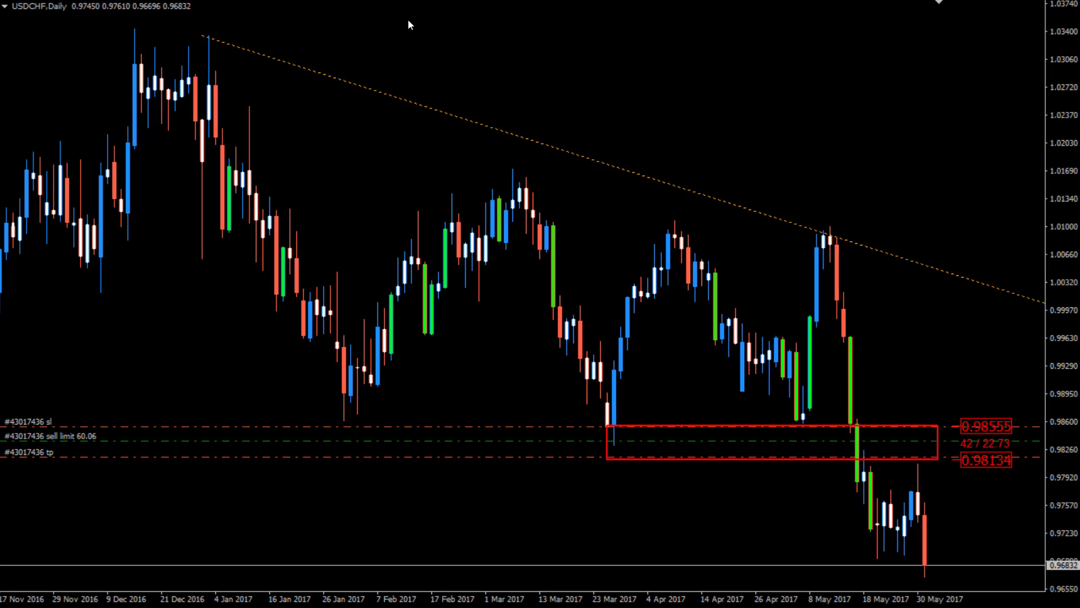
Step: Switch to the H4 chart and replace the red daily zone with an extended H4 zone around 17 May 2017, from 0.98366 to 0.98505
{"action": "type", "text": "H4"}
{"action": "key", "text": "Return"}
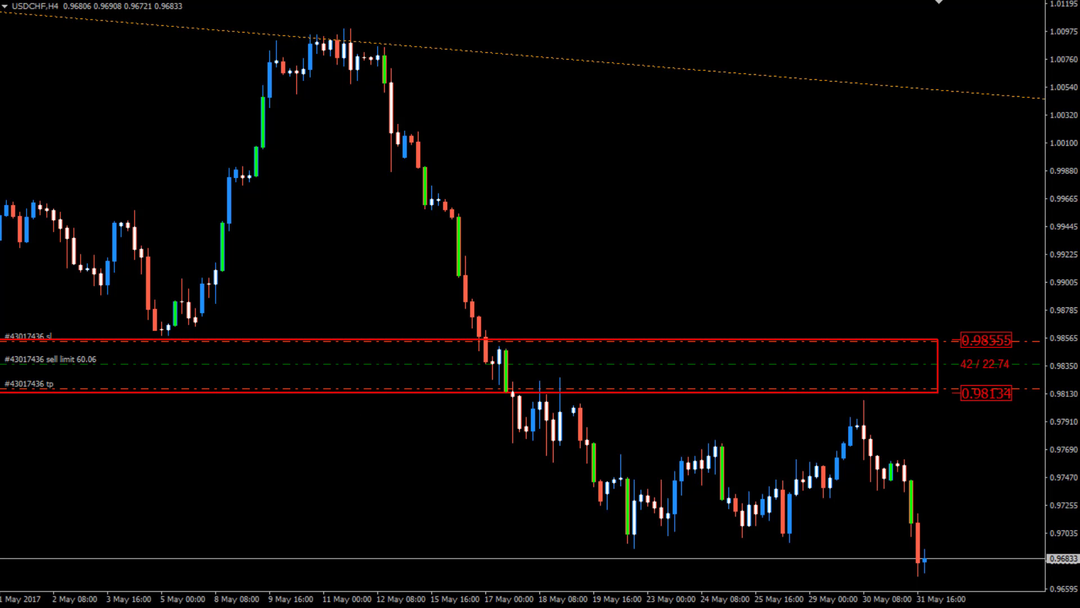
{"action": "key", "text": "minus"}
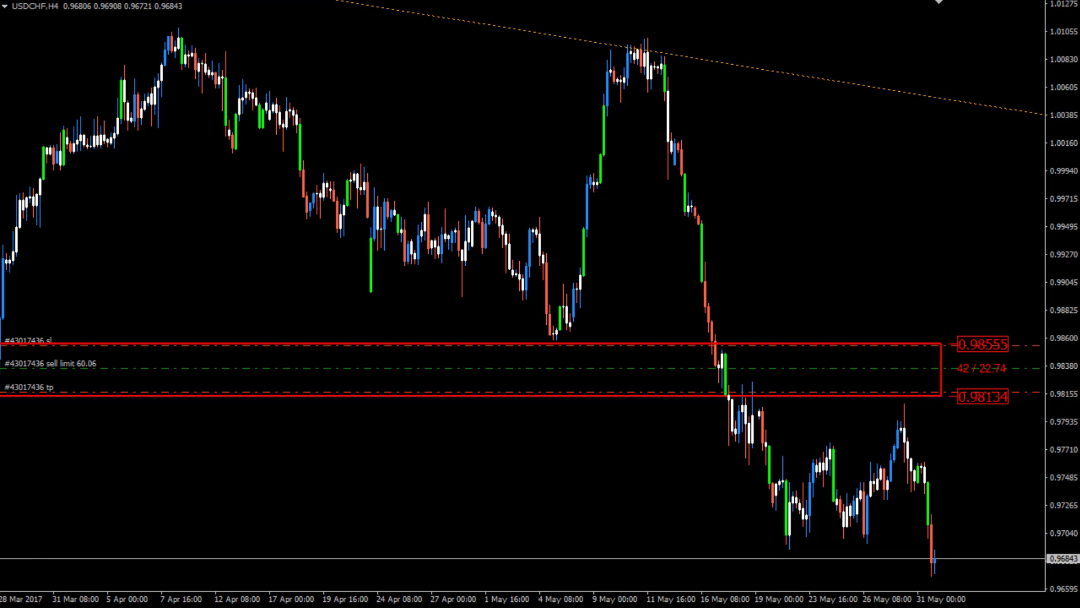
{"action": "key", "text": "plus"}
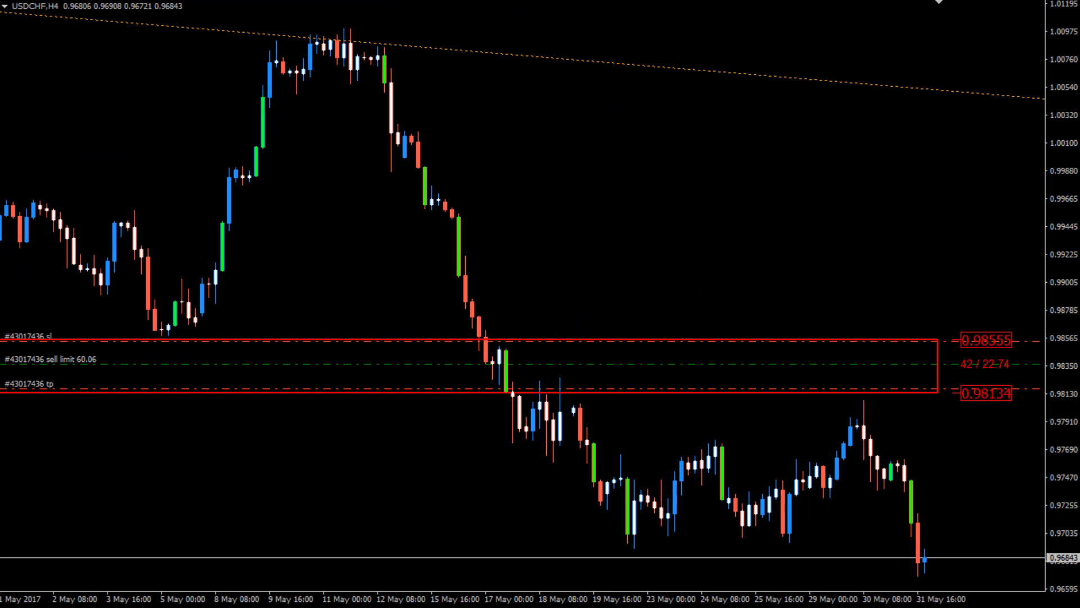
{"action": "double_click", "coordinate": [938, 339]}
{"action": "key", "text": "Delete"}
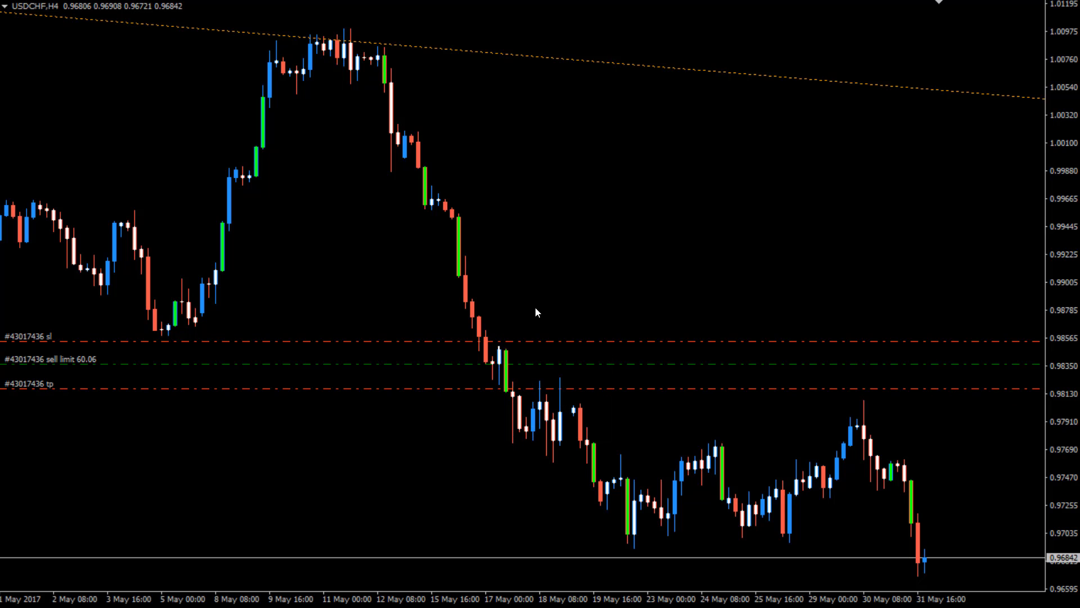
{"action": "right_click", "coordinate": [476, 124]}
{"action": "left_click", "coordinate": [520, 305]}
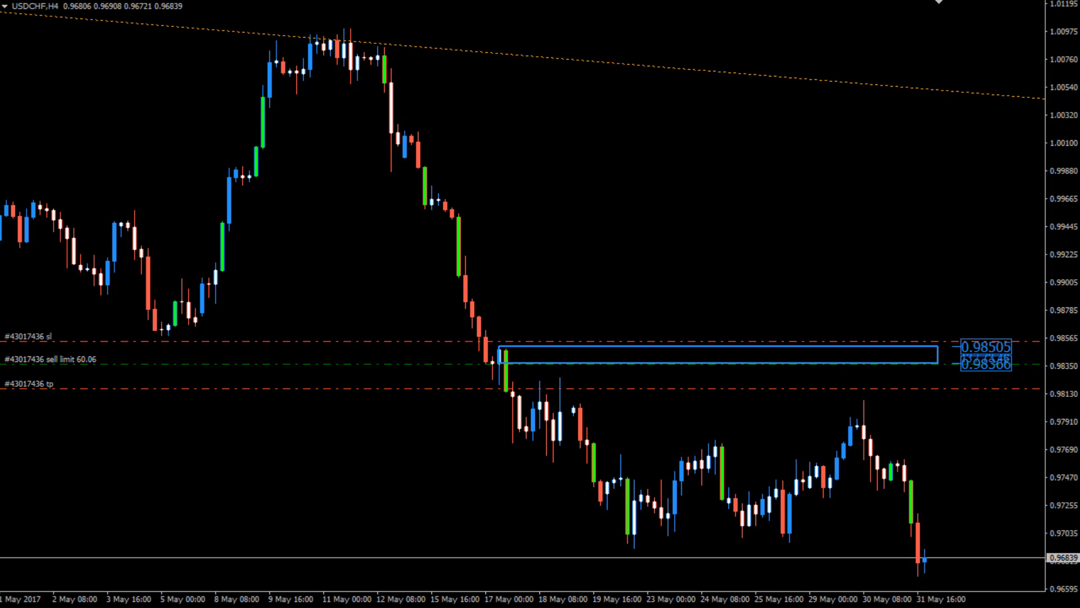
Step: Switch to the H1 chart and move the blue zone up to the 16 May 2017 pause, from 0.98713 to 0.98883
{"action": "type", "text": "H1"}
{"action": "key", "text": "Return"}
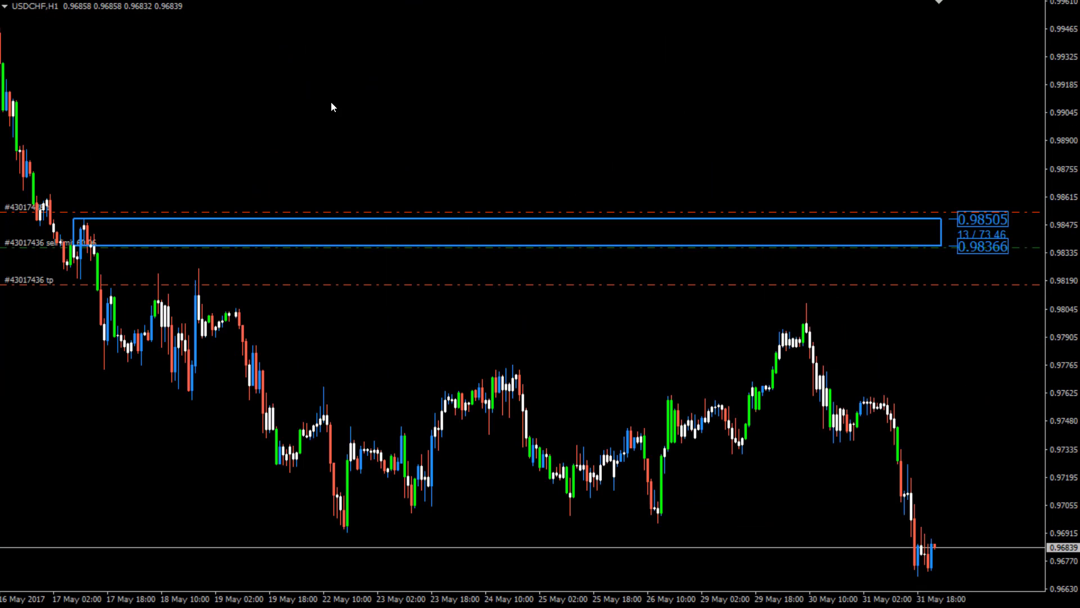
{"action": "left_click_drag", "start_coordinate": [302, 90], "coordinate": [458, 93]}
{"action": "scroll", "coordinate": [482, 111], "scroll_direction": "down", "scroll_amount": 3}
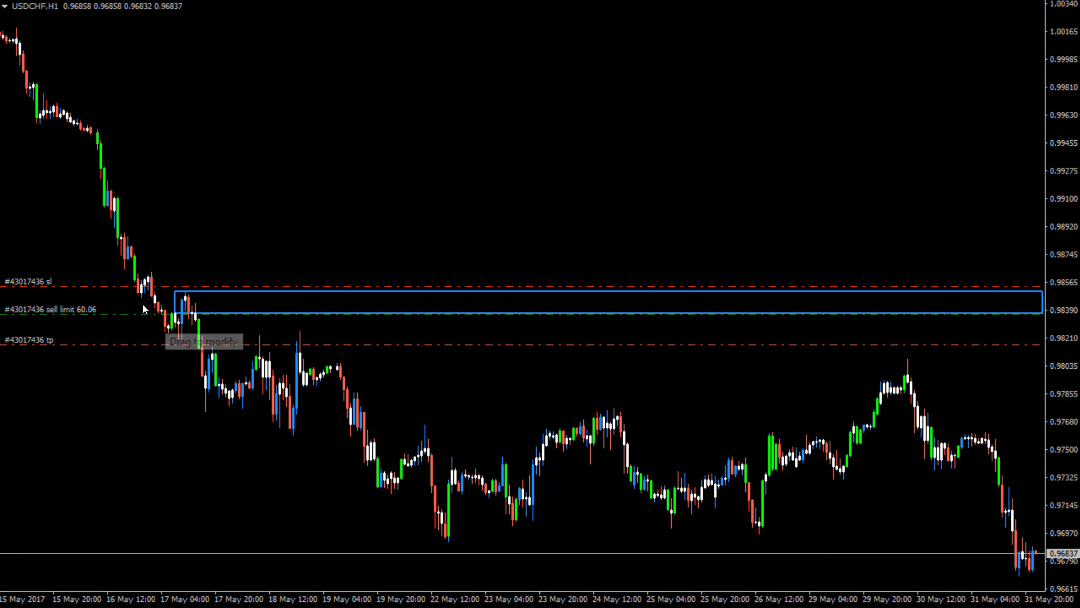
{"action": "double_click", "coordinate": [176, 288]}
{"action": "left_click_drag", "start_coordinate": [177, 288], "coordinate": [122, 232]}
{"action": "left_click_drag", "start_coordinate": [123, 313], "coordinate": [128, 259]}
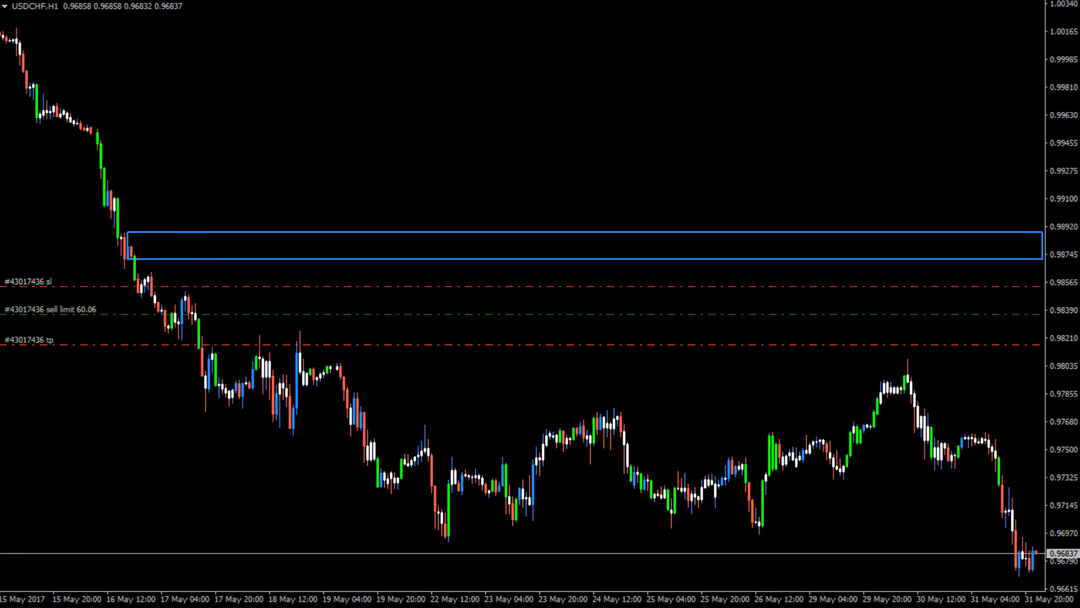
Step: Draw an extended white H1 zone below the blue one, from 0.98499 to 0.98629, and move the pending sell limit order to its lower edge
{"action": "left_click_drag", "start_coordinate": [153, 272], "coordinate": [141, 292]}
{"action": "right_click", "coordinate": [217, 112]}
{"action": "left_click", "coordinate": [265, 300]}
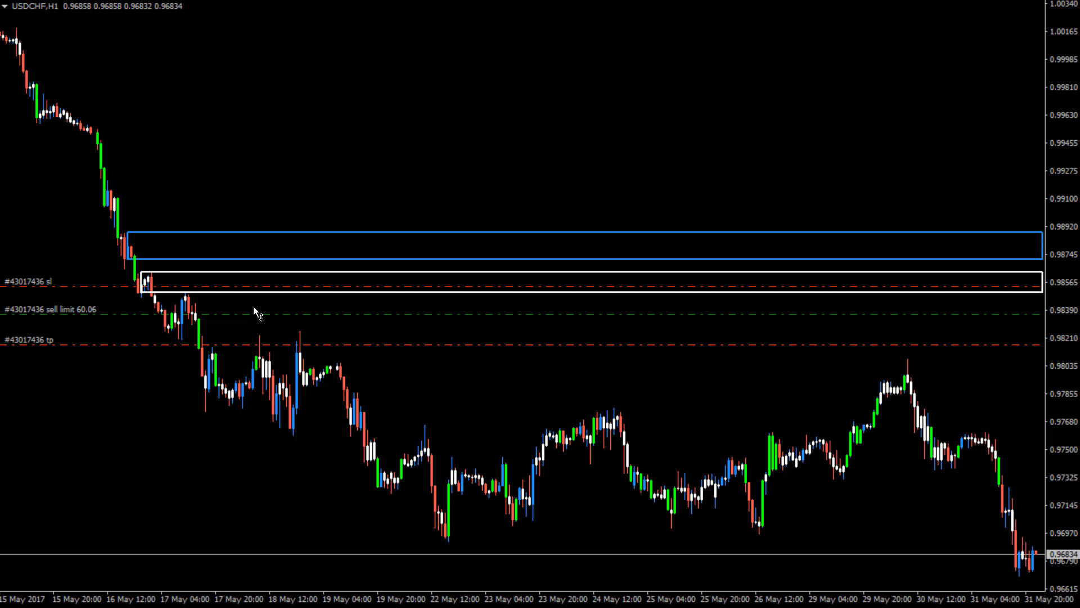
{"action": "left_click_drag", "start_coordinate": [253, 307], "coordinate": [255, 289]}
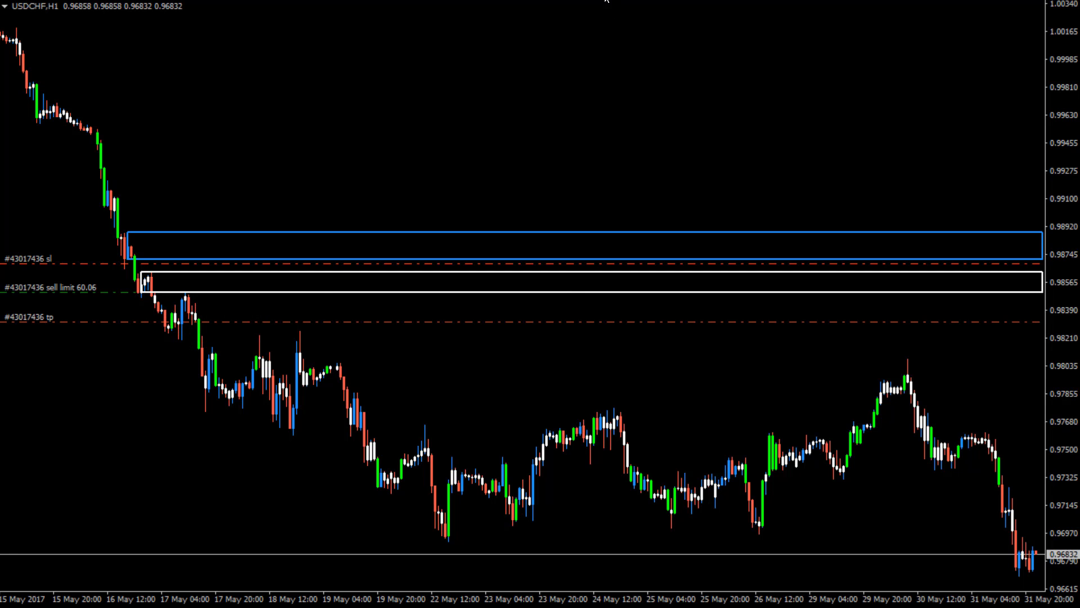
{"action": "key", "text": "End"}
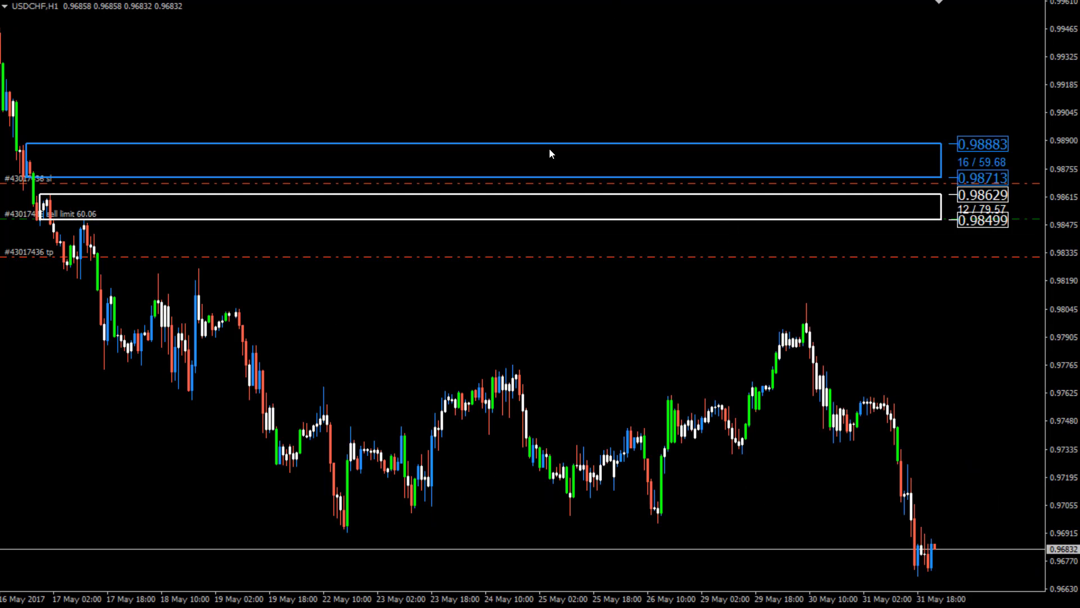
Step: Switch back to the H4 chart and bring the late March 2017 low into view
{"action": "key", "text": "h"}
{"action": "key", "text": "4"}
{"action": "key", "text": "Return"}
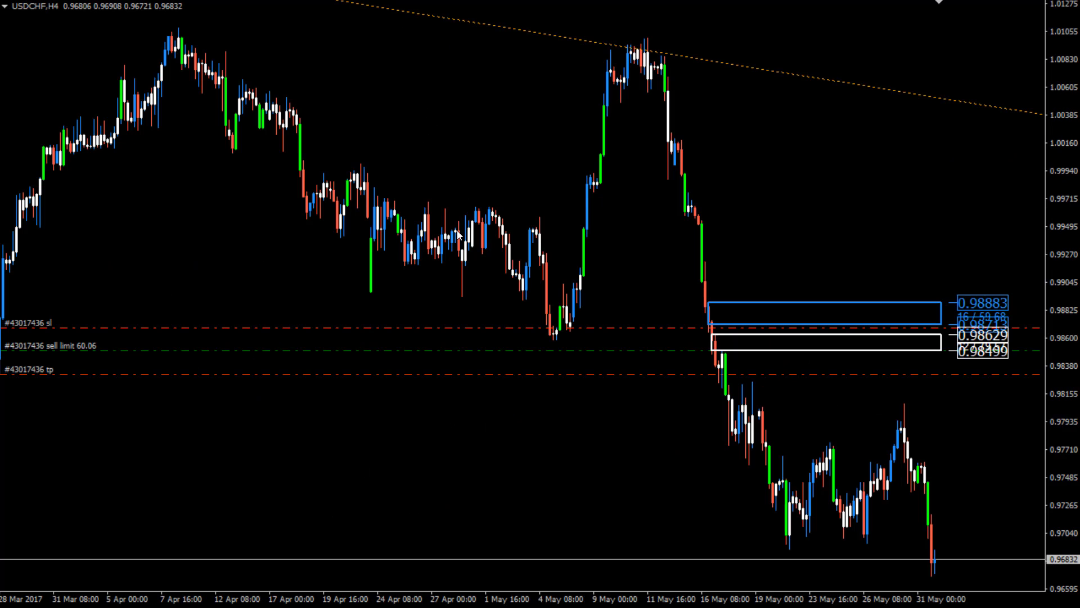
{"action": "left_click_drag", "start_coordinate": [417, 163], "coordinate": [723, 170]}
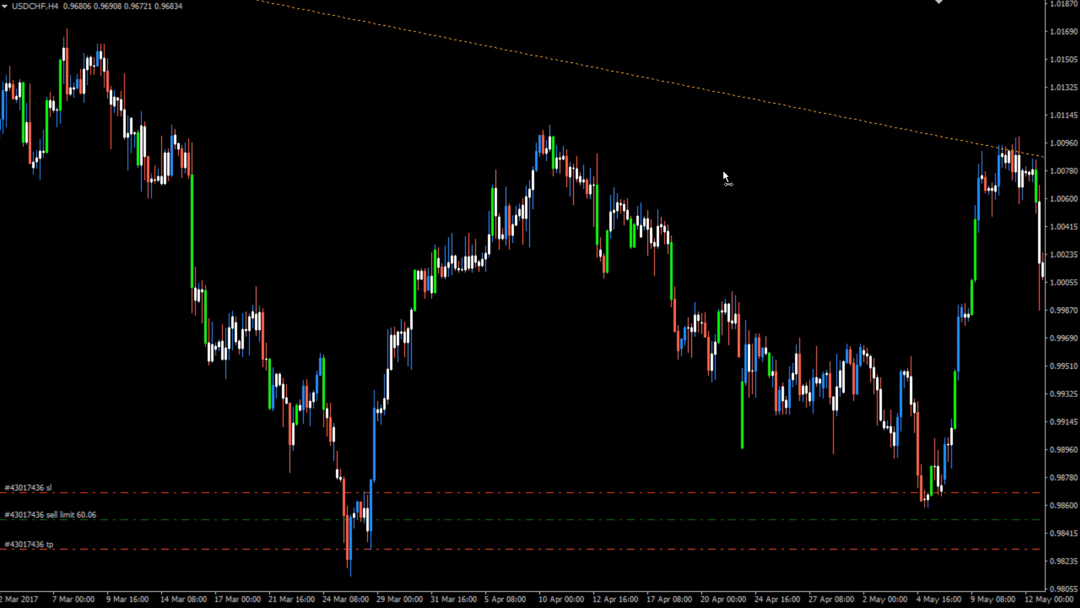
{"action": "key", "text": "Right"}
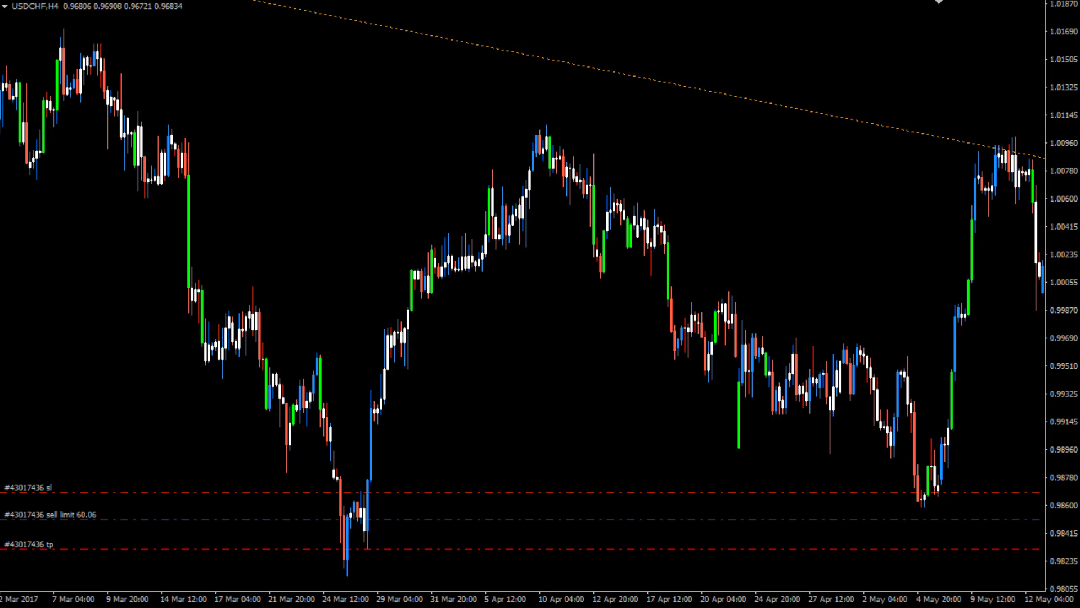
{"action": "key", "text": "End"}
{"action": "scroll", "coordinate": [532, 111], "scroll_direction": "up", "scroll_amount": 5}
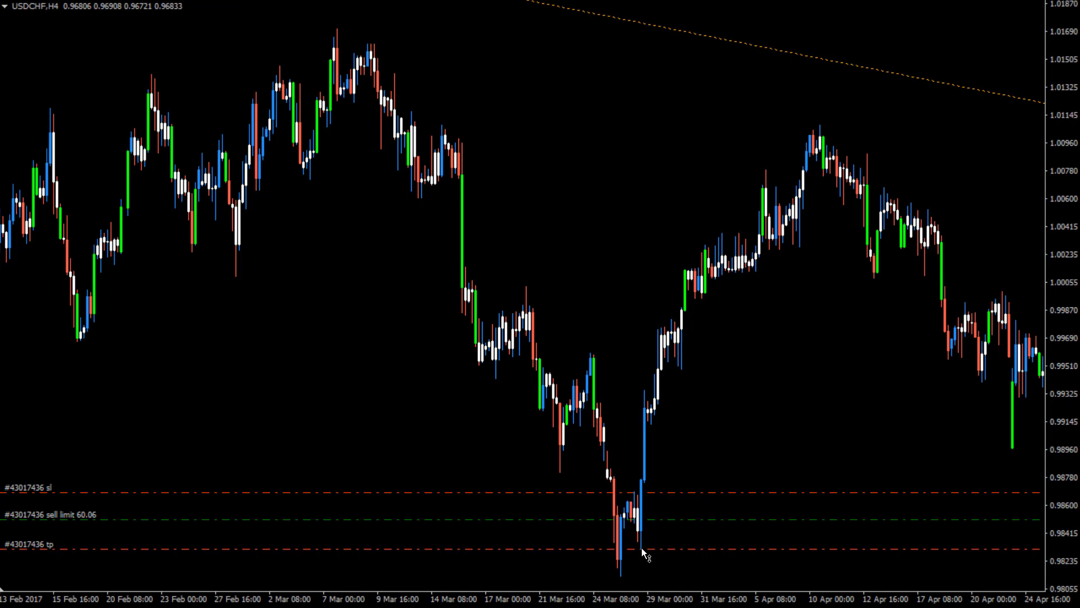
Step: Try an extended H4 zone across the late March 2017 low, compare it with the May zones and delete it
{"action": "left_click_drag", "start_coordinate": [619, 575], "coordinate": [642, 549]}
{"action": "right_click", "coordinate": [244, 236]}
{"action": "left_click", "coordinate": [298, 380]}
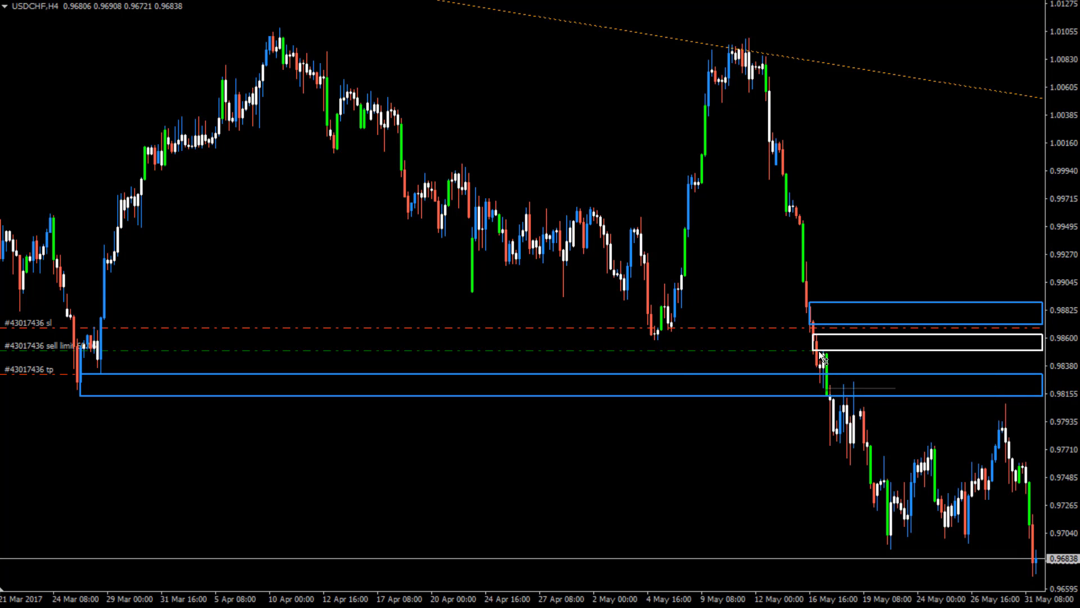
{"action": "mouse_move", "coordinate": [825, 365]}
{"action": "double_click", "coordinate": [561, 373]}
{"action": "key", "text": "Delete"}
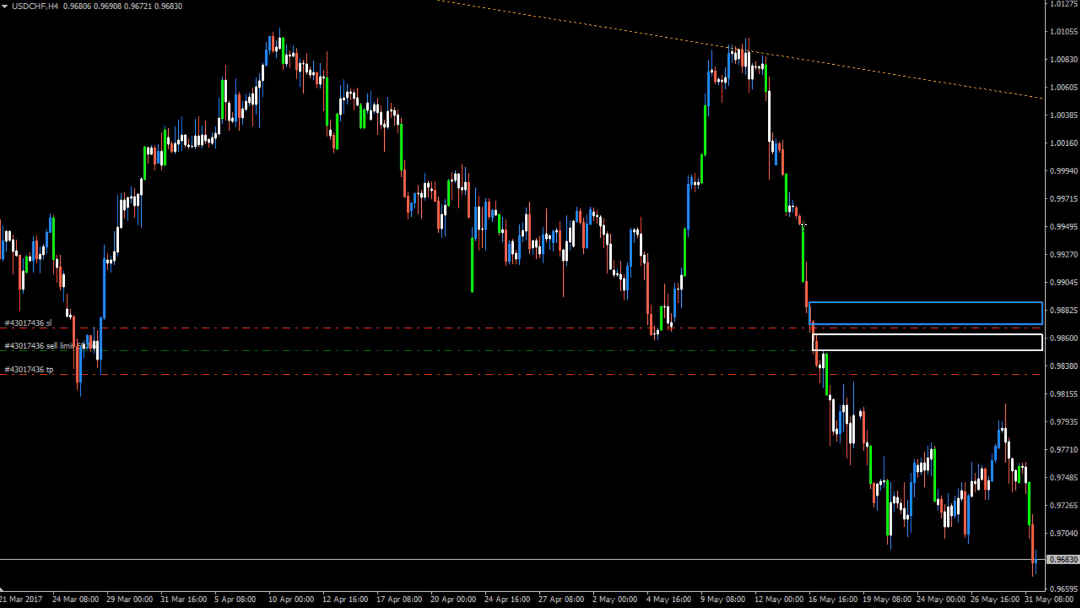
Step: Draw two extended H4 zones along the mid-May 2017 drop, from 0.99516 to 0.99764 and from 0.99987 to 1.00246
{"action": "left_click_drag", "start_coordinate": [803, 224], "coordinate": [773, 135]}
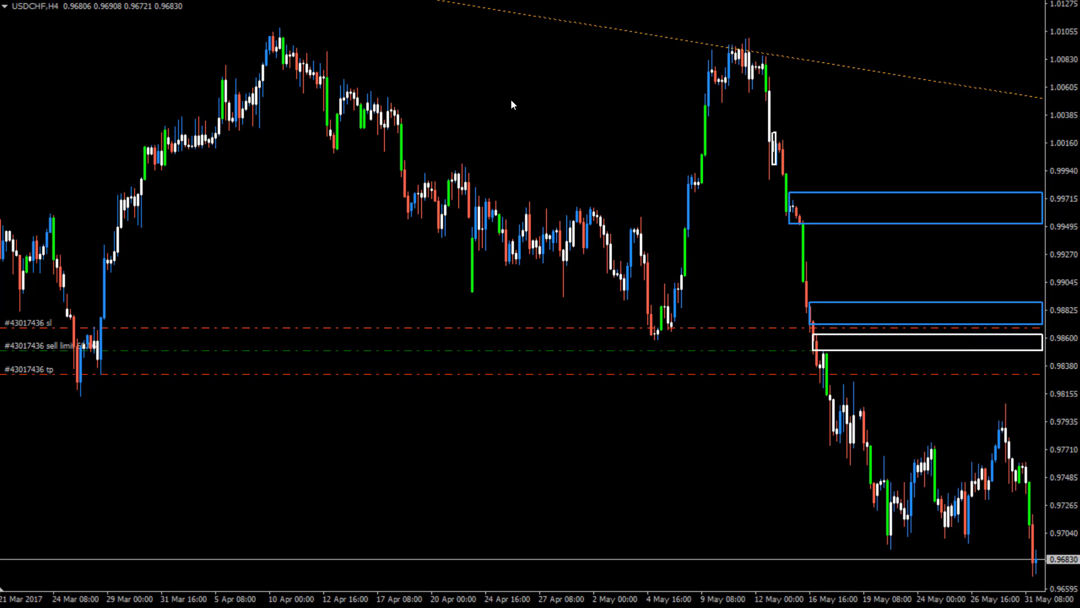
{"action": "right_click", "coordinate": [512, 100]}
{"action": "left_click", "coordinate": [532, 270]}
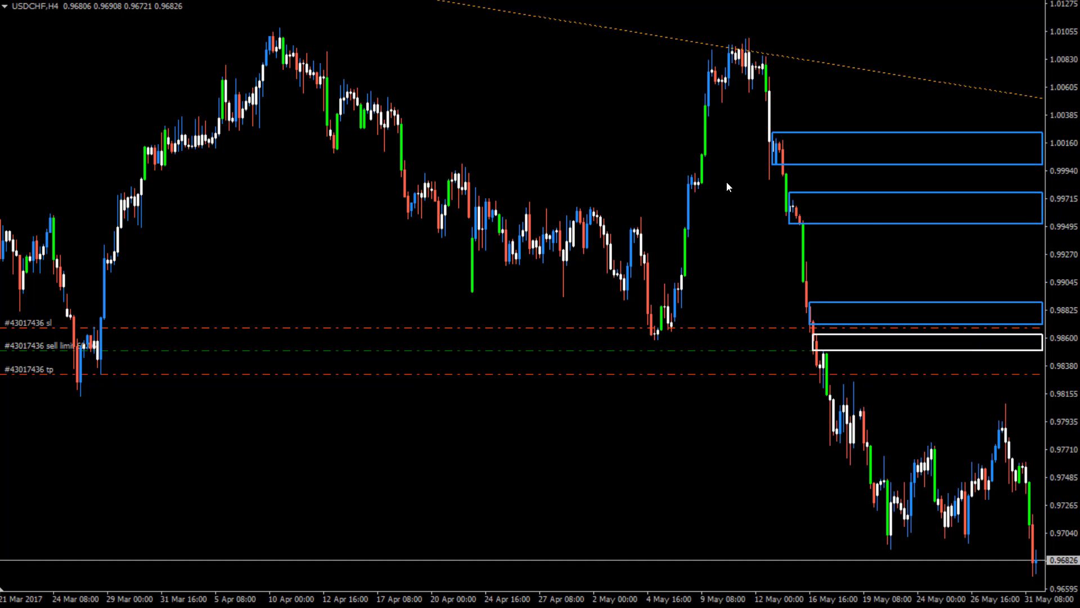
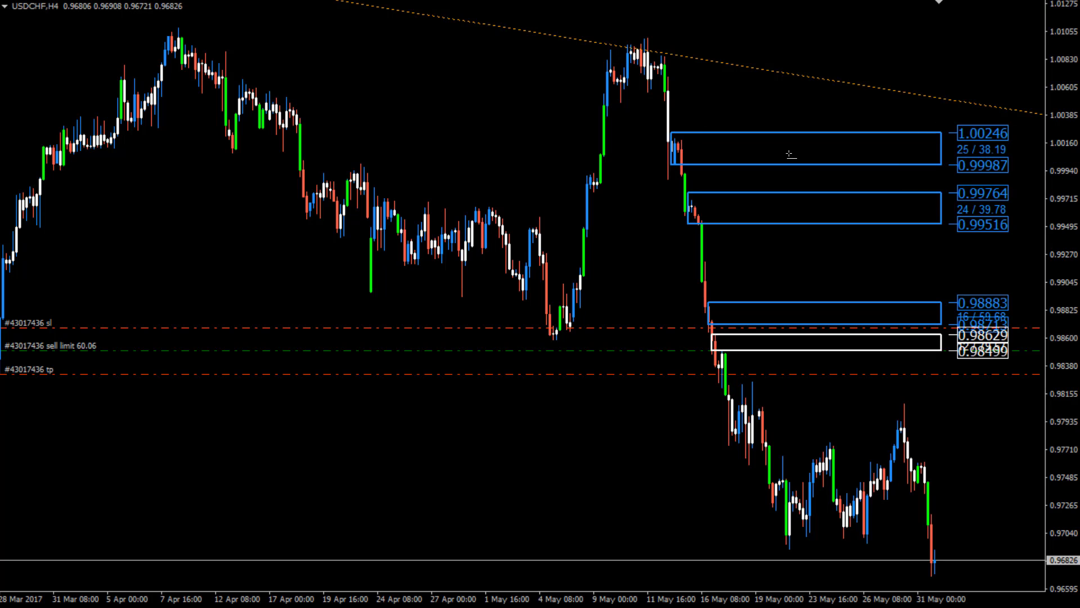
Step: Mark the lower edges of the two mid-May H4 zones with horizontal price lines at 0.99985 and 0.99506
{"action": "left_click", "coordinate": [814, 165]}
{"action": "left_click", "coordinate": [808, 224]}
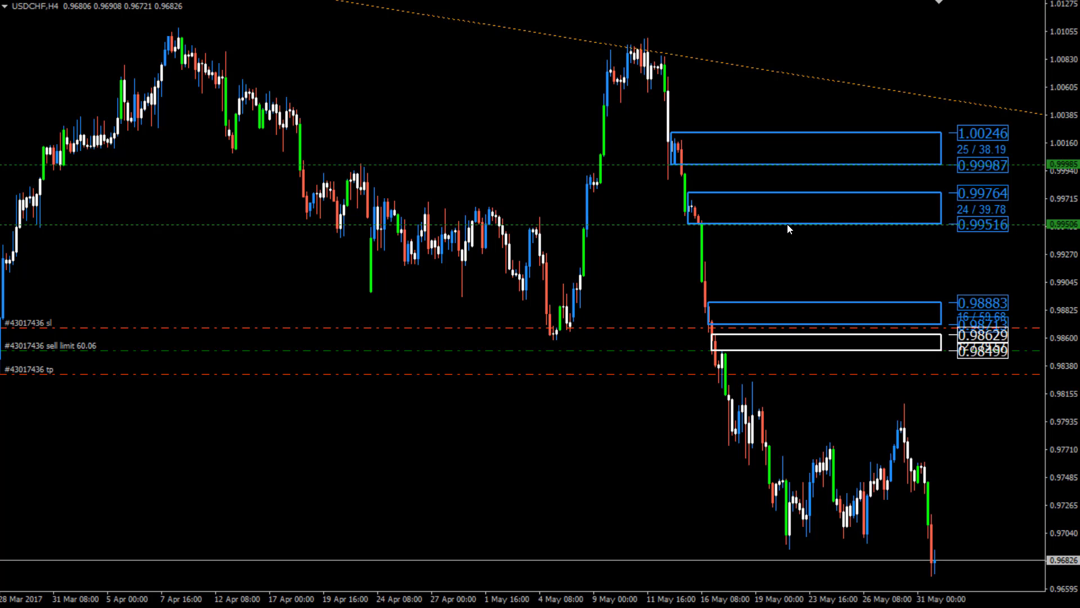
{"action": "right_click", "coordinate": [521, 129]}
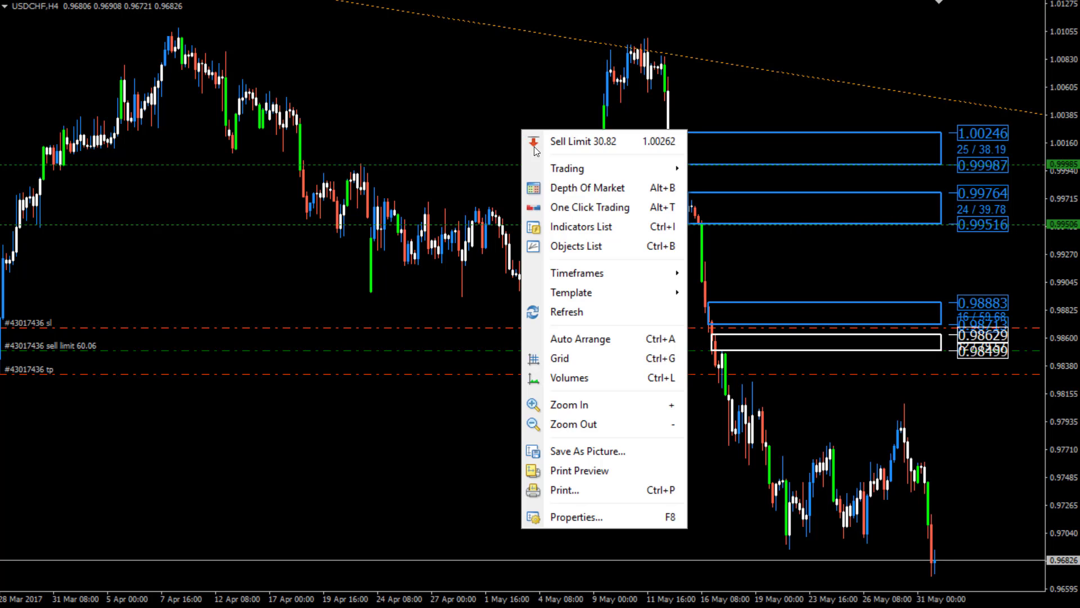
{"action": "left_click", "coordinate": [574, 311]}
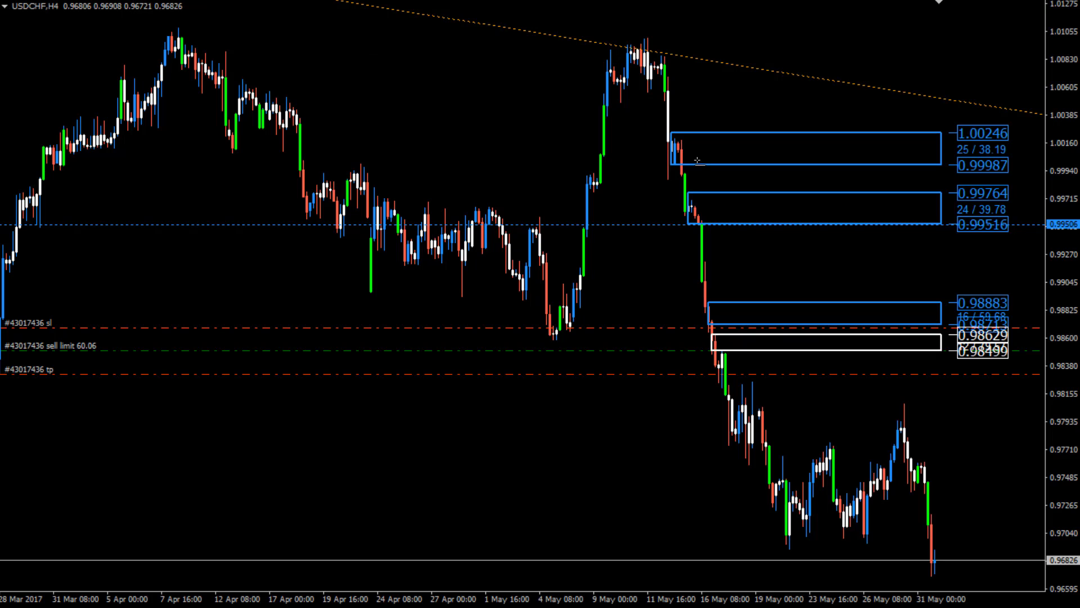
{"action": "left_click", "coordinate": [719, 164]}
Step: On the daily chart, draw an extended red zone across the early May 2016 low with its upper edge at 0.95449, and mark that edge with a price line
{"action": "left_click", "coordinate": [412, 2]}
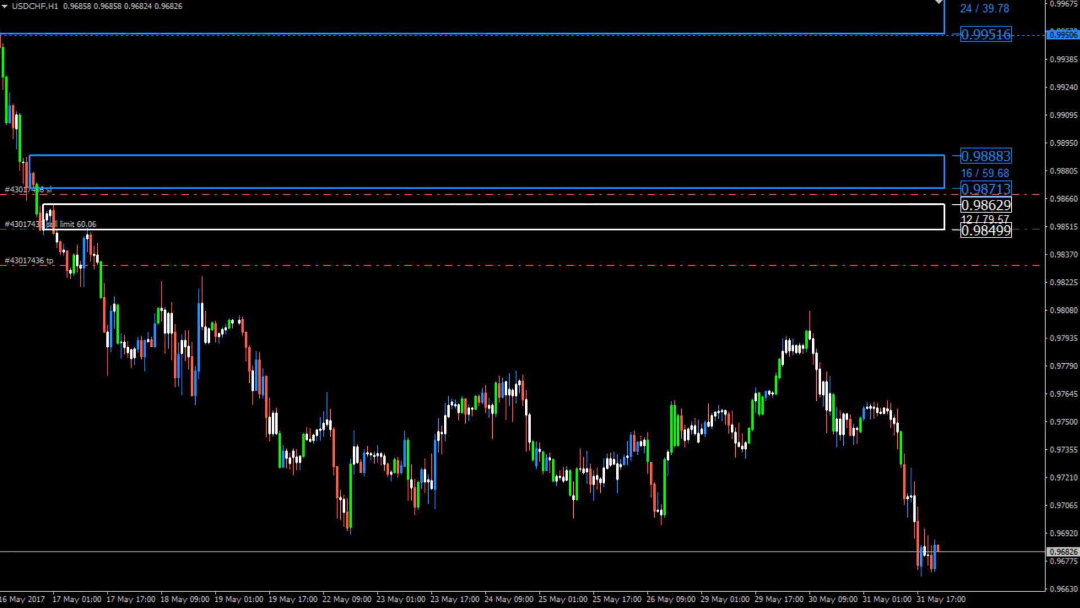
{"action": "left_click", "coordinate": [447, 2]}
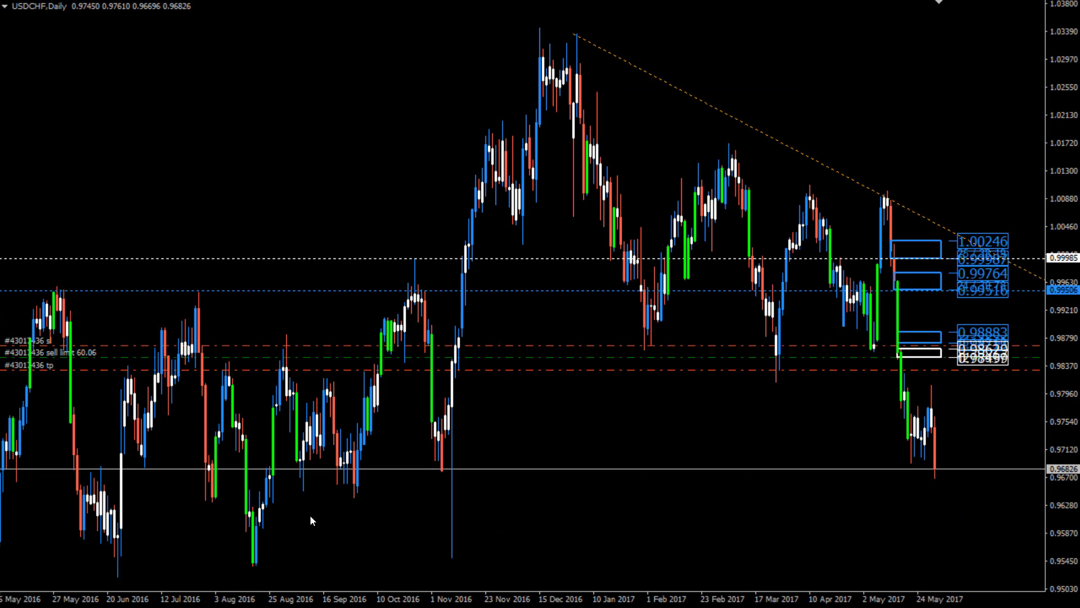
{"action": "left_click_drag", "start_coordinate": [249, 73], "coordinate": [402, 92]}
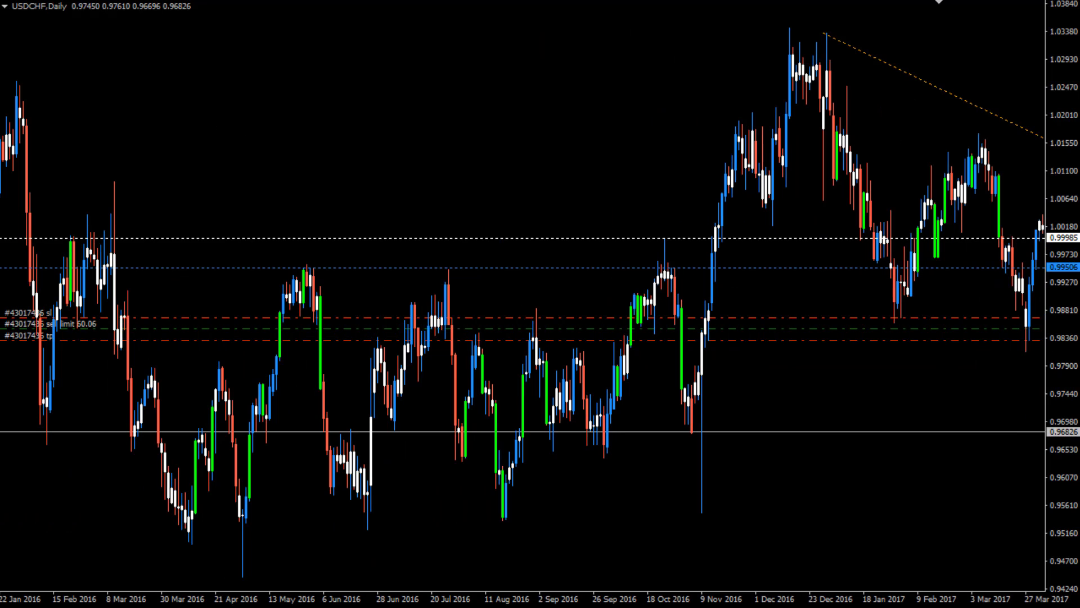
{"action": "left_click_drag", "start_coordinate": [241, 515], "coordinate": [246, 575]}
{"action": "right_click", "coordinate": [166, 533]}
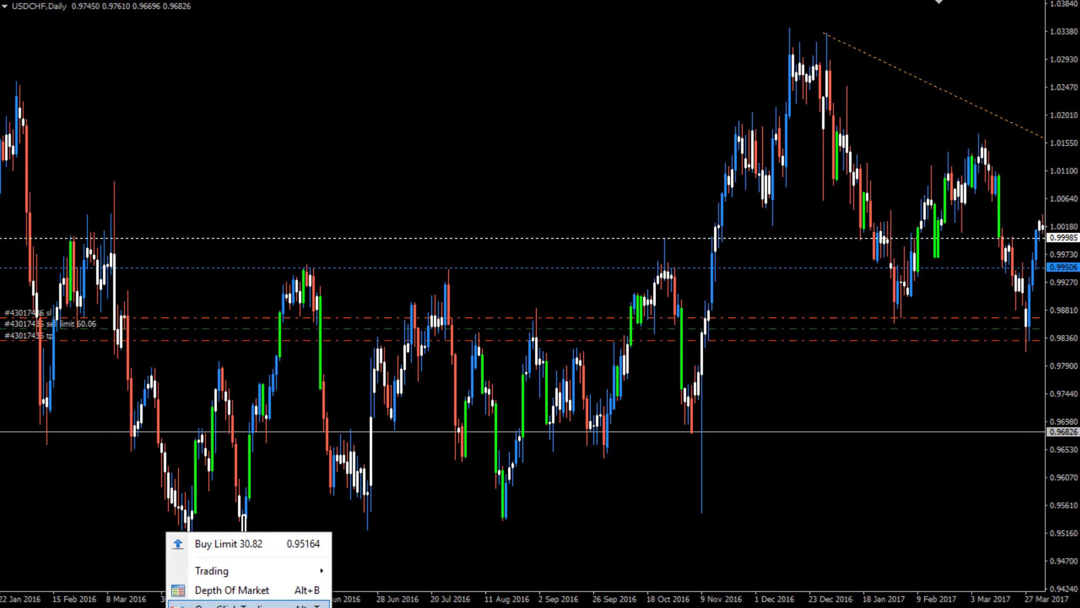
{"action": "key", "text": "Escape"}
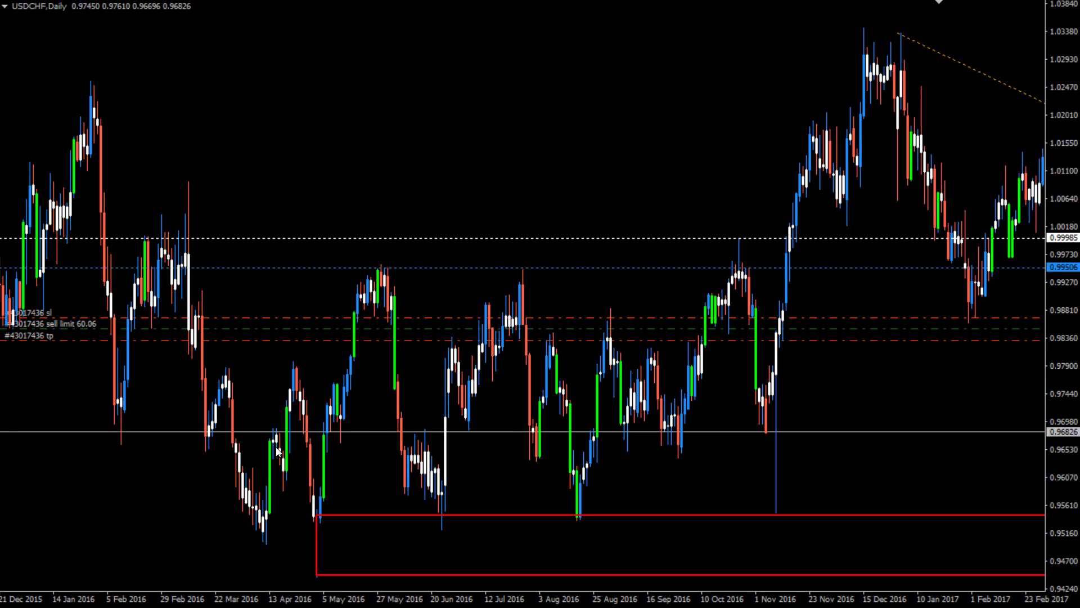
{"action": "key", "text": "End"}
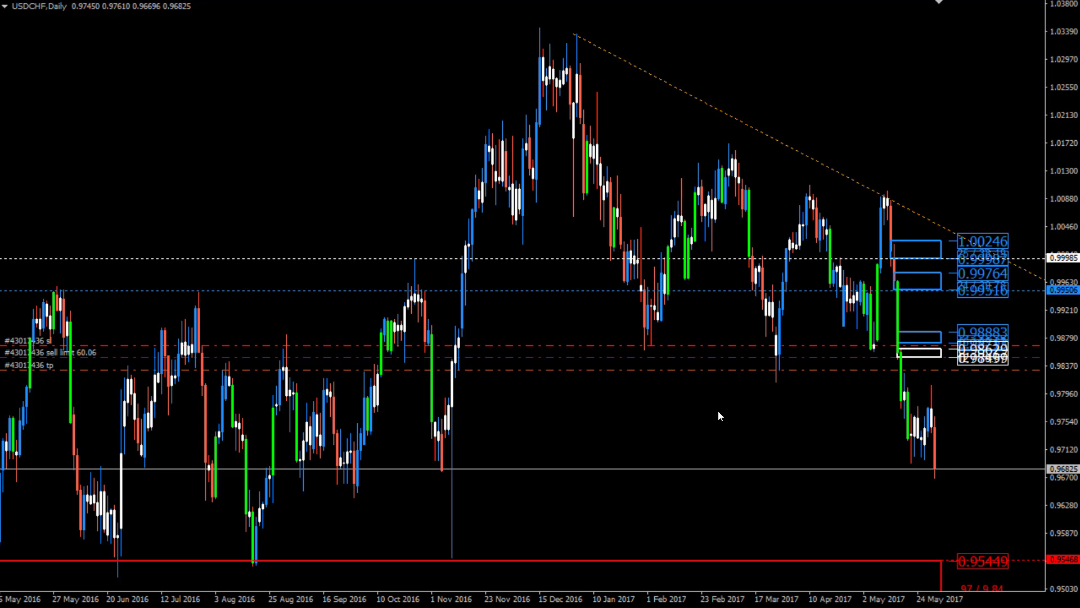
Step: Bring up the GBPUSD monthly chart and apply the "Default + strength" template to it
{"action": "key", "text": "ctrl+Tab"}
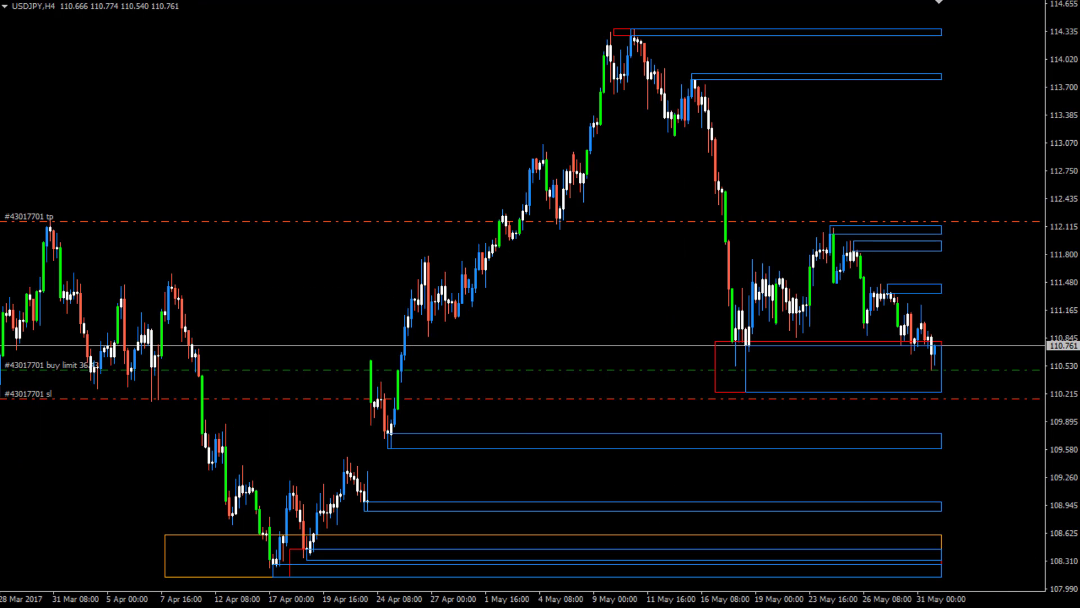
{"action": "key", "text": "ctrl+Tab"}
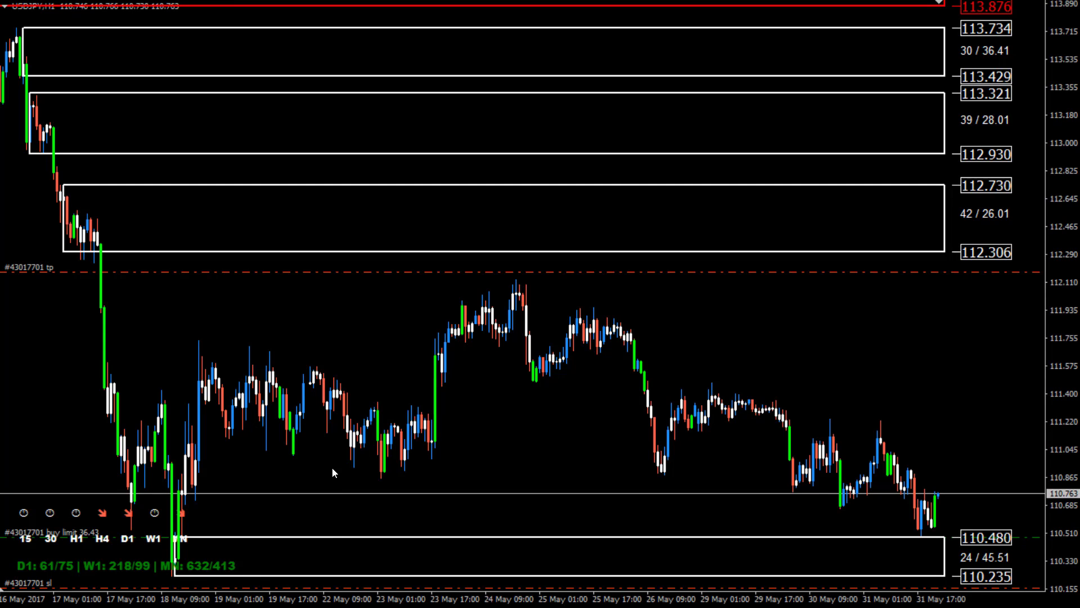
{"action": "key", "text": "ctrl+Tab"}
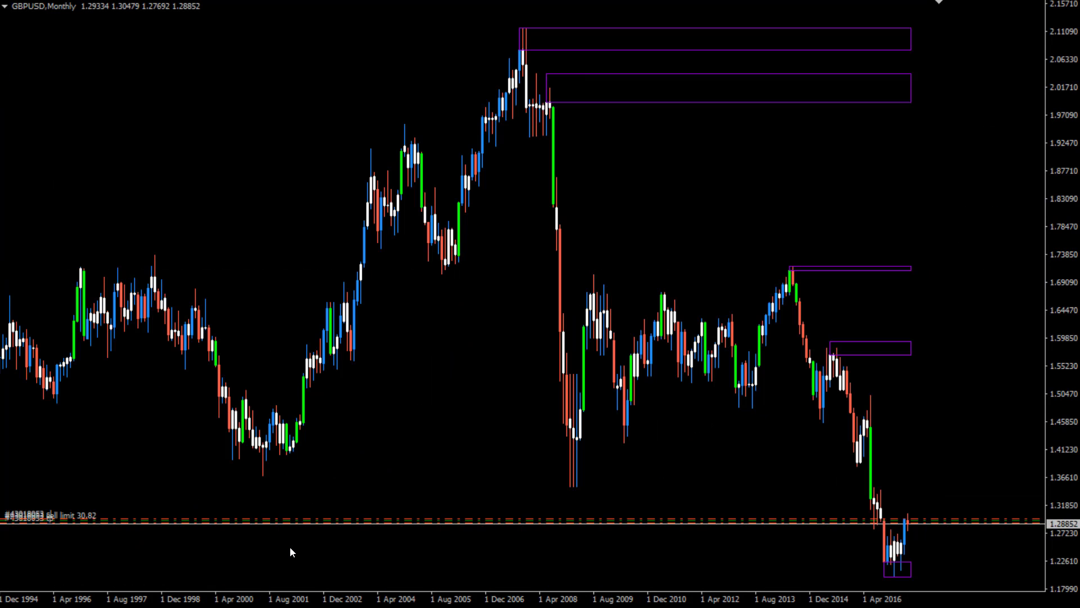
{"action": "right_click", "coordinate": [246, 106]}
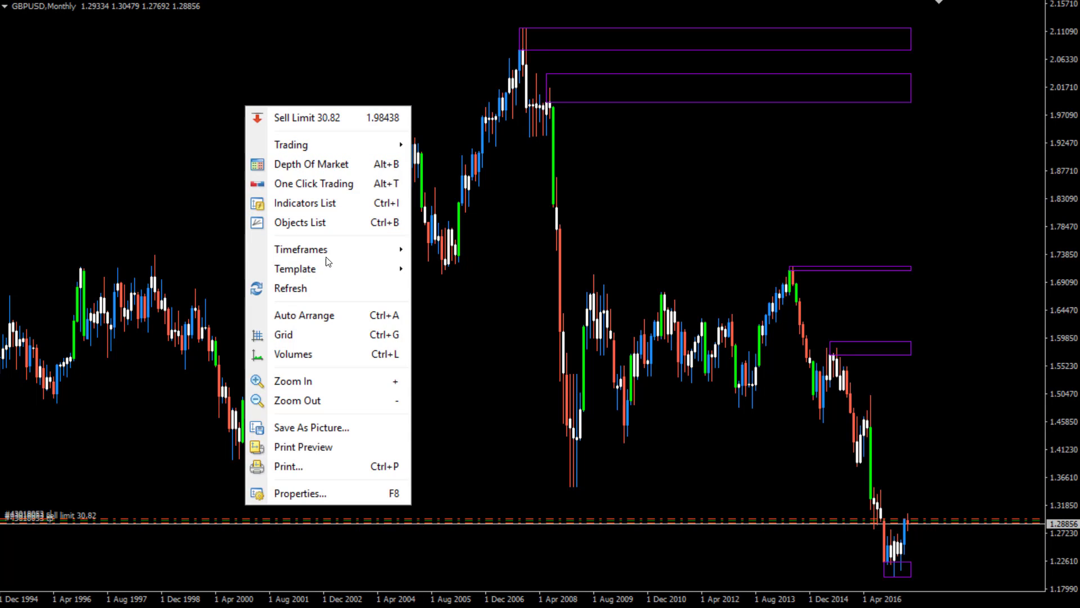
{"action": "mouse_move", "coordinate": [326, 279]}
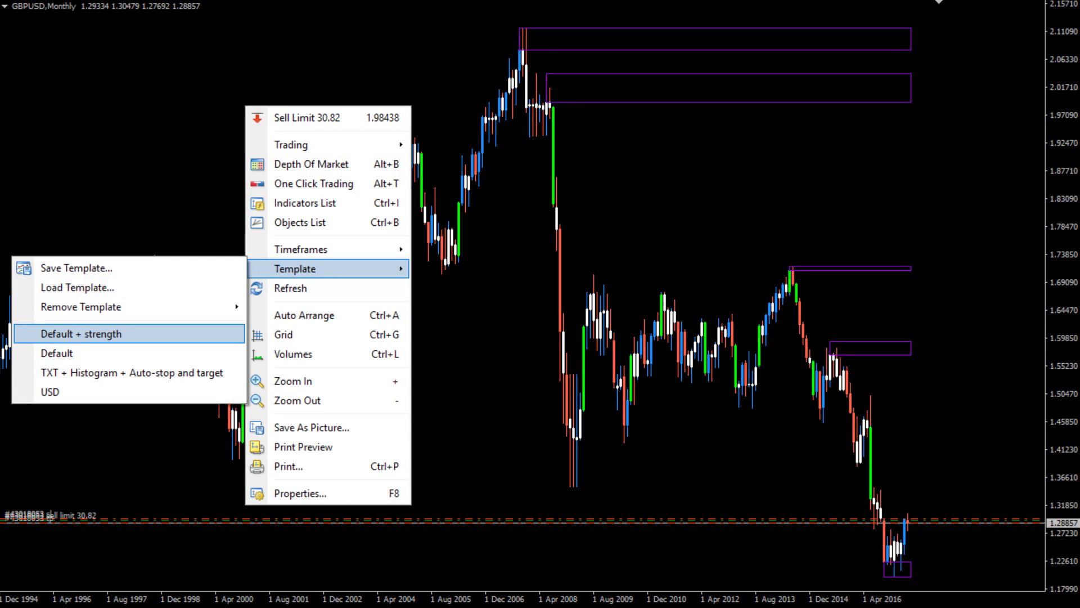
{"action": "left_click", "coordinate": [81, 333]}
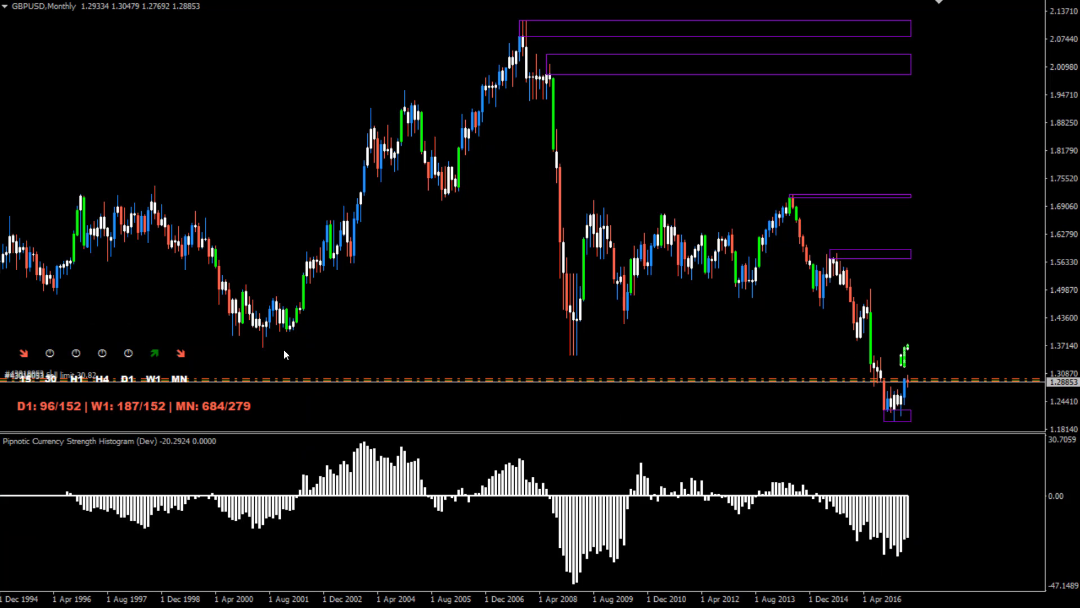
Step: Switch the GBPUSD chart to the daily timeframe
{"action": "right_click", "coordinate": [364, 41]}
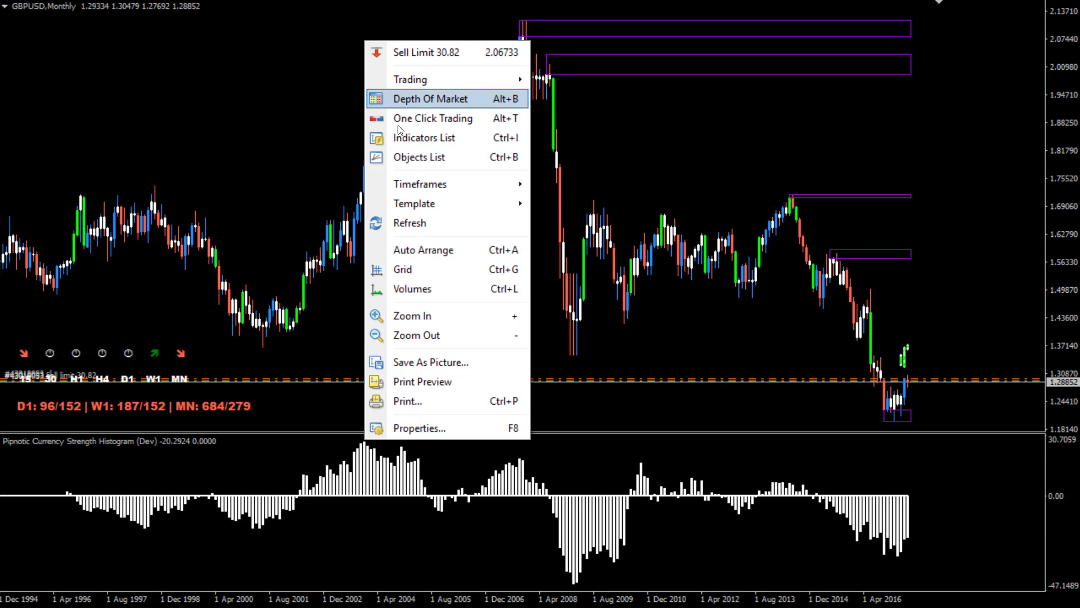
{"action": "left_click", "coordinate": [305, 135]}
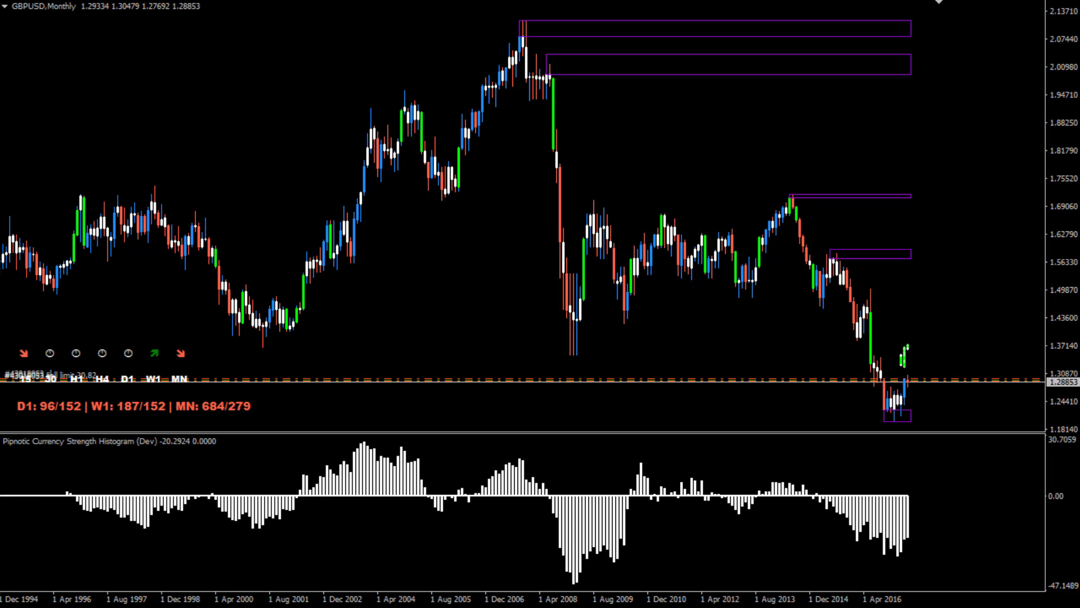
{"action": "left_click", "coordinate": [127, 378]}
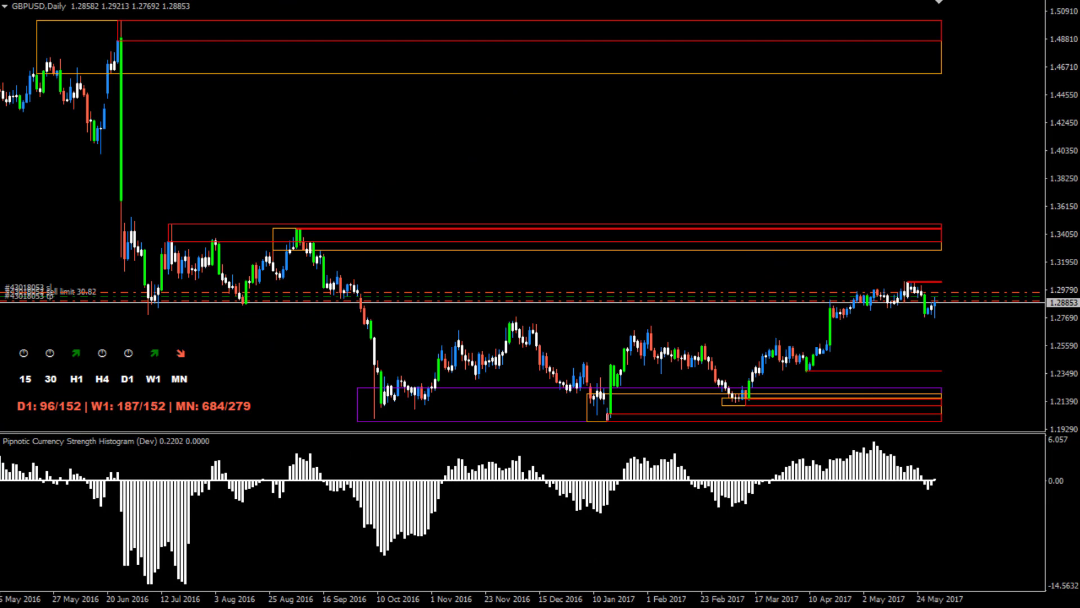
Step: Add the Pipnotic MACD (MQL5) indicator to the daily GBPUSD chart with its slow EMA colour set to White, and close the Navigator
{"action": "key", "text": "ctrl+n"}
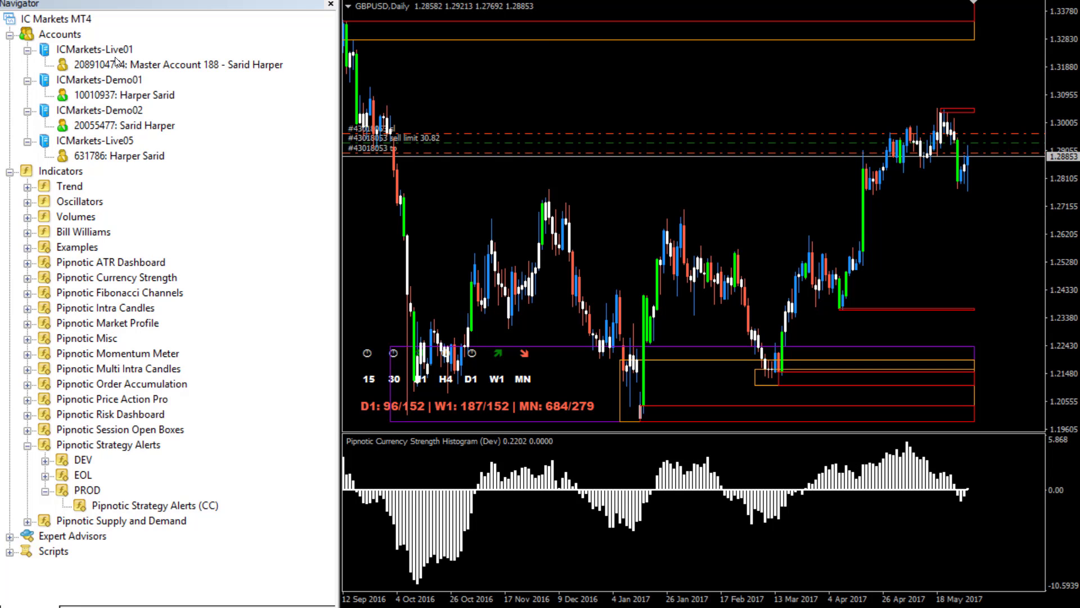
{"action": "left_click", "coordinate": [15, 36]}
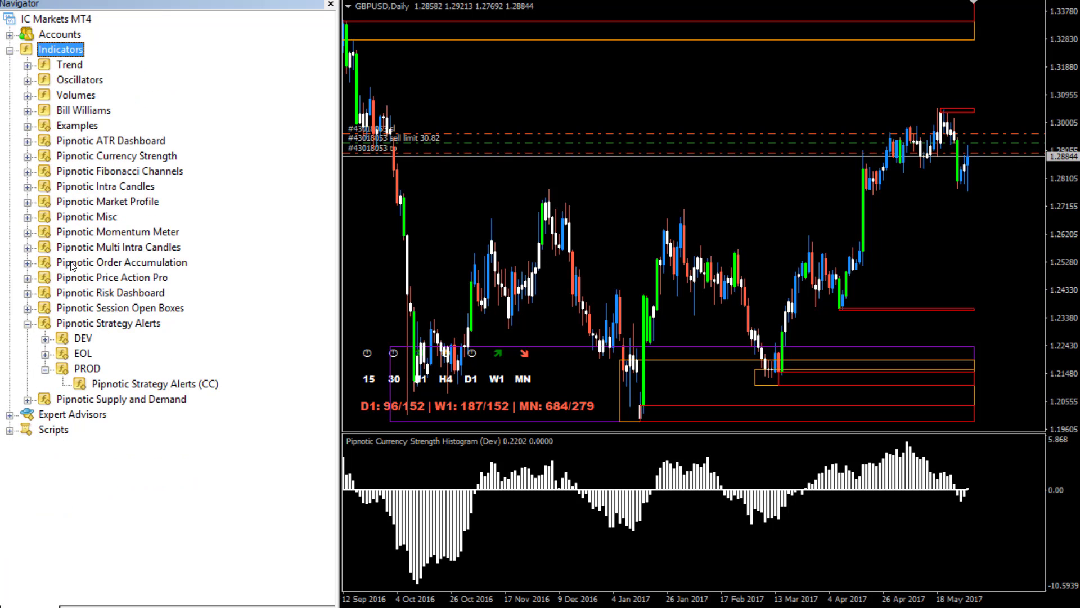
{"action": "left_click", "coordinate": [27, 217]}
{"action": "left_click_drag", "start_coordinate": [146, 264], "coordinate": [439, 243]}
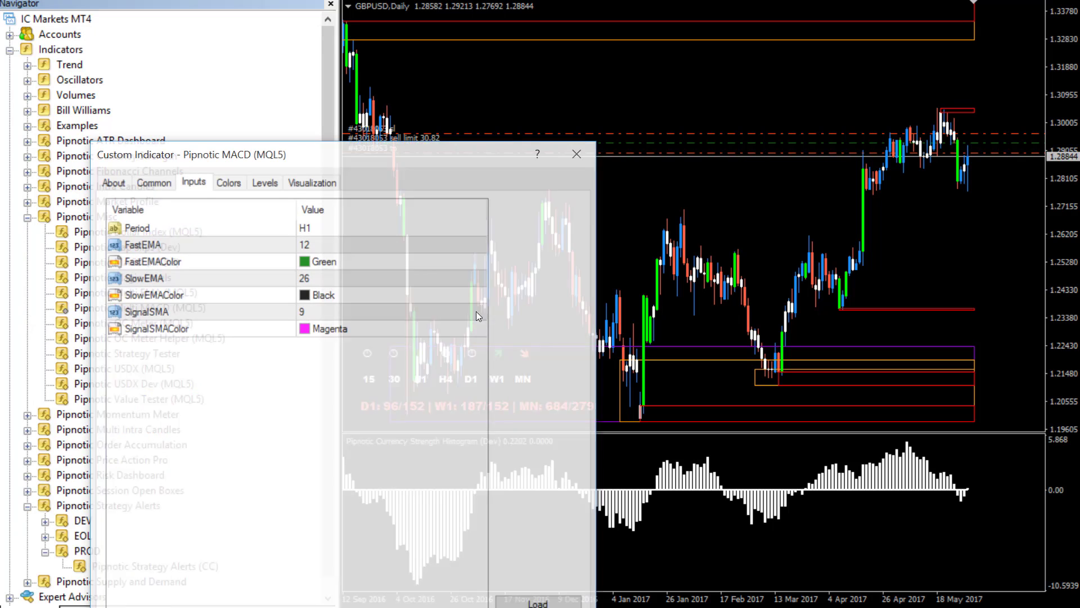
{"action": "left_click", "coordinate": [394, 295]}
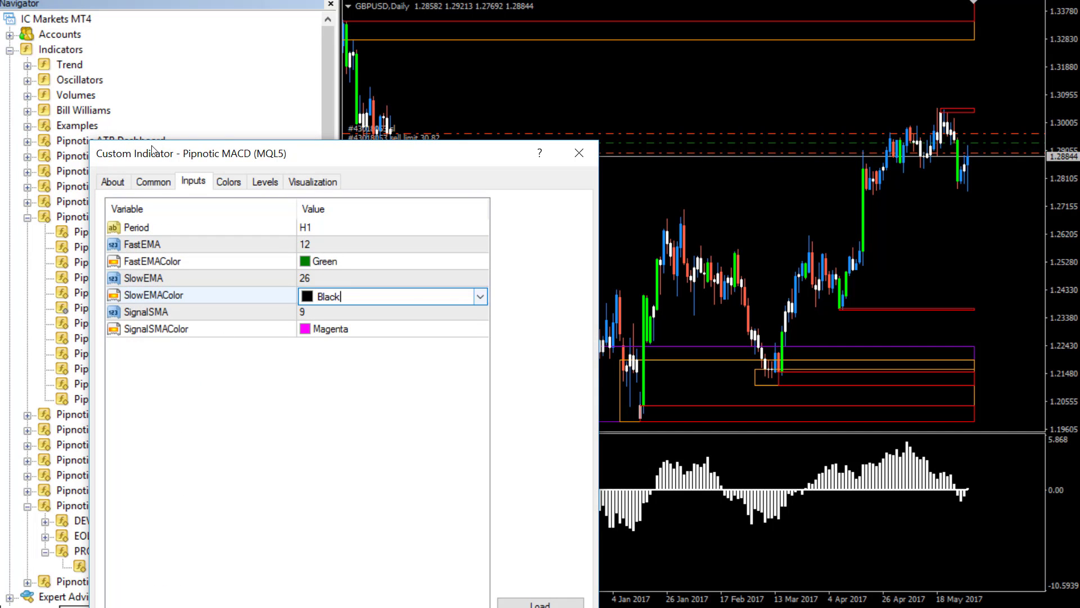
{"action": "left_click", "coordinate": [480, 297]}
{"action": "left_click", "coordinate": [460, 506]}
{"action": "left_click", "coordinate": [125, 395]}
{"action": "key", "text": "Return"}
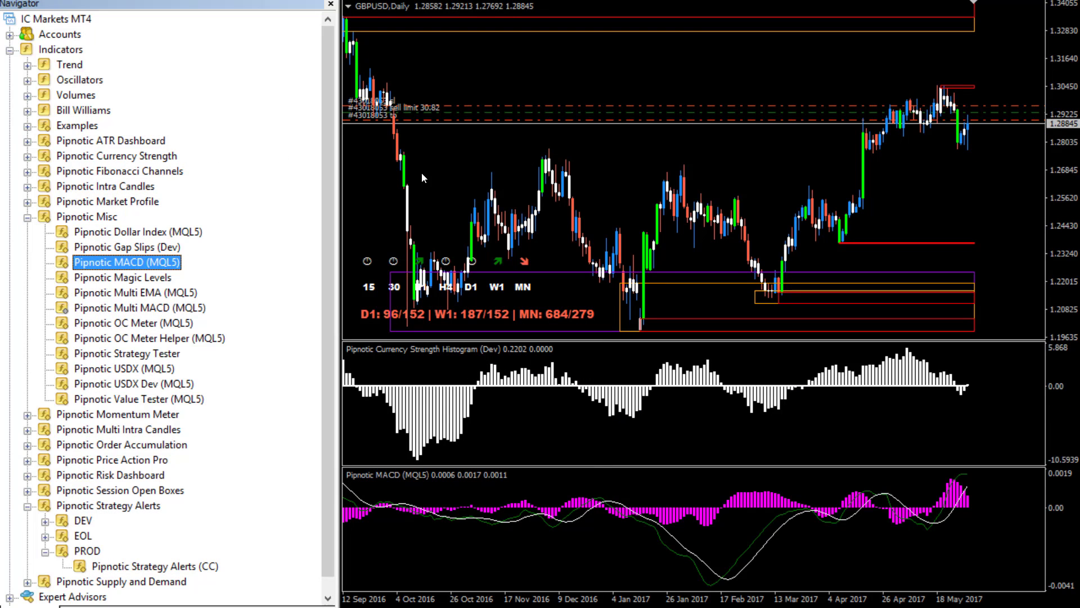
{"action": "left_click", "coordinate": [331, 4]}
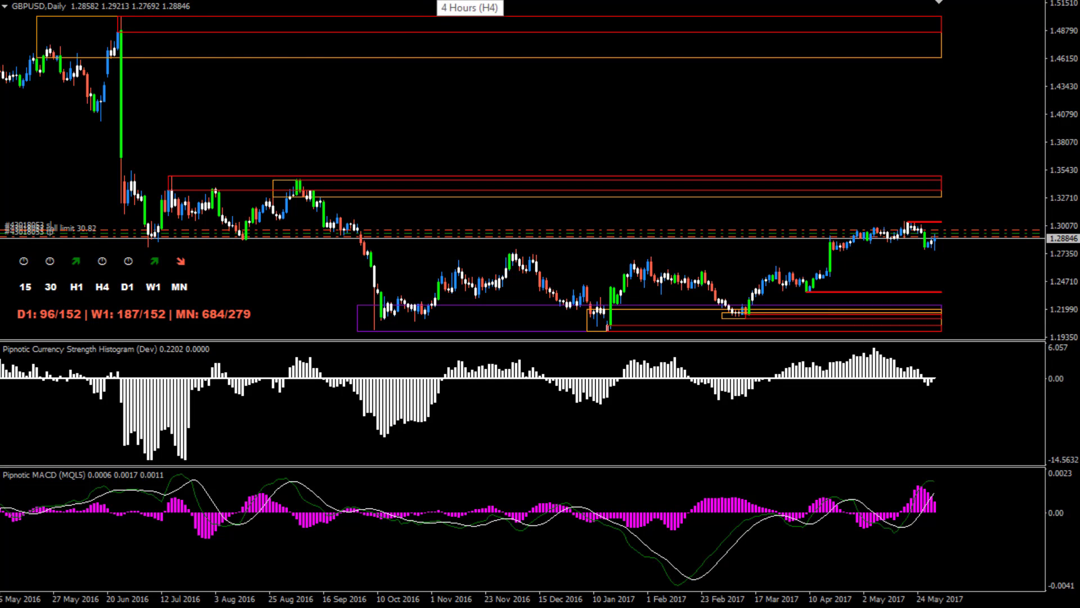
Step: Switch the GBPUSD chart to the H4 timeframe
{"action": "left_click", "coordinate": [445, 0]}
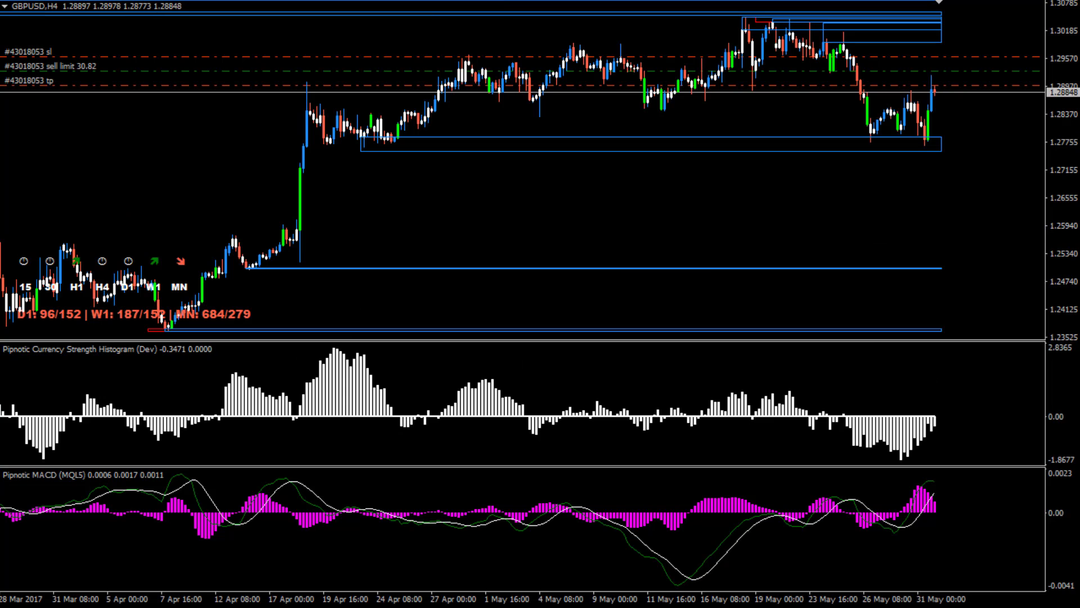
{"action": "left_click", "coordinate": [432, 0]}
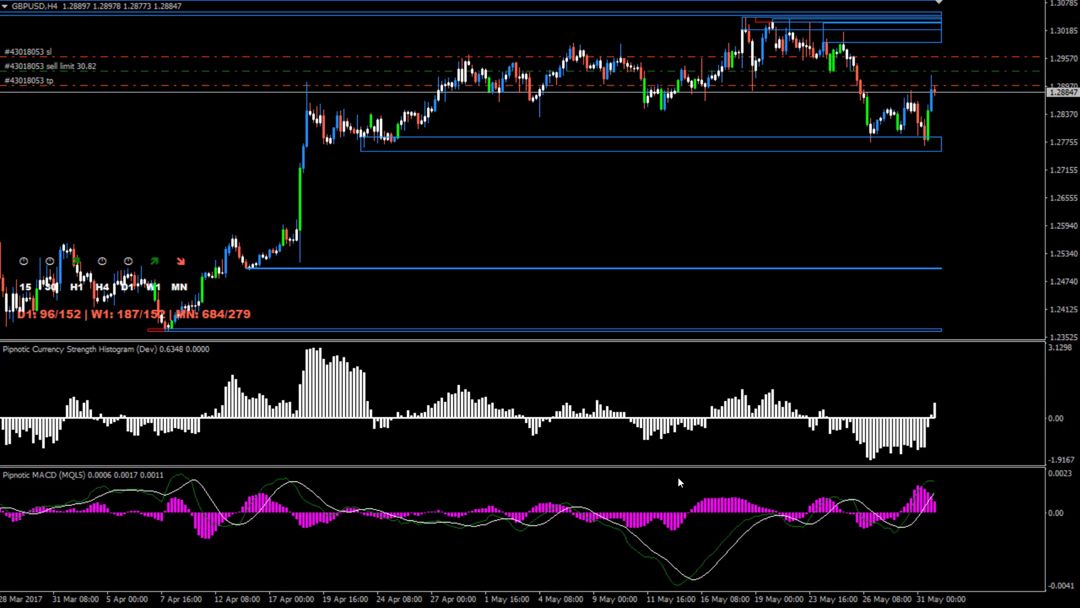
Step: Set the Period input of the Pipnotic MACD (MQL5) indicator to 3434
{"action": "double_click", "coordinate": [720, 504]}
{"action": "left_click", "coordinate": [424, 227]}
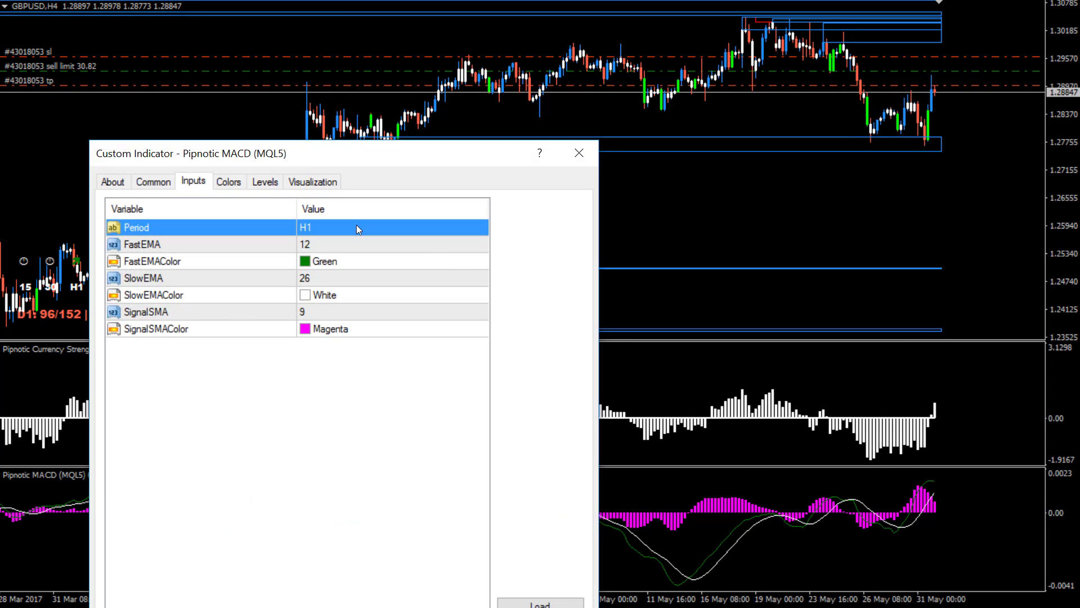
{"action": "left_click", "coordinate": [424, 226]}
{"action": "type", "text": "3434"}
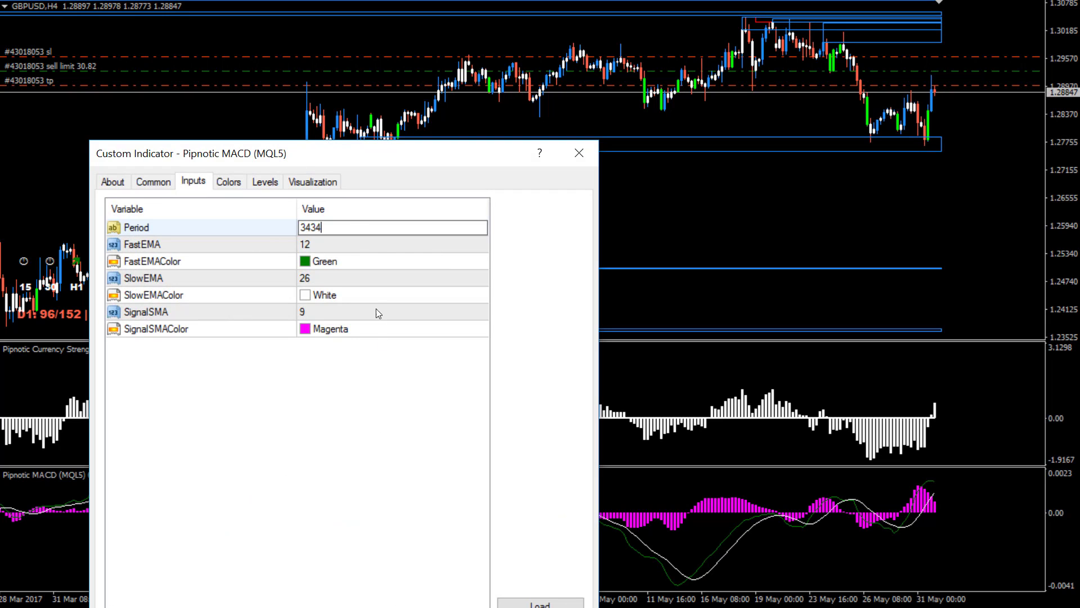
{"action": "left_click", "coordinate": [121, 395]}
{"action": "key", "text": "Return"}
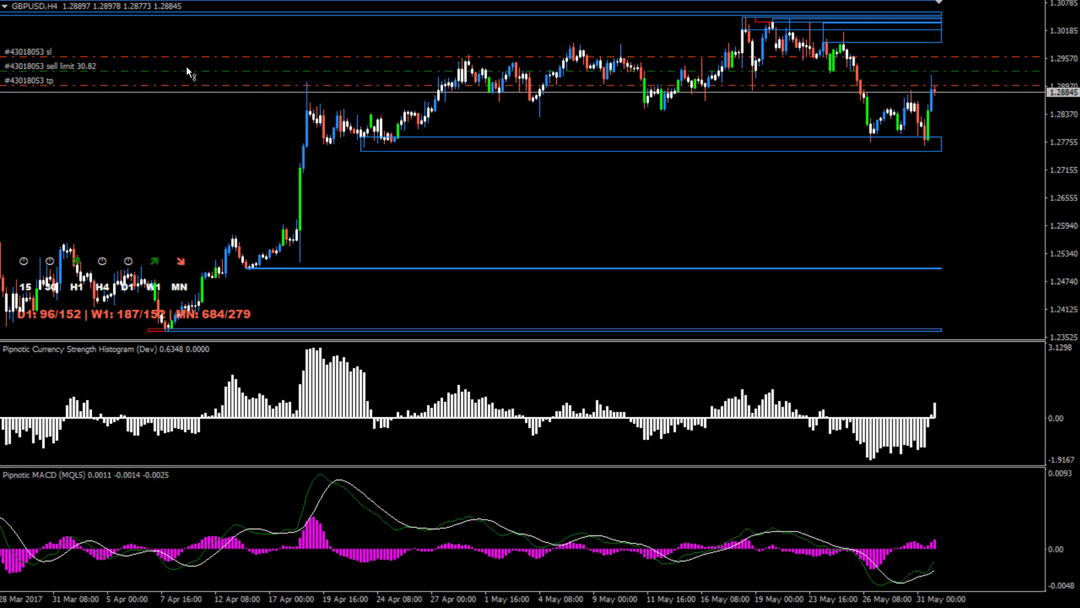
Step: Look over the symbol quotes in the Market Watch and close it
{"action": "key", "text": "ctrl+m"}
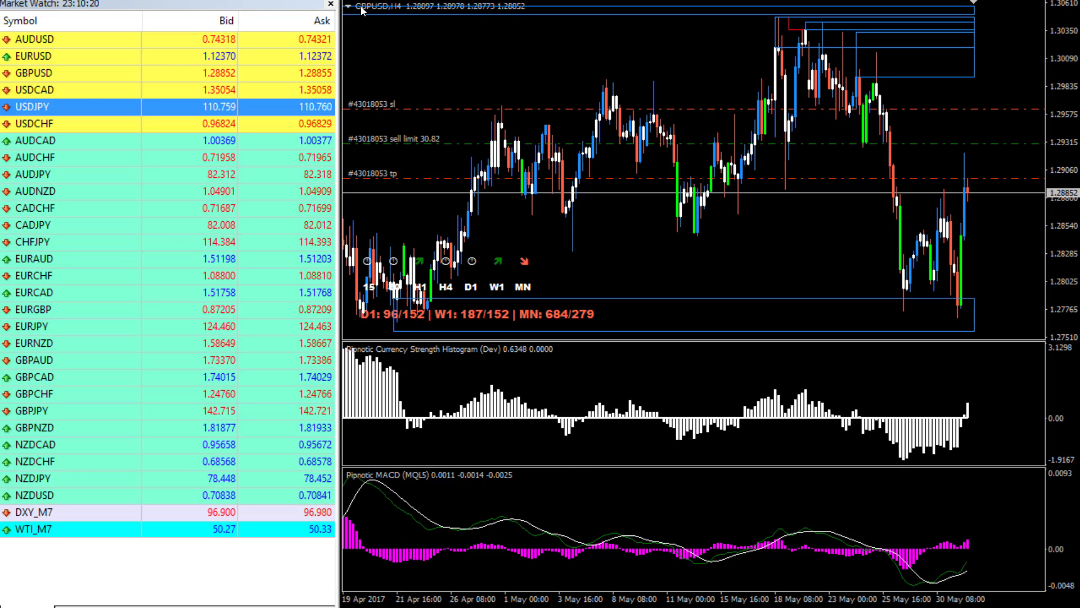
{"action": "left_click", "coordinate": [331, 4]}
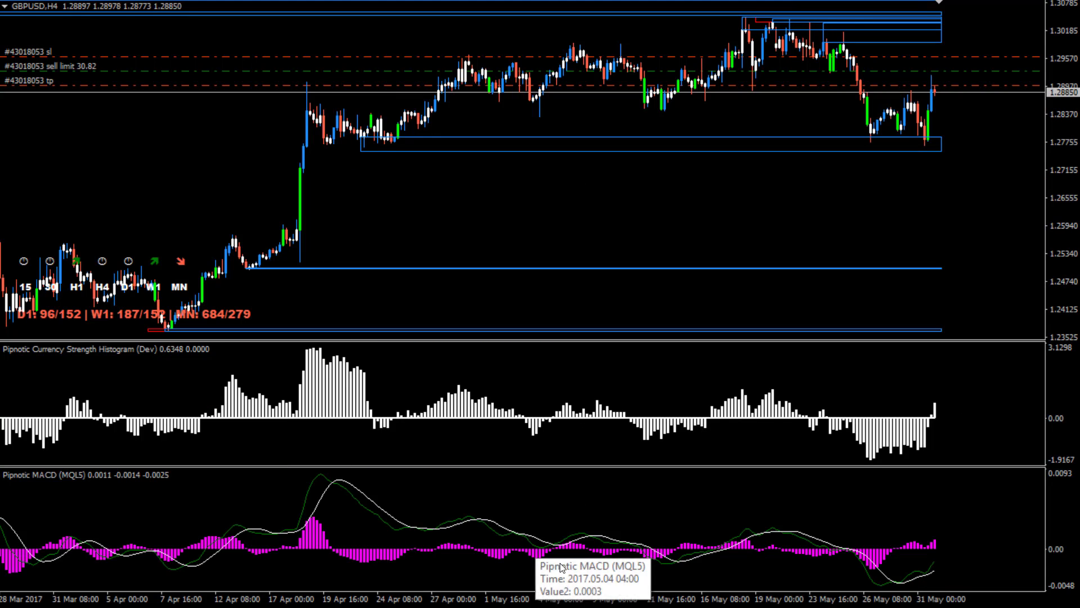
Step: Delete the Pipnotic MACD (MQL5) indicator from the GBPUSD H4 chart
{"action": "mouse_move", "coordinate": [583, 543]}
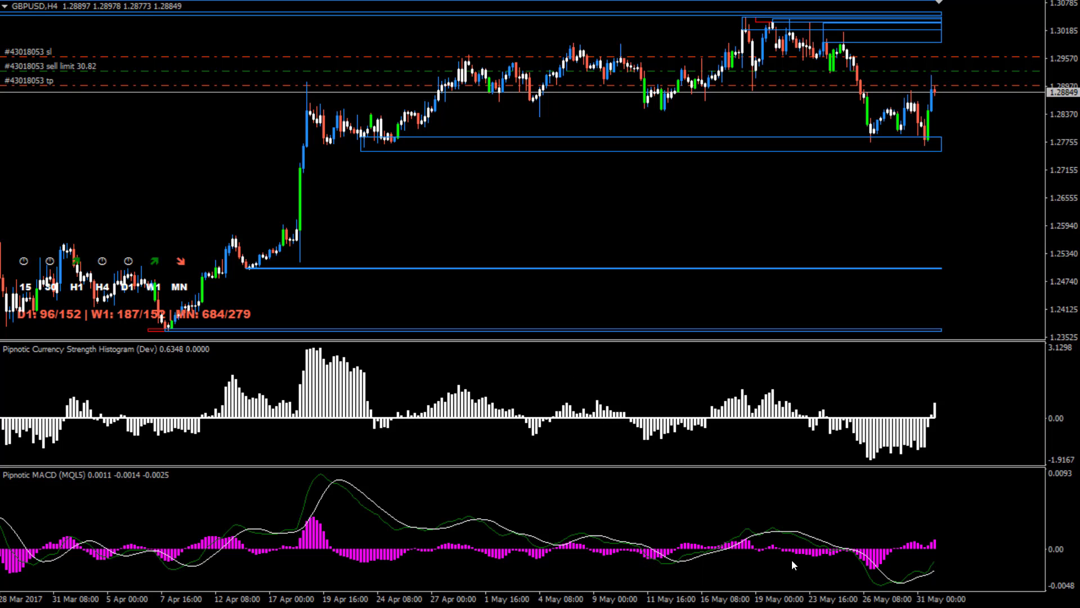
{"action": "right_click", "coordinate": [880, 558]}
{"action": "left_click", "coordinate": [903, 582]}
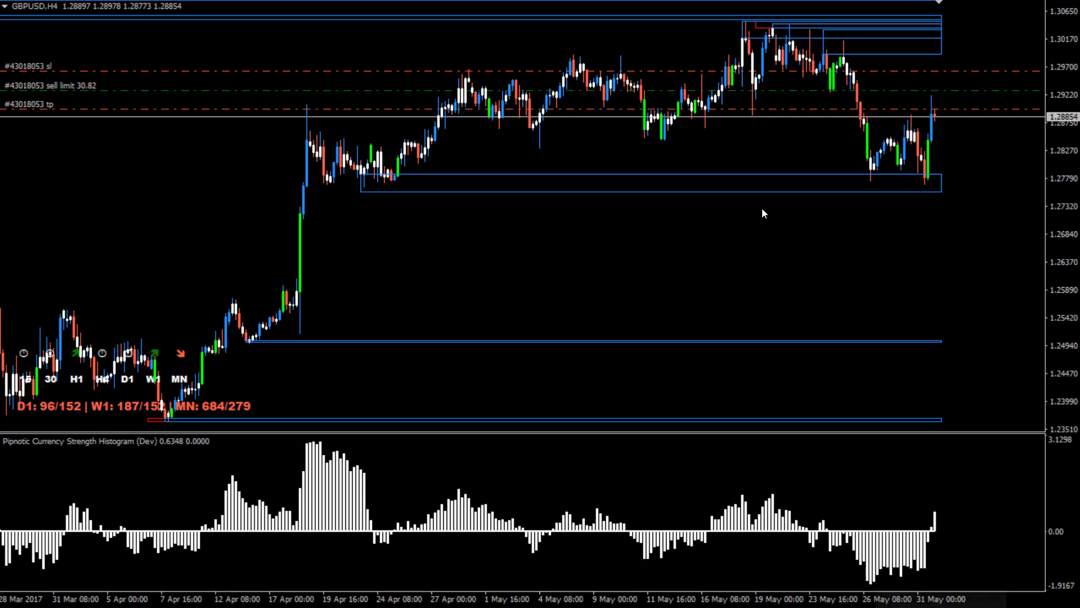
Step: Examine the GBPUSD zones and strength histogram on the H1 timeframe and return to H4
{"action": "key", "text": "Return"}
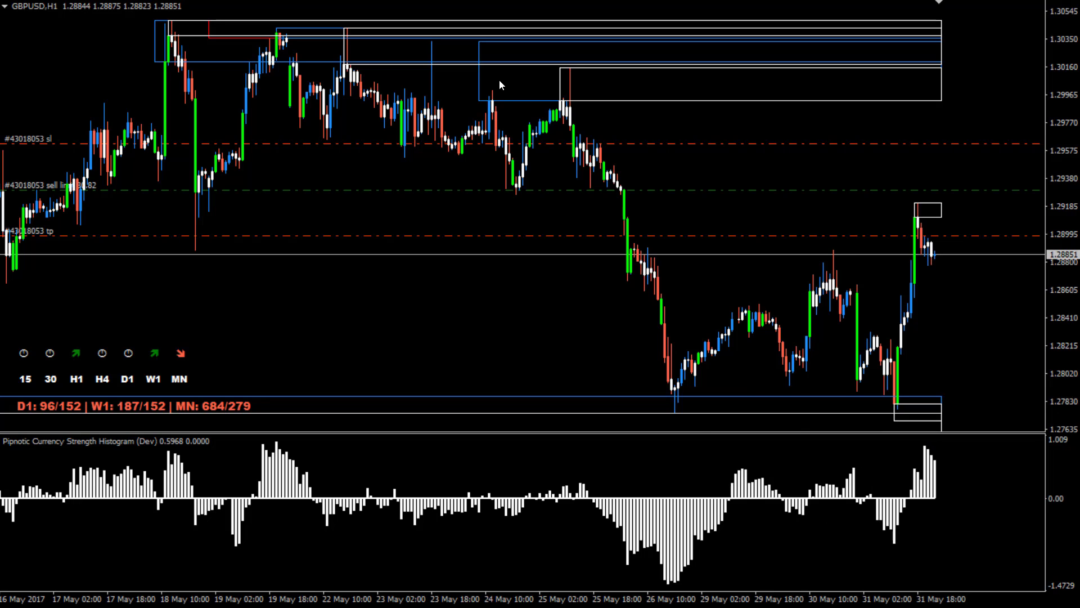
{"action": "key", "text": "h"}
{"action": "key", "text": "4"}
{"action": "key", "text": "Return"}
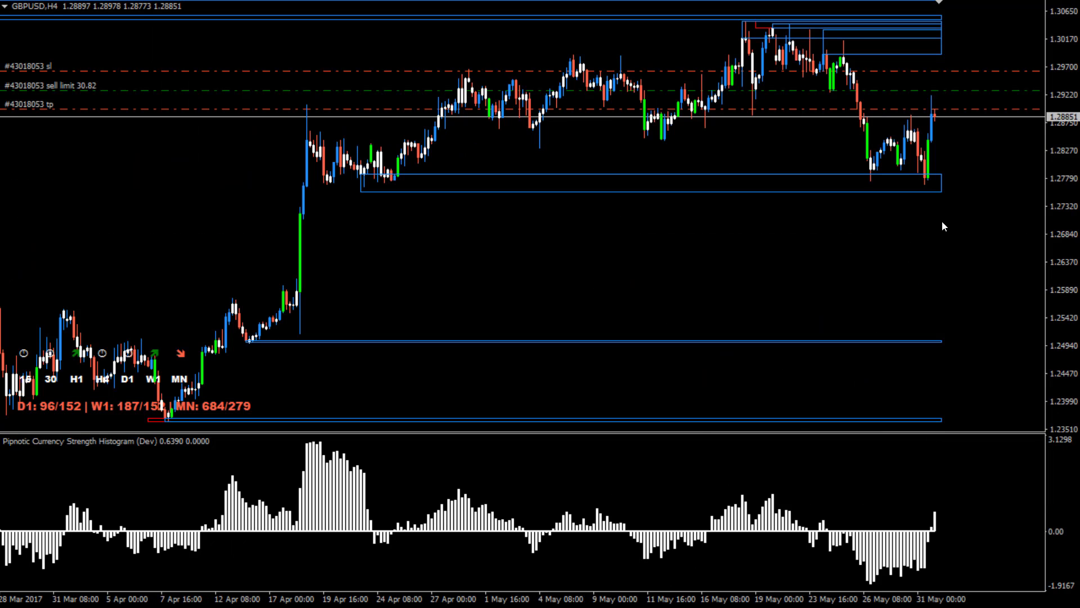
Step: Compare the GBPUSD zones, pending order levels and strength histogram on the H1 and H4 timeframes
{"action": "mouse_move", "coordinate": [896, 561]}
{"action": "type", "text": "H1"}
{"action": "key", "text": "Return"}
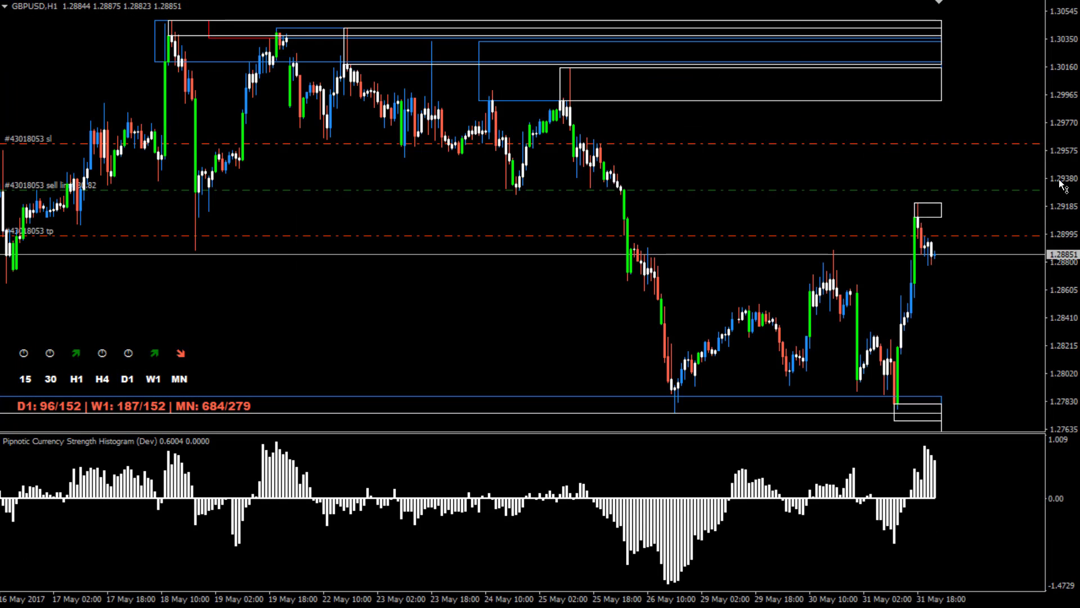
{"action": "left_click_drag", "start_coordinate": [1067, 306], "coordinate": [1072, 321]}
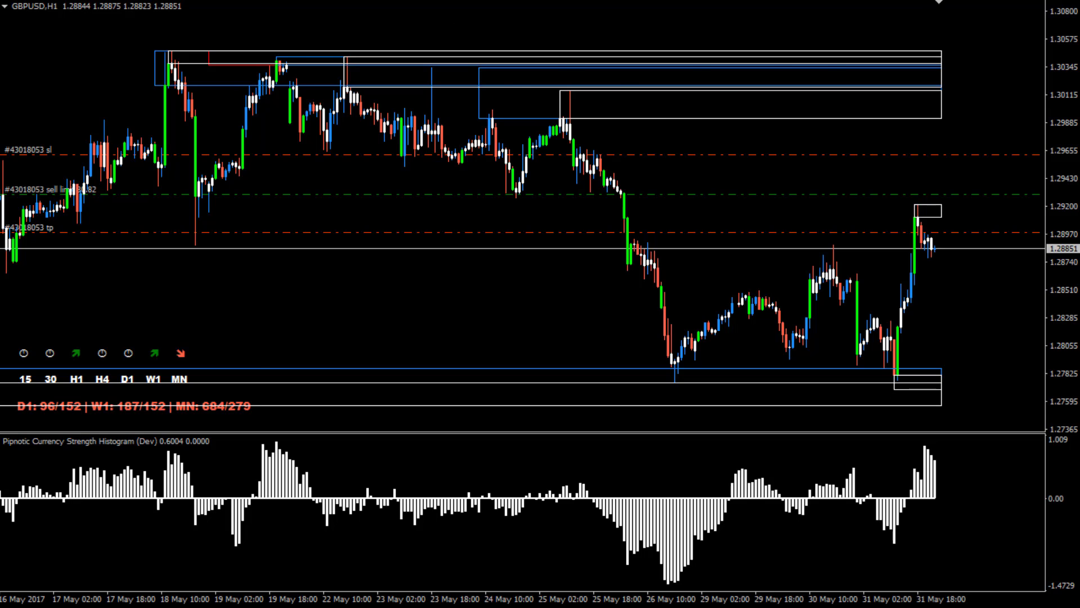
{"action": "left_click", "coordinate": [444, 1]}
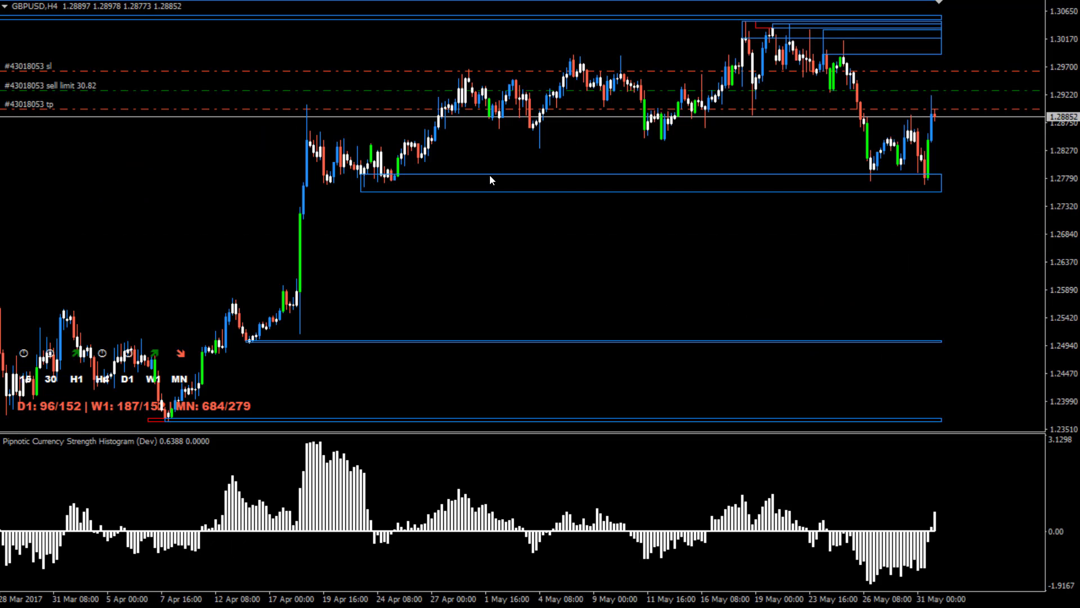
{"action": "left_click", "coordinate": [444, 2]}
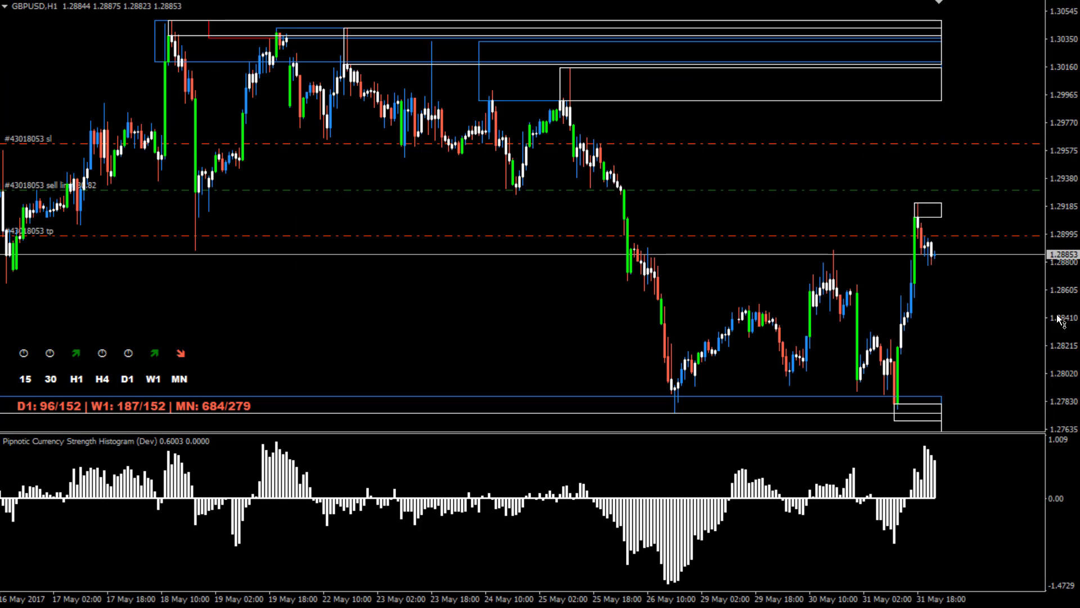
{"action": "left_click_drag", "start_coordinate": [1061, 322], "coordinate": [1066, 348]}
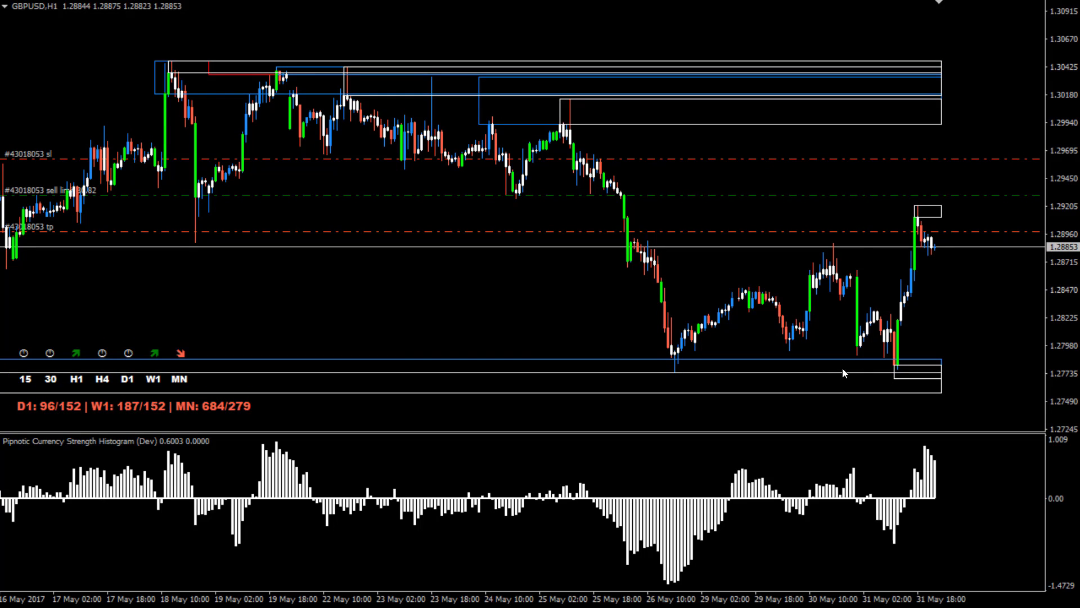
{"action": "mouse_move", "coordinate": [941, 394]}
{"action": "left_mouse_down"}
{"action": "mouse_move", "coordinate": [951, 401]}
{"action": "mouse_move", "coordinate": [947, 391]}
{"action": "left_mouse_up"}
Step: Examine the GBPUSD weekly chart, lining up the August 2014 price drop with the strength histogram using the crosshair
{"action": "left_click", "coordinate": [484, 2]}
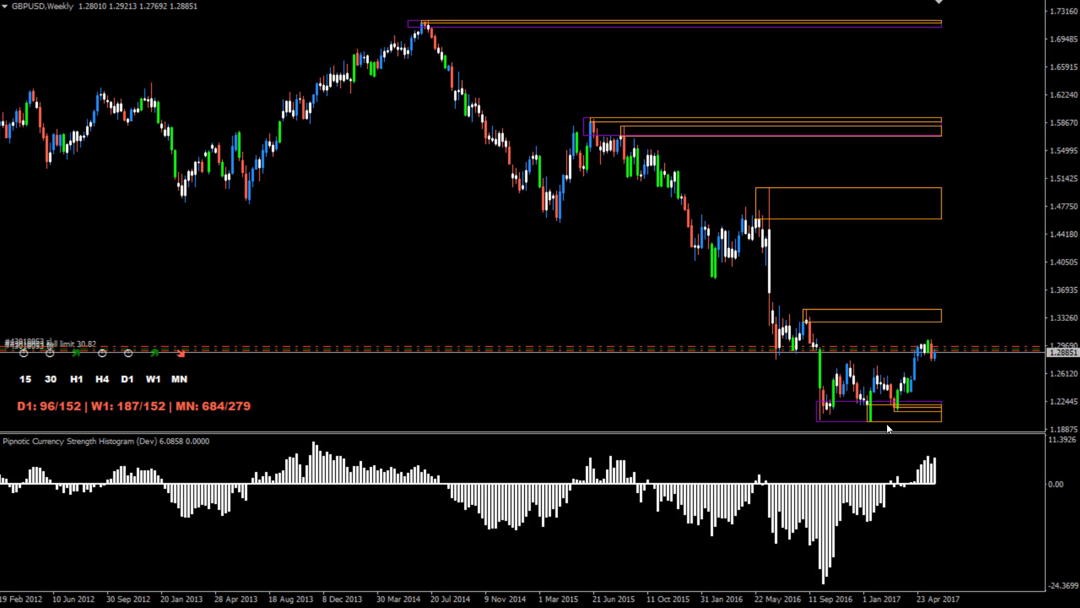
{"action": "mouse_move", "coordinate": [867, 421]}
{"action": "mouse_move", "coordinate": [834, 562]}
{"action": "mouse_move", "coordinate": [325, 470]}
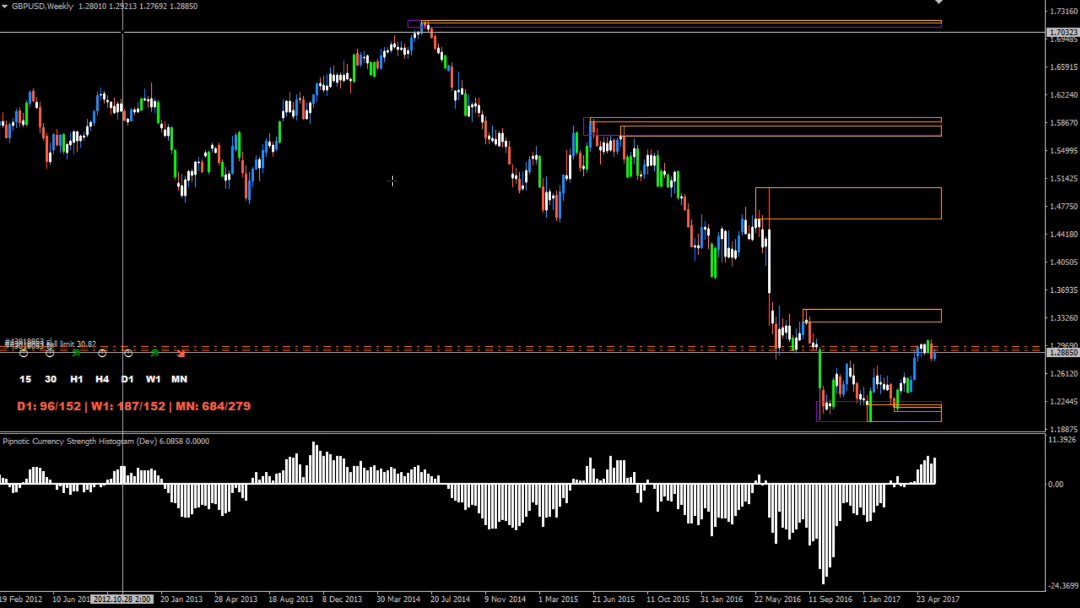
{"action": "middle_click", "coordinate": [452, 240]}
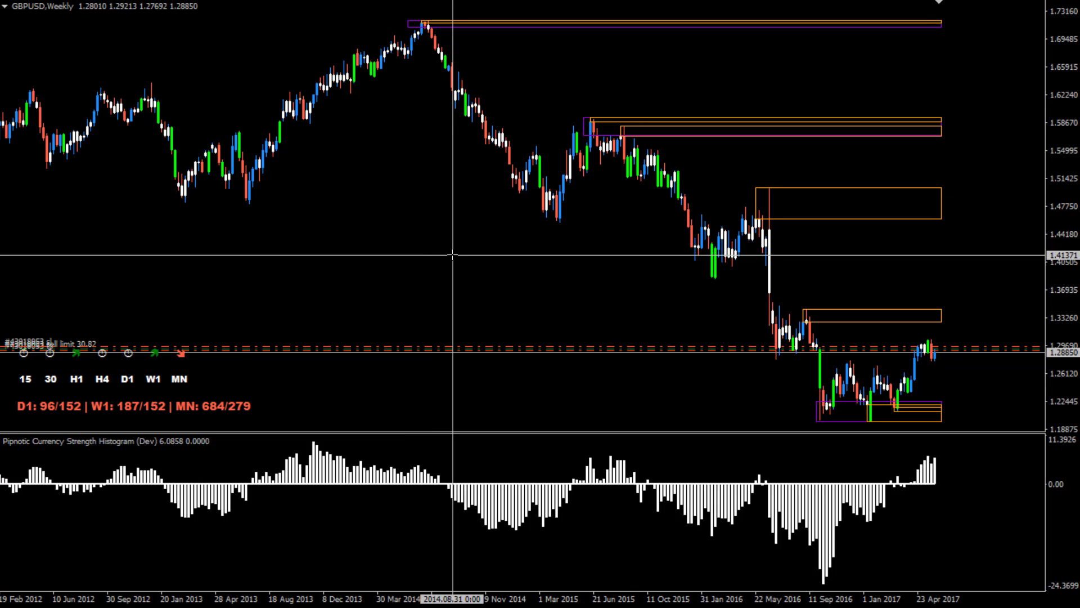
{"action": "key", "text": "Escape"}
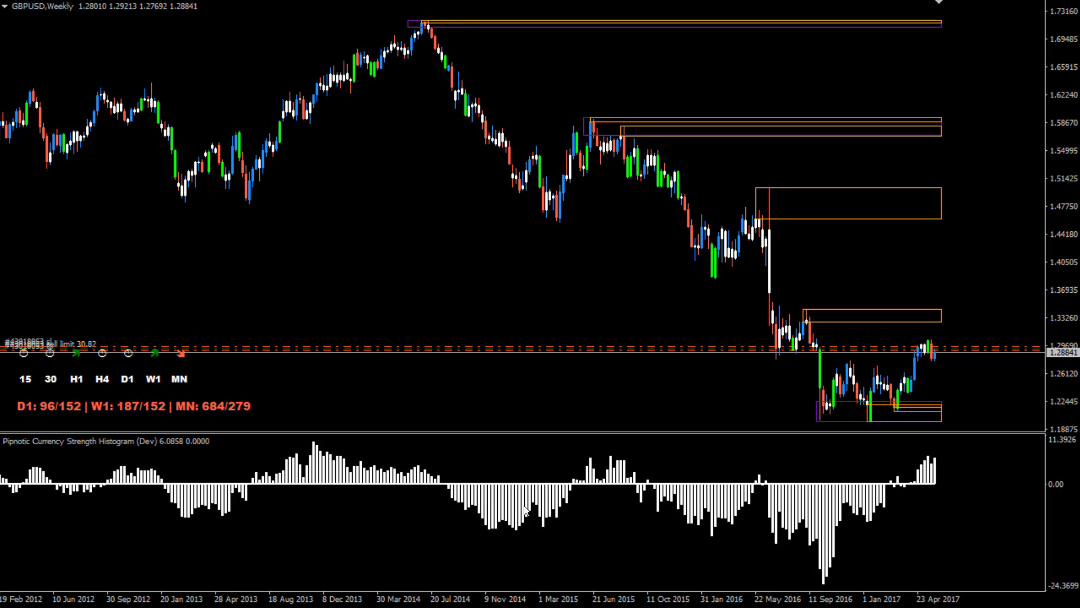
{"action": "middle_click", "coordinate": [441, 149]}
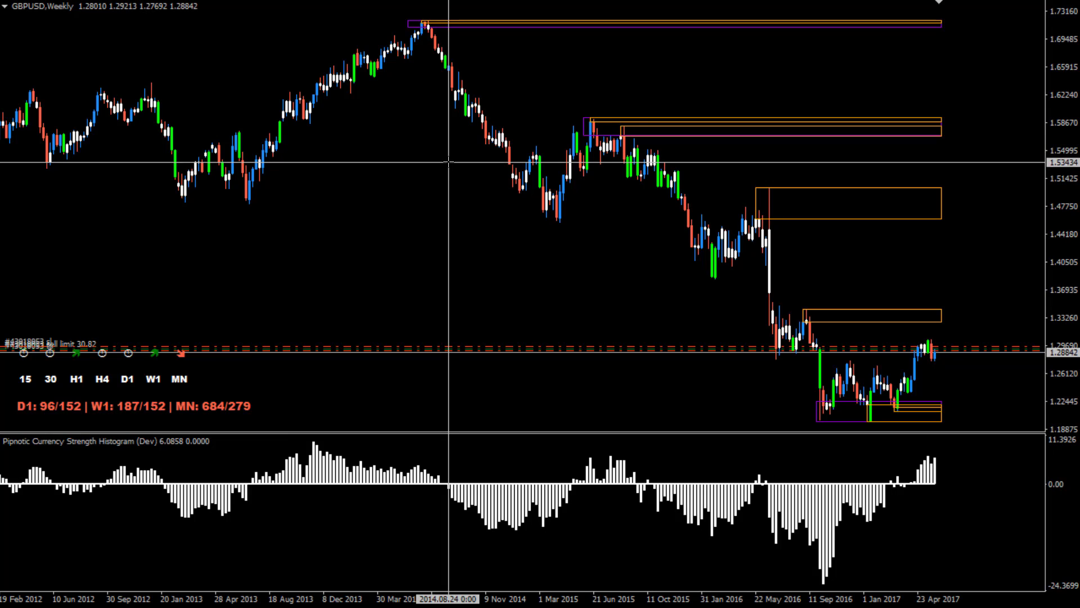
{"action": "middle_click", "coordinate": [448, 162]}
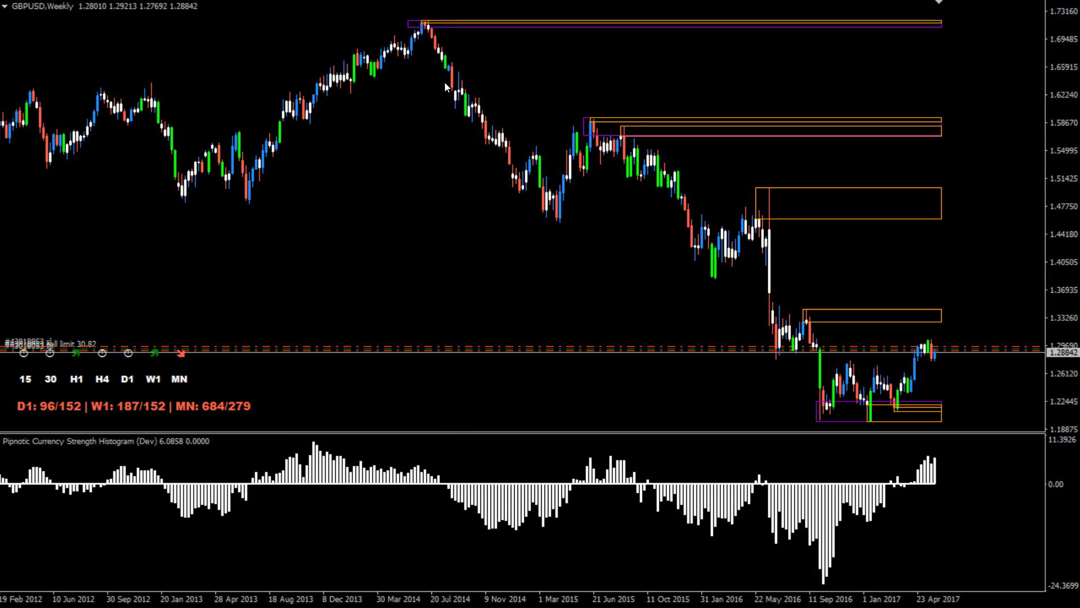
Step: Mark the GBPUSD weekly chart with a vertical line at 2014.08.31
{"action": "mouse_move", "coordinate": [454, 85]}
{"action": "key", "text": "d"}
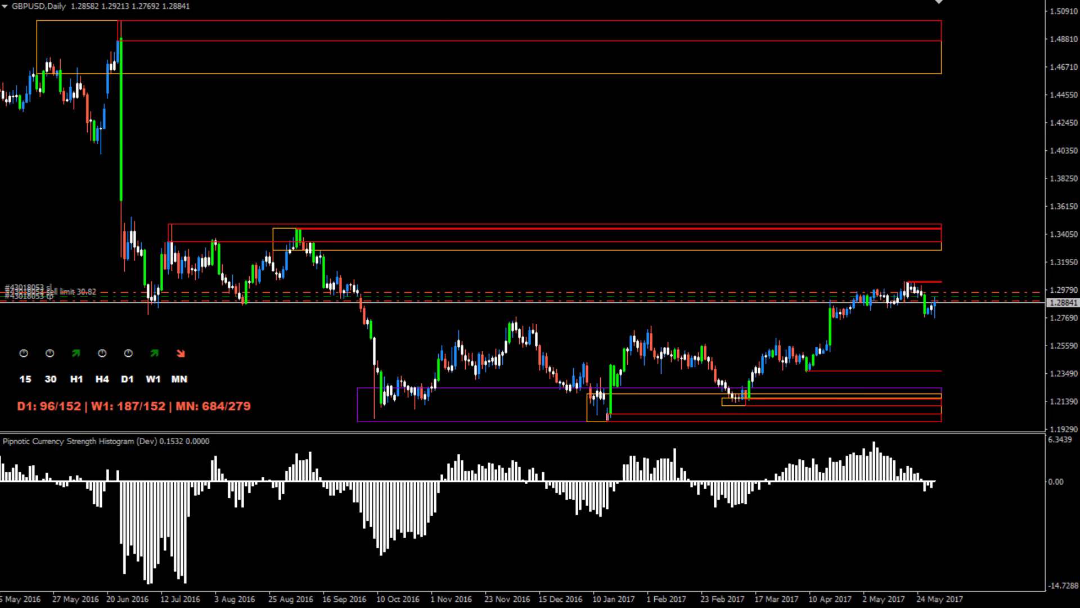
{"action": "scroll", "coordinate": [471, 177], "scroll_direction": "up", "scroll_amount": 10}
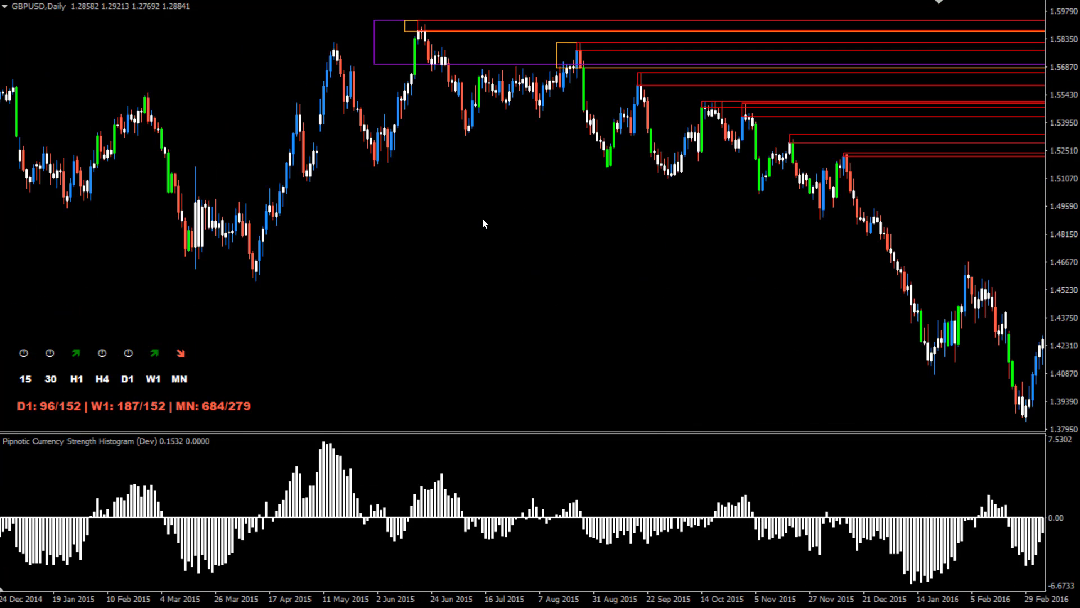
{"action": "scroll", "coordinate": [482, 218], "scroll_direction": "down", "scroll_amount": 10}
{"action": "key", "text": "w"}
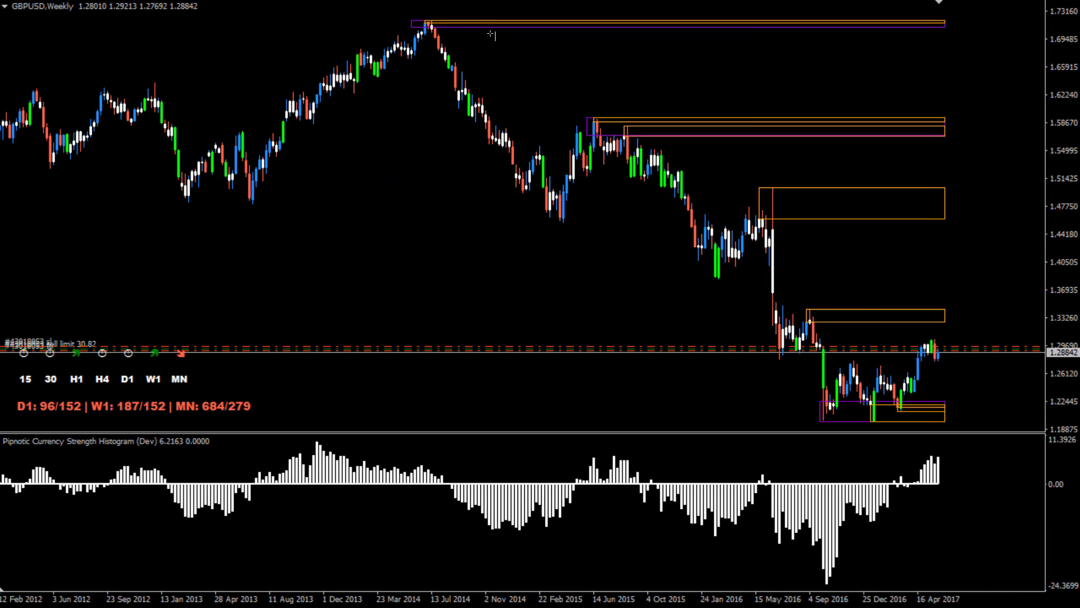
{"action": "left_click", "coordinate": [455, 81]}
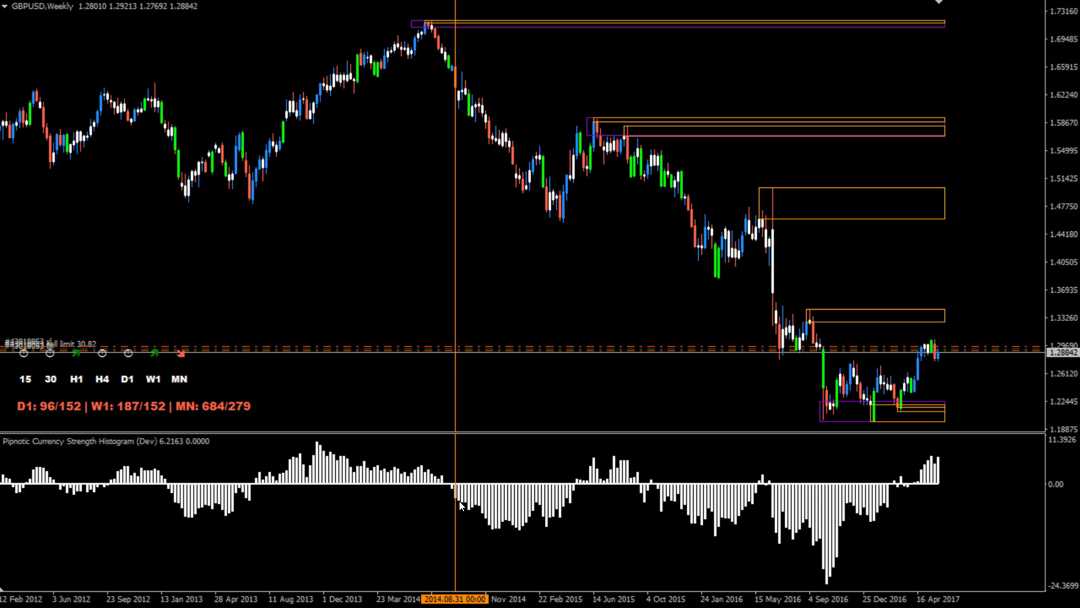
Step: Examine the daily GBPUSD supply zones and strength histogram from the 2014.08.31 vertical line onward
{"action": "mouse_move", "coordinate": [453, 487]}
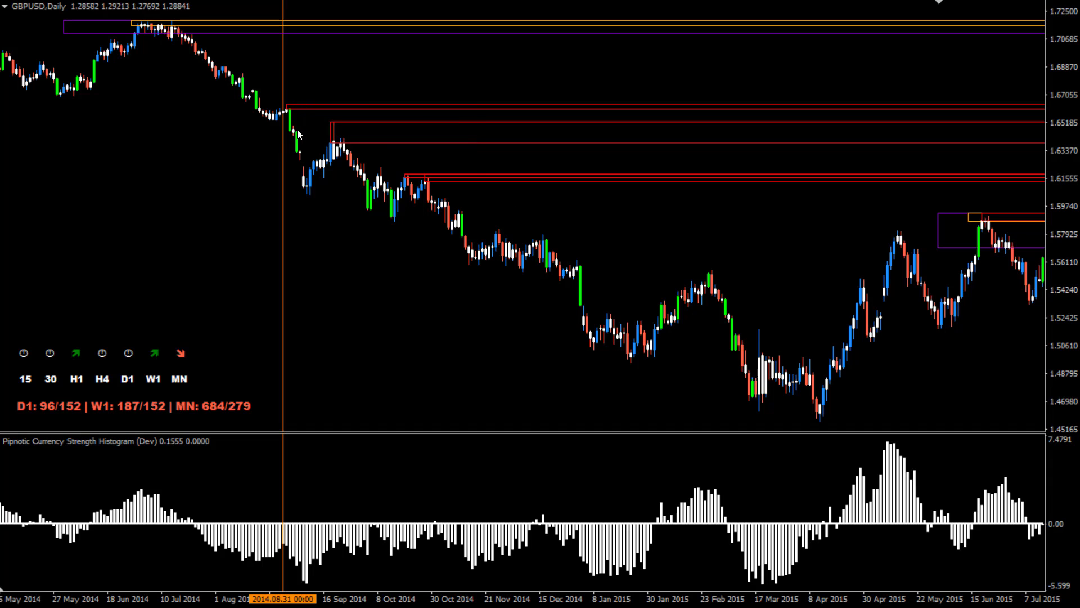
{"action": "mouse_move", "coordinate": [290, 105]}
{"action": "mouse_move", "coordinate": [783, 542]}
{"action": "mouse_move", "coordinate": [347, 150]}
Step: Add a second vertical line on the GBPUSD weekly chart and place it at 2015.05.10
{"action": "key", "text": "w"}
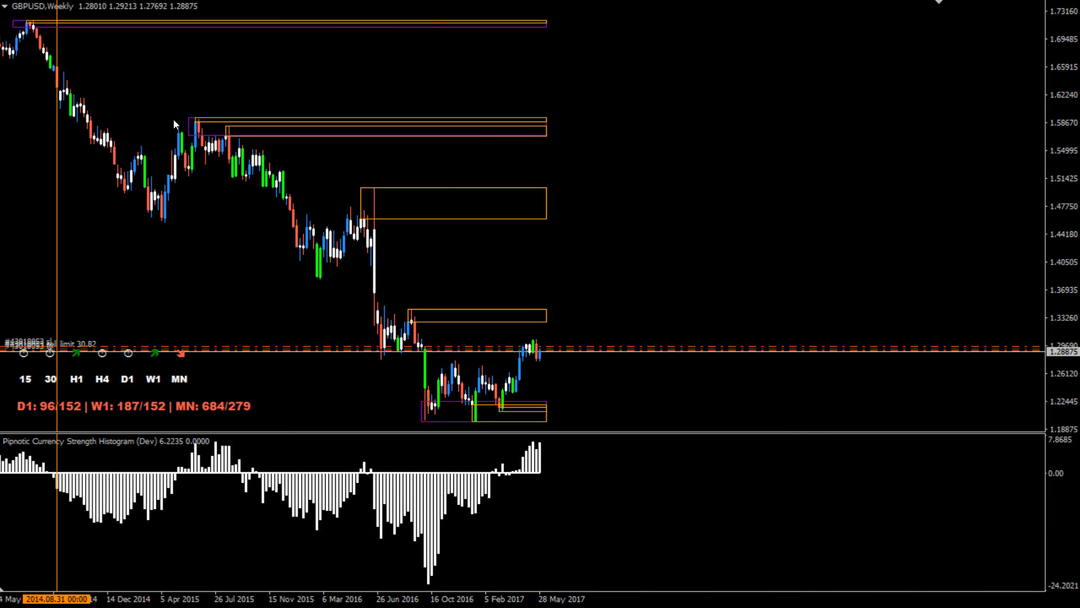
{"action": "left_click_drag", "start_coordinate": [134, 163], "coordinate": [144, 151]}
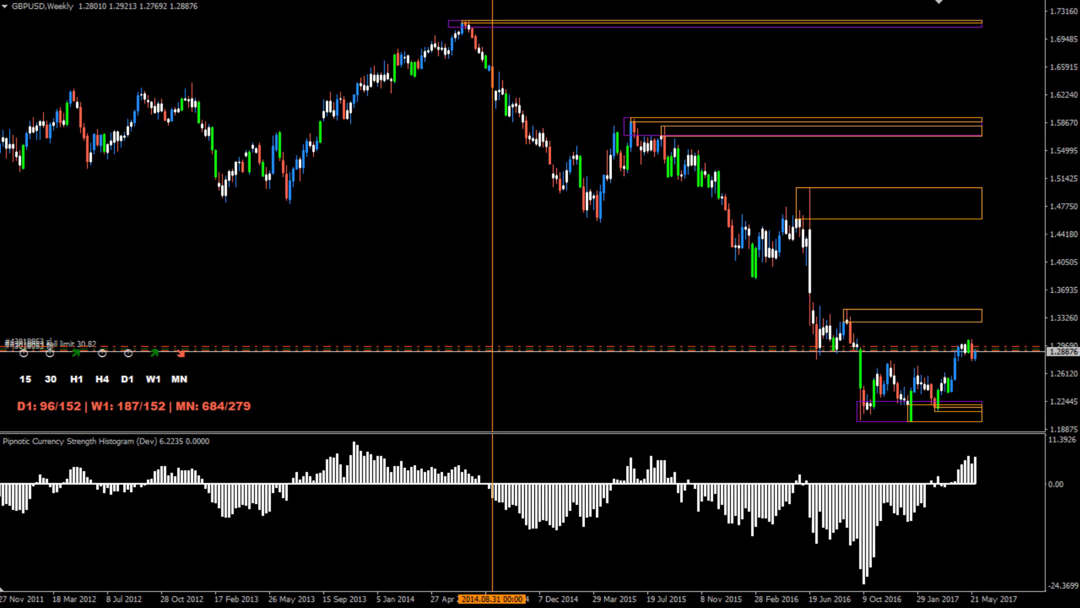
{"action": "left_click", "coordinate": [607, 391]}
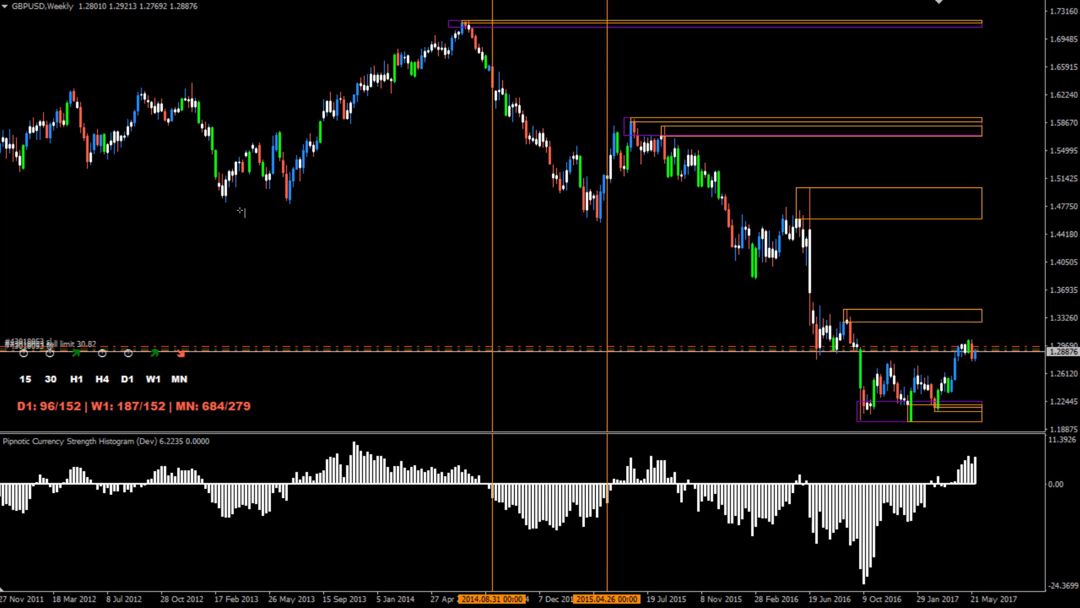
{"action": "double_click", "coordinate": [607, 388]}
{"action": "left_click_drag", "start_coordinate": [609, 387], "coordinate": [613, 388]}
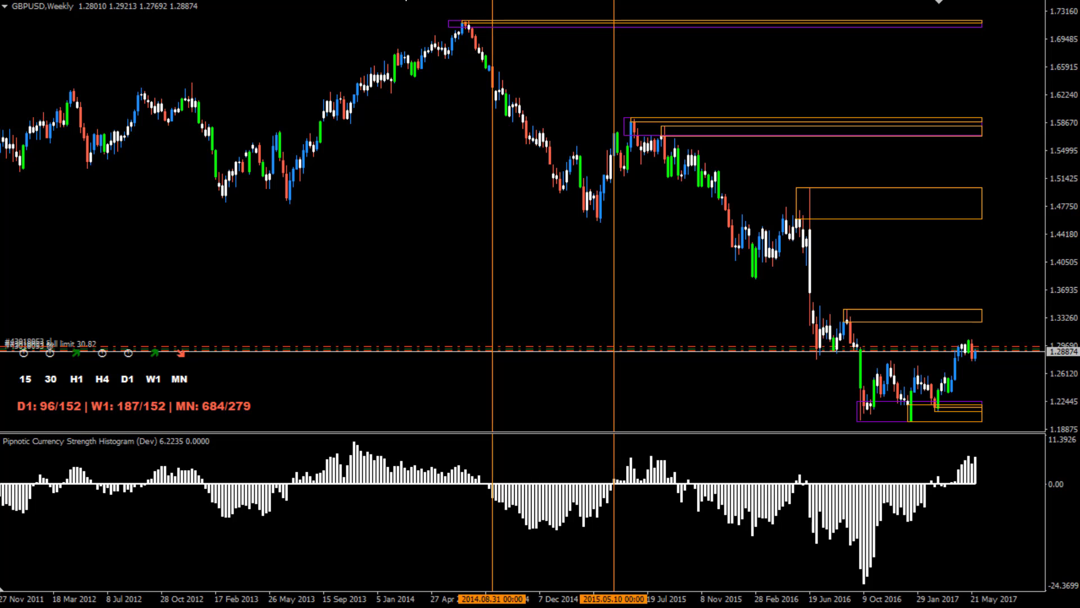
Step: Review the stretch between the two vertical lines on the GBPUSD daily chart and delete both lines
{"action": "left_click", "coordinate": [127, 378]}
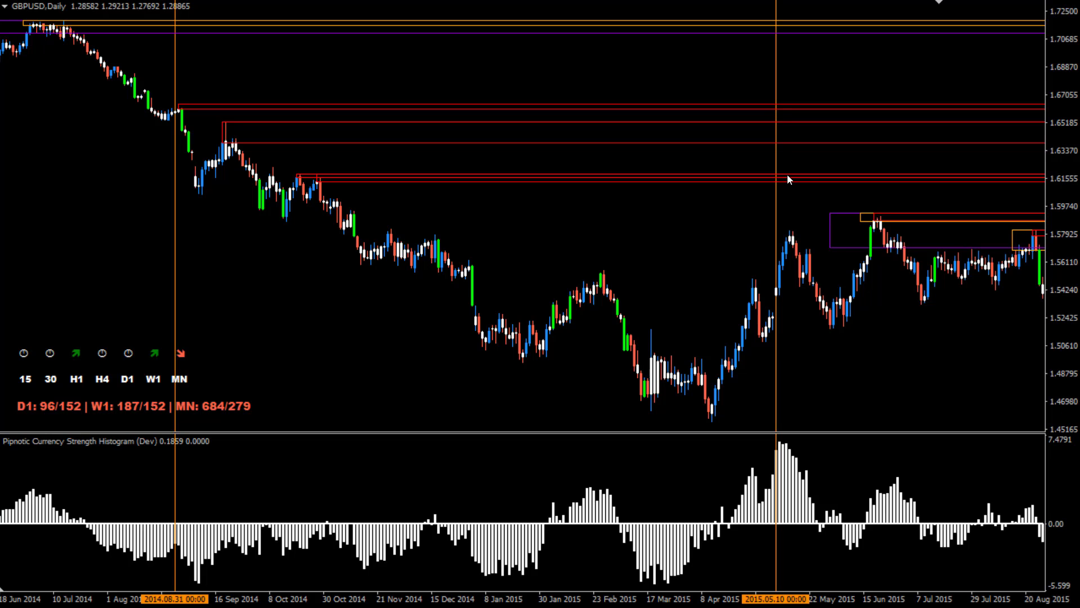
{"action": "left_click_drag", "start_coordinate": [775, 382], "coordinate": [763, 383]}
{"action": "double_click", "coordinate": [768, 380]}
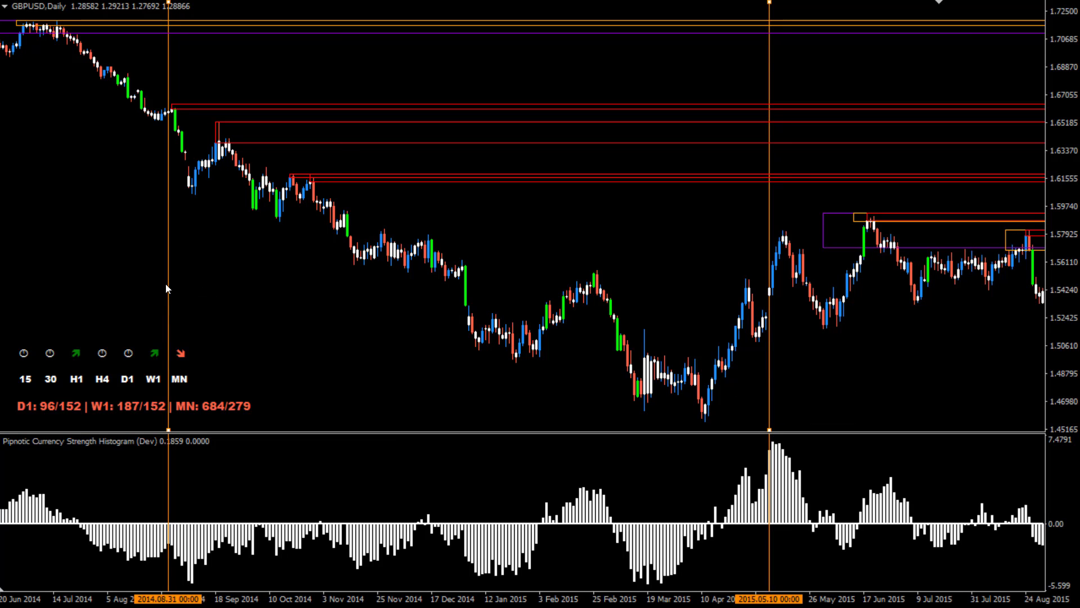
{"action": "key", "text": "Delete"}
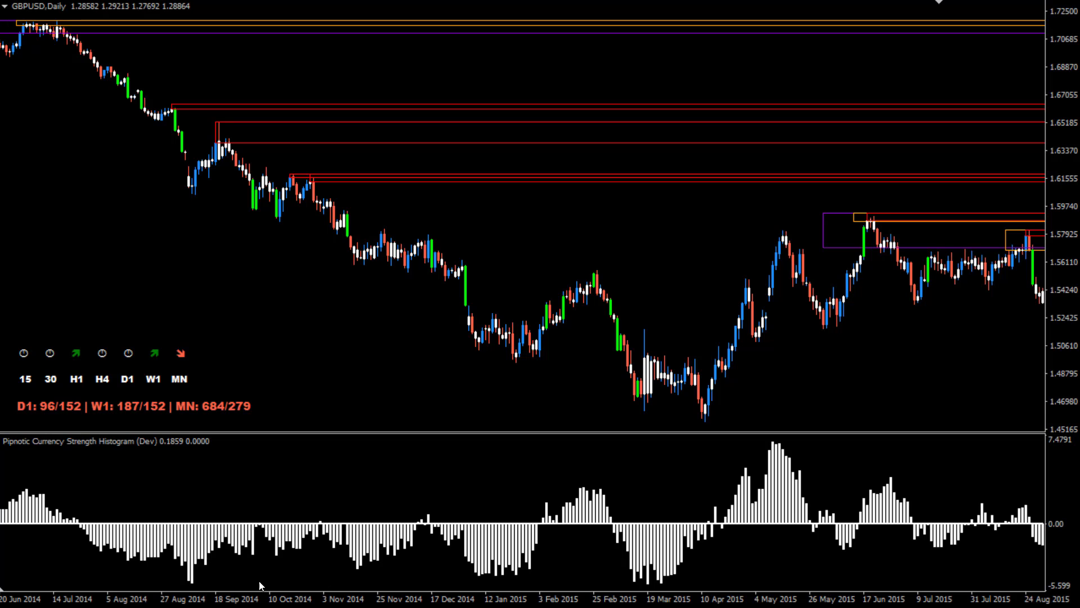
Step: Set GreaterPeriodMultipliers of the Pipnotic Supply and Demand (Dev) indicator on the AUDUSD daily chart to 1,2,3
{"action": "left_click", "coordinate": [152, 605]}
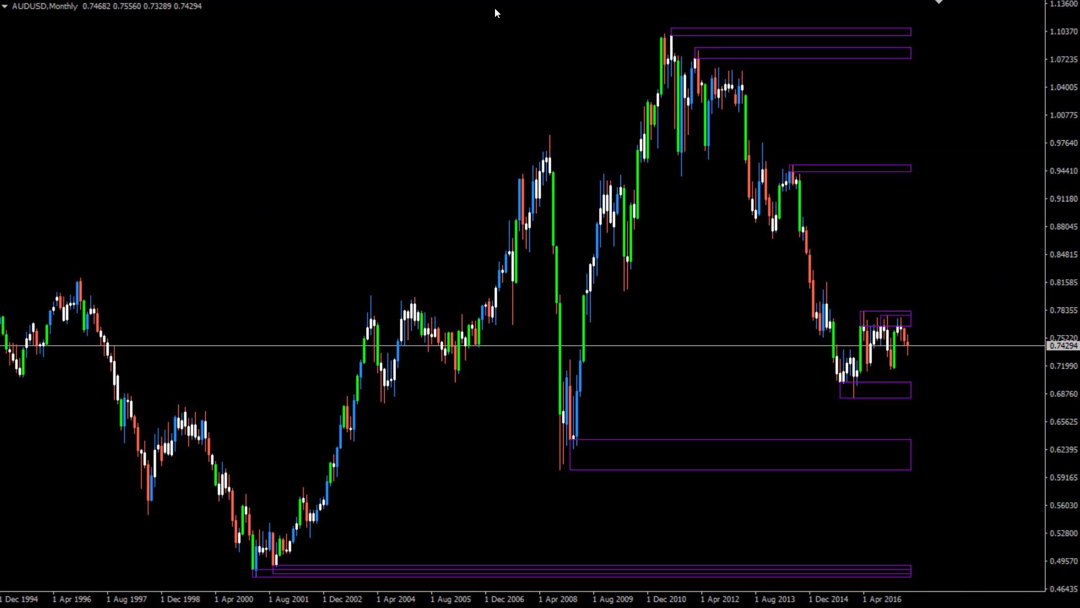
{"action": "key", "text": "ctrl+Tab"}
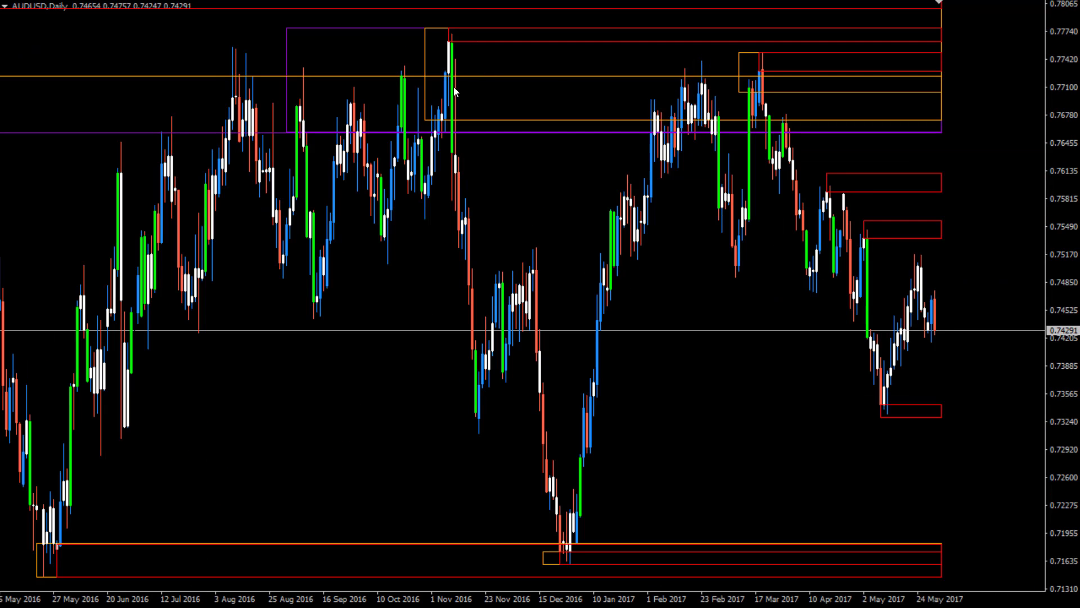
{"action": "right_click", "coordinate": [330, 50]}
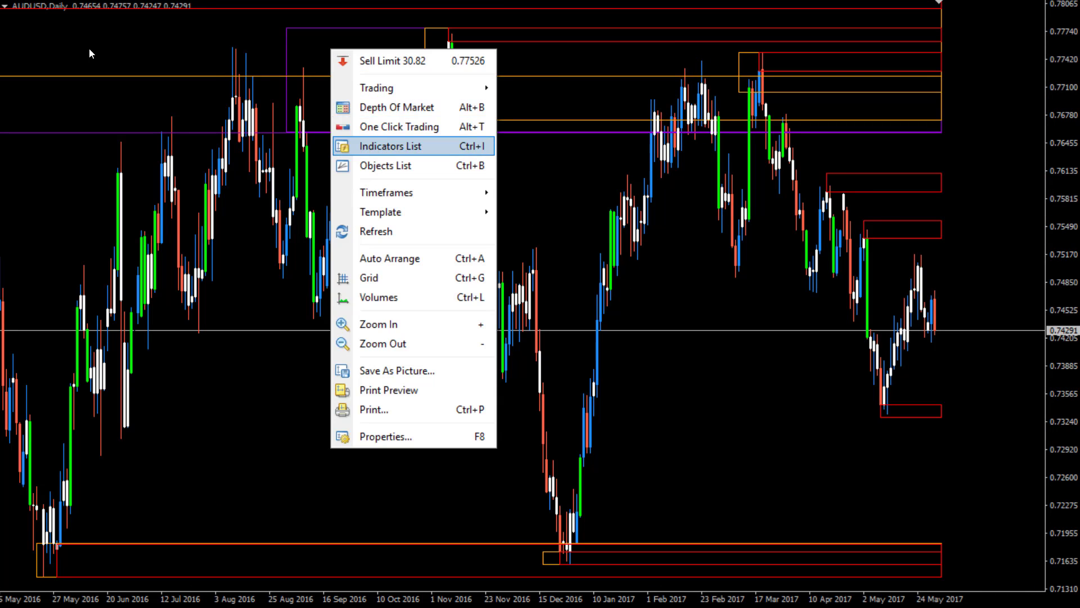
{"action": "left_click", "coordinate": [368, 153]}
{"action": "double_click", "coordinate": [215, 232]}
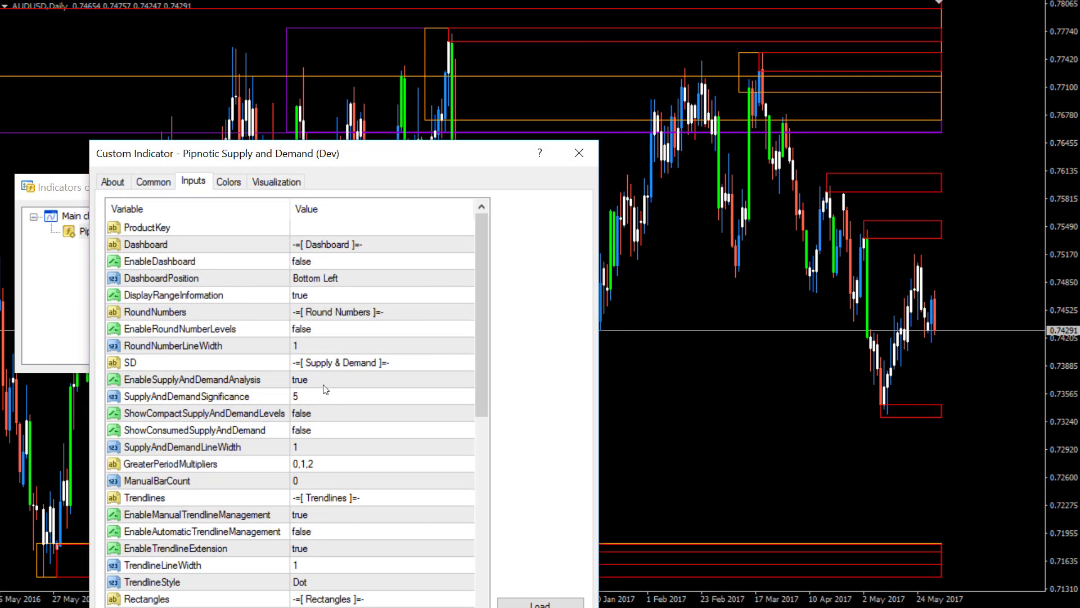
{"action": "double_click", "coordinate": [312, 461]}
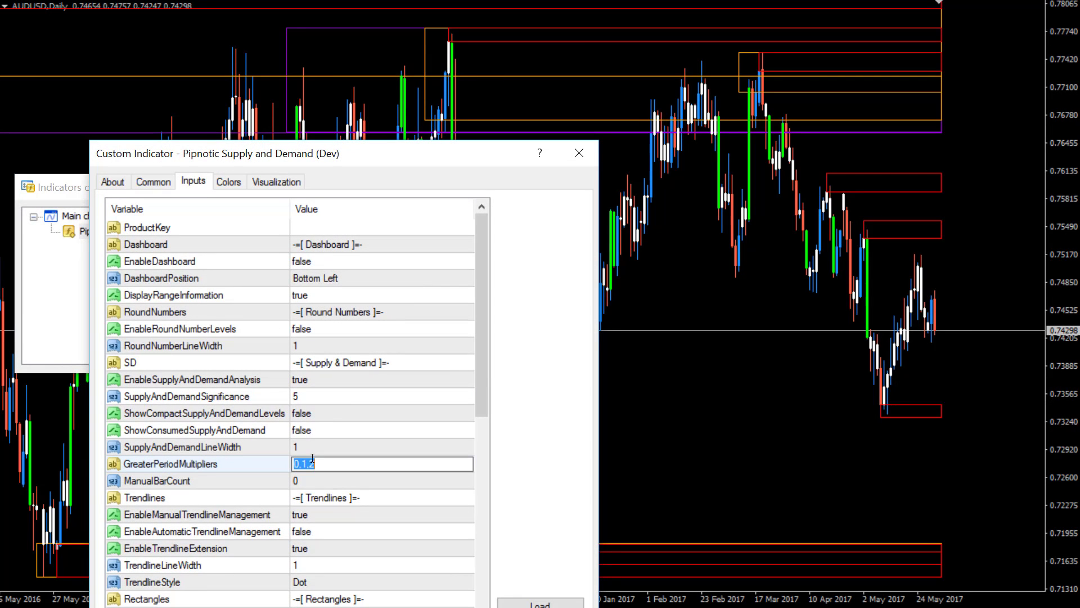
{"action": "type", "text": "1,2,3"}
{"action": "key", "text": "Return"}
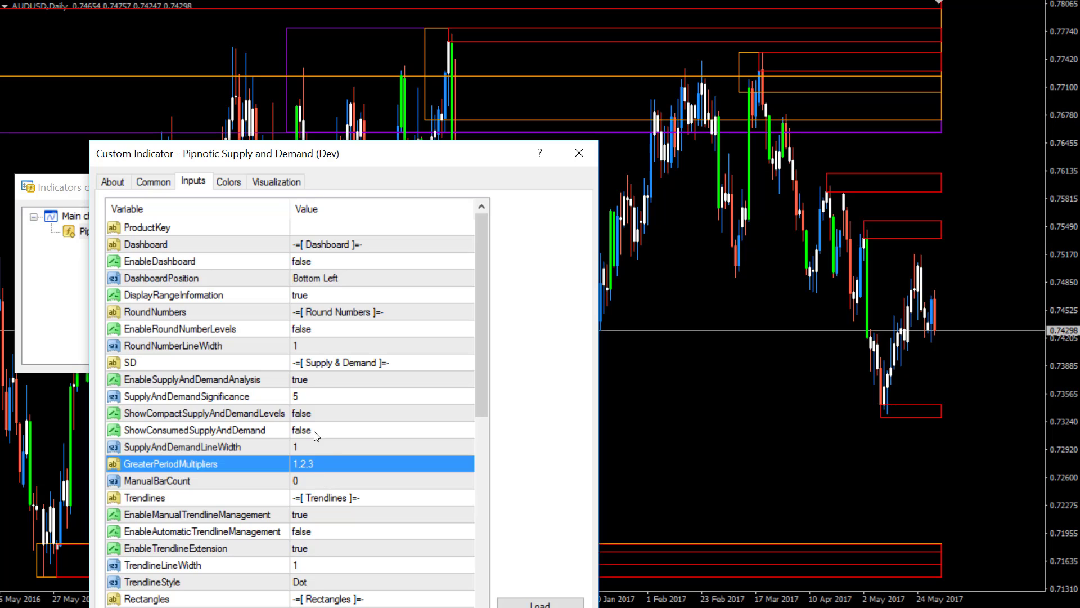
{"action": "key", "text": "Return"}
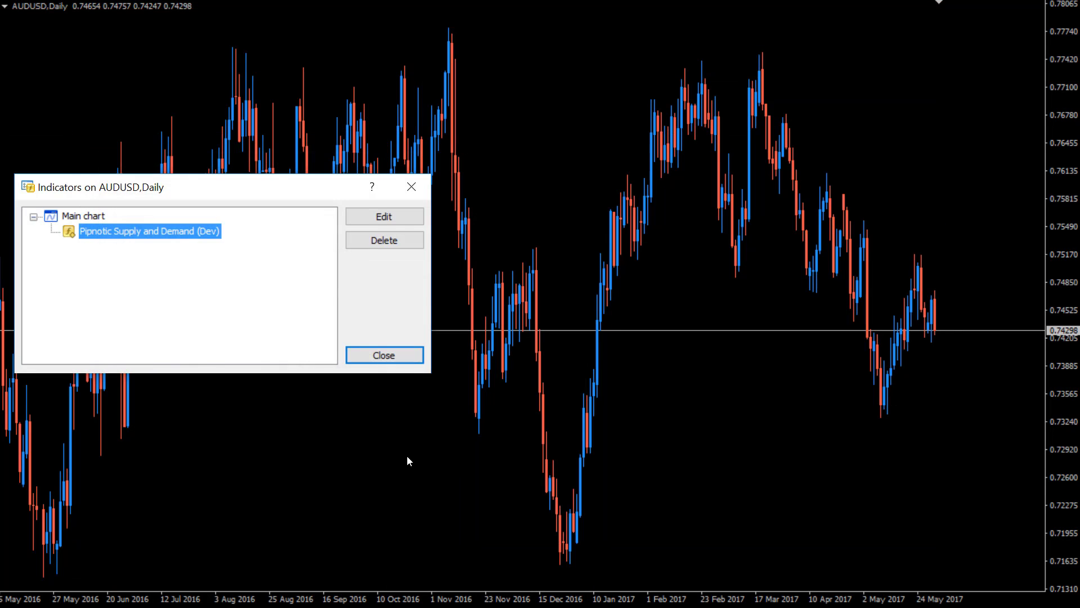
{"action": "left_click", "coordinate": [403, 362]}
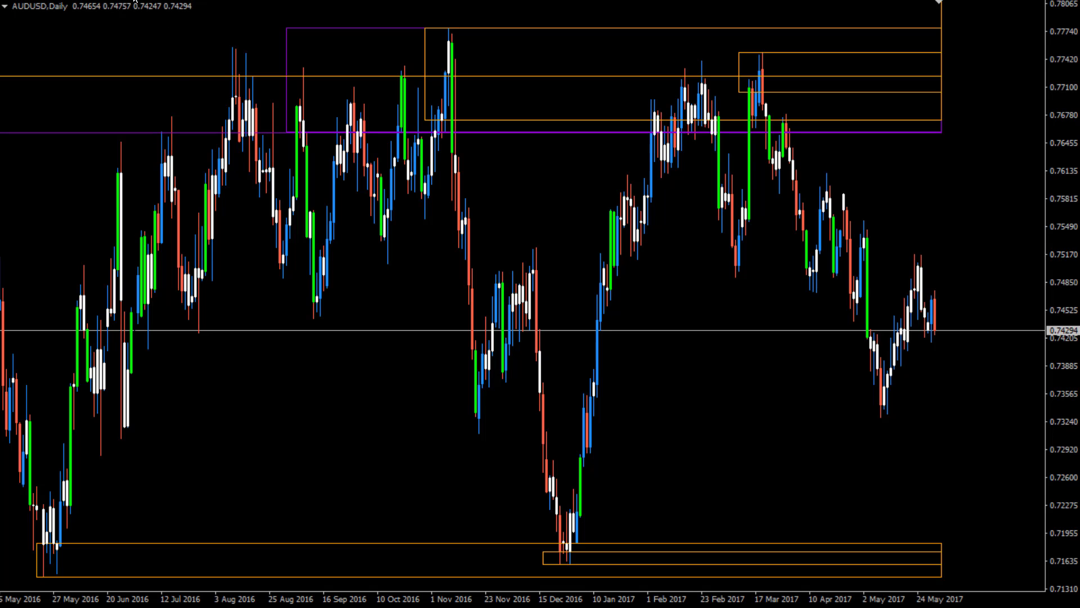
Step: Load EURUSD from the Market Watch into the chart and close the symbol list
{"action": "key", "text": "ctrl+m"}
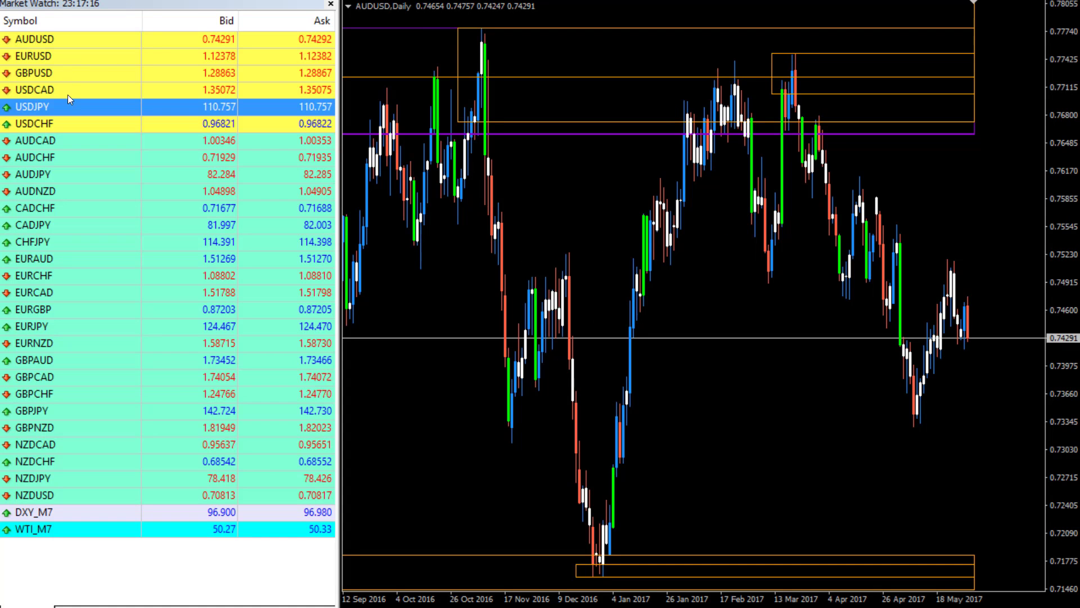
{"action": "left_click_drag", "start_coordinate": [34, 56], "coordinate": [371, 118]}
{"action": "left_click", "coordinate": [331, 4]}
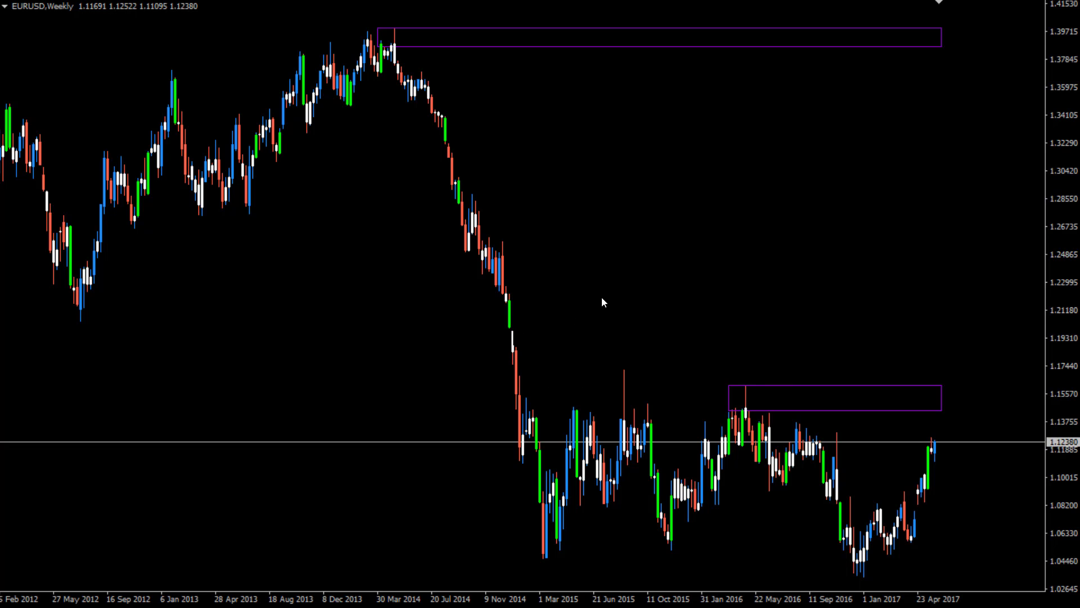
Step: Draw a supply zone rectangle from 1.19765 to 1.18423 at the late-2014 drop on the EURUSD weekly chart
{"action": "right_click", "coordinate": [562, 341]}
{"action": "key", "text": "Escape"}
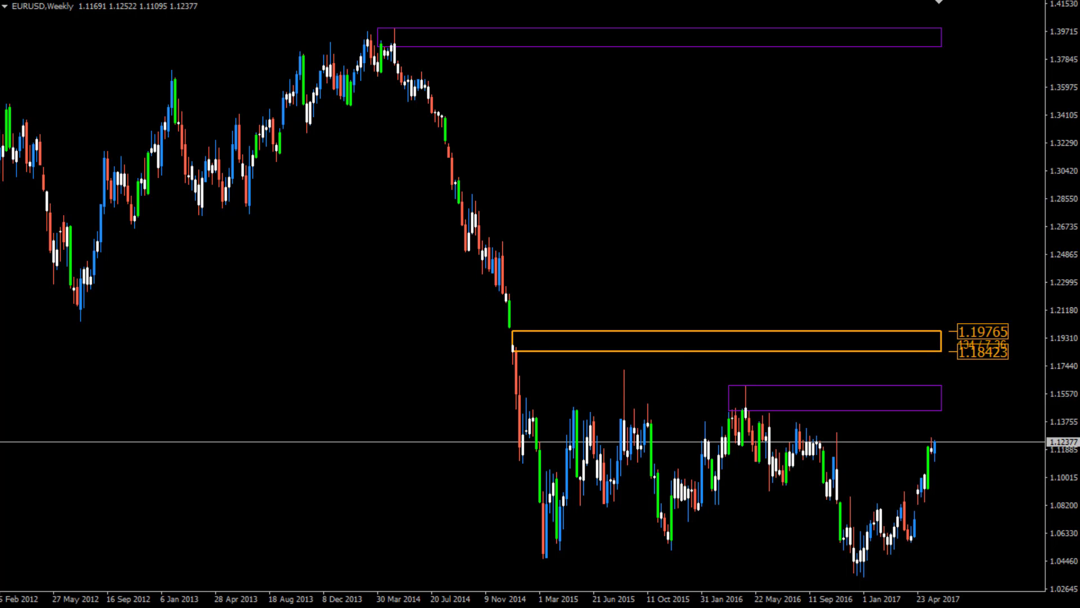
{"action": "key", "text": "minus"}
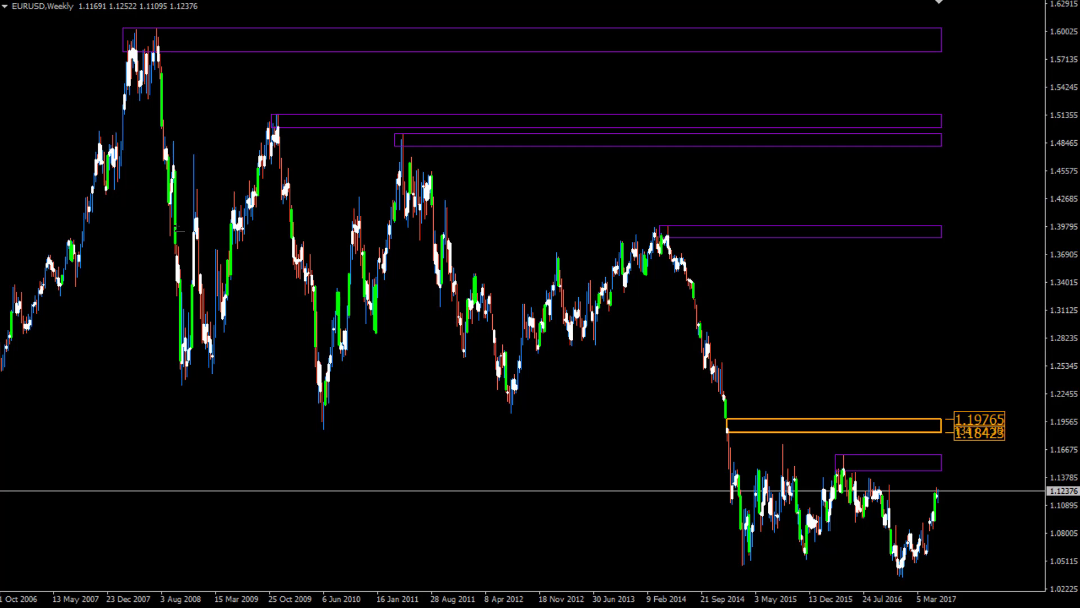
Step: Place a horizontal line at 1.20345 on the EURUSD weekly chart and check it against the earlier price history
{"action": "left_click", "coordinate": [473, 414]}
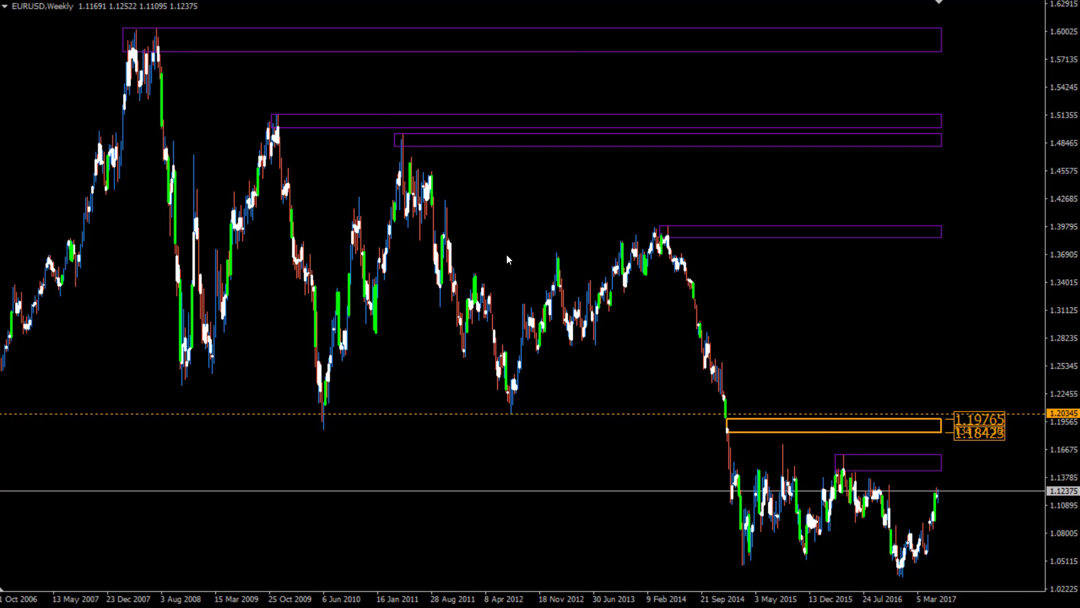
{"action": "scroll", "coordinate": [506, 259], "scroll_direction": "up", "scroll_amount": 5}
{"action": "scroll", "coordinate": [515, 472], "scroll_direction": "down", "scroll_amount": 1}
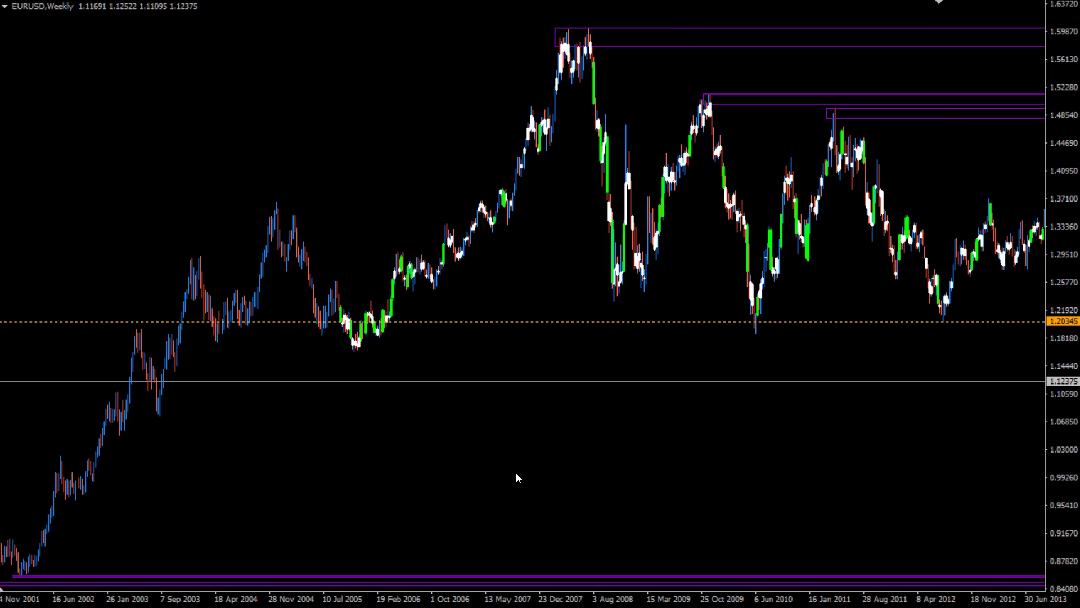
{"action": "scroll", "coordinate": [517, 475], "scroll_direction": "down", "scroll_amount": 3}
{"action": "scroll", "coordinate": [517, 477], "scroll_direction": "up", "scroll_amount": 1}
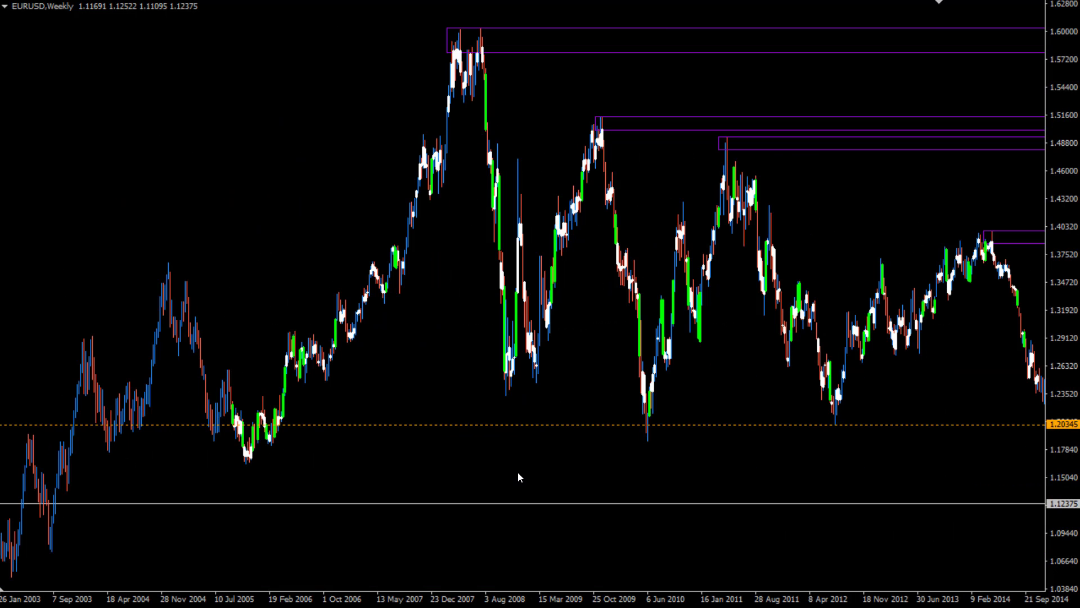
Step: Switch the EURUSD chart to the monthly timeframe and delete the horizontal line at 1.20345
{"action": "type", "text": "MN"}
{"action": "key", "text": "Return"}
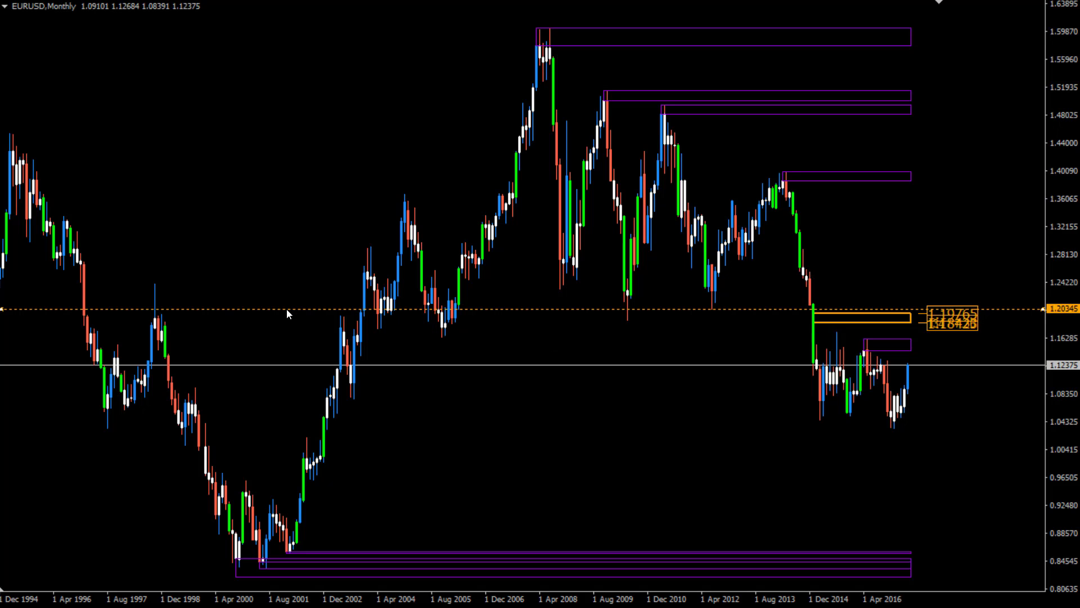
{"action": "key", "text": "Delete"}
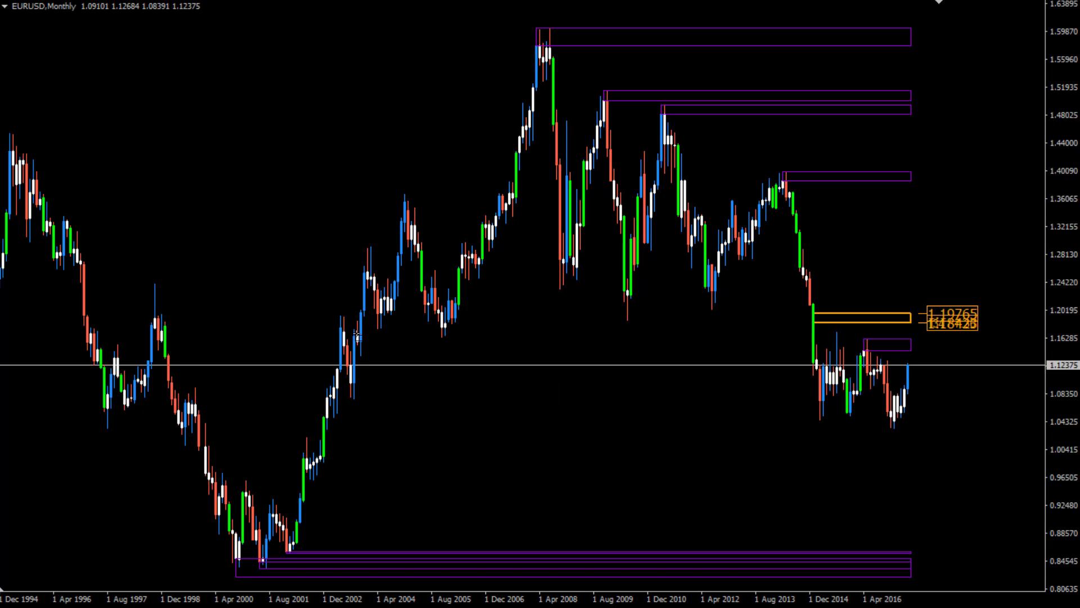
Step: Draw two zone rectangles from the 2003 and 2005 lows on the monthly chart, one spanning 1.16580 to 1.13720, and refresh the chart
{"action": "right_click", "coordinate": [294, 146]}
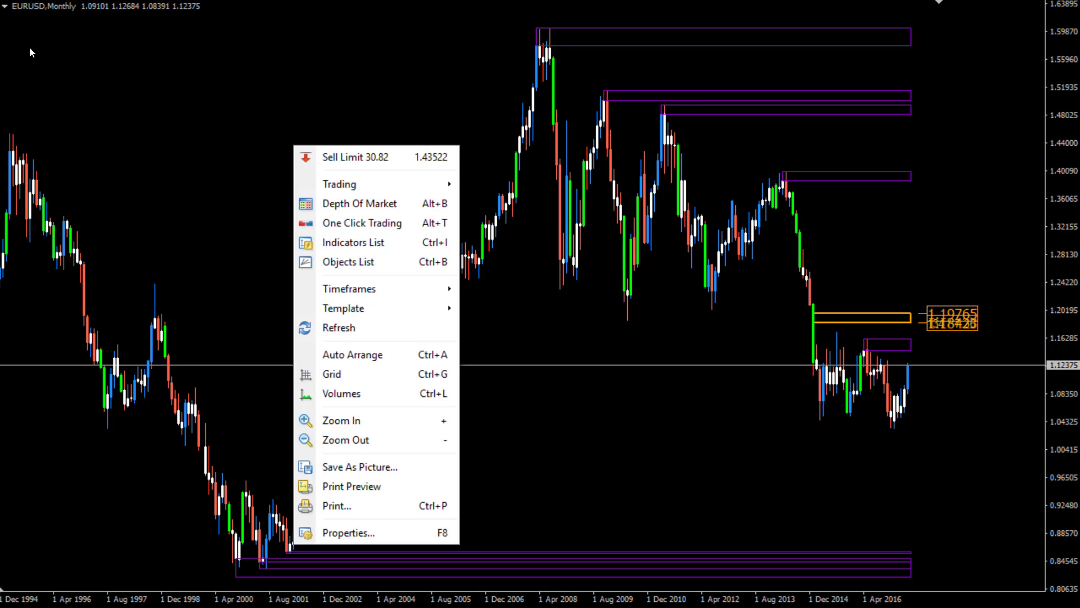
{"action": "left_click", "coordinate": [330, 326]}
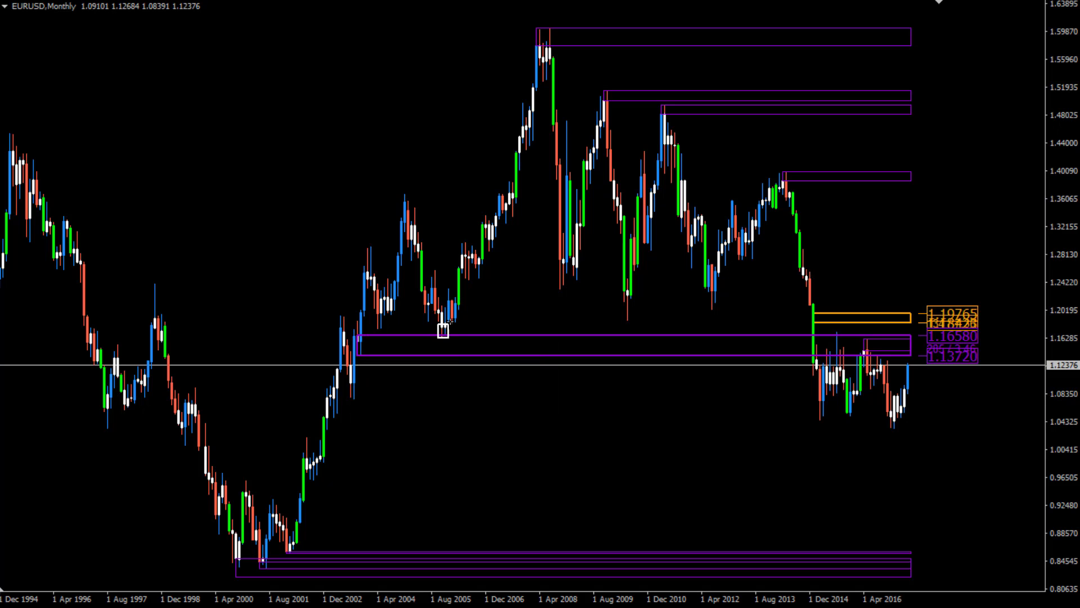
{"action": "right_click", "coordinate": [252, 141]}
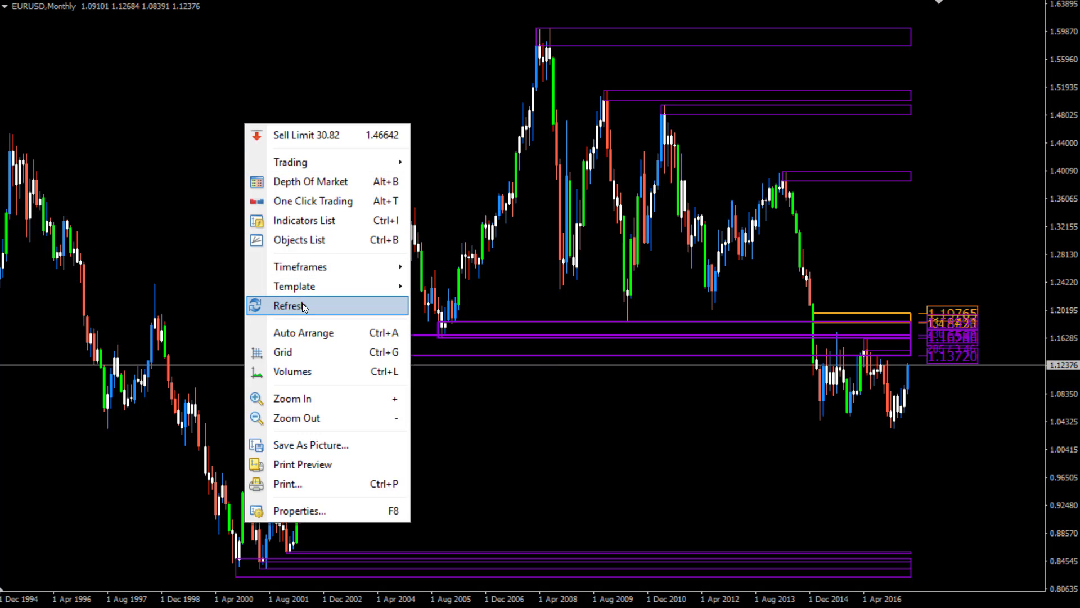
{"action": "left_click", "coordinate": [302, 303]}
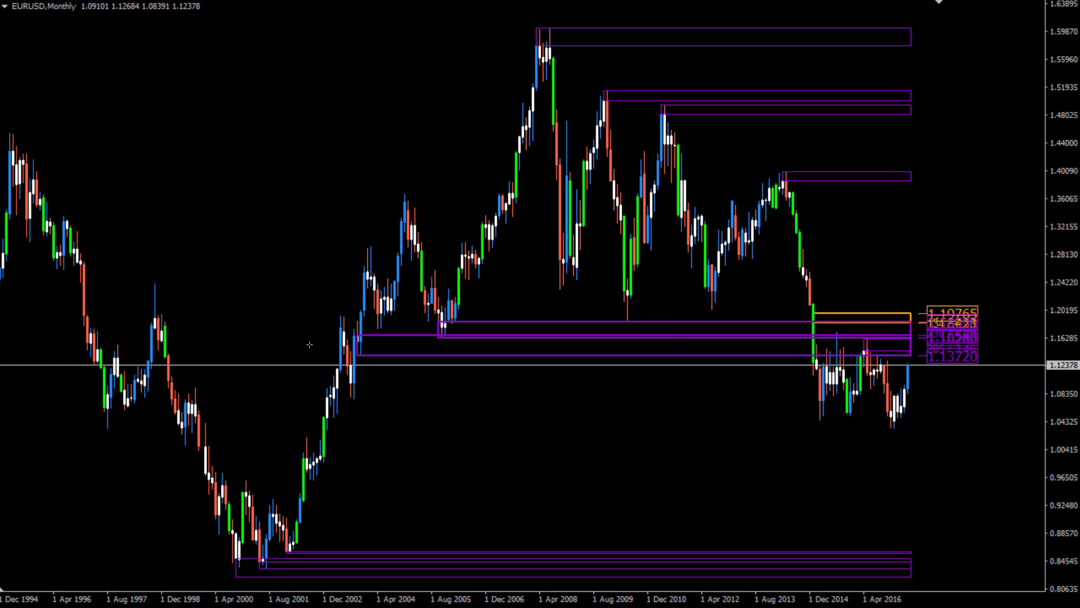
Step: Draw a demand zone rectangle from 1.02007 to 0.96070 at the 2002 base on the monthly chart, plus a horizontal line at 1.03207
{"action": "left_click_drag", "start_coordinate": [306, 437], "coordinate": [314, 479]}
{"action": "double_click", "coordinate": [304, 441]}
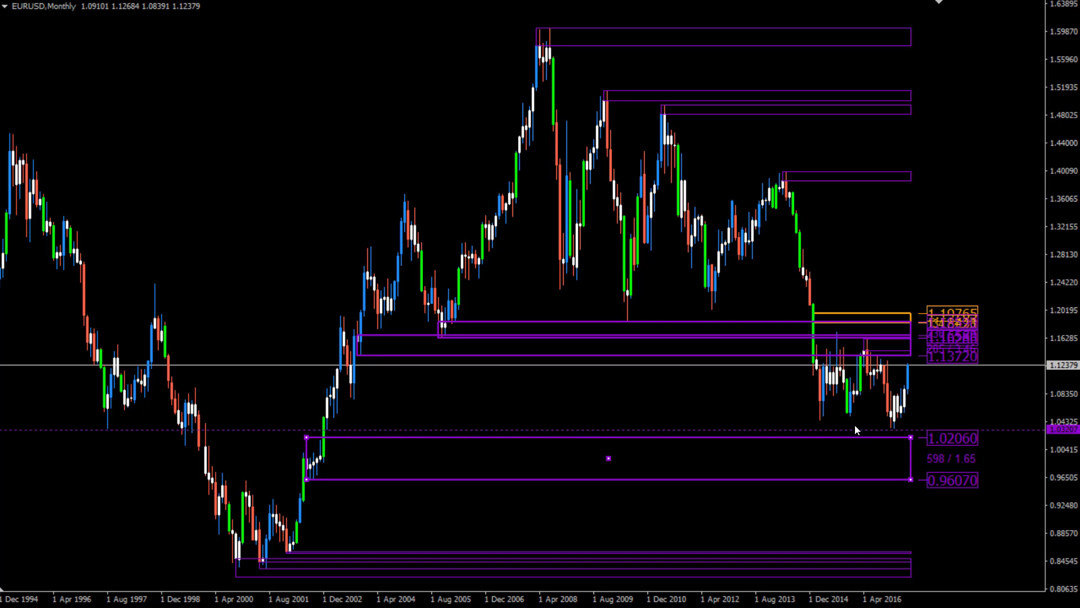
{"action": "mouse_move", "coordinate": [893, 430]}
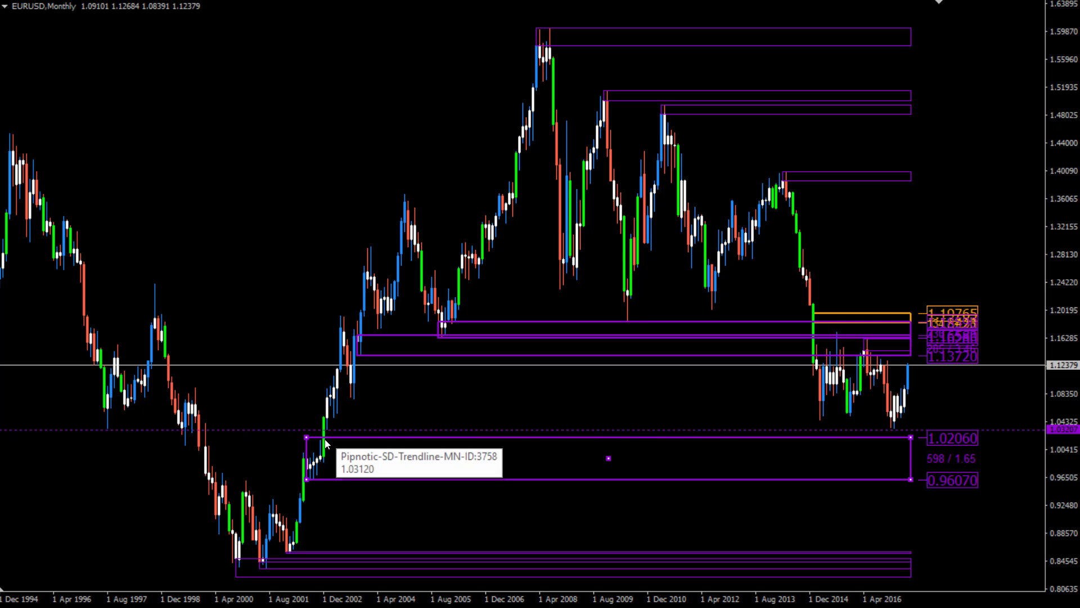
{"action": "left_click_drag", "start_coordinate": [305, 437], "coordinate": [319, 439]}
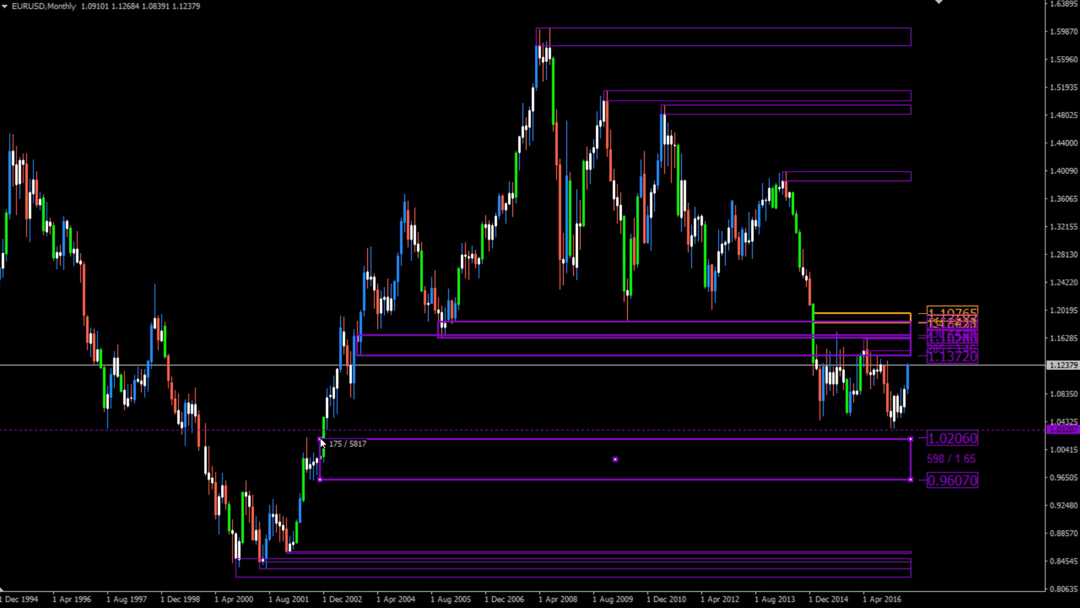
{"action": "left_click", "coordinate": [48, 246]}
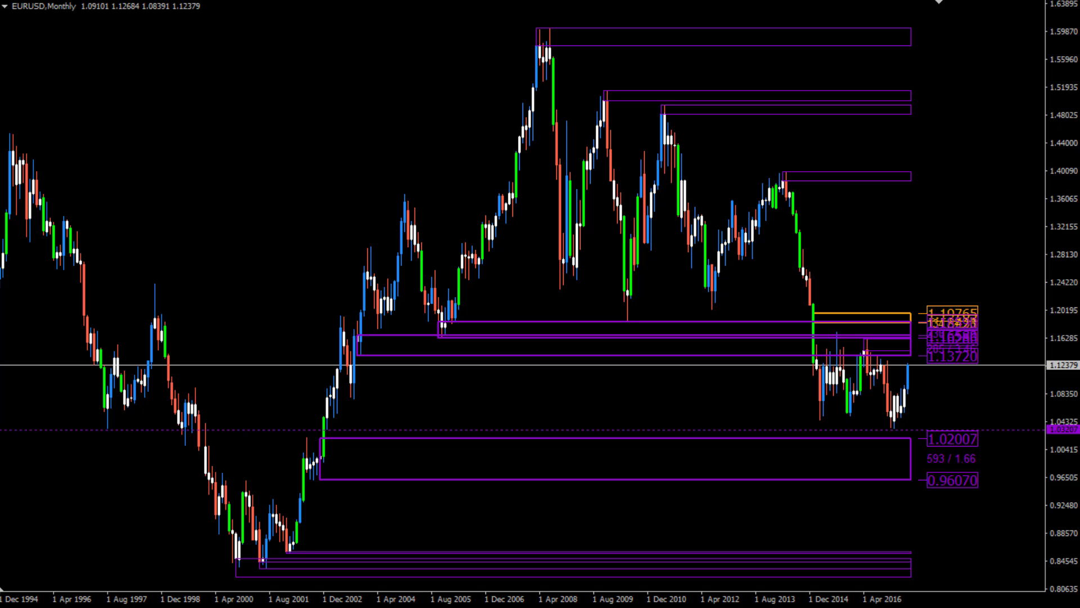
Step: Draw a supply zone rectangle from 1.29244 to 1.24513 at the late-2014 drop on the monthly chart and refresh it
{"action": "left_click_drag", "start_coordinate": [799, 246], "coordinate": [809, 280]}
{"action": "right_click", "coordinate": [873, 275]}
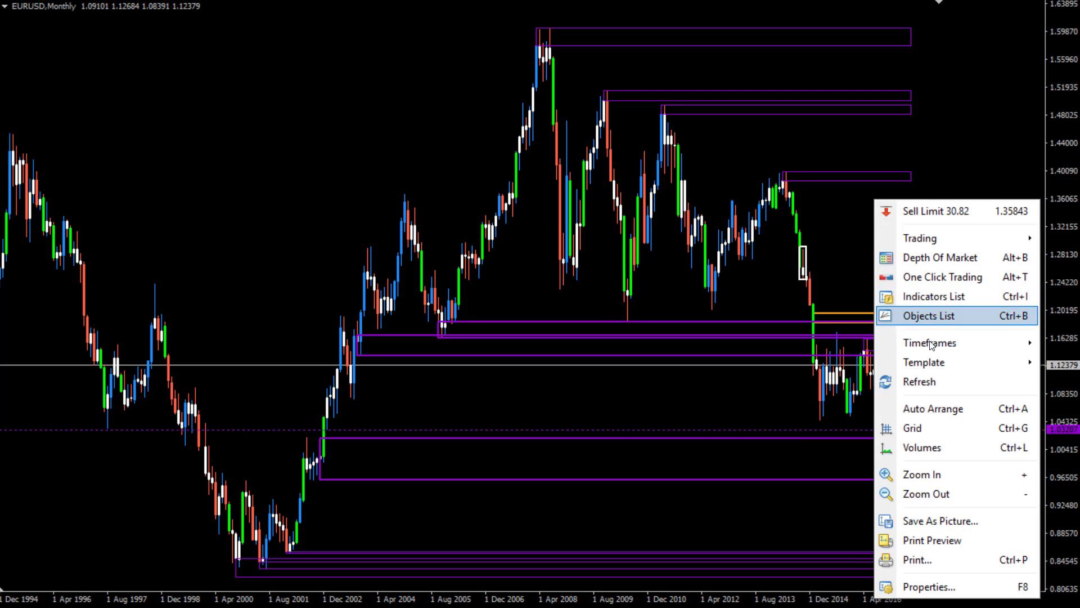
{"action": "left_click", "coordinate": [927, 381]}
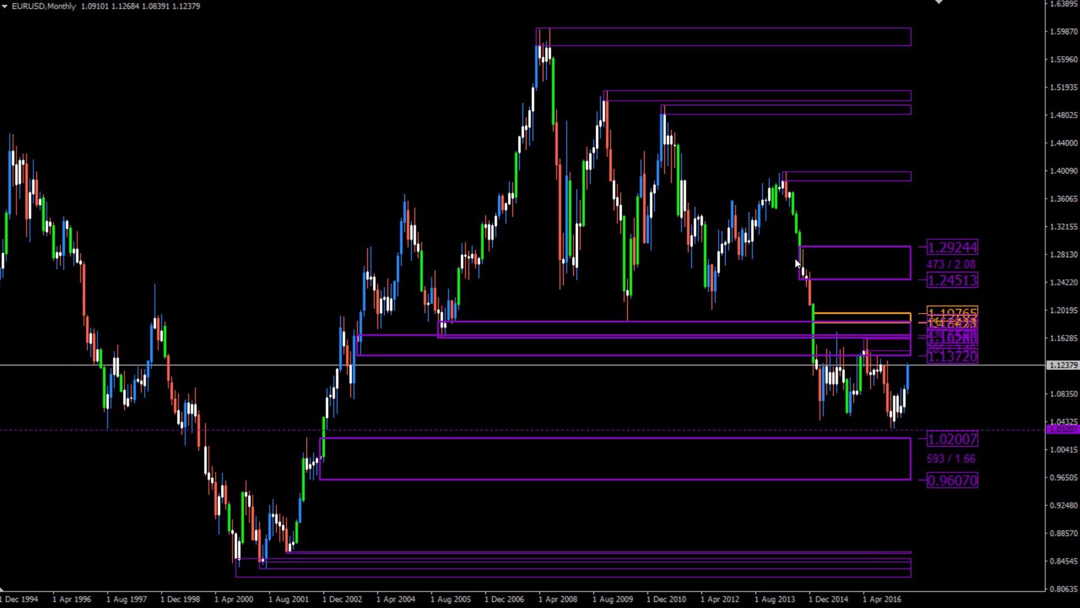
Step: Delete the two zone rectangles that start at the 2003 and 2005 lows on the monthly chart
{"action": "double_click", "coordinate": [363, 353]}
{"action": "key", "text": "Delete"}
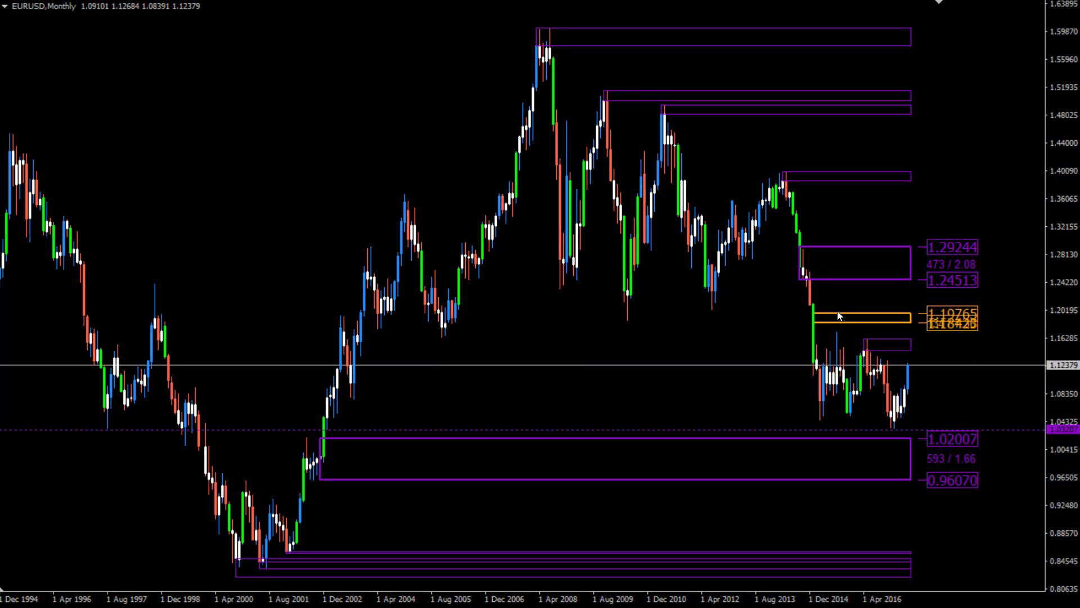
Step: Switch EURUSD to the weekly timeframe and tighten the late-2014 supply zone to a later start and a lower edge of 1.25115
{"action": "type", "text": "W1"}
{"action": "key", "text": "Return"}
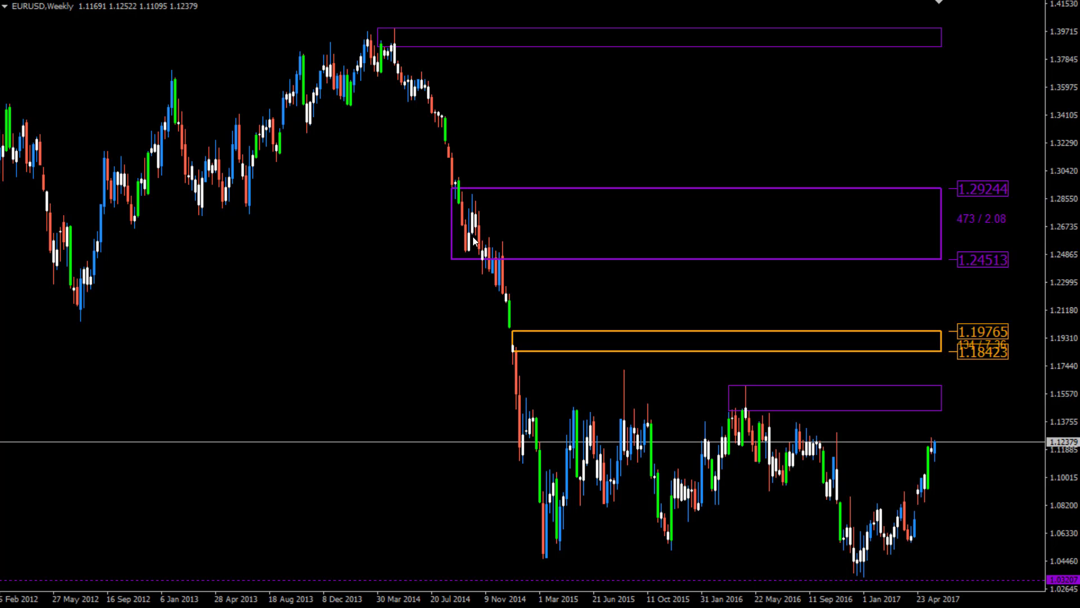
{"action": "double_click", "coordinate": [451, 259]}
{"action": "left_click_drag", "start_coordinate": [451, 259], "coordinate": [469, 250]}
{"action": "double_click", "coordinate": [470, 251]}
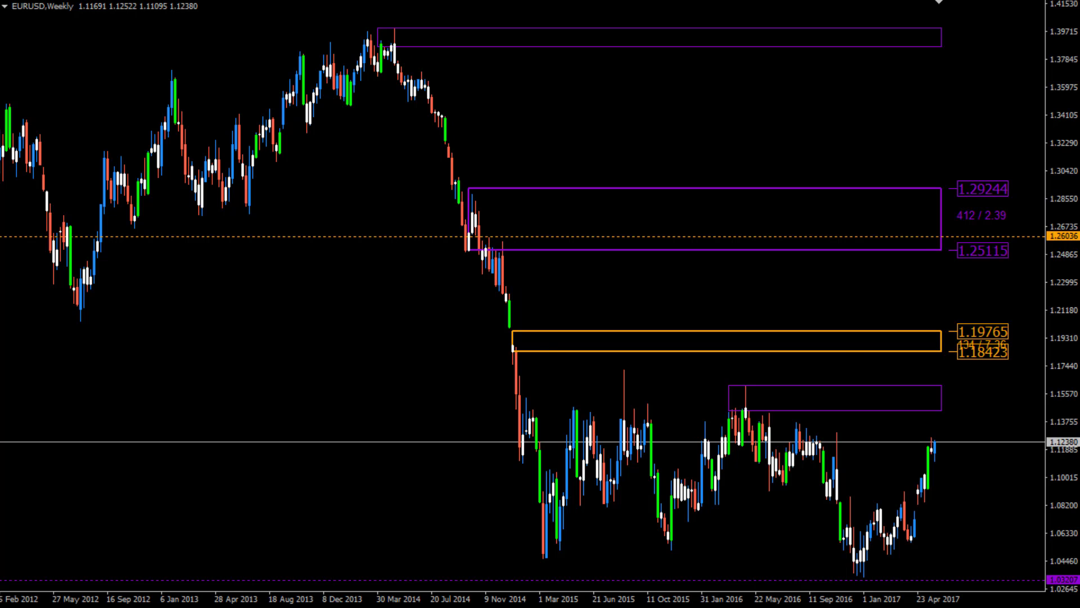
Step: Switch EURUSD to the daily timeframe and go back to the supply zones from early 2016
{"action": "type", "text": "D1"}
{"action": "key", "text": "Return"}
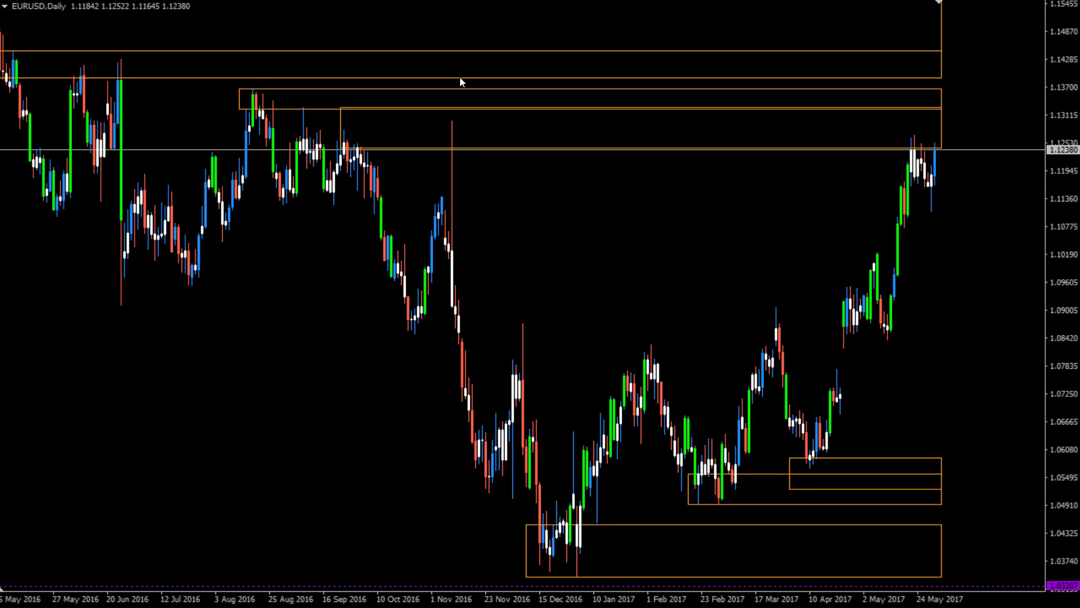
{"action": "scroll", "coordinate": [460, 82], "scroll_direction": "up", "scroll_amount": 5}
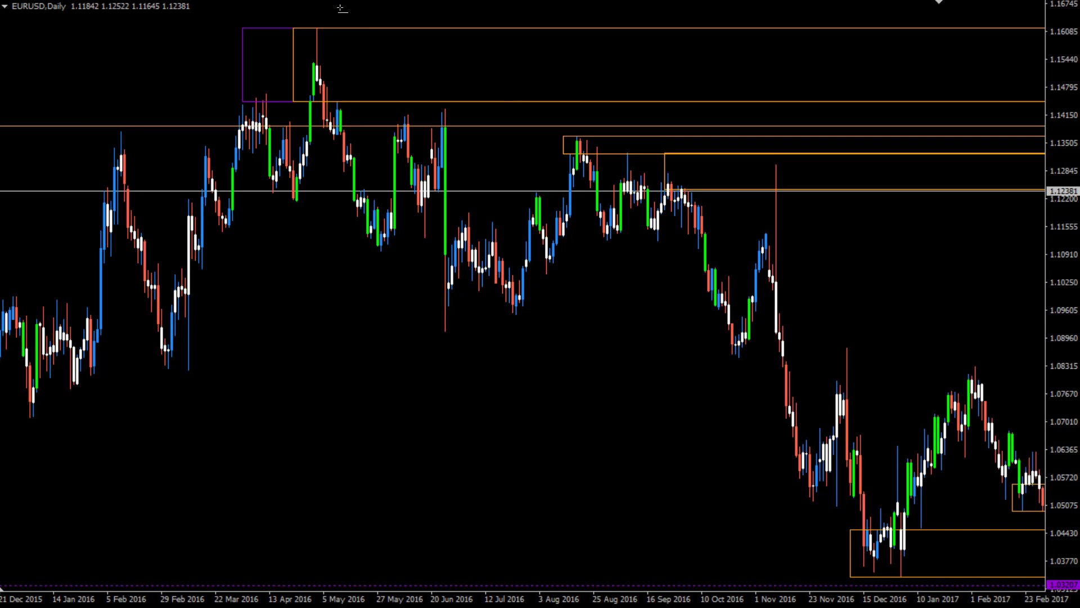
Step: Set SupplyAndDemandSignificance of the Pipnotic Supply and Demand (Dev) indicator on the EURUSD daily chart to 10
{"action": "right_click", "coordinate": [136, 38]}
{"action": "left_click", "coordinate": [169, 130]}
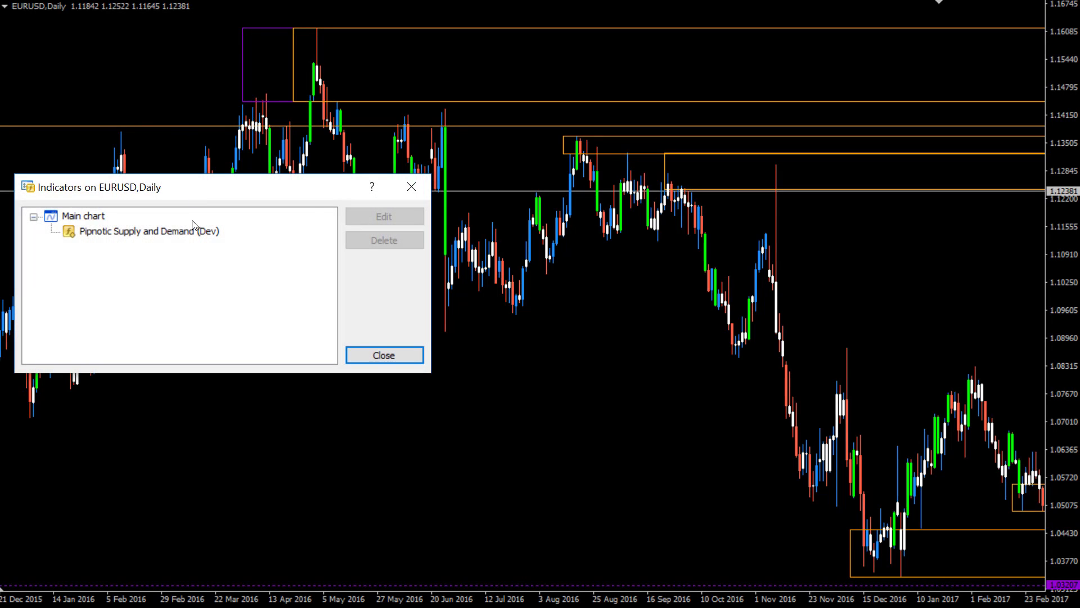
{"action": "double_click", "coordinate": [192, 231]}
{"action": "double_click", "coordinate": [319, 396]}
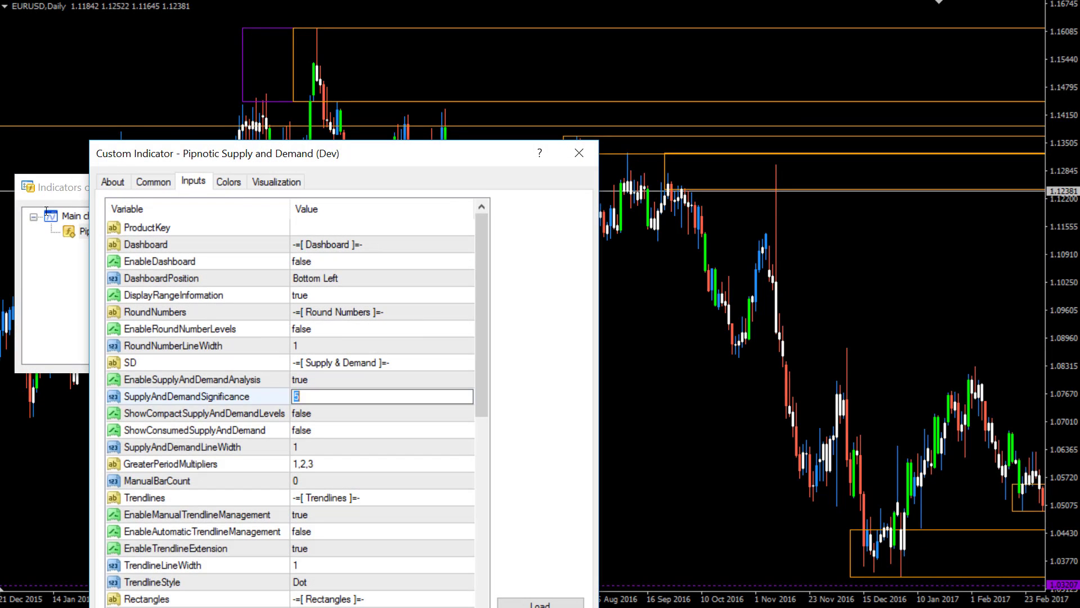
{"action": "type", "text": "10"}
{"action": "key", "text": "Return"}
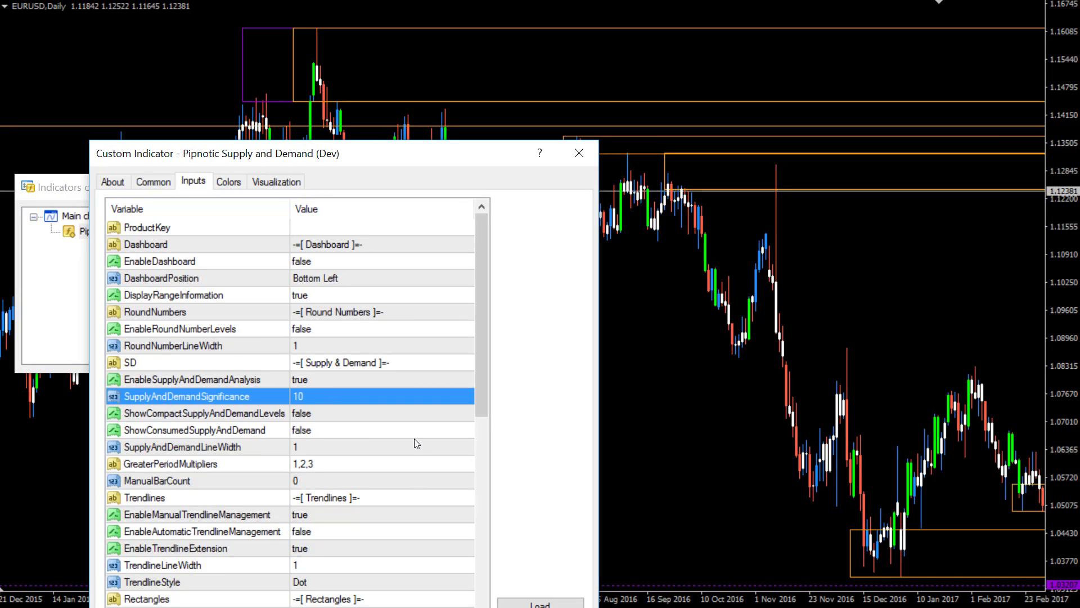
{"action": "key", "text": "Return"}
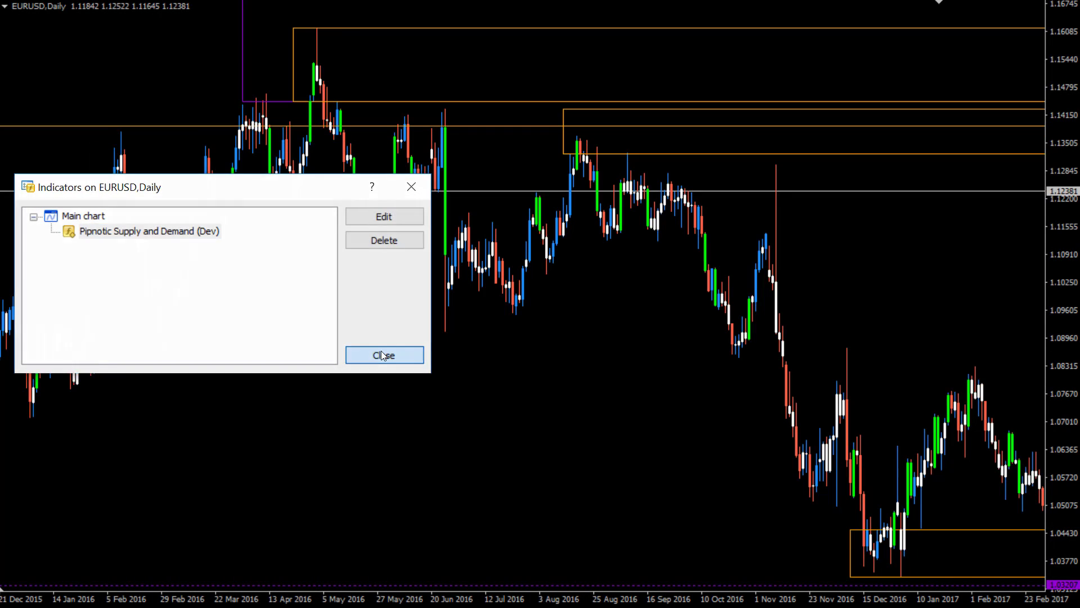
Step: Close the indicator list and place a horizontal line at 1.13212 on the daily chart
{"action": "left_click", "coordinate": [380, 350]}
{"action": "scroll", "coordinate": [381, 354], "scroll_direction": "down", "scroll_amount": 5}
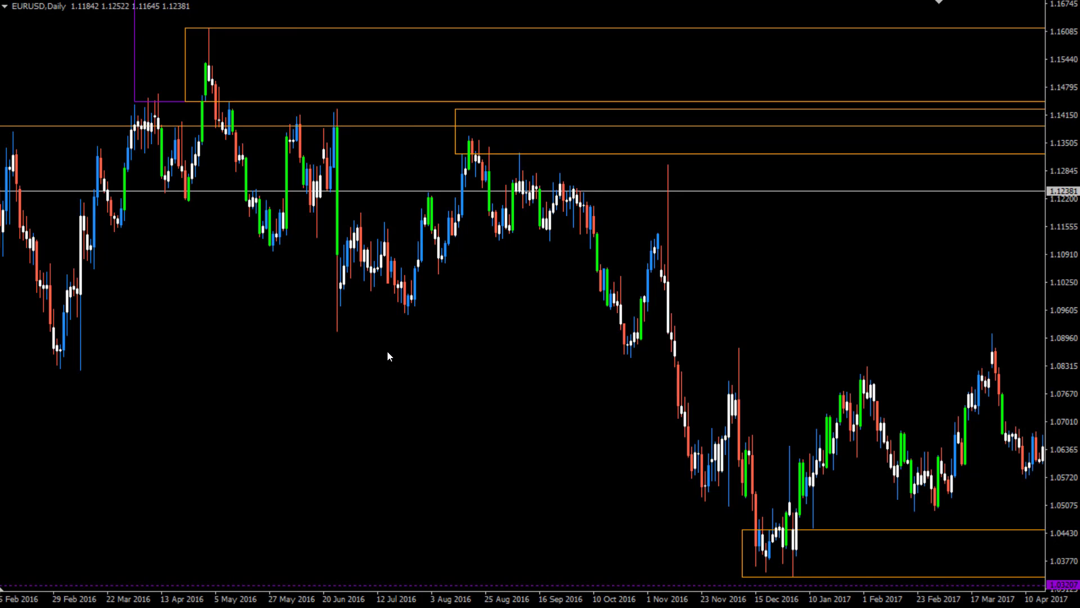
{"action": "scroll", "coordinate": [455, 206], "scroll_direction": "down", "scroll_amount": 10}
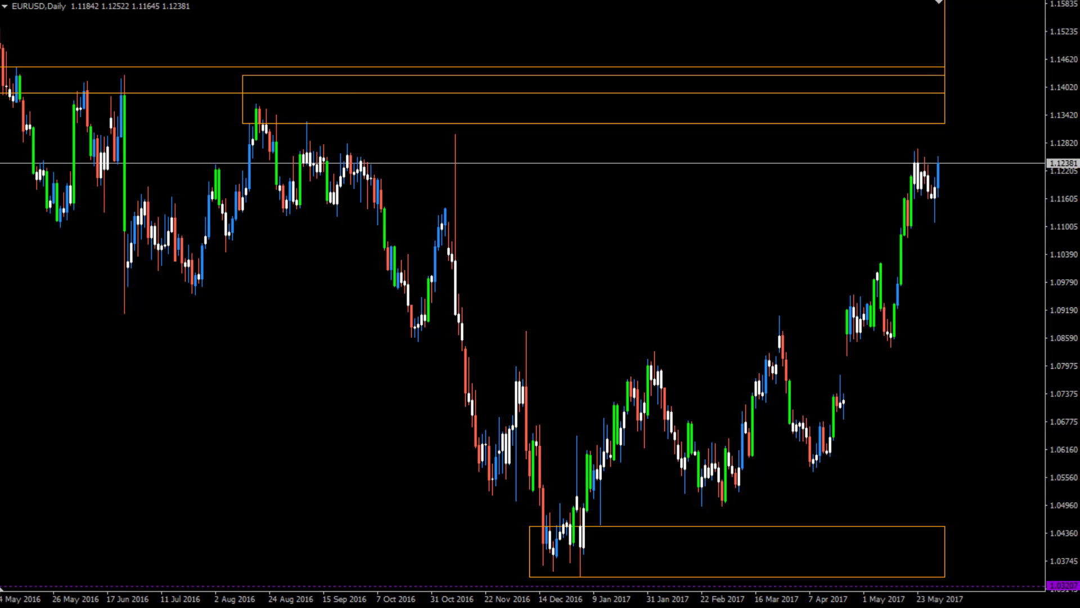
{"action": "left_click", "coordinate": [390, 124]}
Step: Draw a rectangle over the early May 2016 high from 1.16163 down to 1.14860 and refresh the chart
{"action": "scroll", "coordinate": [245, 151], "scroll_direction": "up", "scroll_amount": 5}
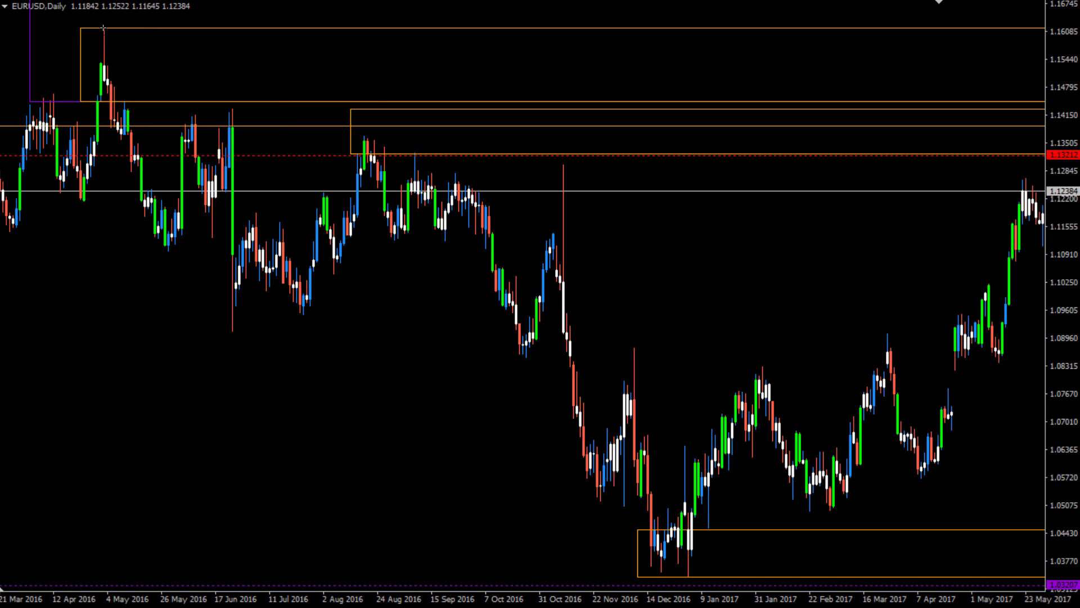
{"action": "left_click_drag", "start_coordinate": [103, 28], "coordinate": [109, 83]}
{"action": "right_click", "coordinate": [39, 60]}
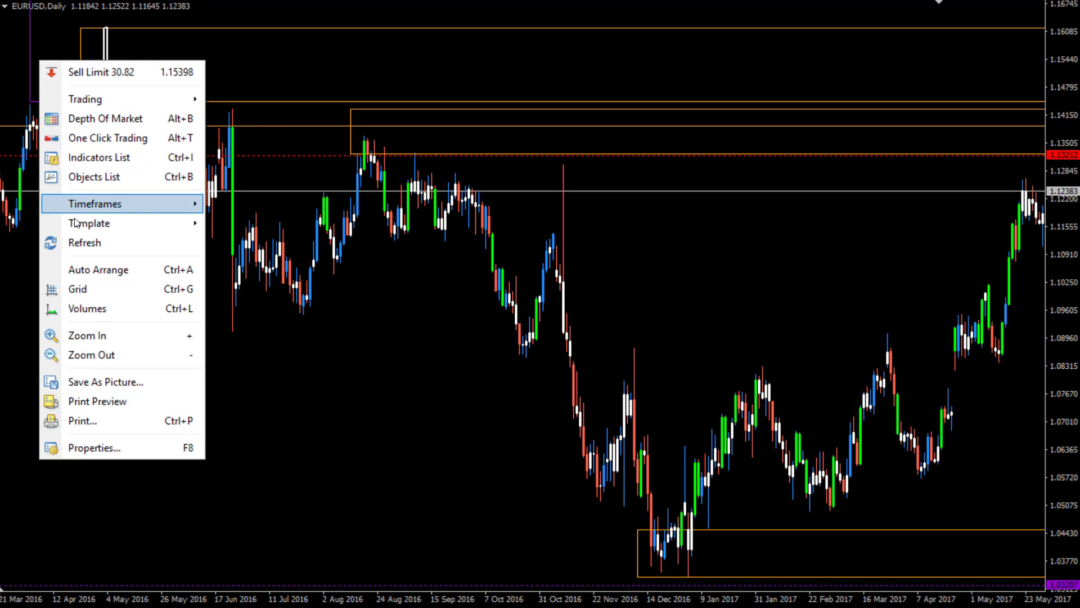
{"action": "left_click", "coordinate": [84, 242]}
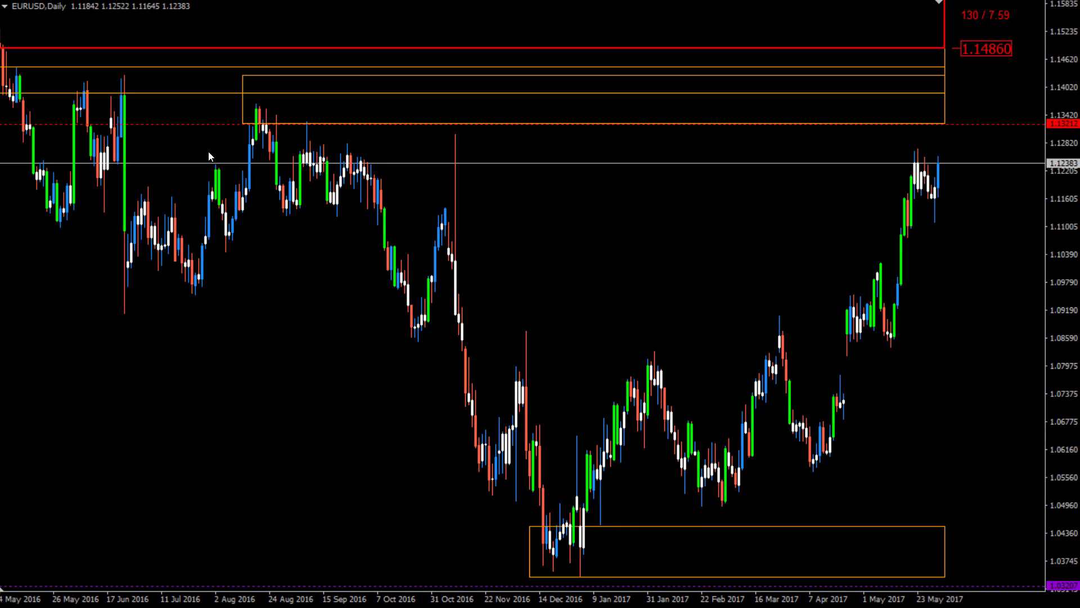
Step: Examine the red rectangle at the May 2016 high against older price action, higher zones and the latest daily bars
{"action": "scroll", "coordinate": [209, 151], "scroll_direction": "up", "scroll_amount": 5}
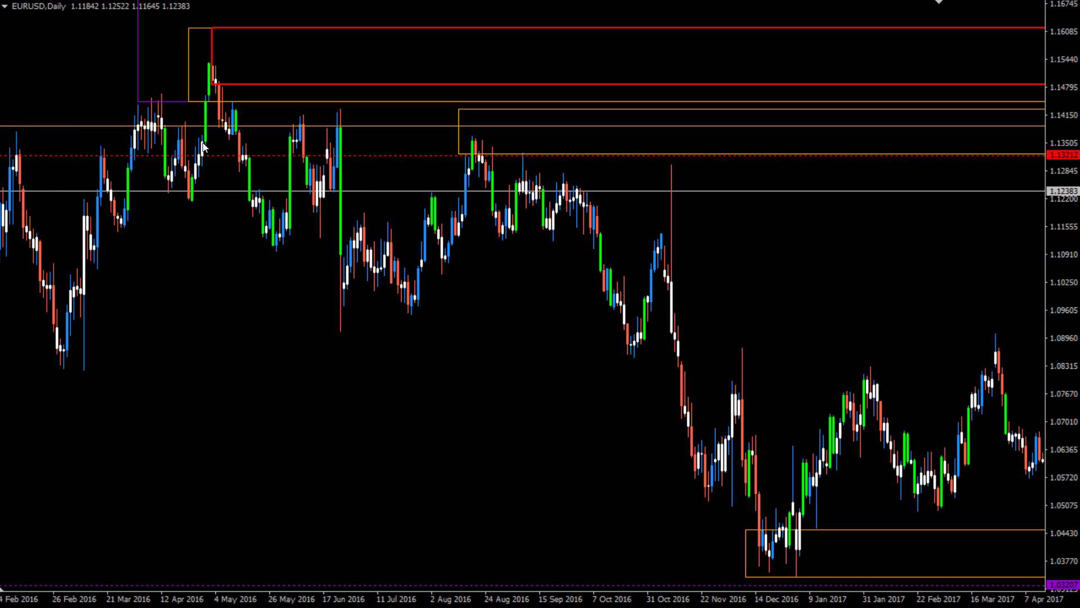
{"action": "scroll", "coordinate": [265, 127], "scroll_direction": "down", "scroll_amount": 4}
{"action": "scroll", "coordinate": [253, 115], "scroll_direction": "up", "scroll_amount": 9}
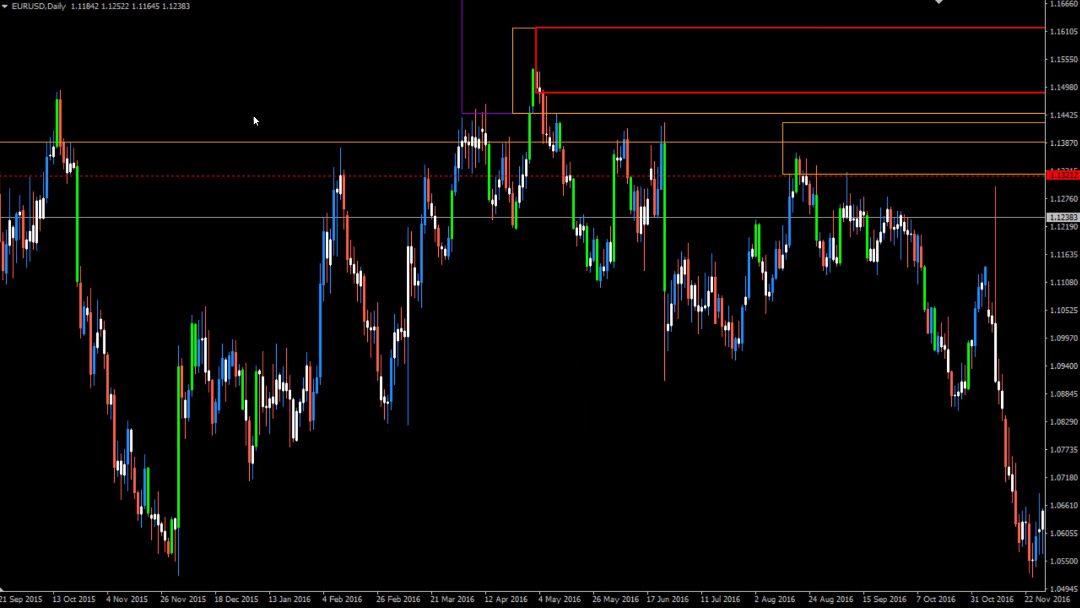
{"action": "left_click_drag", "start_coordinate": [1061, 67], "coordinate": [1072, 130]}
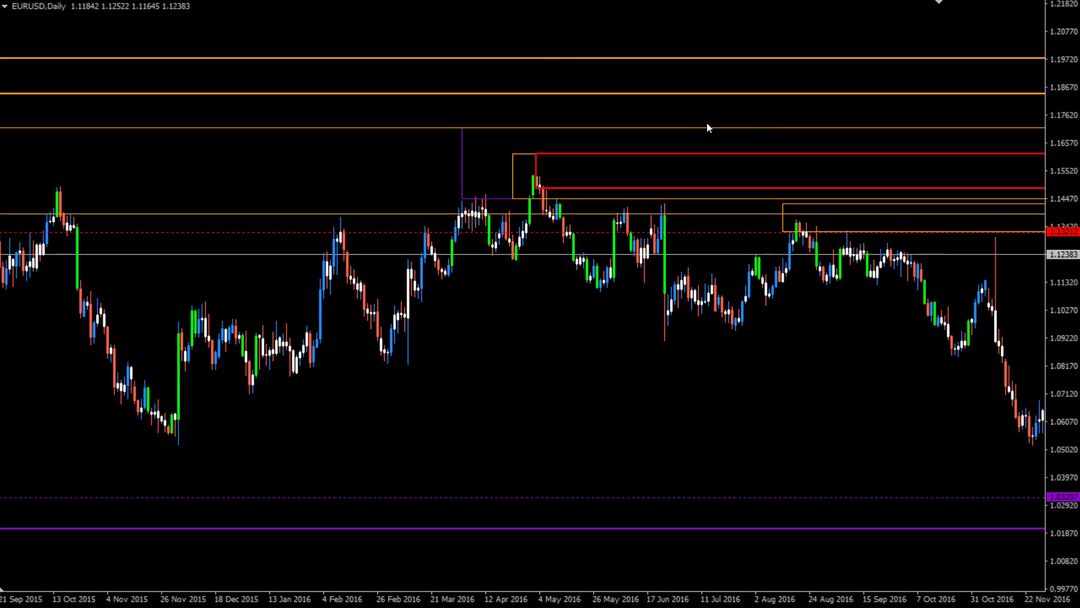
{"action": "left_click_drag", "start_coordinate": [1075, 214], "coordinate": [1068, 16]}
{"action": "scroll", "coordinate": [627, 184], "scroll_direction": "down", "scroll_amount": 6}
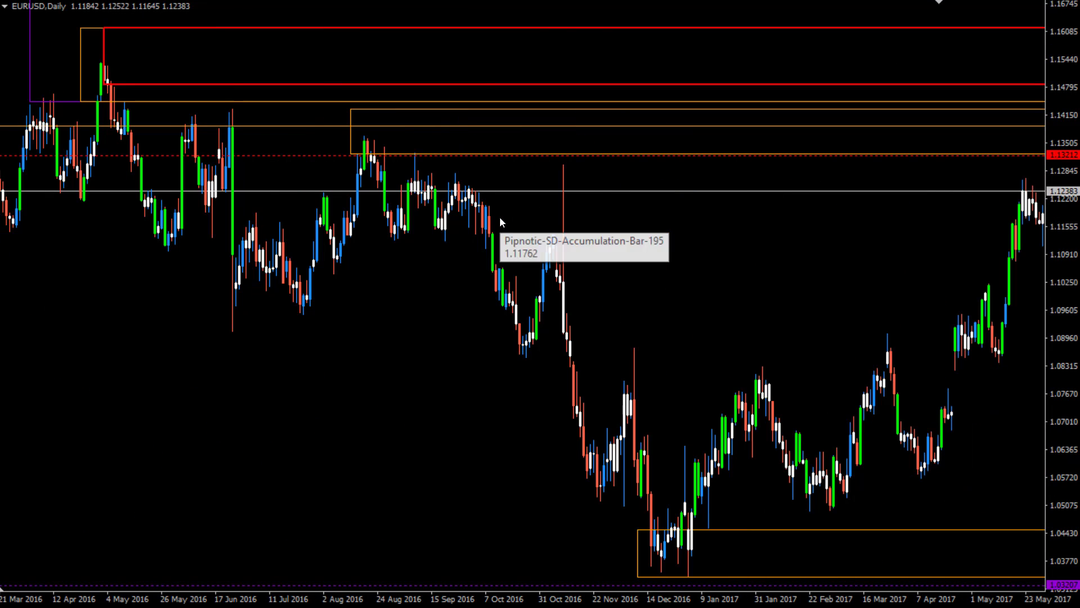
{"action": "scroll", "coordinate": [931, 159], "scroll_direction": "down", "scroll_amount": 2}
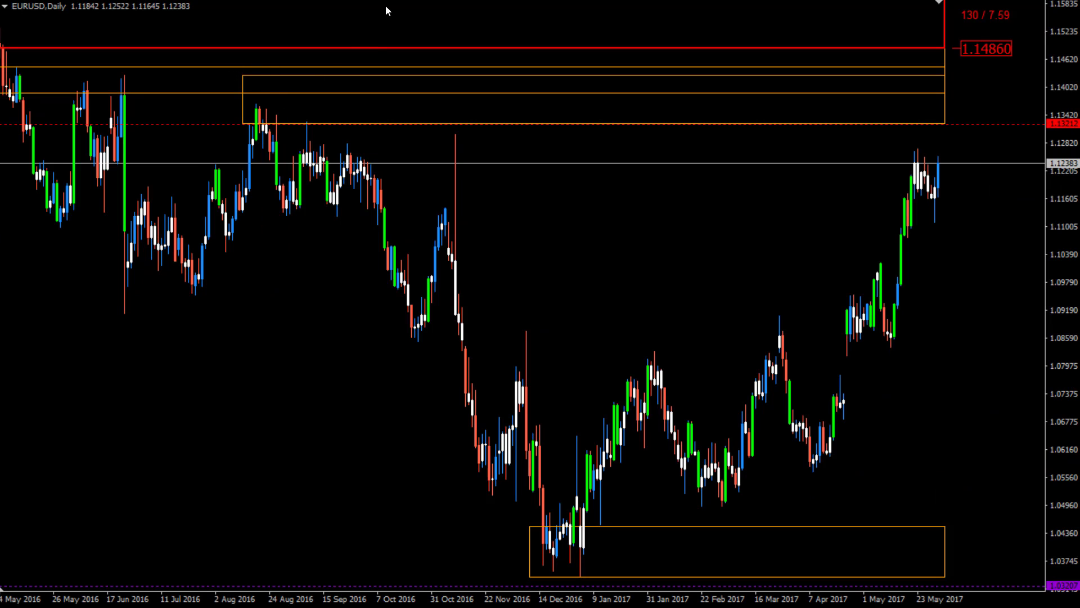
Step: Switch to the weekly chart and place a horizontal line at 1.14381, just below the red supply rectangle
{"action": "key", "text": "w"}
{"action": "key", "text": "minus"}
{"action": "key", "text": "minus"}
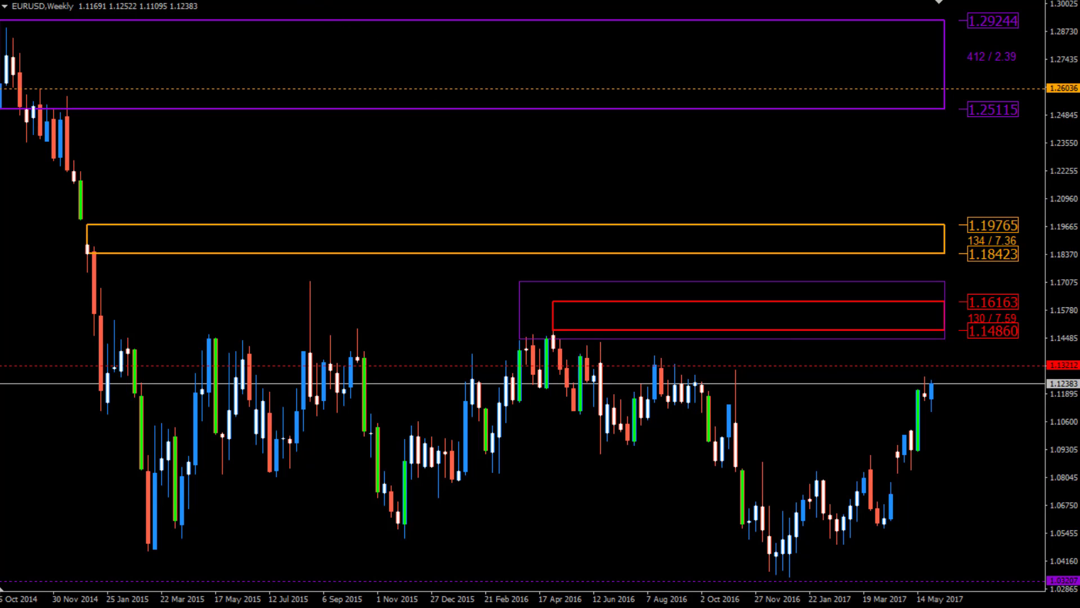
{"action": "left_click", "coordinate": [569, 340]}
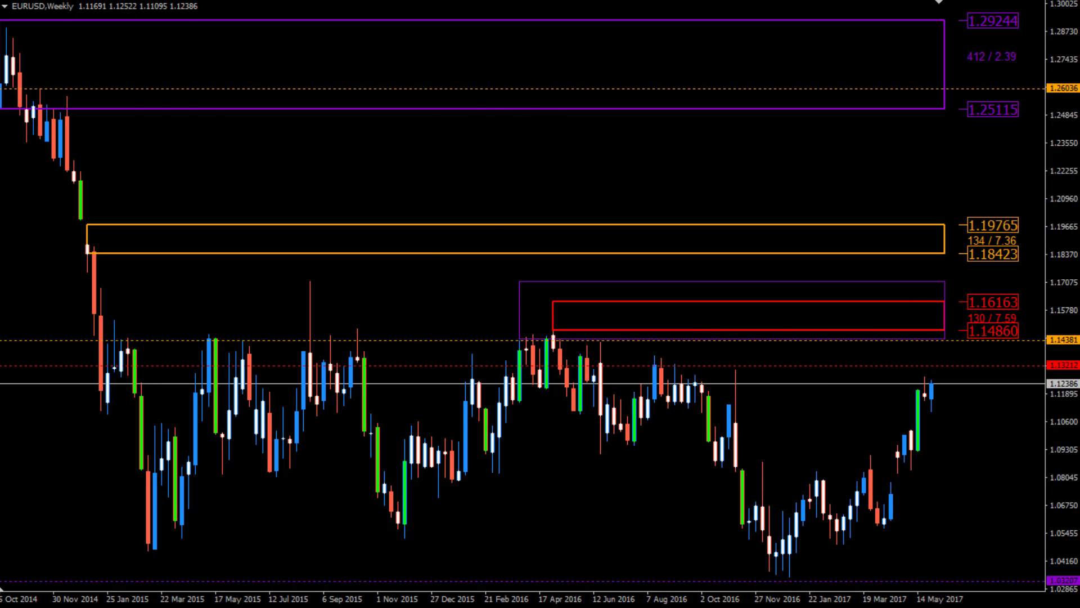
Step: Draw a rectangle from 1.07776 to 1.06824 below the April 2017 gap on the daily chart and check it on the weekly chart
{"action": "scroll", "coordinate": [504, 298], "scroll_direction": "down", "scroll_amount": 20}
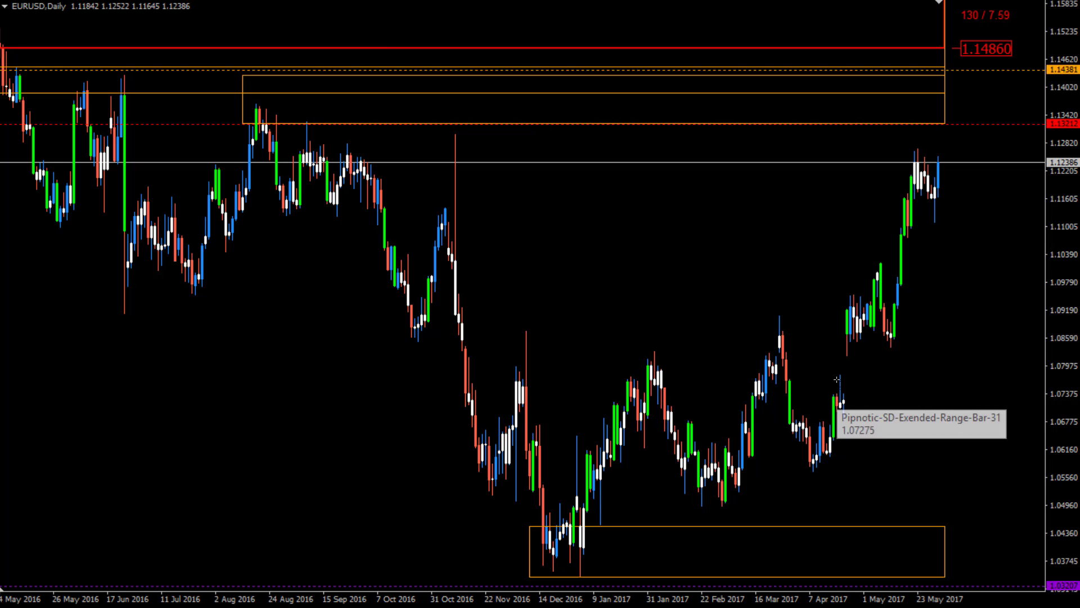
{"action": "left_click_drag", "start_coordinate": [840, 375], "coordinate": [848, 419]}
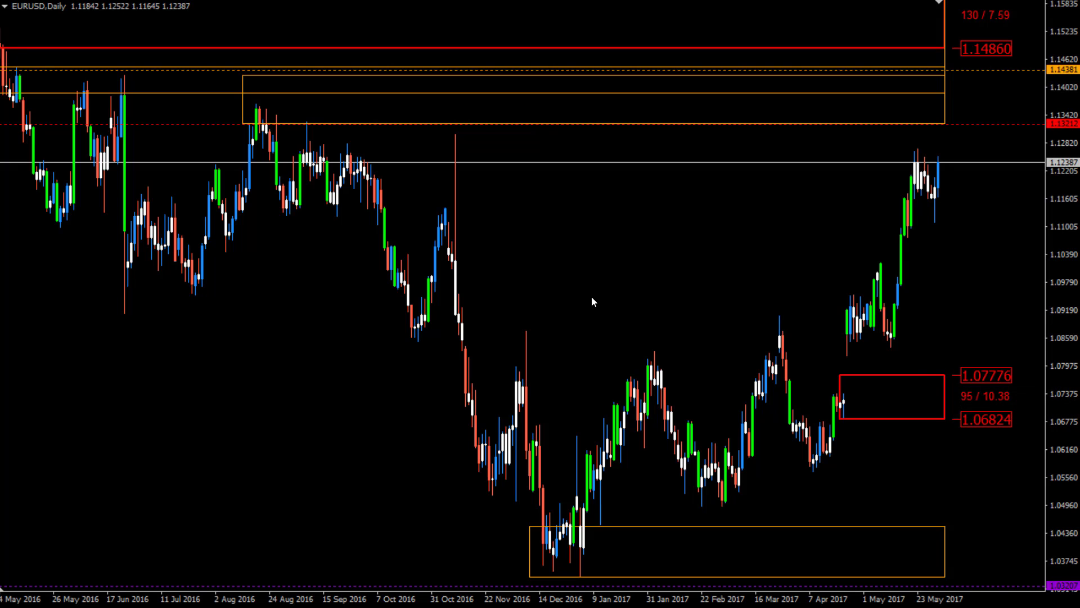
{"action": "type", "text": "W1"}
{"action": "key", "text": "Return"}
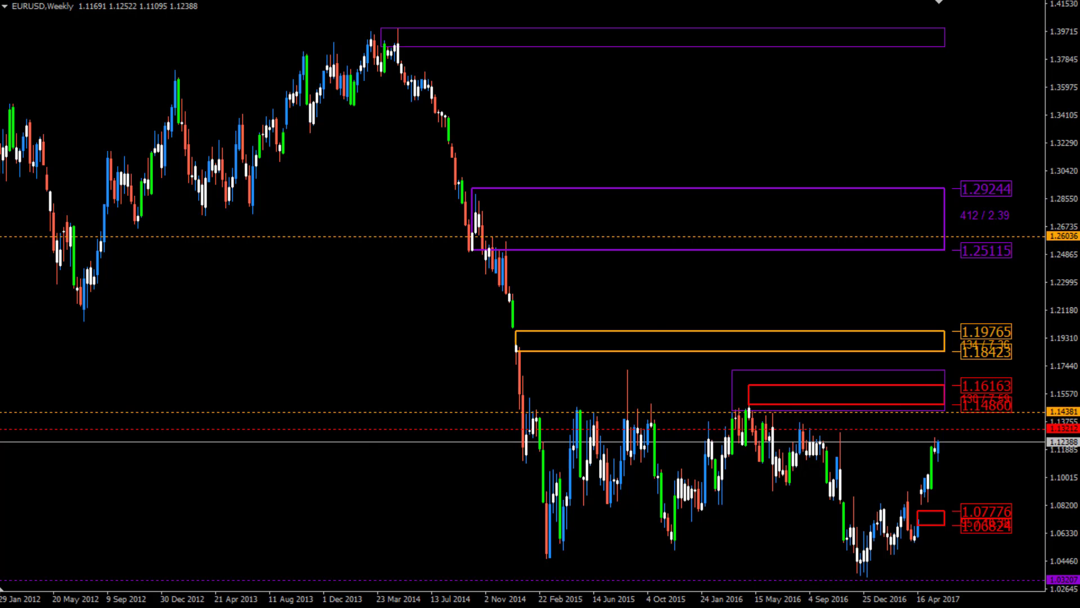
Step: On the daily chart, replace the horizontal lines at 1.14381 and 1.13212 with one at 1.14829
{"action": "key", "text": "d"}
{"action": "key", "text": "1"}
{"action": "key", "text": "Return"}
{"action": "key", "text": "plus"}
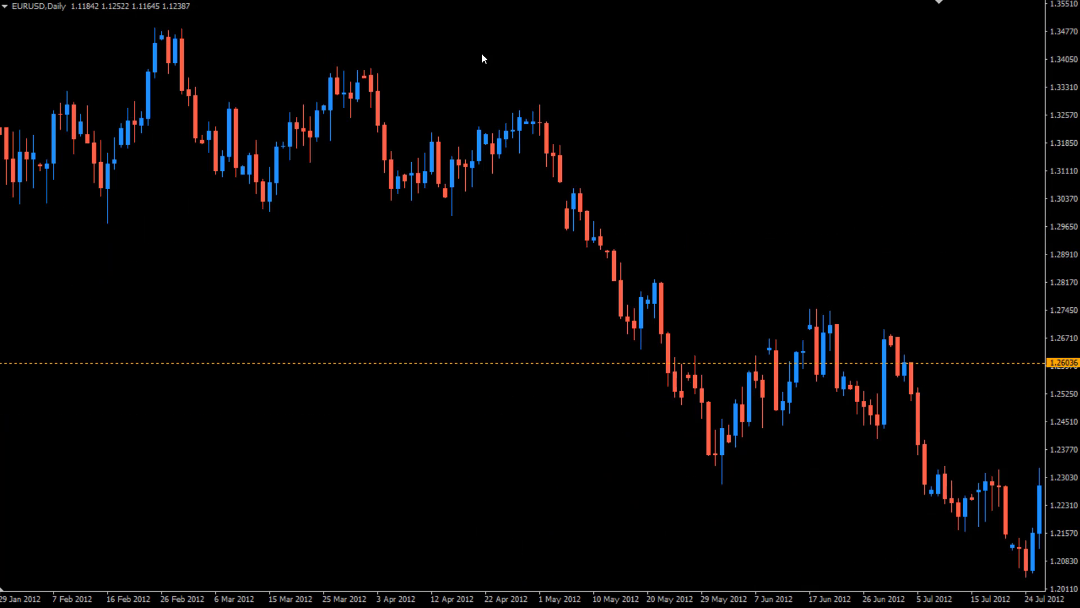
{"action": "key", "text": "minus"}
{"action": "key", "text": "End"}
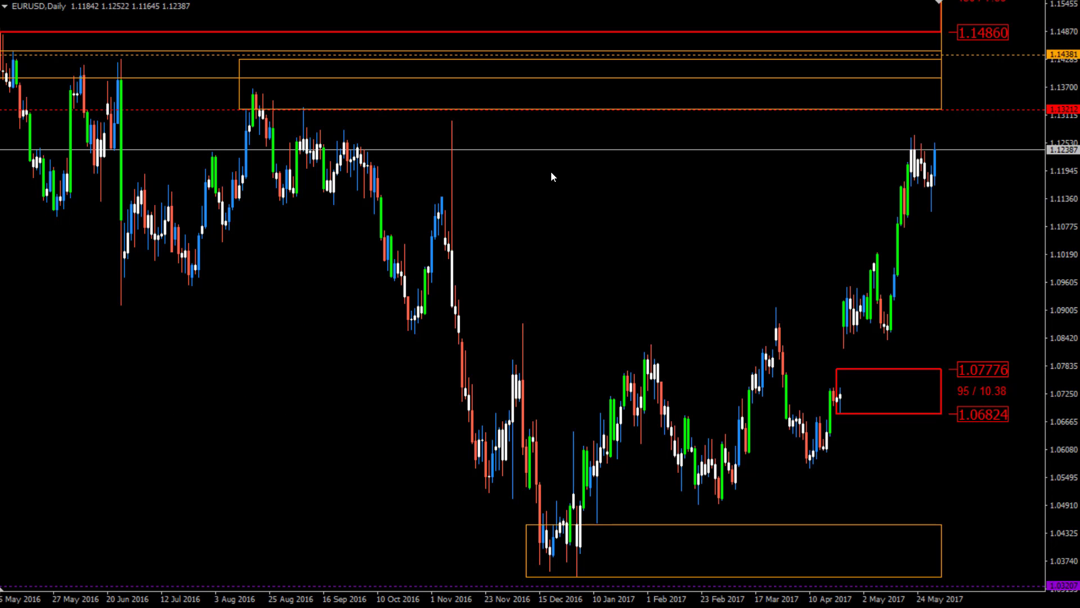
{"action": "scroll", "coordinate": [511, 236], "scroll_direction": "up", "scroll_amount": 5}
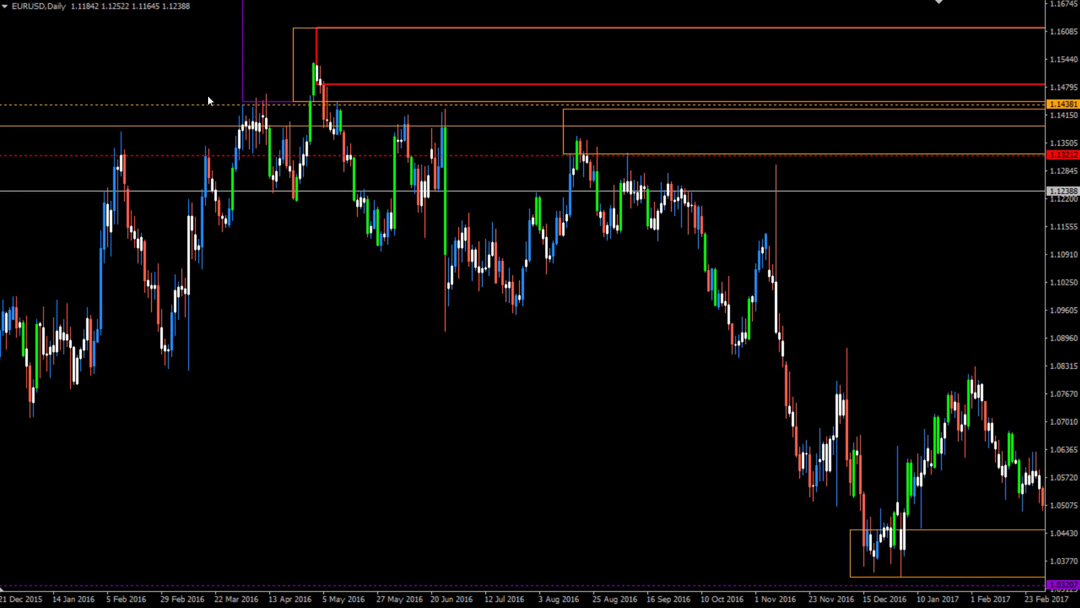
{"action": "key", "text": "Delete"}
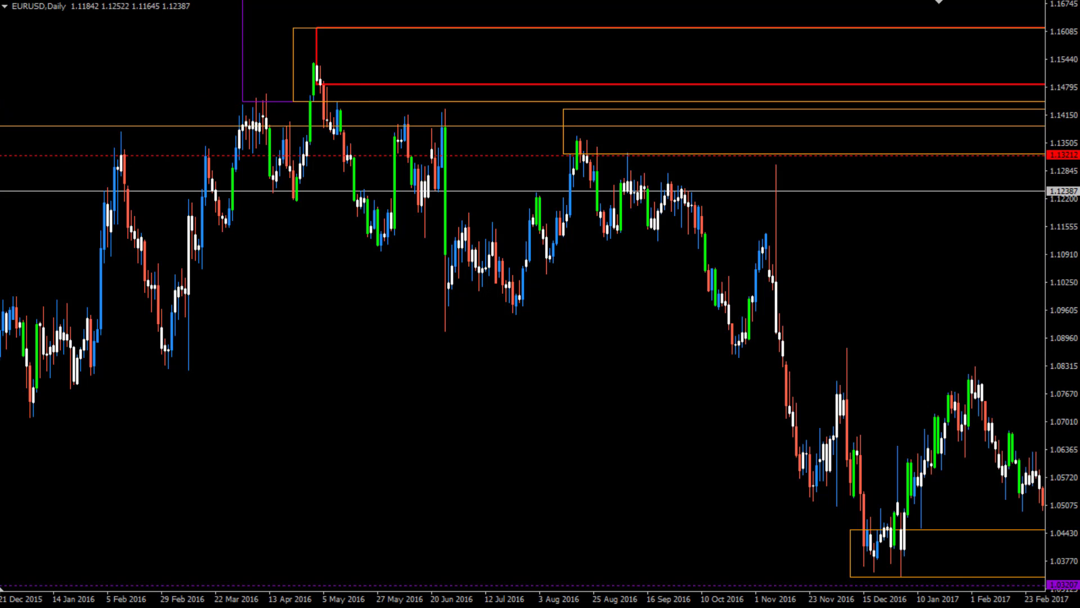
{"action": "left_click", "coordinate": [341, 84]}
{"action": "double_click", "coordinate": [516, 153]}
{"action": "key", "text": "Delete"}
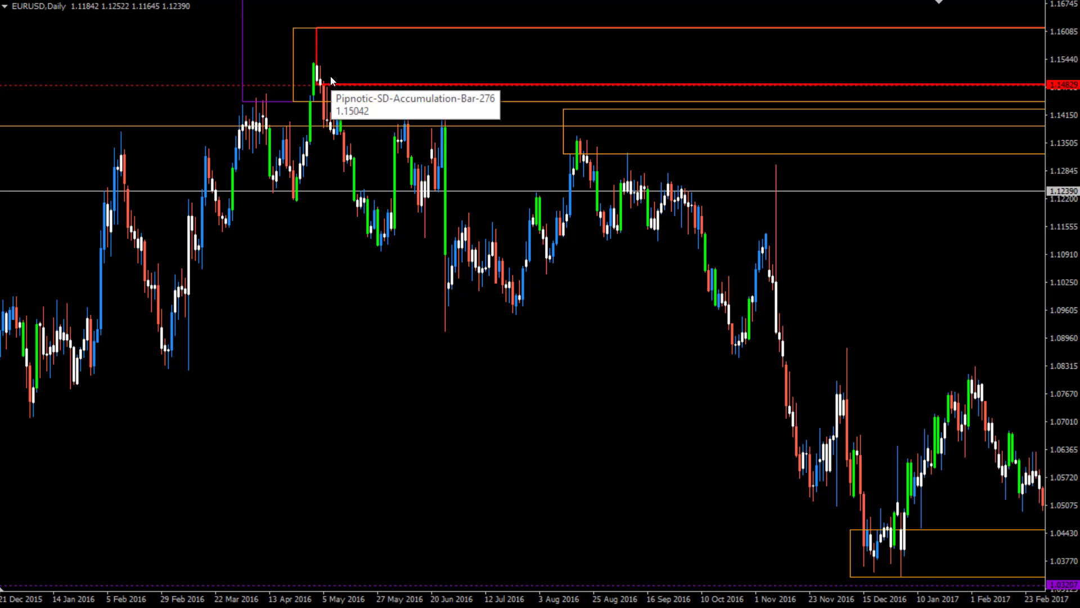
Step: On the H4 chart, draw a rectangle over the early May 2016 high with its lower edge and horizontal line at 1.15623
{"action": "type", "text": "H4"}
{"action": "key", "text": "Return"}
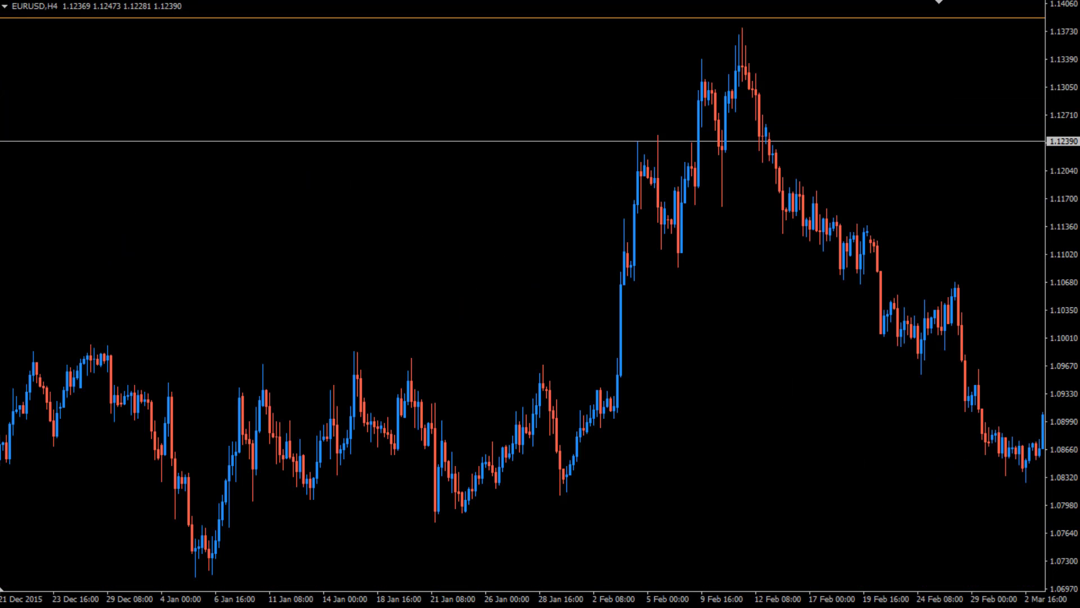
{"action": "scroll", "coordinate": [485, 163], "scroll_direction": "down", "scroll_amount": 10}
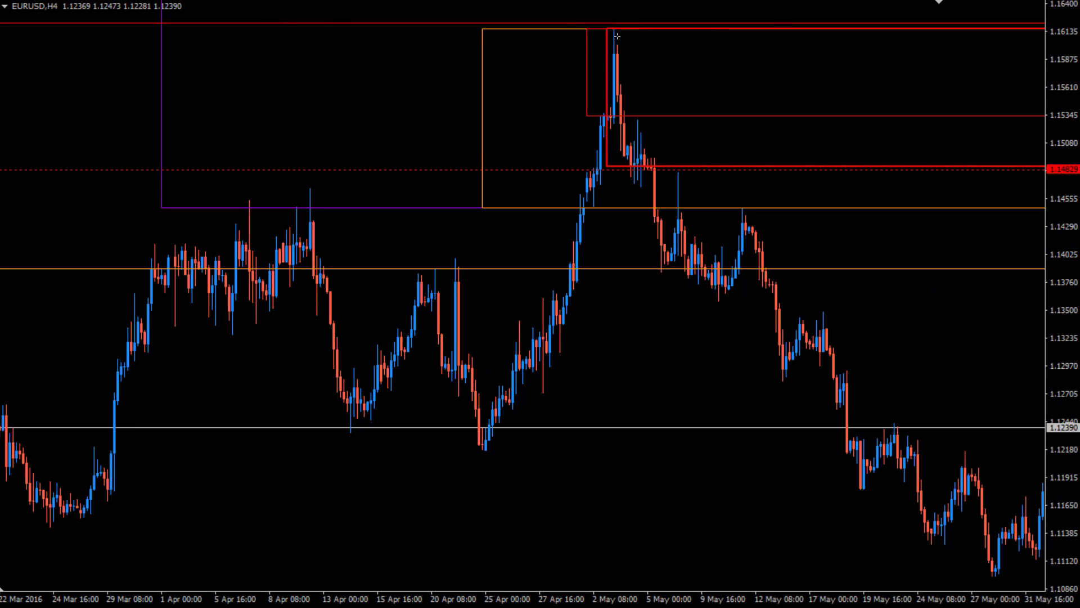
{"action": "left_click_drag", "start_coordinate": [611, 26], "coordinate": [620, 84]}
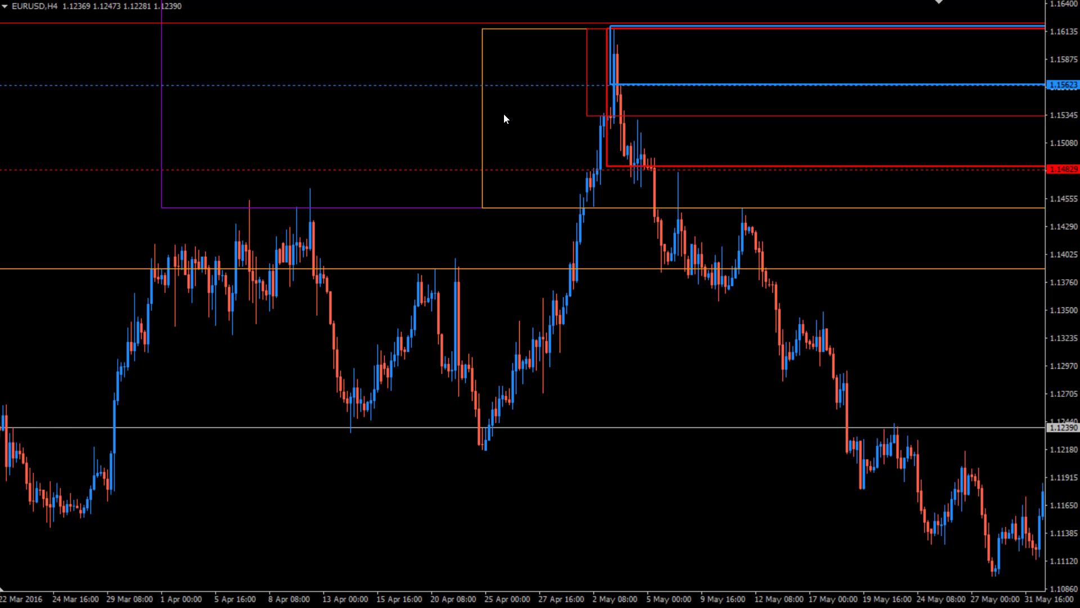
{"action": "scroll", "coordinate": [555, 123], "scroll_direction": "down", "scroll_amount": 5}
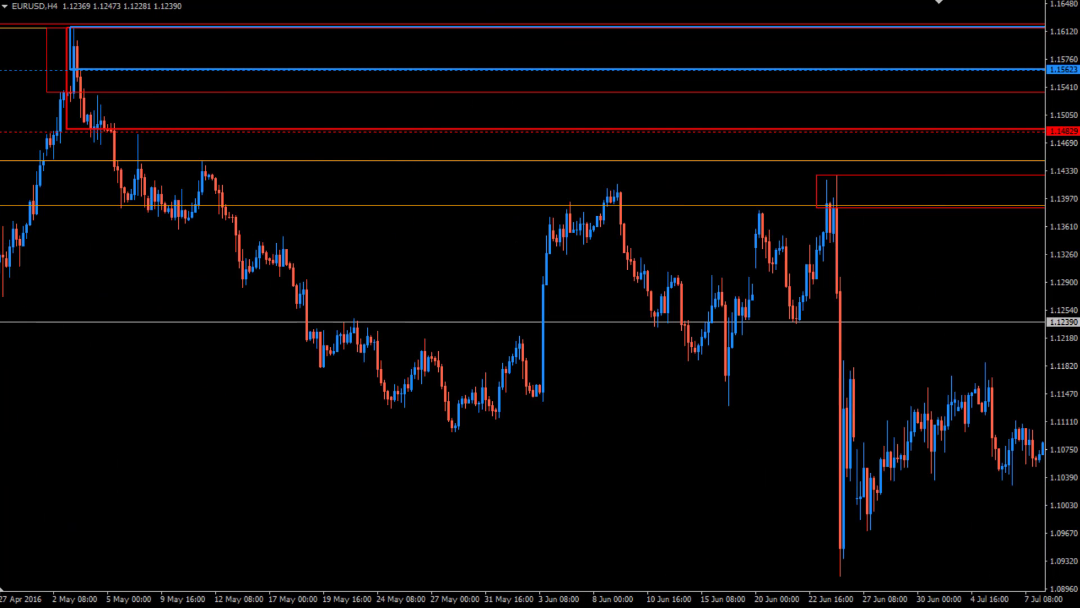
Step: Return to the daily chart and set GreaterPeriodMultipliers to 0,1,2,3 in the Pipnotic Supply and Demand (Dev) indicator
{"action": "key", "text": "ctrl+F6"}
{"action": "scroll", "coordinate": [467, 122], "scroll_direction": "up", "scroll_amount": 2}
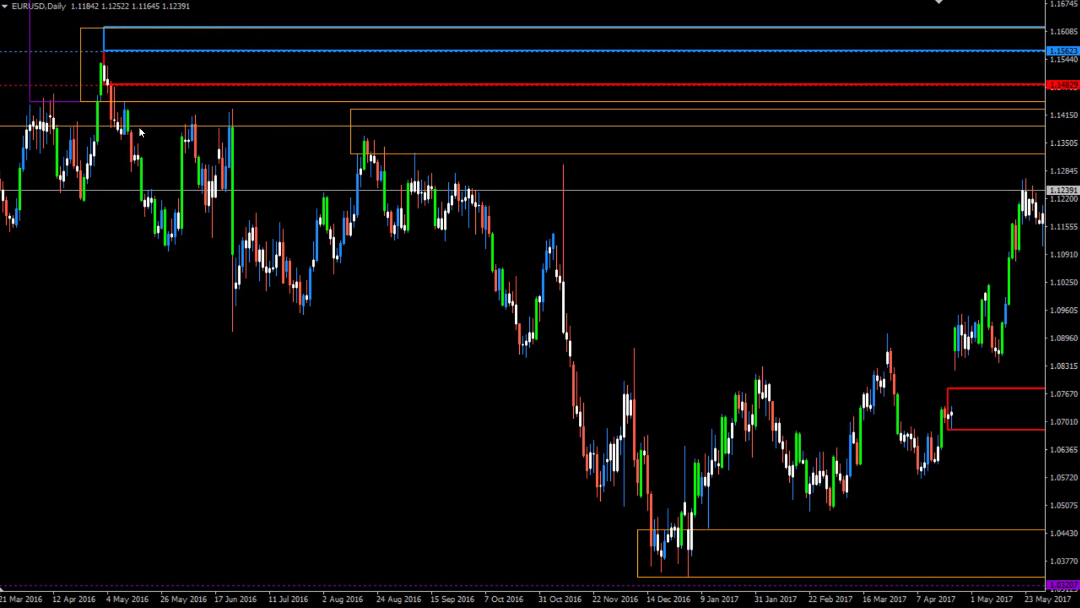
{"action": "right_click", "coordinate": [141, 292]}
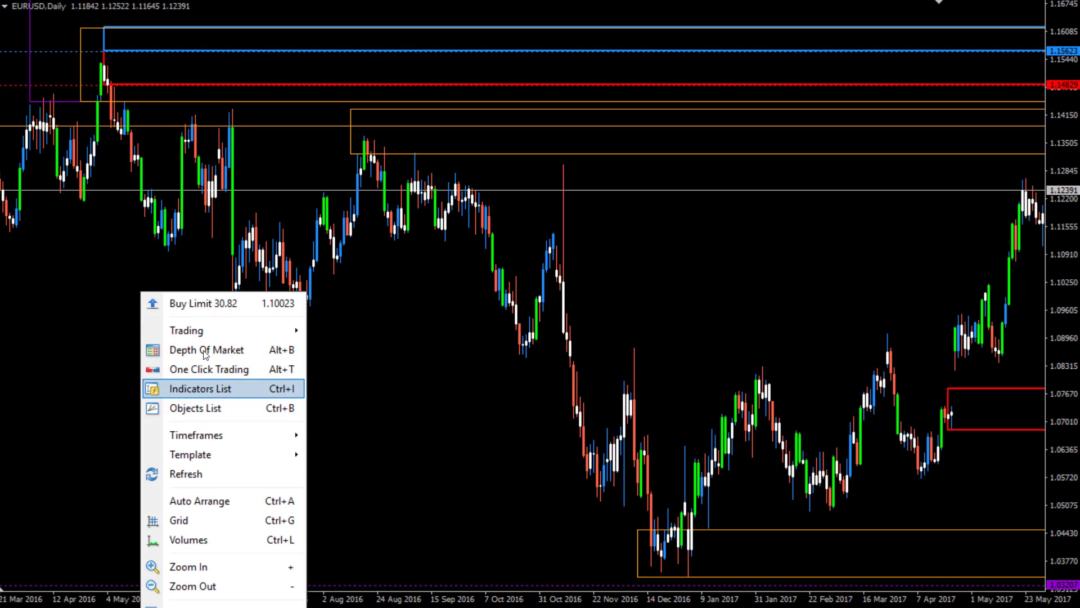
{"action": "left_click", "coordinate": [194, 388]}
{"action": "double_click", "coordinate": [199, 232]}
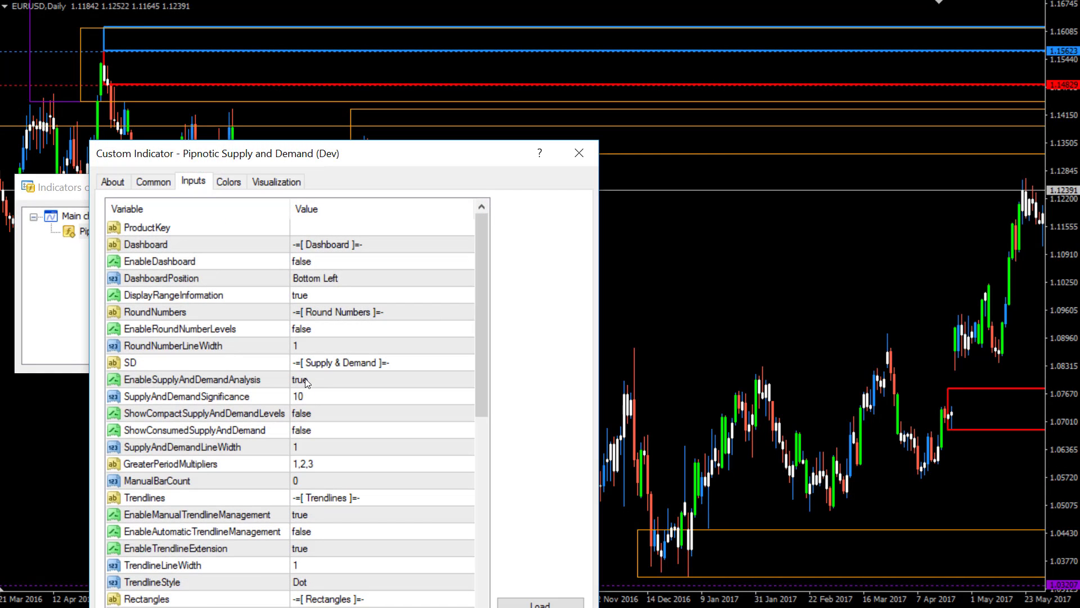
{"action": "left_click", "coordinate": [306, 380]}
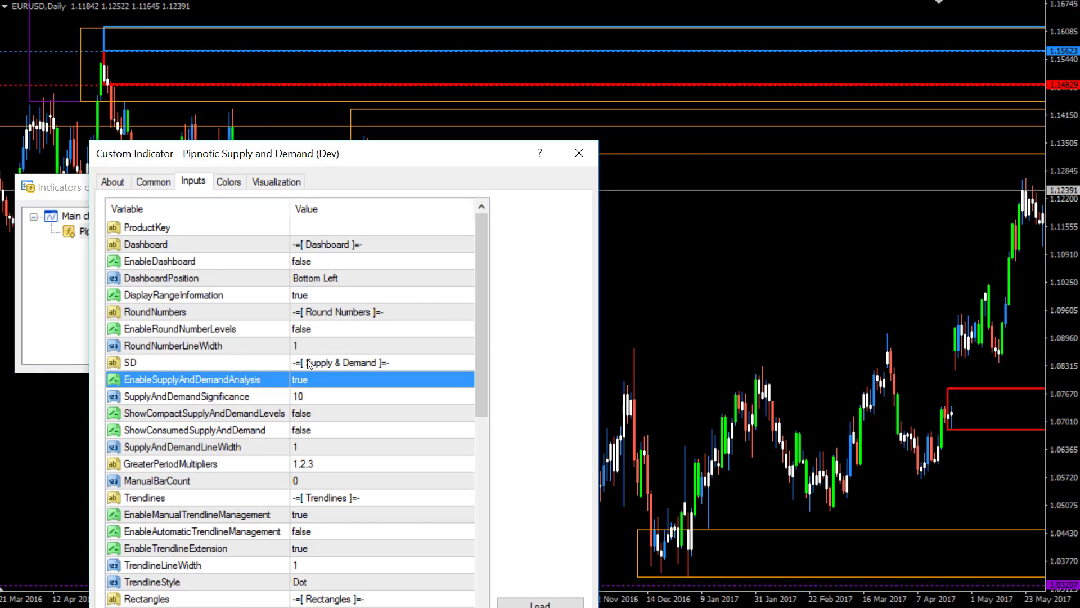
{"action": "double_click", "coordinate": [329, 463]}
{"action": "key", "text": "Left"}
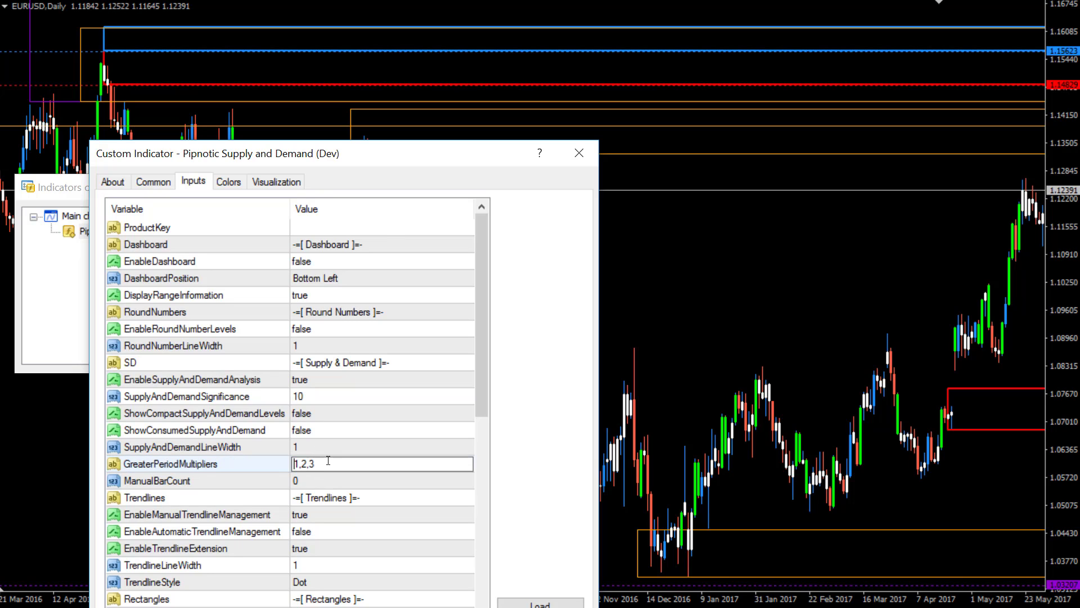
{"action": "type", "text": "0,"}
{"action": "key", "text": "Return"}
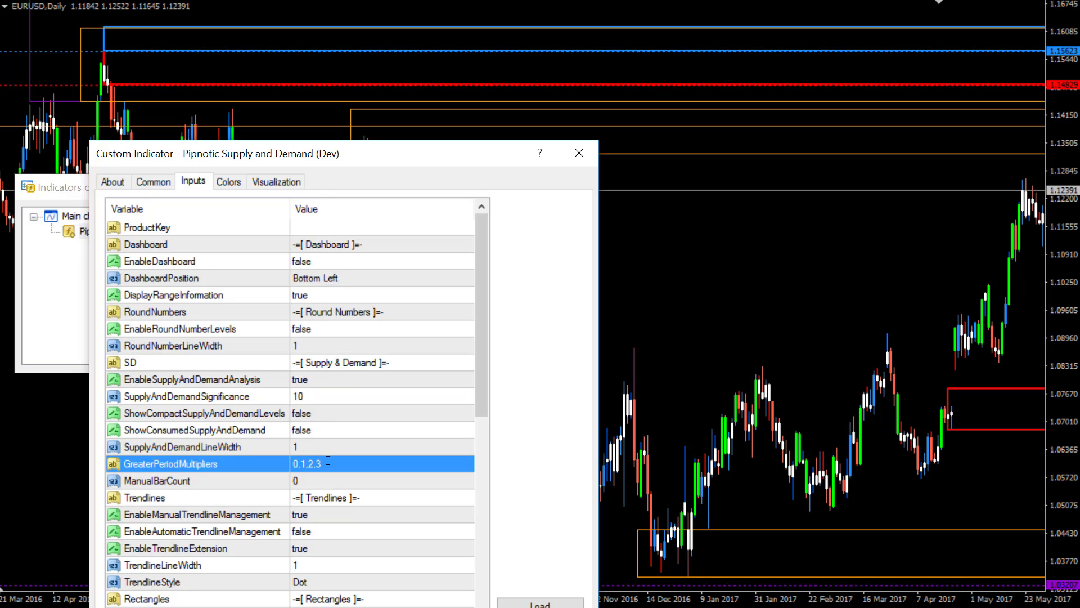
{"action": "key", "text": "Return"}
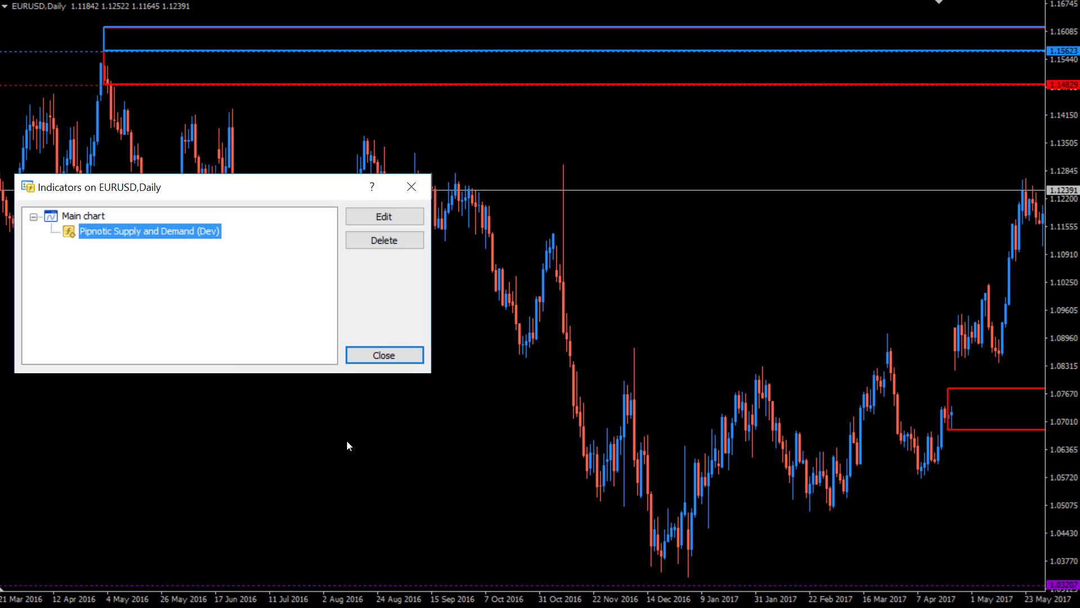
{"action": "left_click", "coordinate": [377, 362]}
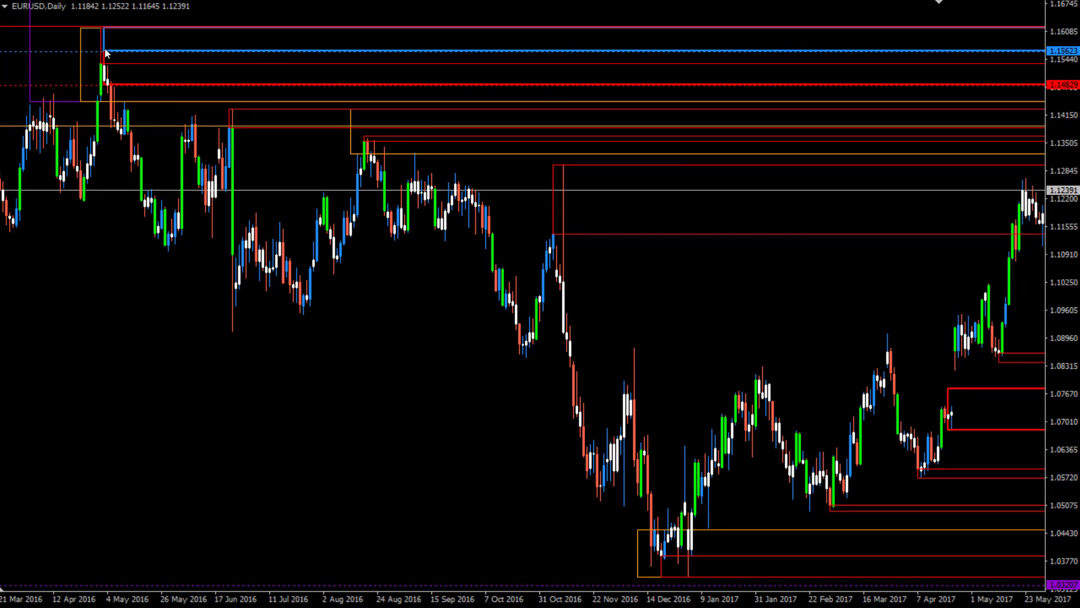
Step: Select the blue H4 rectangle and line at the May 2016 high, and release the selection
{"action": "double_click", "coordinate": [106, 51]}
{"action": "mouse_move", "coordinate": [106, 51]}
{"action": "left_mouse_down"}
{"action": "mouse_move", "coordinate": [139, 34]}
{"action": "mouse_move", "coordinate": [106, 55]}
{"action": "left_mouse_up"}
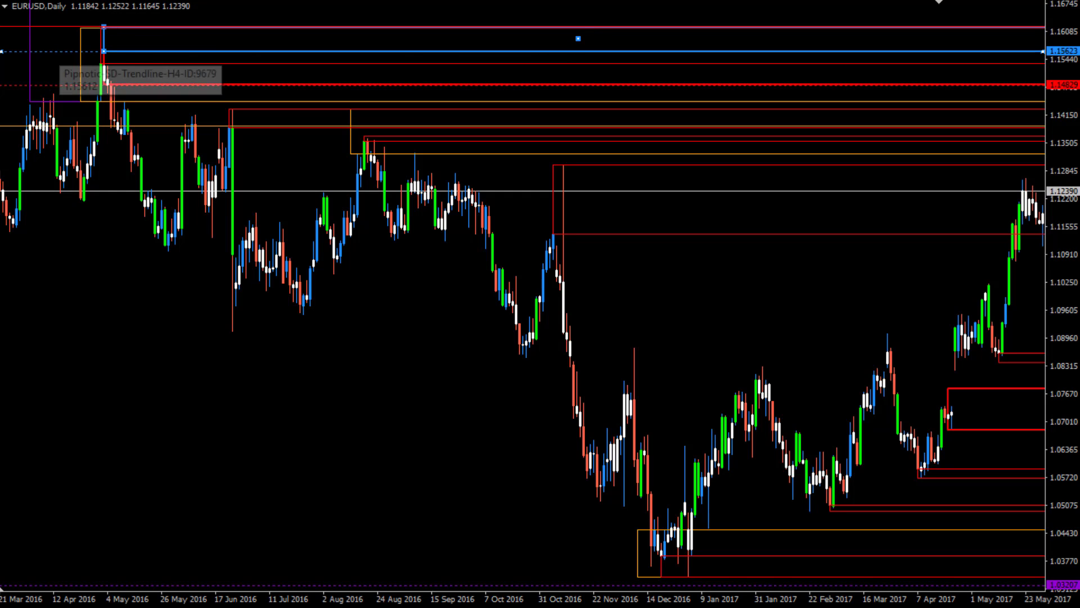
{"action": "left_click", "coordinate": [104, 32]}
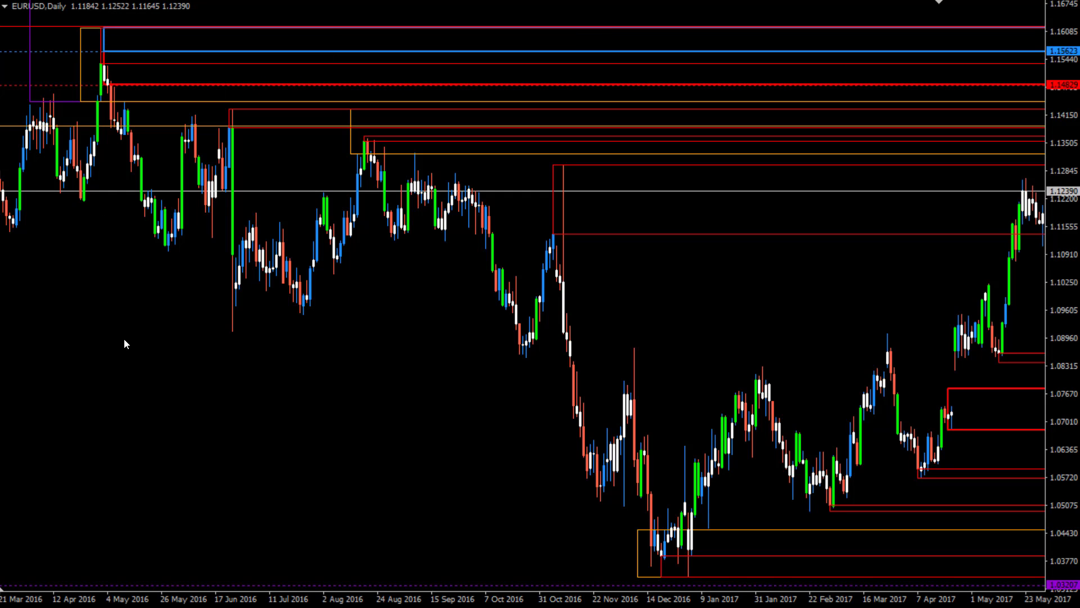
Step: Set GreaterPeriodMultipliers to 1,2,3 in the Pipnotic Supply and Demand (Dev) indicator on the daily EURUSD chart
{"action": "right_click", "coordinate": [86, 353]}
{"action": "left_click", "coordinate": [150, 448]}
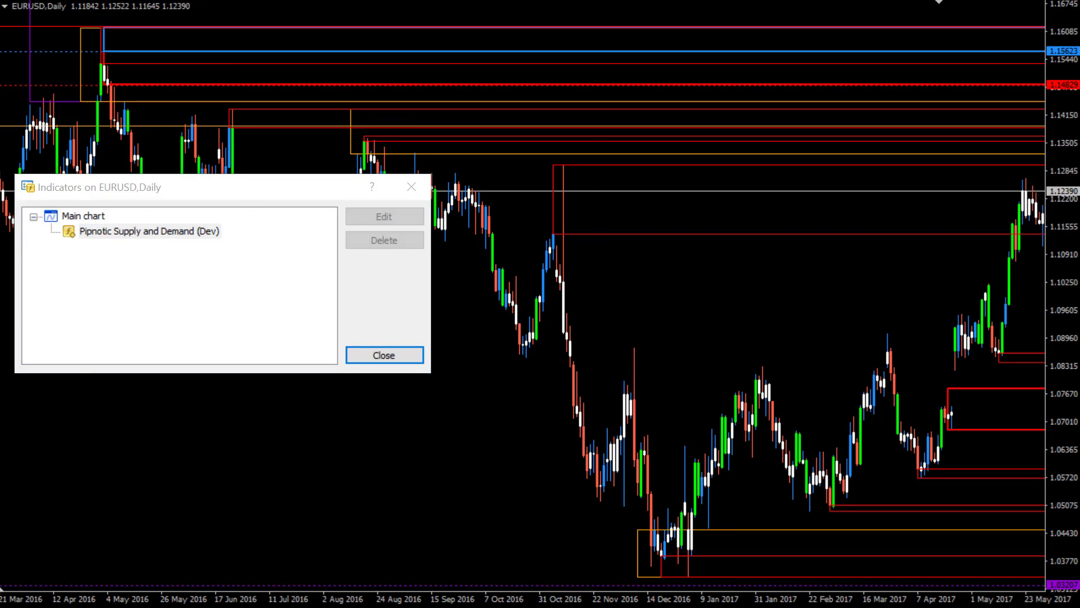
{"action": "double_click", "coordinate": [216, 231]}
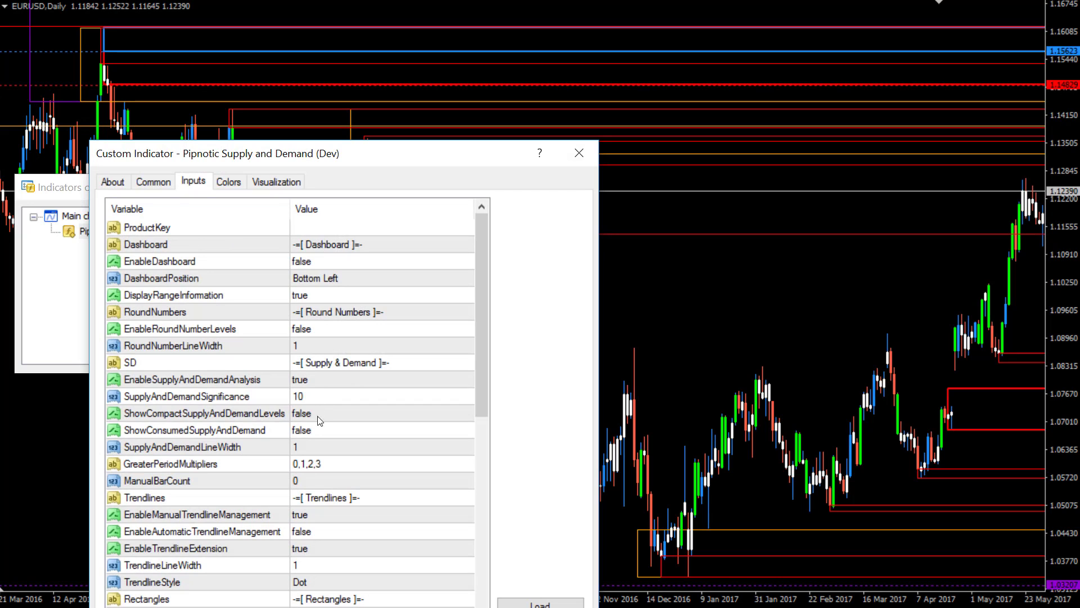
{"action": "double_click", "coordinate": [309, 464]}
{"action": "left_click", "coordinate": [302, 464]}
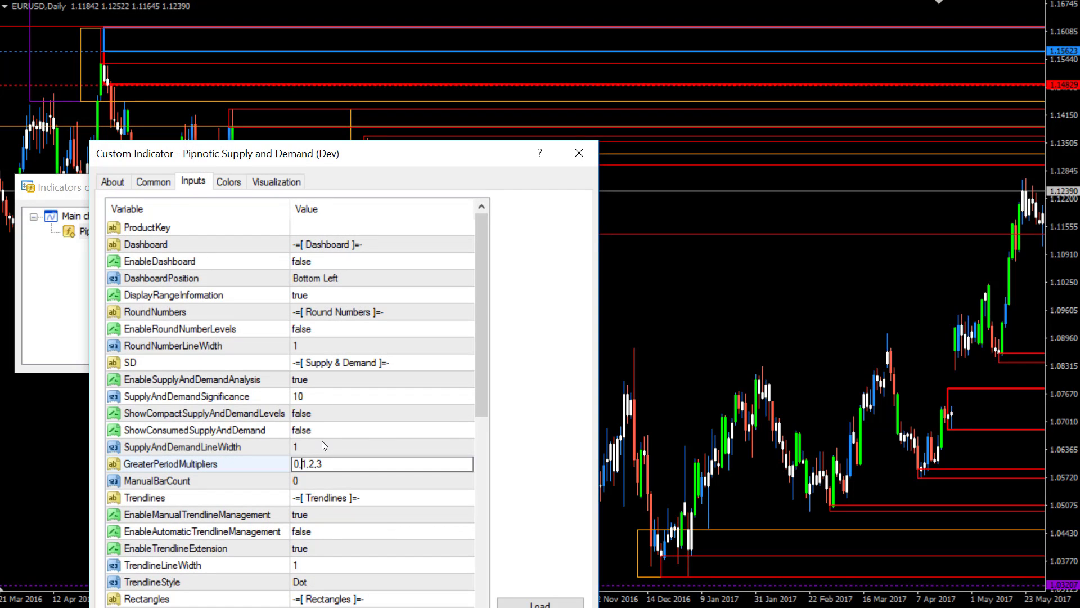
{"action": "key", "text": "BackSpace"}
{"action": "key", "text": "Return"}
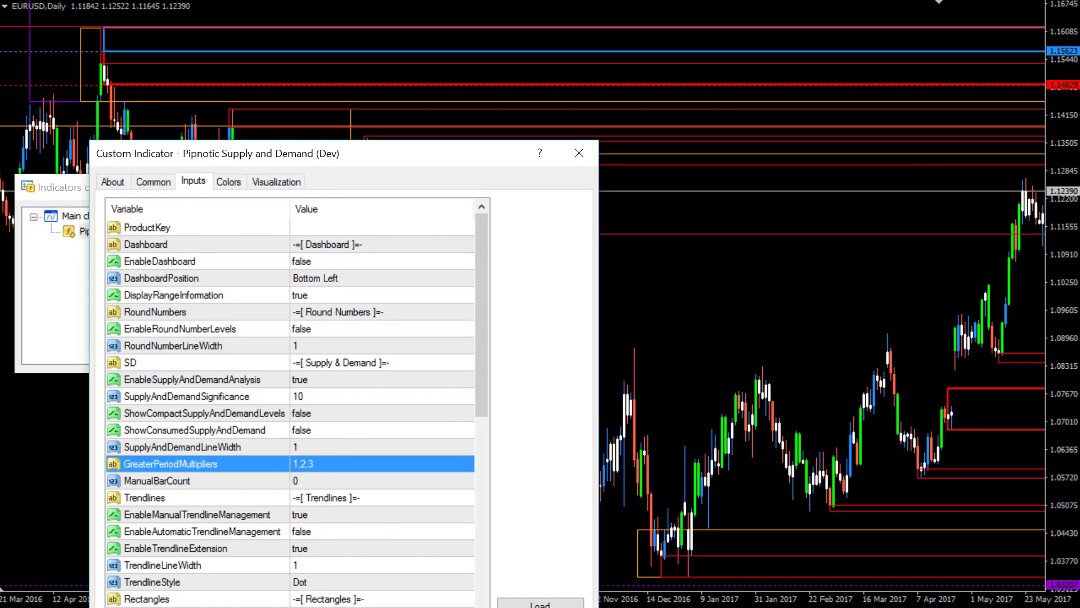
{"action": "key", "text": "Return"}
{"action": "left_click", "coordinate": [369, 360]}
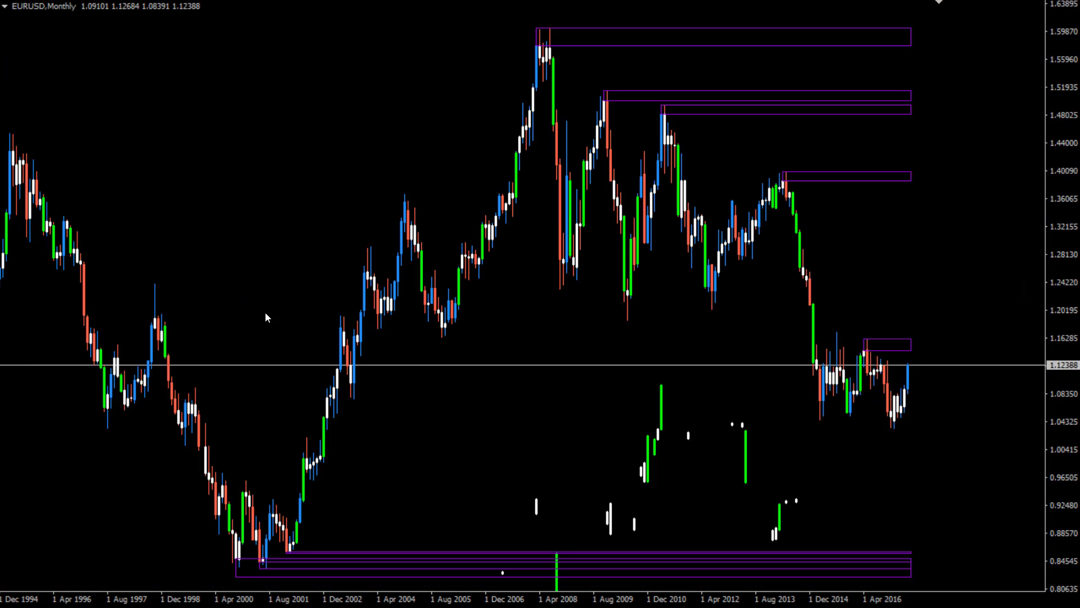
Step: Apply the Default + strength template to the monthly EURUSD chart
{"action": "right_click", "coordinate": [246, 104]}
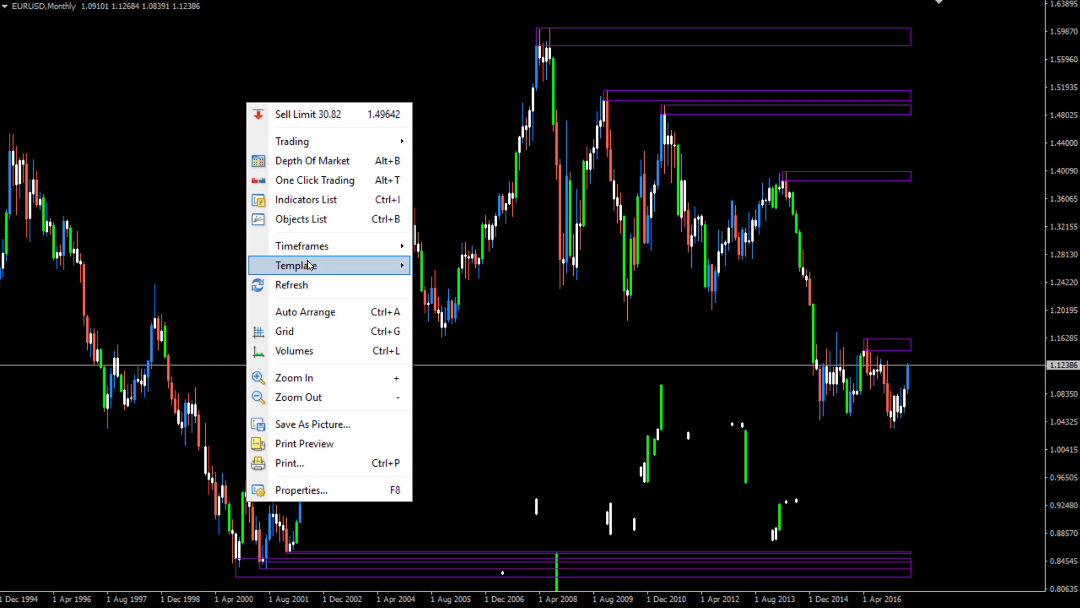
{"action": "mouse_move", "coordinate": [308, 265]}
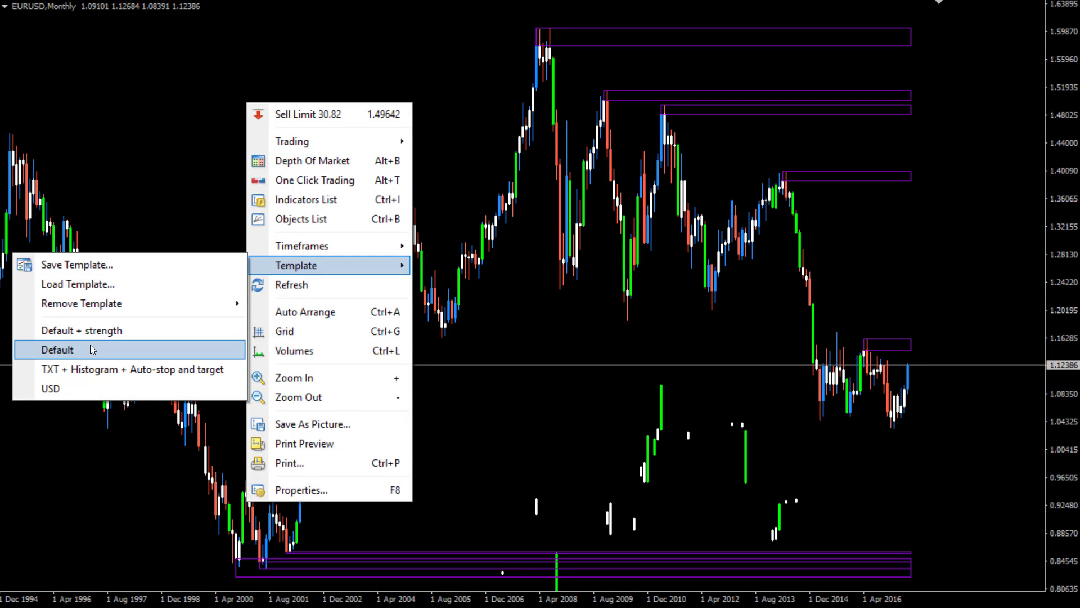
{"action": "left_click", "coordinate": [88, 330]}
Step: Load EURAUD from Market Watch into the monthly chart and hide Market Watch
{"action": "key", "text": "ctrl+m"}
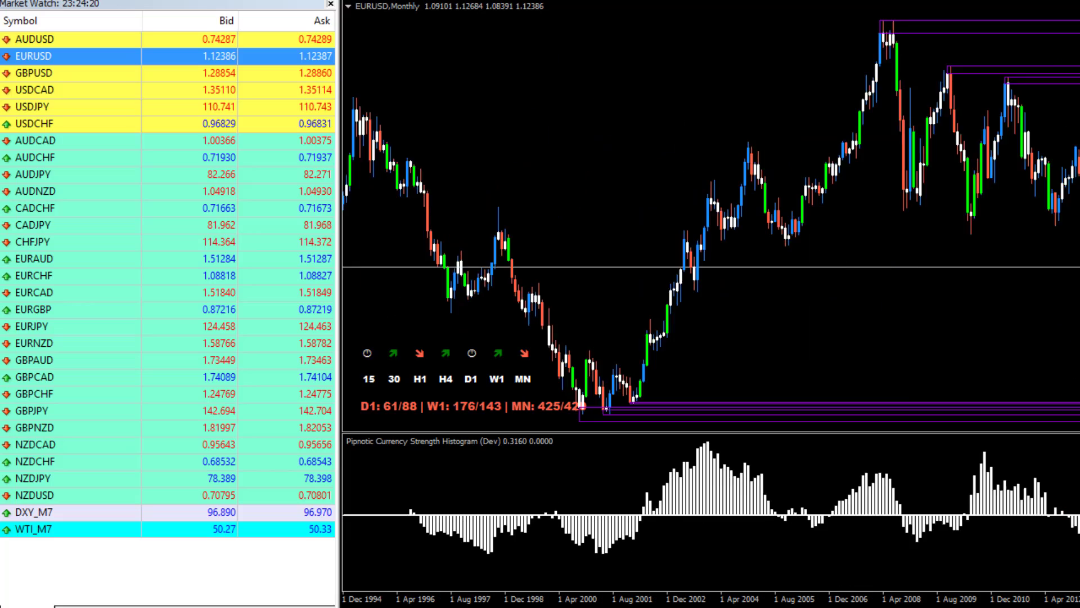
{"action": "left_click", "coordinate": [52, 260]}
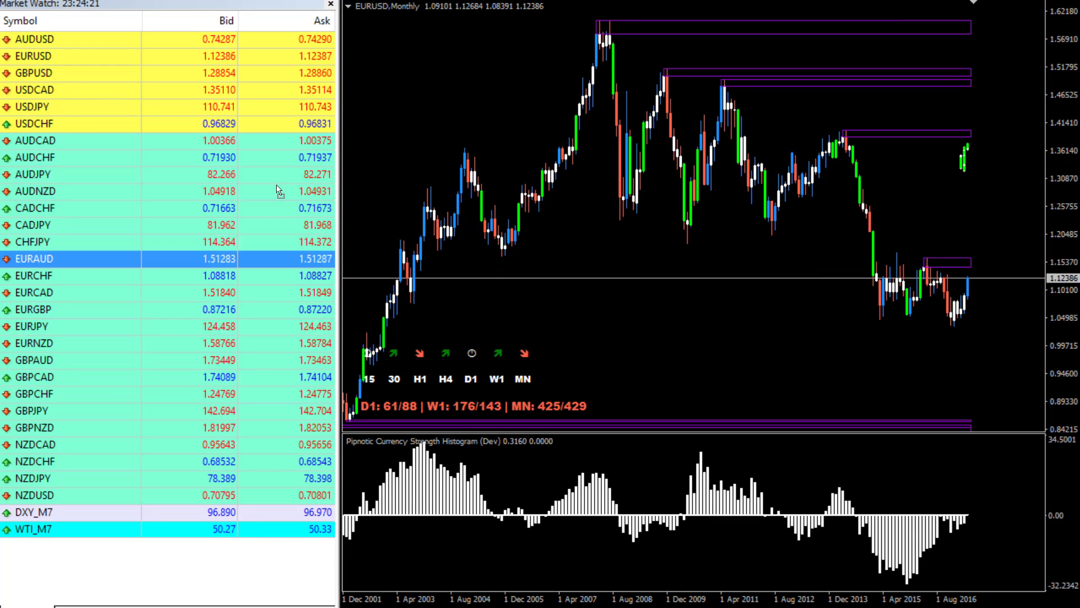
{"action": "left_click", "coordinate": [331, 4]}
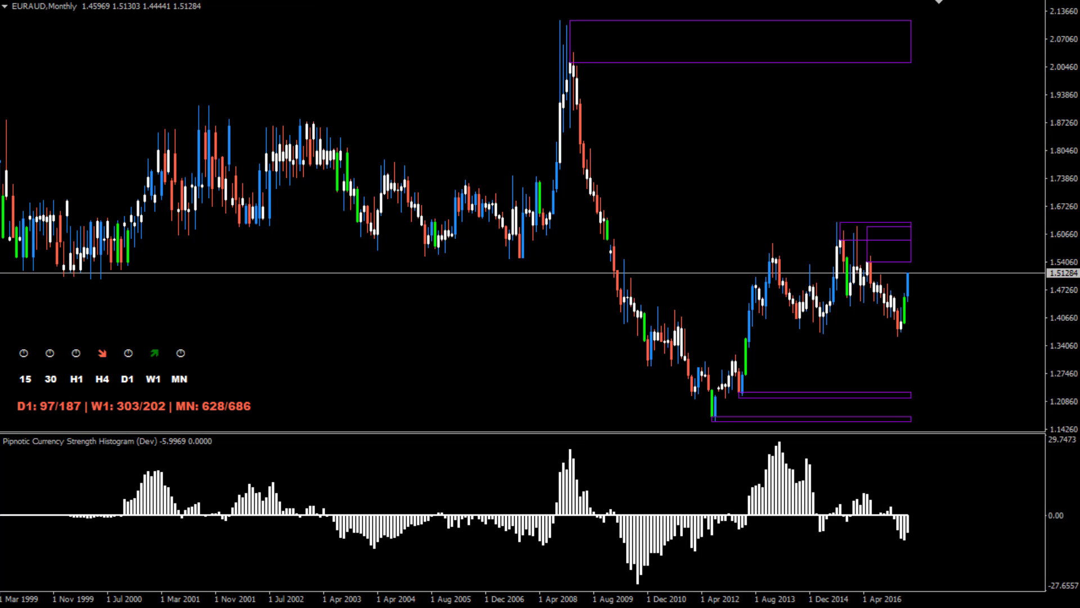
Step: On the monthly EURAUD chart, draw a zone rectangle from late 2009 between 1.59510 and 1.56220, and refresh the chart
{"action": "left_click", "coordinate": [530, 259]}
{"action": "double_click", "coordinate": [544, 259]}
{"action": "left_click_drag", "start_coordinate": [624, 259], "coordinate": [624, 258]}
{"action": "key", "text": "Delete"}
{"action": "right_click", "coordinate": [677, 65]}
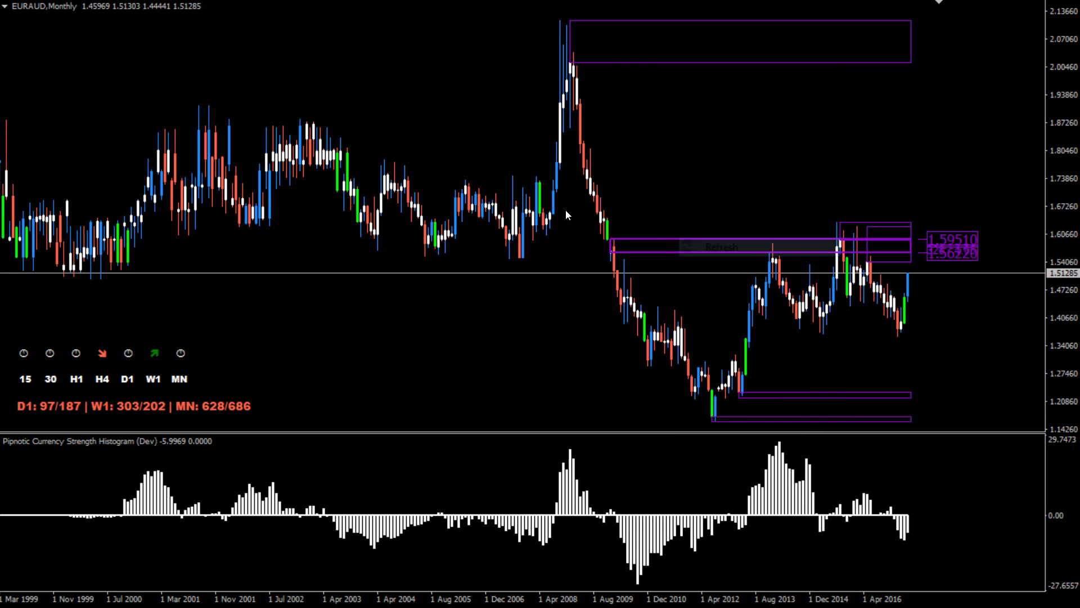
{"action": "left_click", "coordinate": [741, 243]}
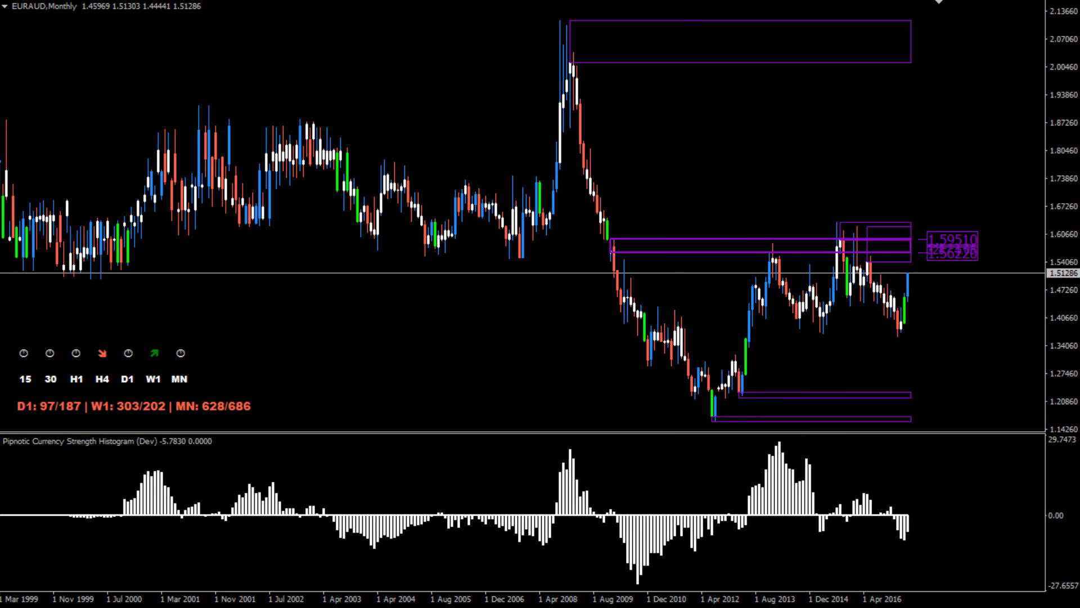
Step: Move the monthly zone rectangle to start in 2015 and span 1.44503 to 1.41962
{"action": "key", "text": "plus"}
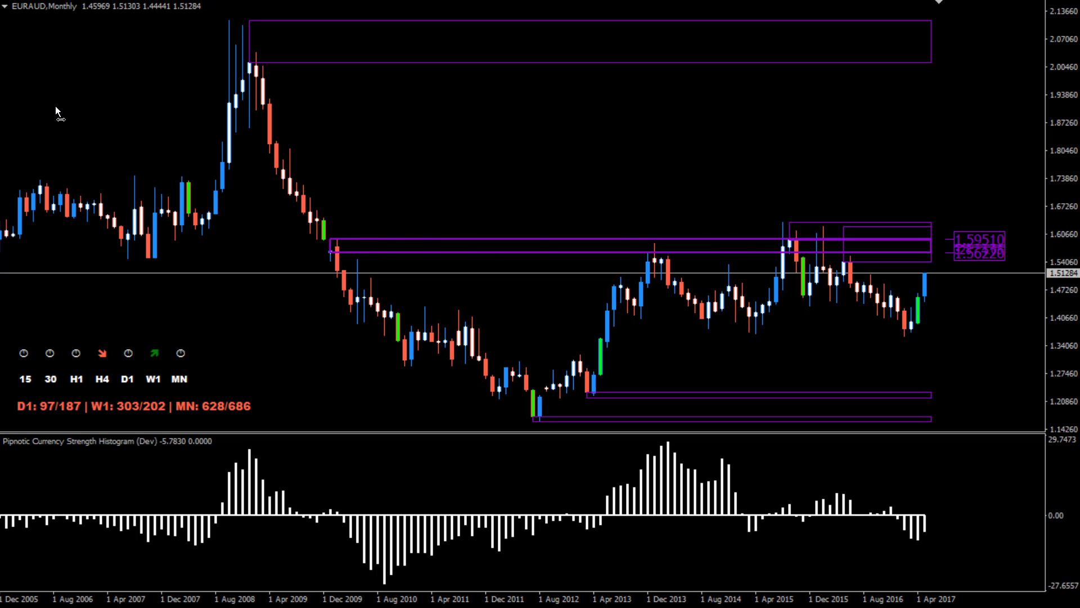
{"action": "left_click_drag", "start_coordinate": [330, 240], "coordinate": [674, 228]}
{"action": "left_click_drag", "start_coordinate": [836, 263], "coordinate": [770, 312]}
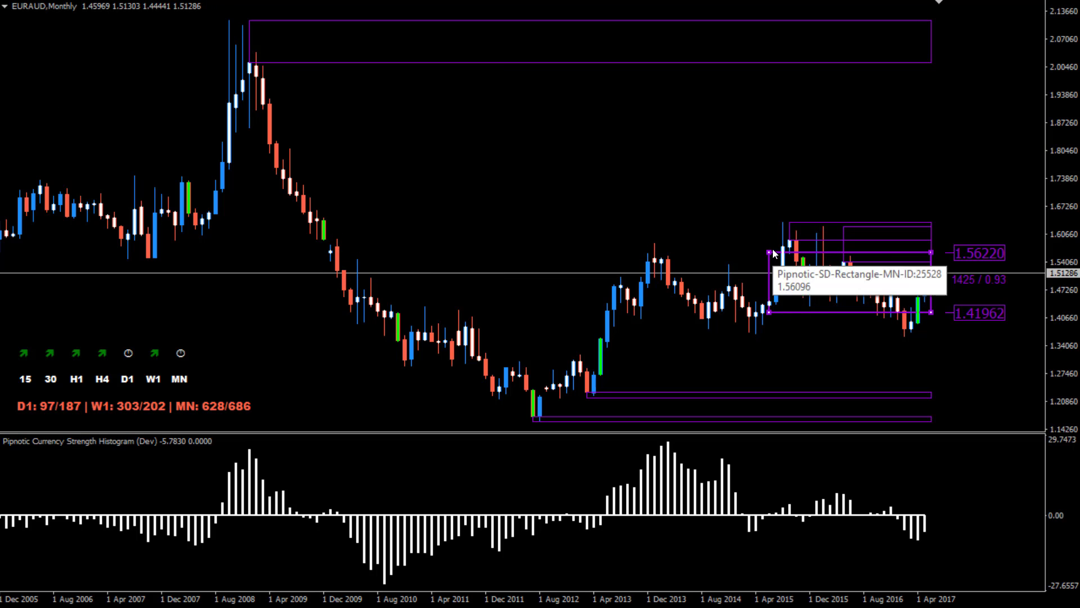
{"action": "left_click_drag", "start_coordinate": [773, 255], "coordinate": [771, 301]}
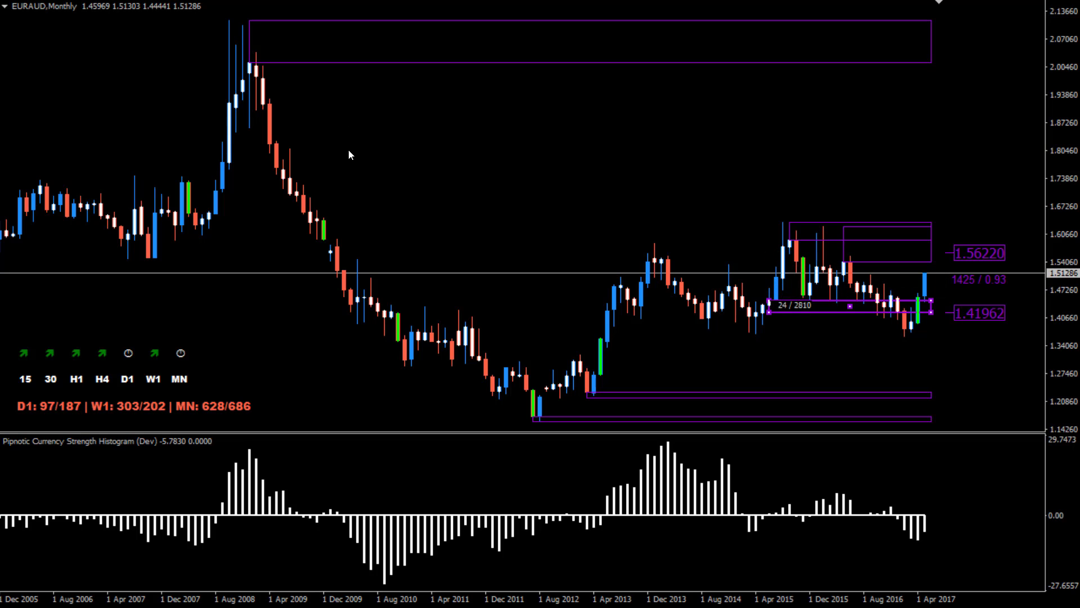
{"action": "left_click", "coordinate": [767, 345]}
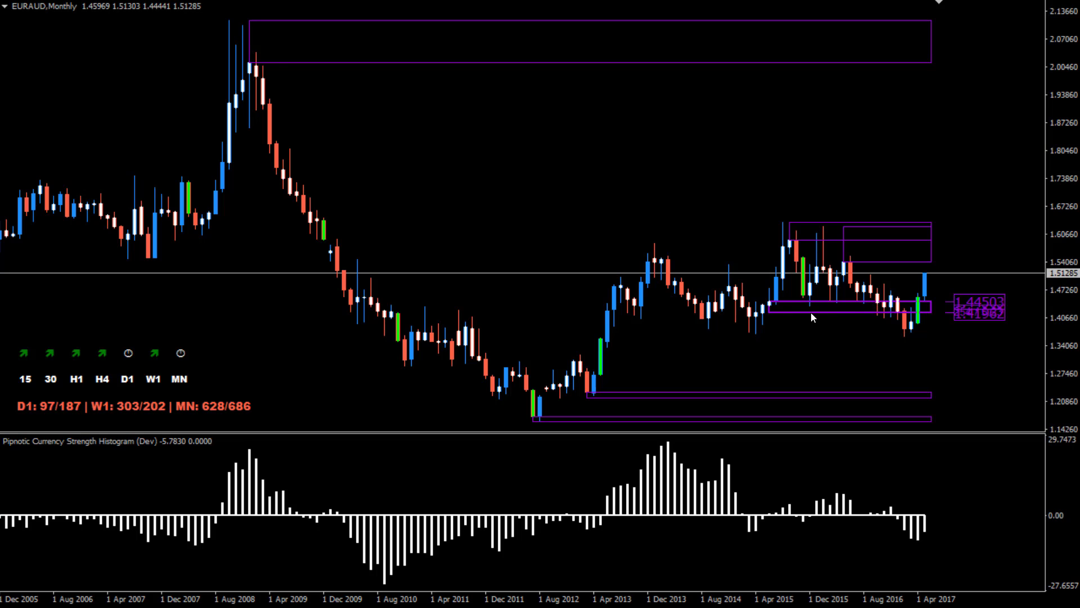
Step: Reposition the monthly zone rectangle over the early 2017 low, spanning 1.39754 to 1.36267
{"action": "double_click", "coordinate": [771, 312]}
{"action": "left_click_drag", "start_coordinate": [770, 312], "coordinate": [873, 304]}
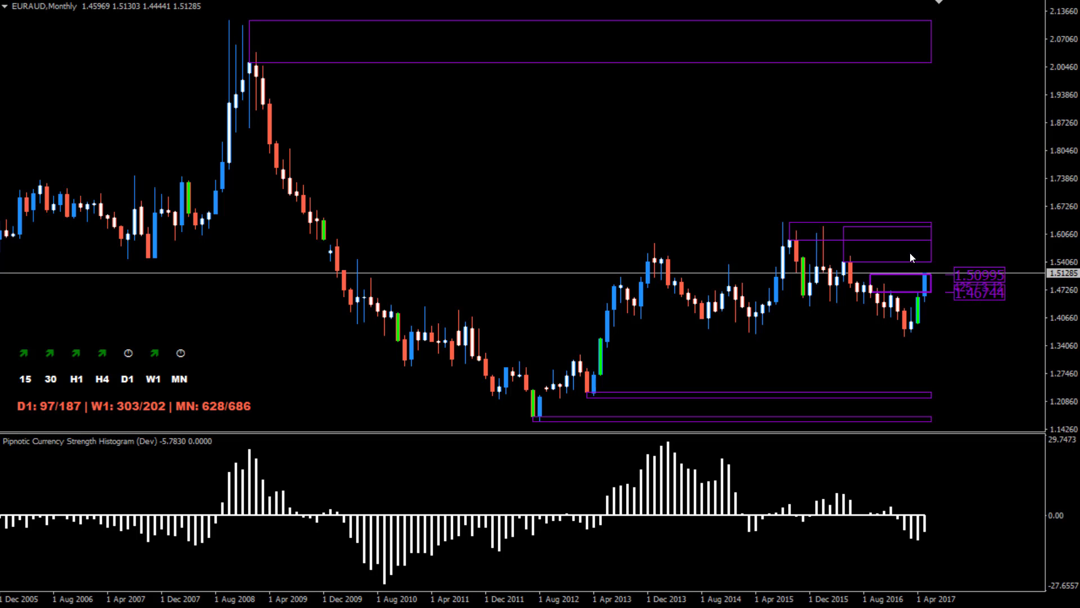
{"action": "double_click", "coordinate": [870, 292]}
{"action": "left_click_drag", "start_coordinate": [870, 292], "coordinate": [911, 322]}
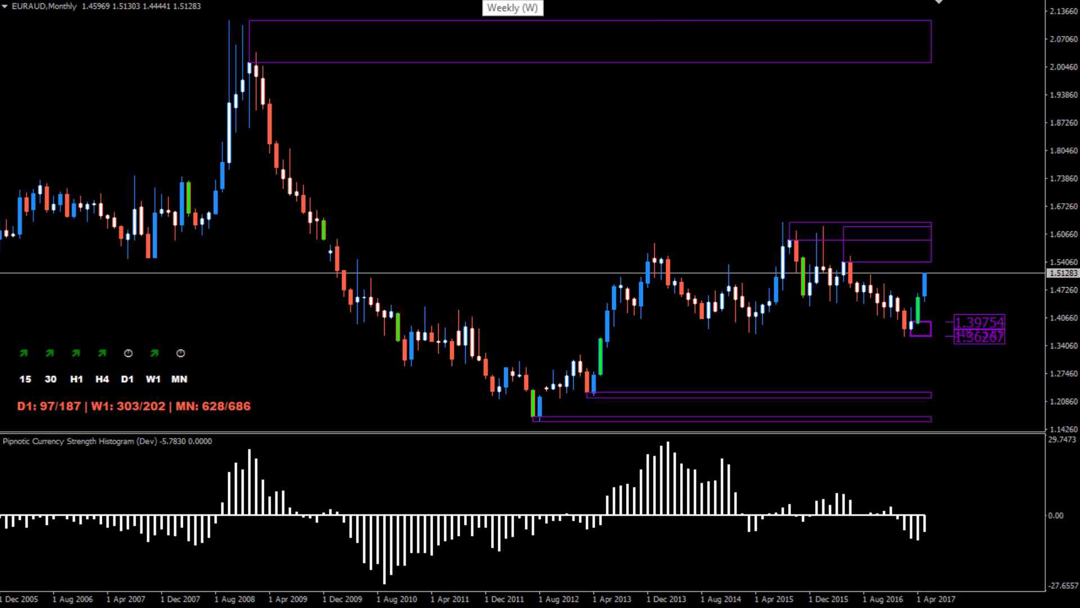
Step: View the monthly zone on the weekly chart, and place a horizontal line at about 1.48185 on the monthly chart
{"action": "left_click", "coordinate": [507, 1]}
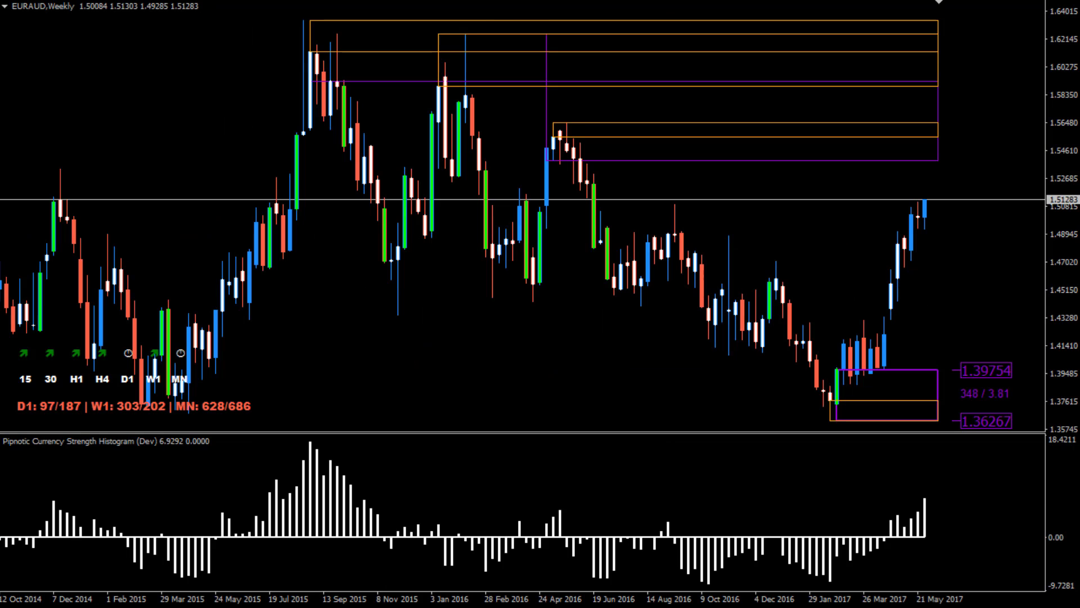
{"action": "left_click", "coordinate": [522, 1]}
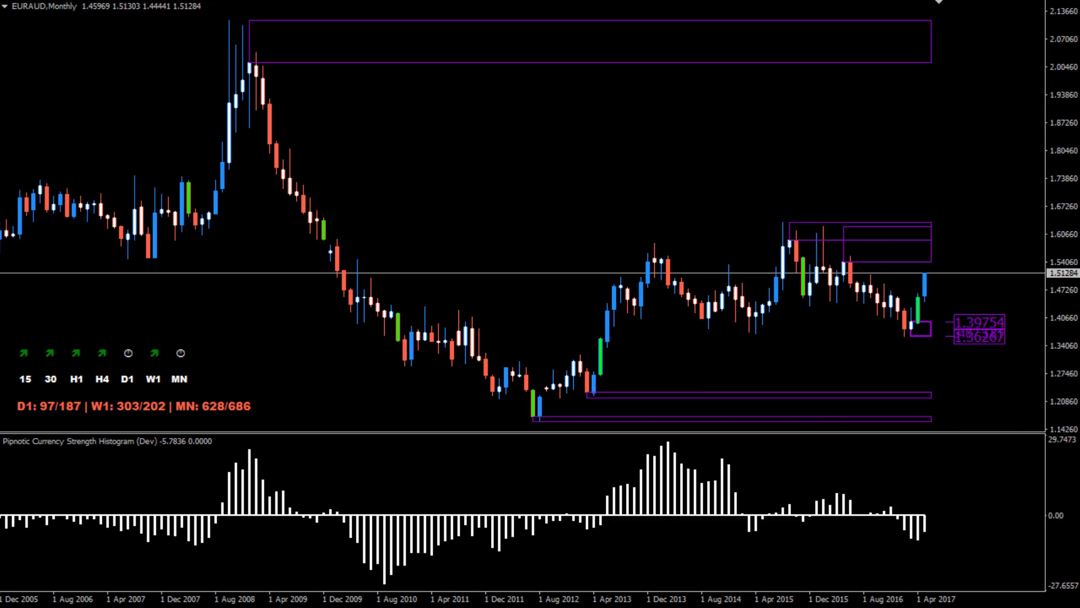
{"action": "left_click", "coordinate": [874, 287]}
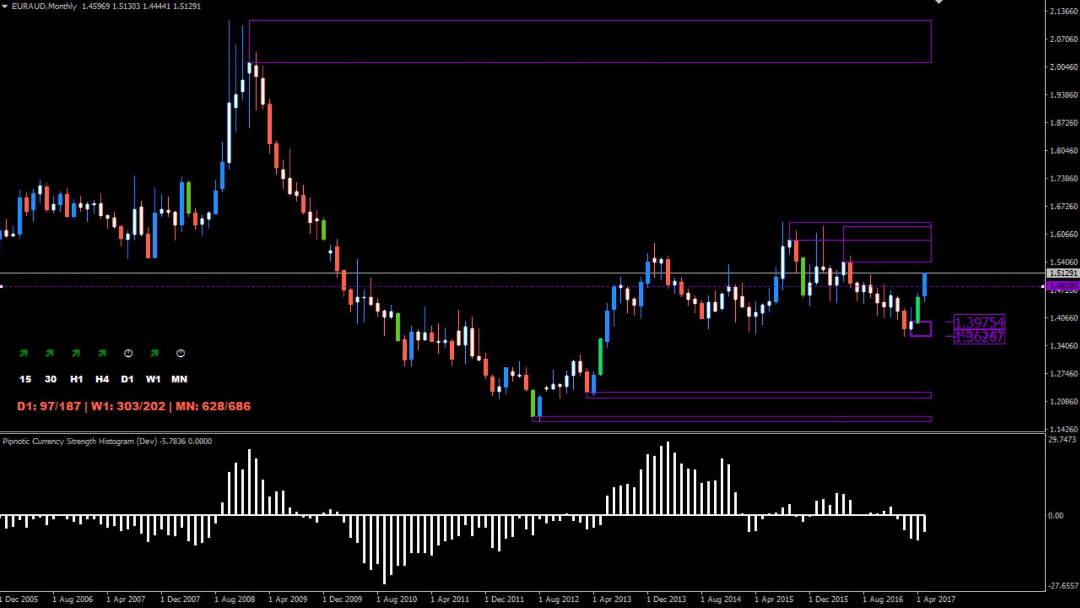
Step: On the weekly chart, draw a zone rectangle from about September 2016 between 1.50959 and 1.48865
{"action": "key", "text": "w"}
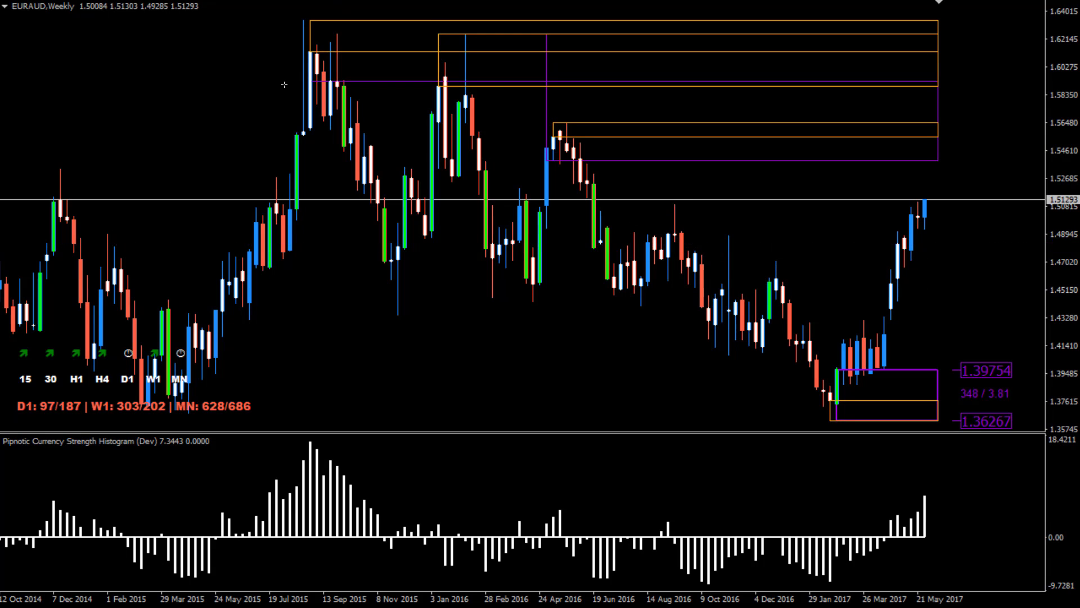
{"action": "left_click_drag", "start_coordinate": [674, 204], "coordinate": [682, 234]}
{"action": "right_click", "coordinate": [552, 229]}
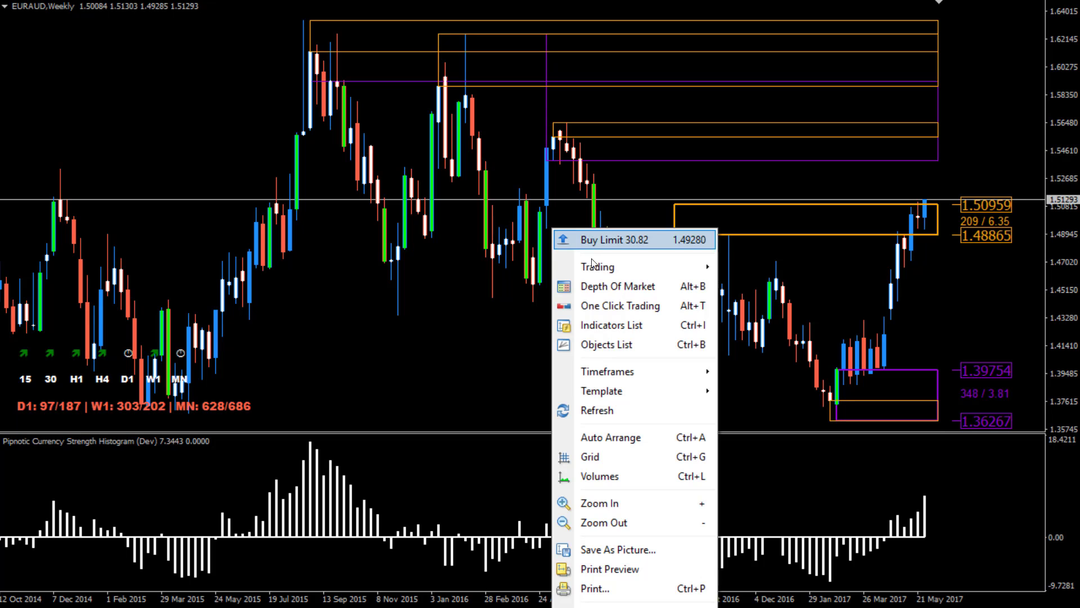
{"action": "left_click", "coordinate": [94, 169]}
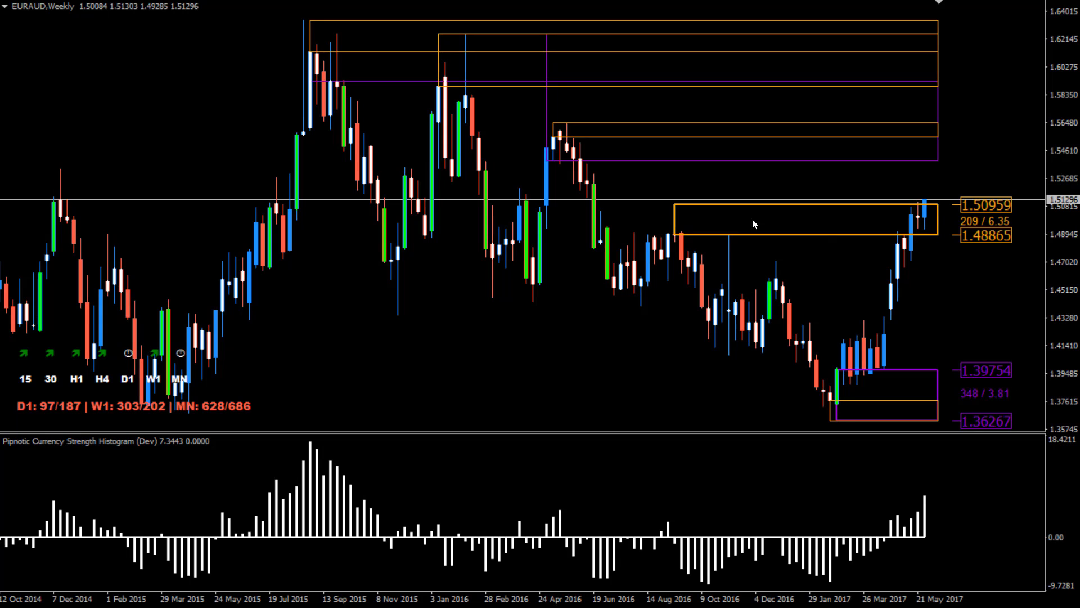
Step: Move the weekly rectangle to early May 2017, spanning 1.48629 to 1.46768, and place a horizontal line at 1.48709
{"action": "double_click", "coordinate": [675, 205]}
{"action": "left_click_drag", "start_coordinate": [675, 205], "coordinate": [904, 243]}
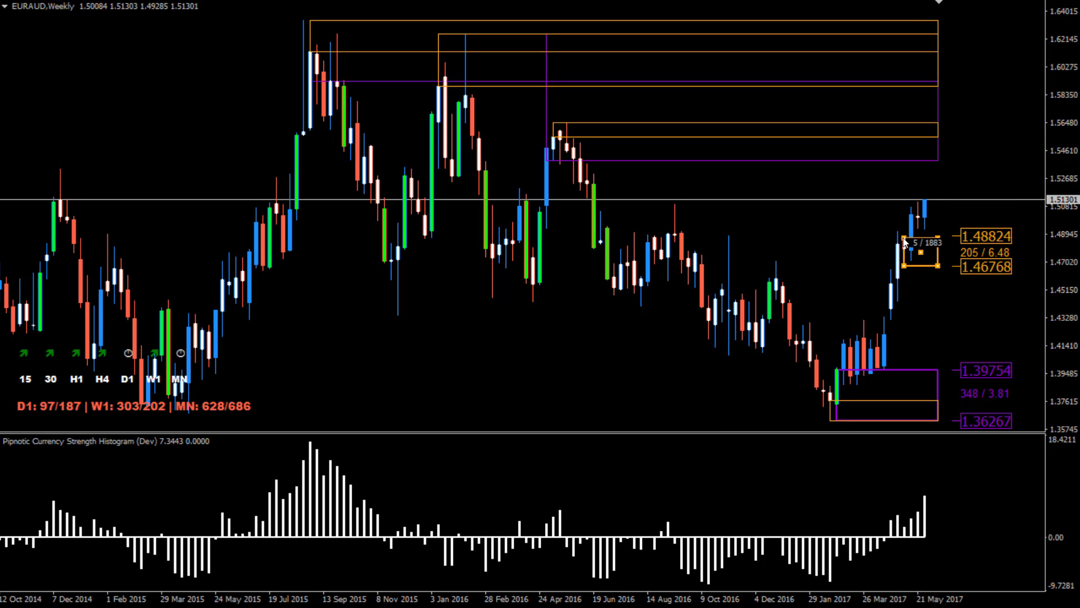
{"action": "right_click", "coordinate": [905, 243]}
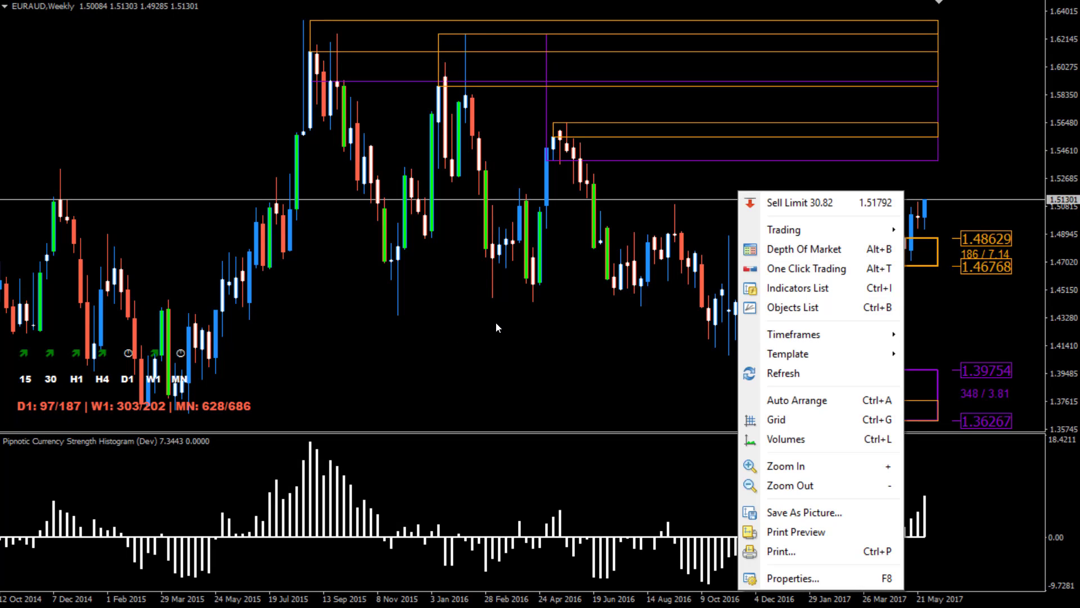
{"action": "left_click", "coordinate": [169, 166]}
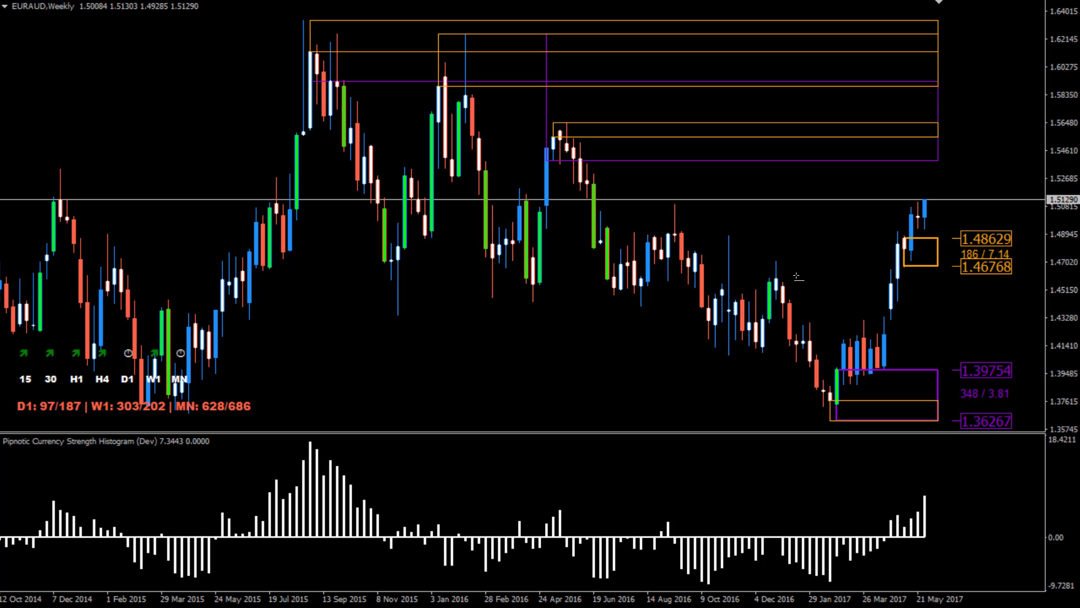
{"action": "left_click", "coordinate": [925, 237]}
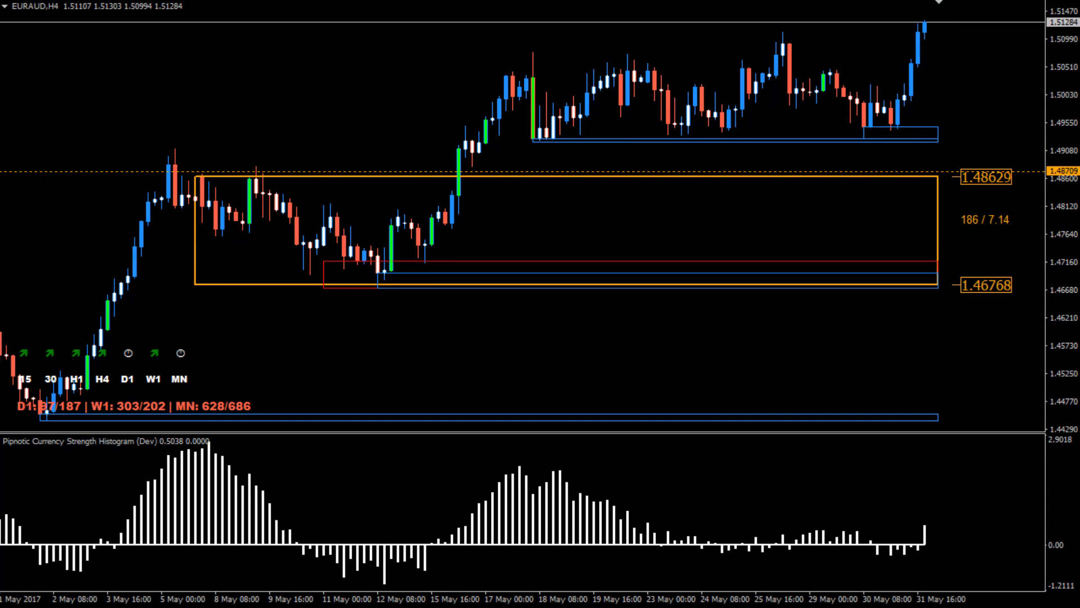
Step: On the H4 chart, draw mid-May 2017 zone rectangles at 1.48026 to 1.47742 and 1.49242 to 1.48796, refreshing the chart
{"action": "left_click_drag", "start_coordinate": [438, 209], "coordinate": [449, 231]}
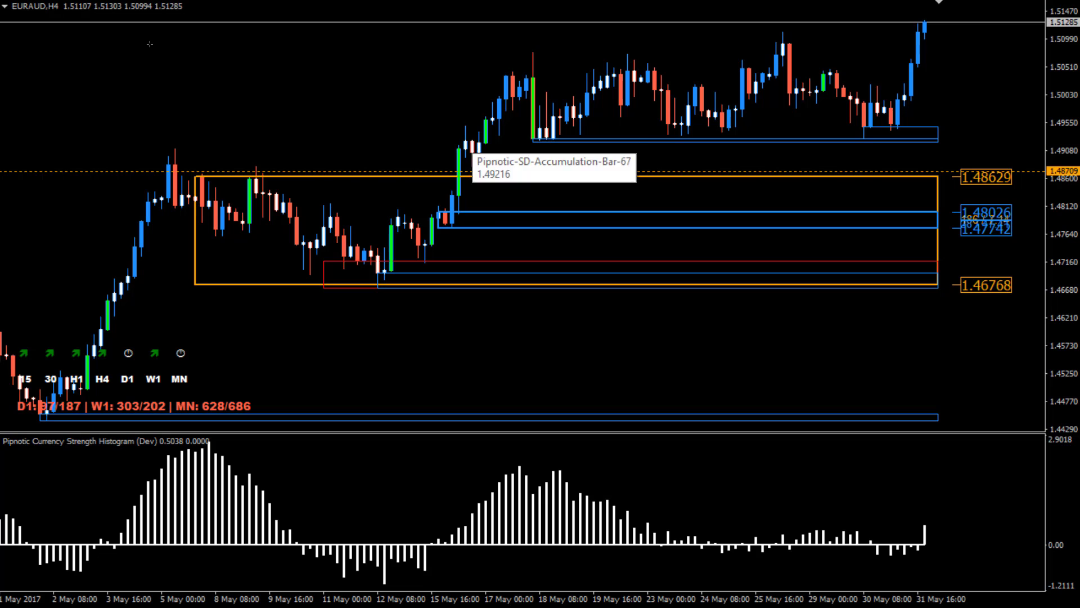
{"action": "right_click", "coordinate": [322, 99]}
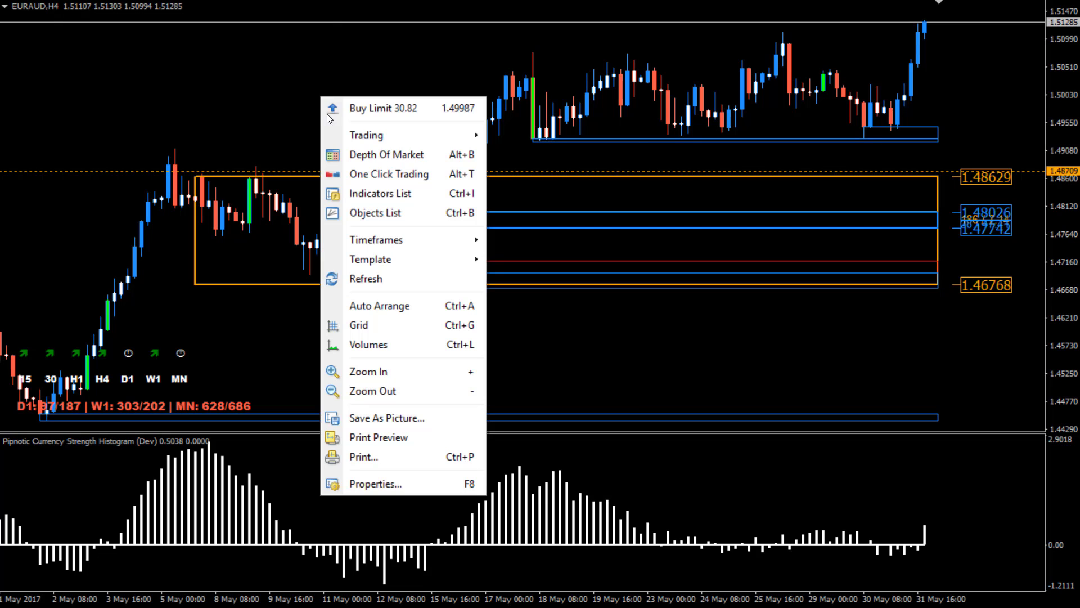
{"action": "left_click", "coordinate": [370, 279]}
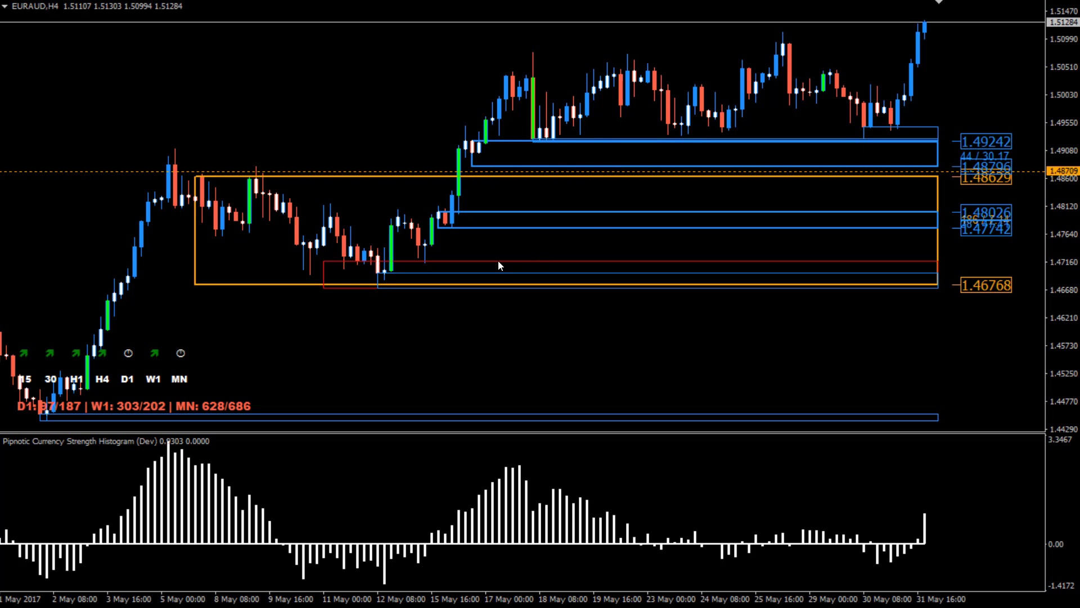
{"action": "right_click", "coordinate": [330, 95]}
{"action": "left_click", "coordinate": [370, 270]}
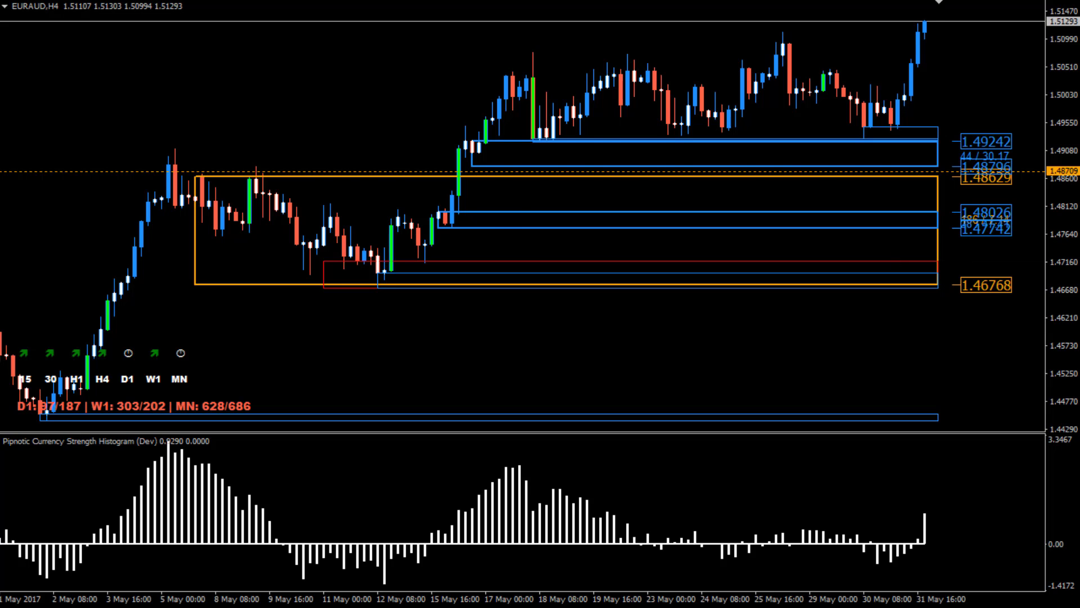
Step: Show Market Watch and open a new chart window for EURCAD
{"action": "key", "text": "minus"}
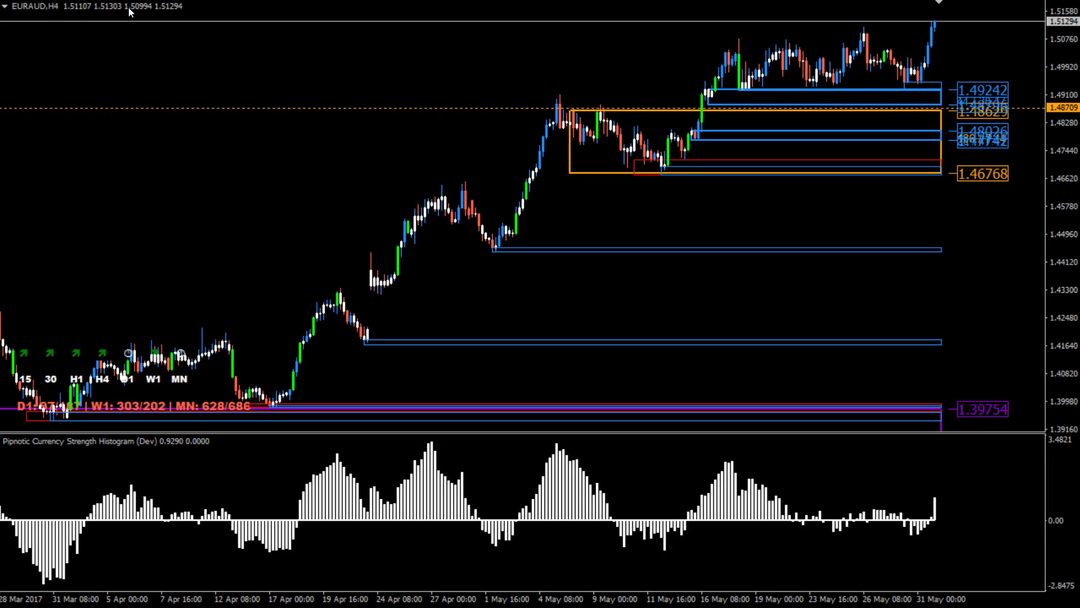
{"action": "key", "text": "ctrl+m"}
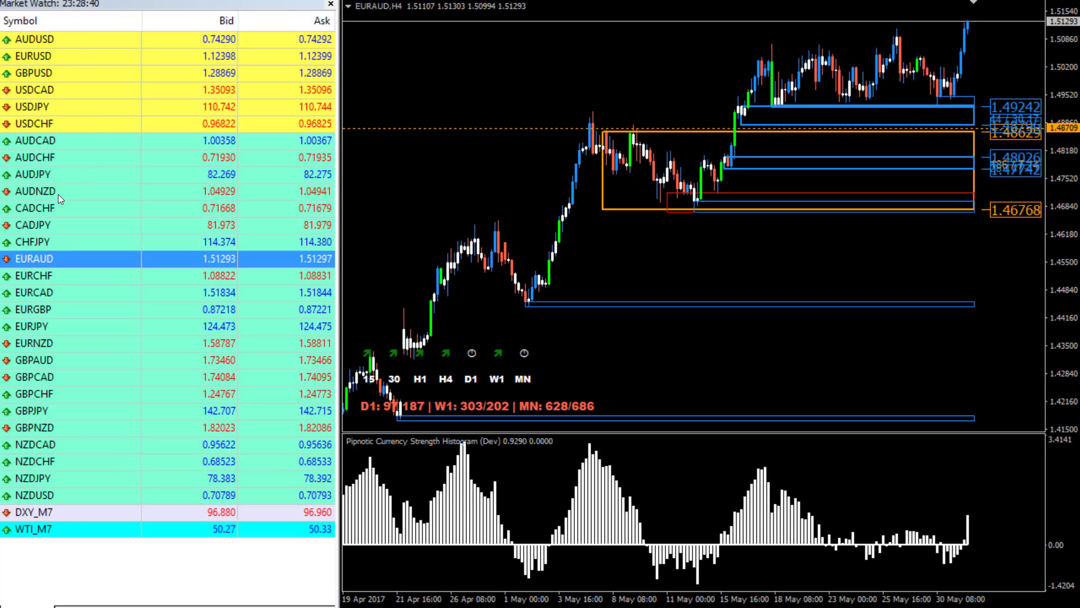
{"action": "right_click", "coordinate": [45, 289]}
{"action": "left_click", "coordinate": [85, 321]}
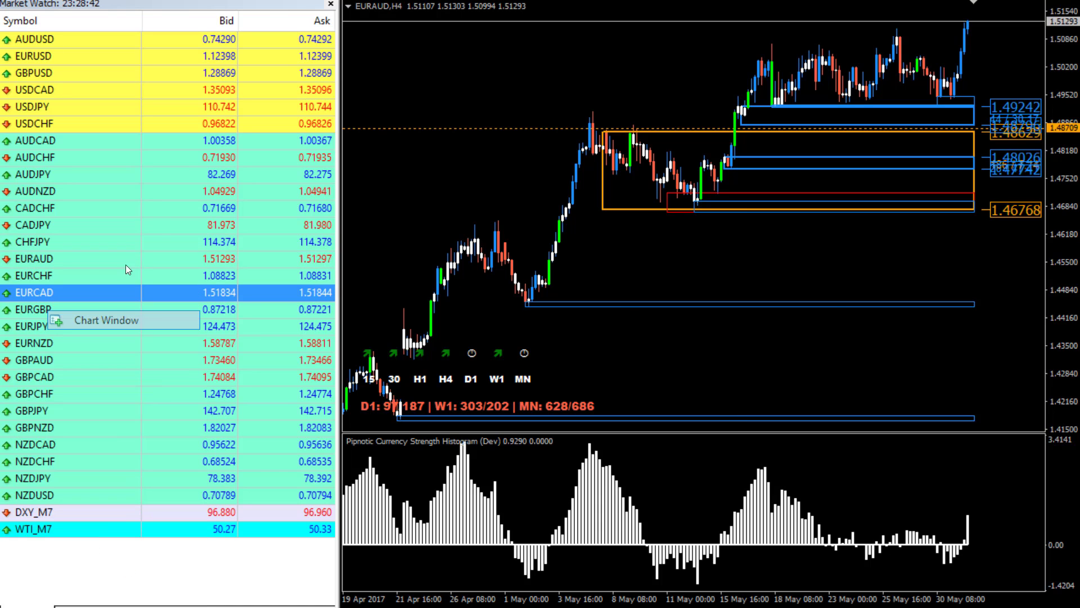
Step: Hide Market Watch and set EnableSupplyAndDemandAnalysis to false for the Pipnotic Supply and Demand indicator on the EURCAD chart
{"action": "left_click", "coordinate": [330, 5]}
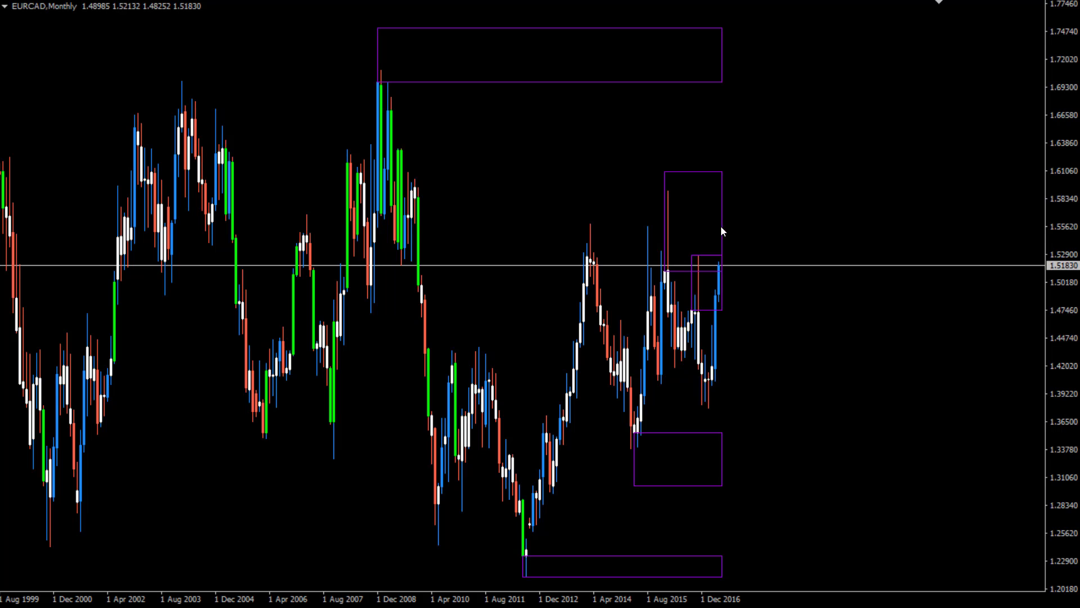
{"action": "right_click", "coordinate": [320, 27]}
{"action": "left_click", "coordinate": [349, 123]}
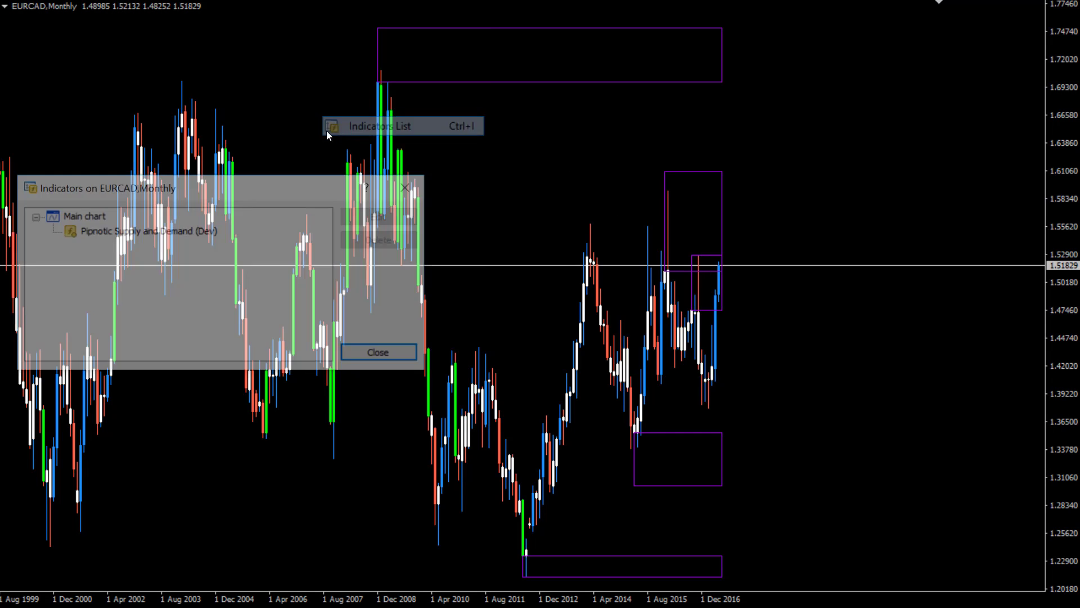
{"action": "double_click", "coordinate": [197, 232]}
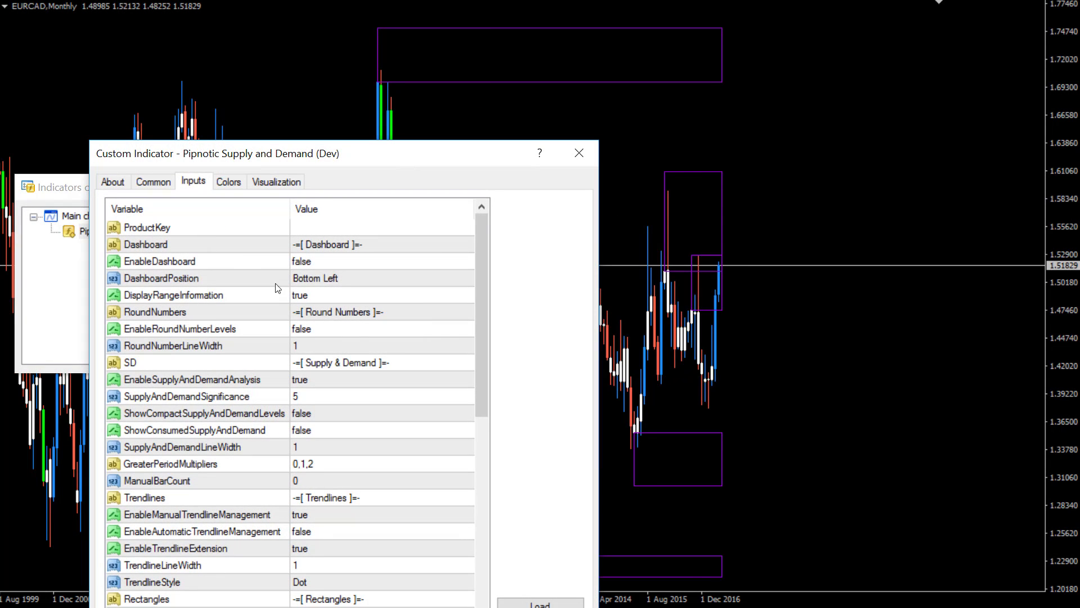
{"action": "left_click", "coordinate": [301, 380]}
{"action": "left_click", "coordinate": [302, 380]}
{"action": "left_click", "coordinate": [303, 402]}
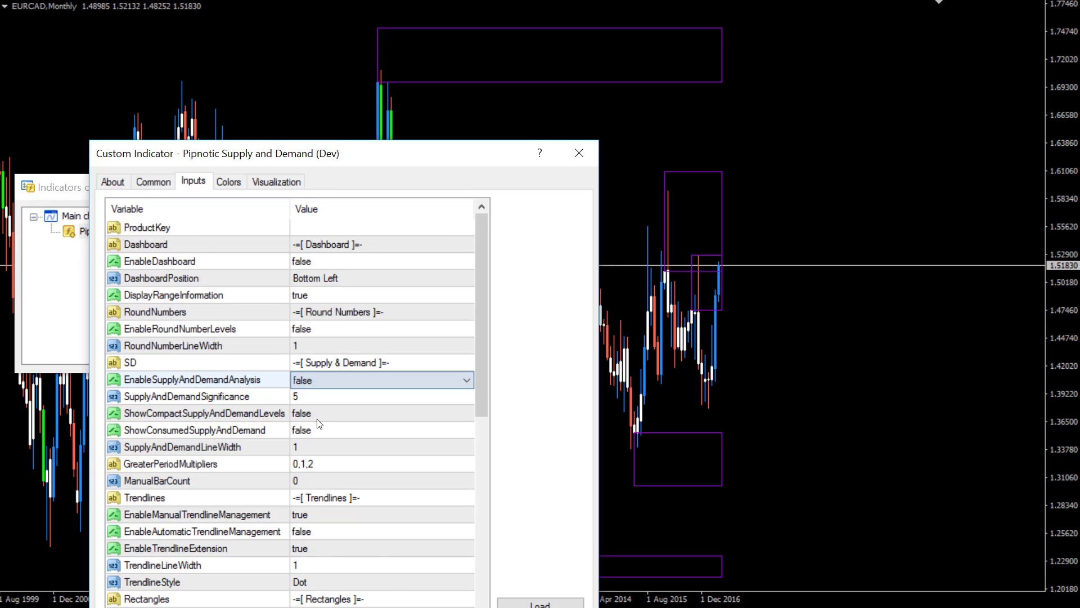
{"action": "key", "text": "Return"}
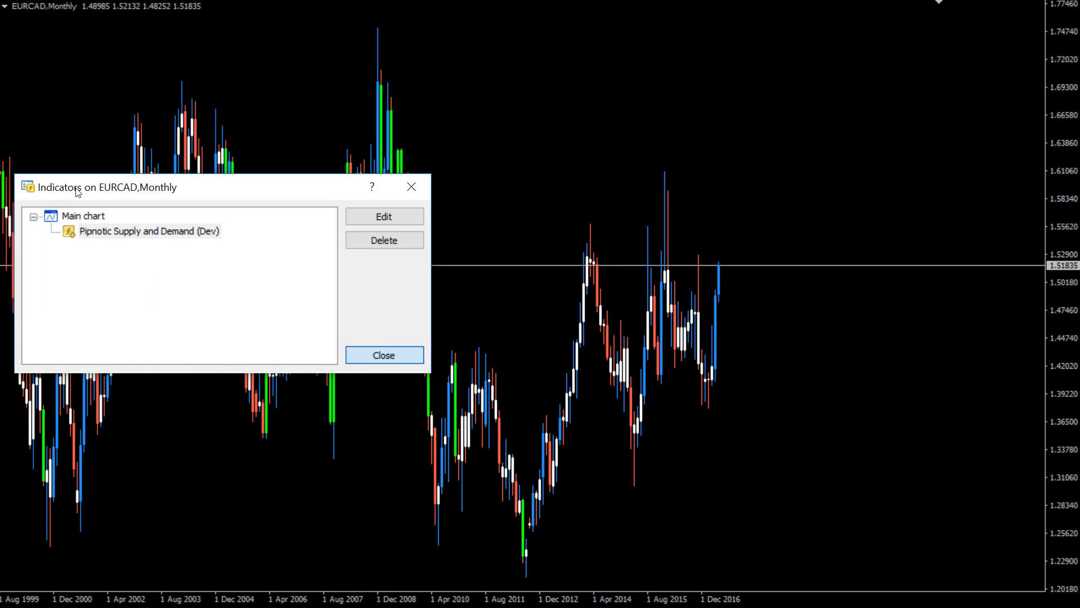
{"action": "left_click", "coordinate": [384, 354]}
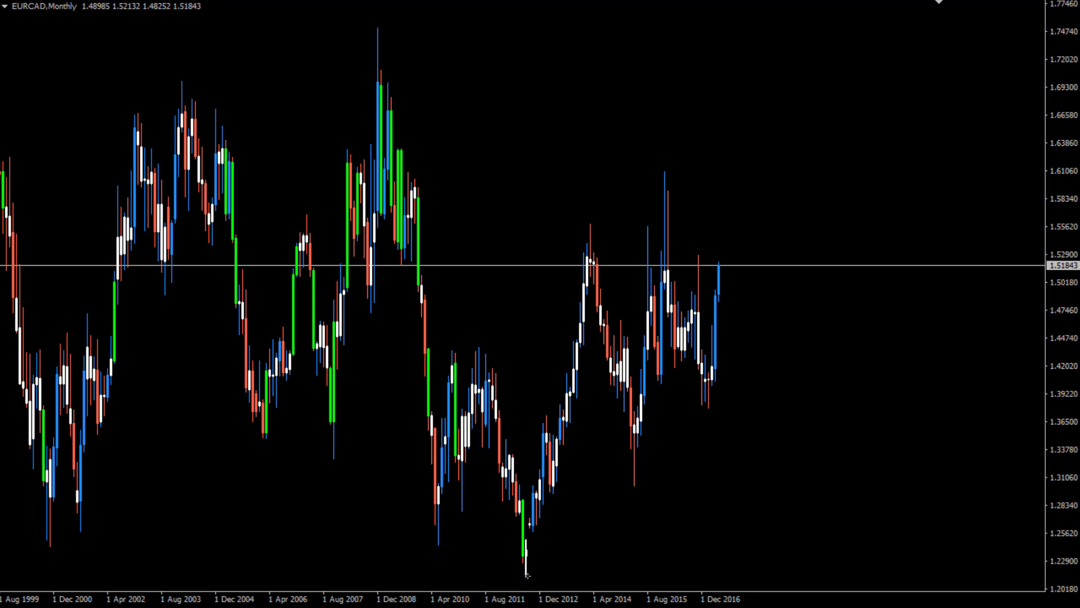
Step: On the EURCAD monthly chart, draw a demand zone rectangle from about mid-2012 between 1.24987 and 1.21285, refreshing the chart
{"action": "right_click", "coordinate": [242, 418]}
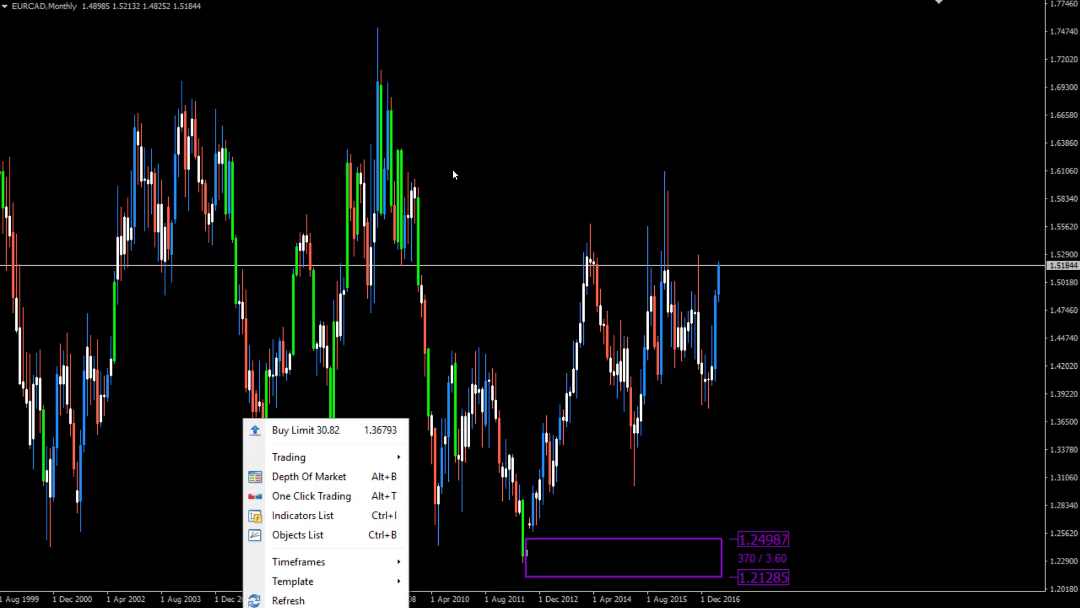
{"action": "left_click", "coordinate": [786, 437]}
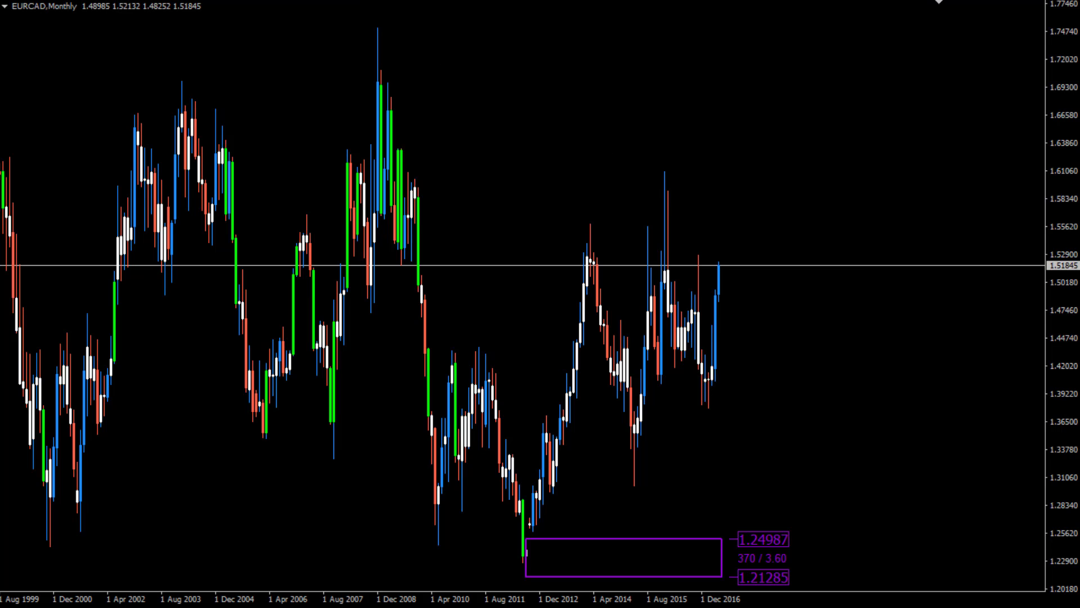
Step: Switch EURCAD to the weekly timeframe and draw a trendline through the January 2016 and November 2016 highs
{"action": "key", "text": "w"}
{"action": "key", "text": "1"}
{"action": "key", "text": "Return"}
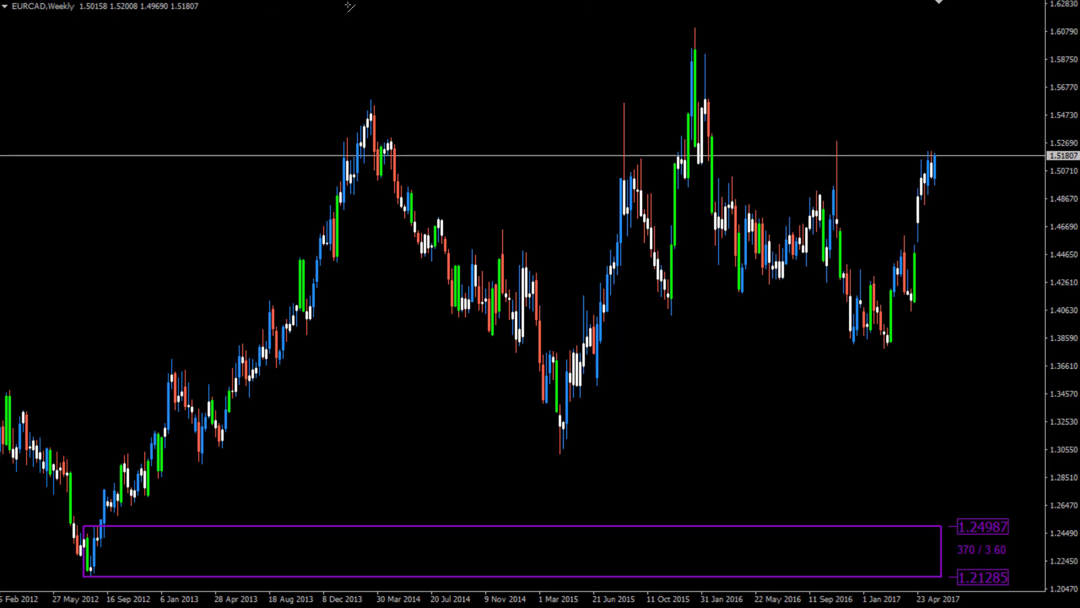
{"action": "left_click_drag", "start_coordinate": [696, 29], "coordinate": [837, 142]}
{"action": "key", "text": "plus"}
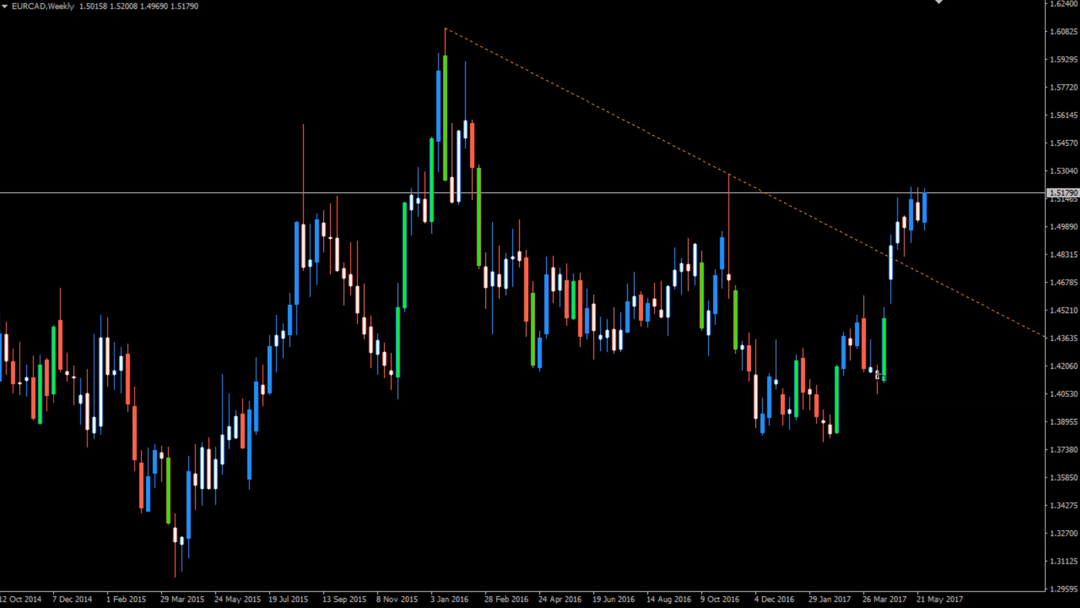
Step: Add weekly zone rectangles at 1.42132 to 1.40527 from April 2017 and 1.61027 to 1.59143 from January 2016, refreshing the chart
{"action": "right_click", "coordinate": [555, 413]}
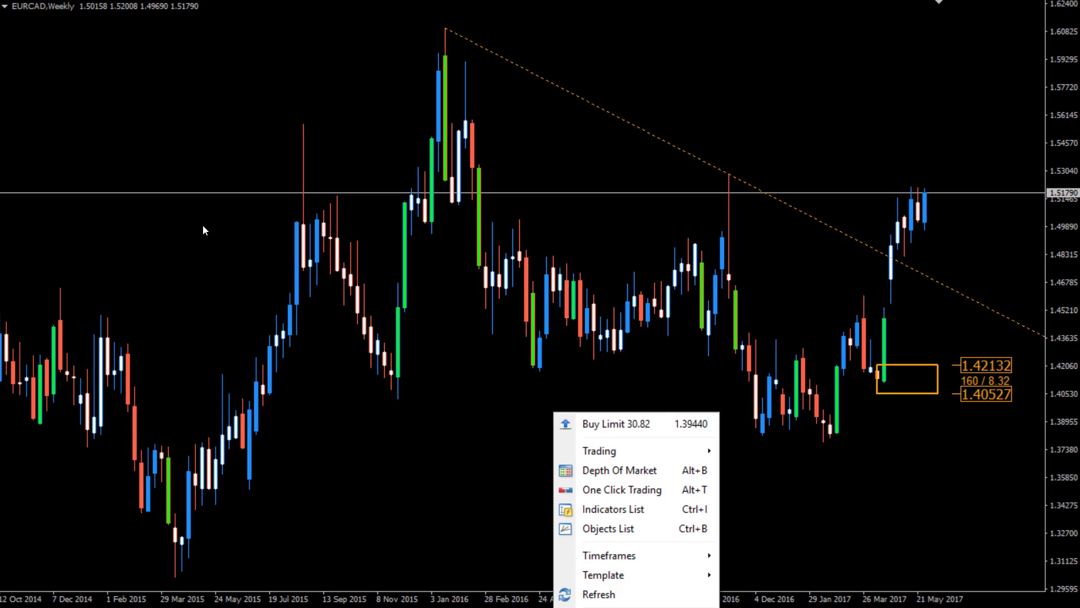
{"action": "left_click", "coordinate": [877, 467]}
{"action": "scroll", "coordinate": [879, 447], "scroll_direction": "up", "scroll_amount": 5}
{"action": "scroll", "coordinate": [879, 448], "scroll_direction": "down", "scroll_amount": 5}
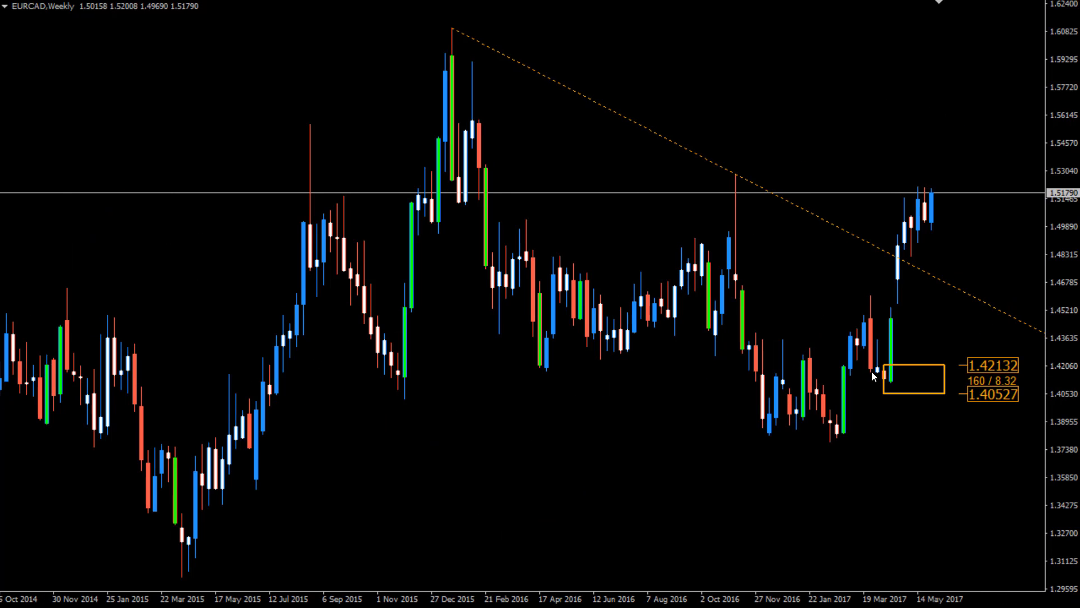
{"action": "scroll", "coordinate": [872, 370], "scroll_direction": "down", "scroll_amount": 1}
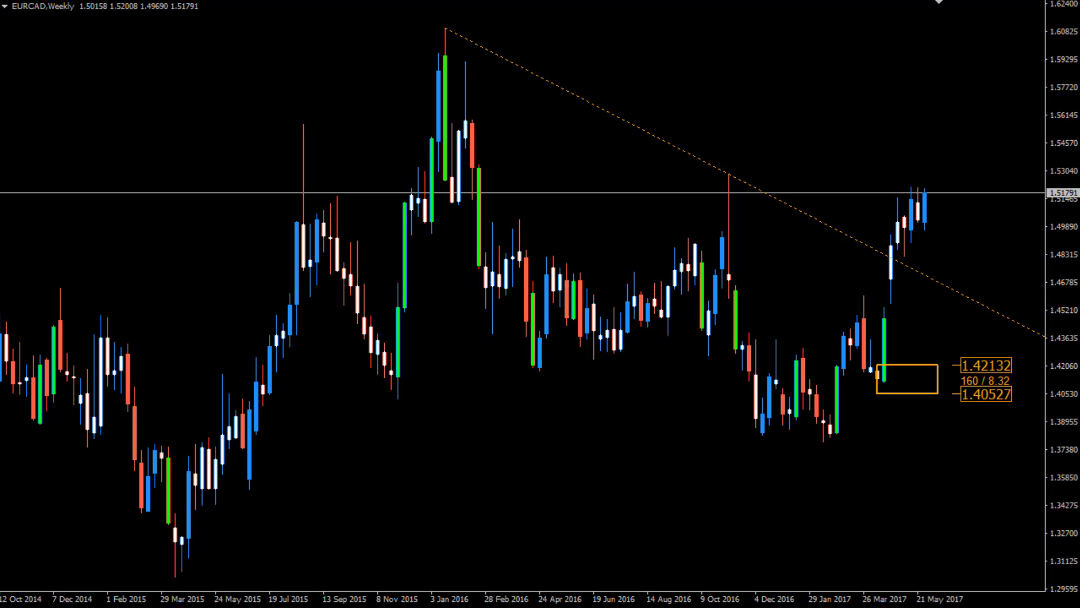
{"action": "left_click_drag", "start_coordinate": [444, 27], "coordinate": [466, 62]}
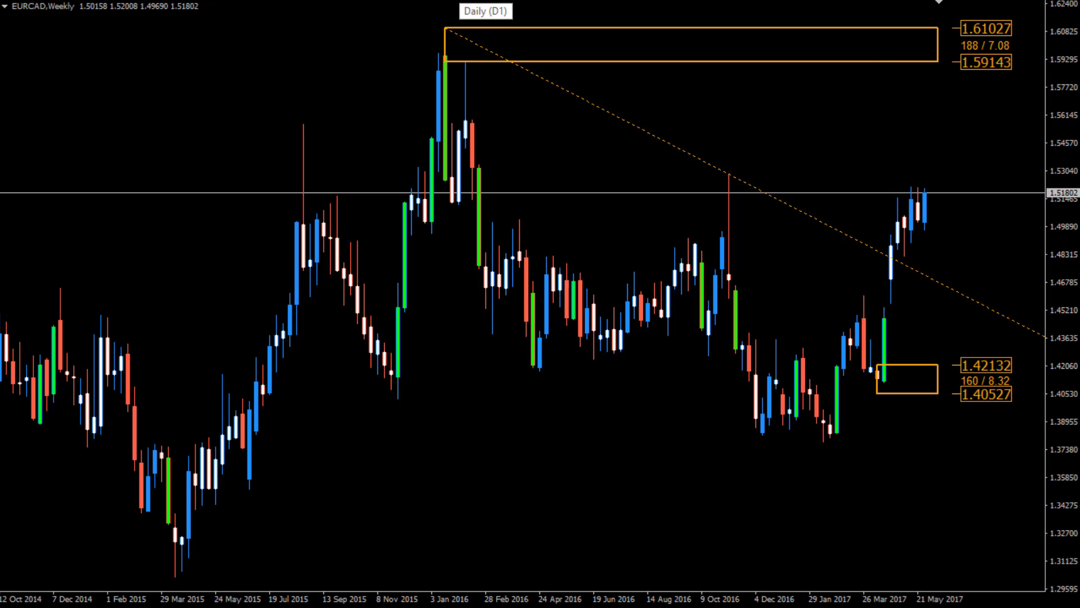
Step: On the daily EURCAD chart, draw a zone rectangle from about November 2016 between 1.47555 and 1.46651, refreshing the chart
{"action": "left_click", "coordinate": [468, 1]}
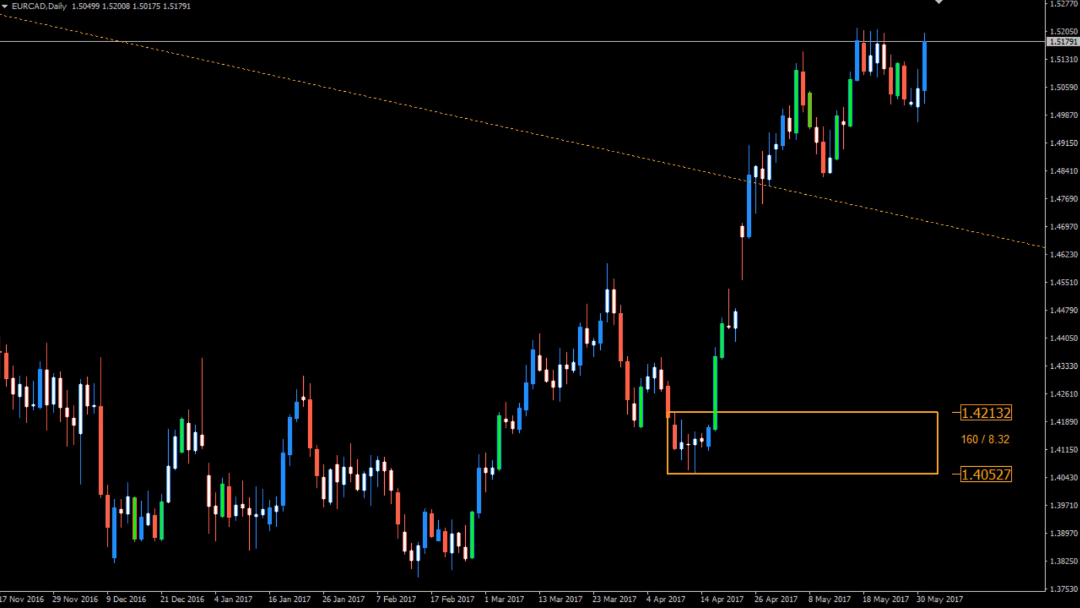
{"action": "left_click", "coordinate": [467, 1]}
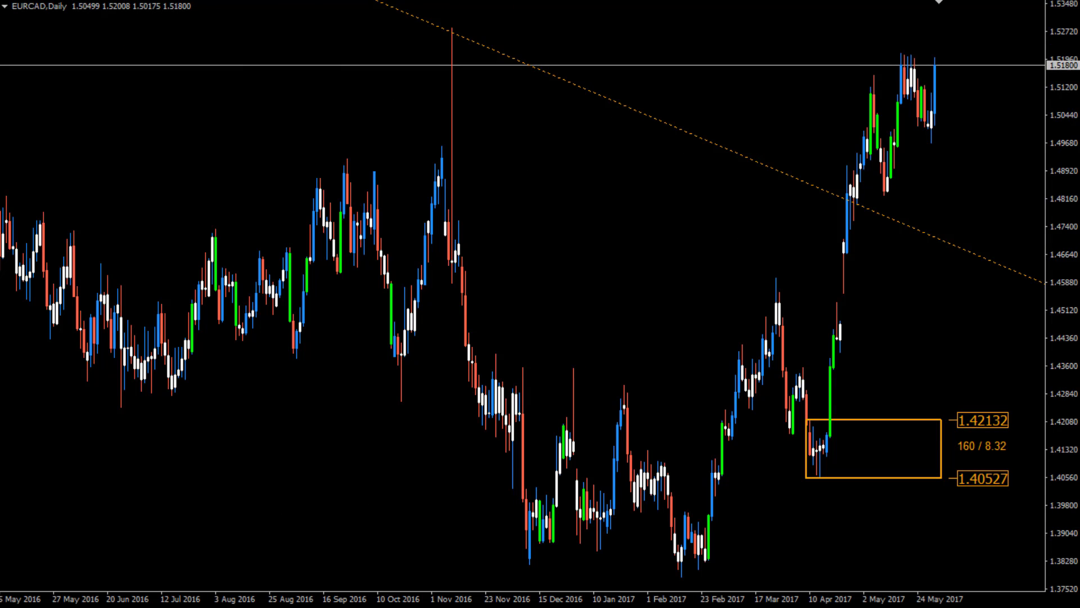
{"action": "left_click", "coordinate": [211, 1]}
{"action": "right_click", "coordinate": [201, 88]}
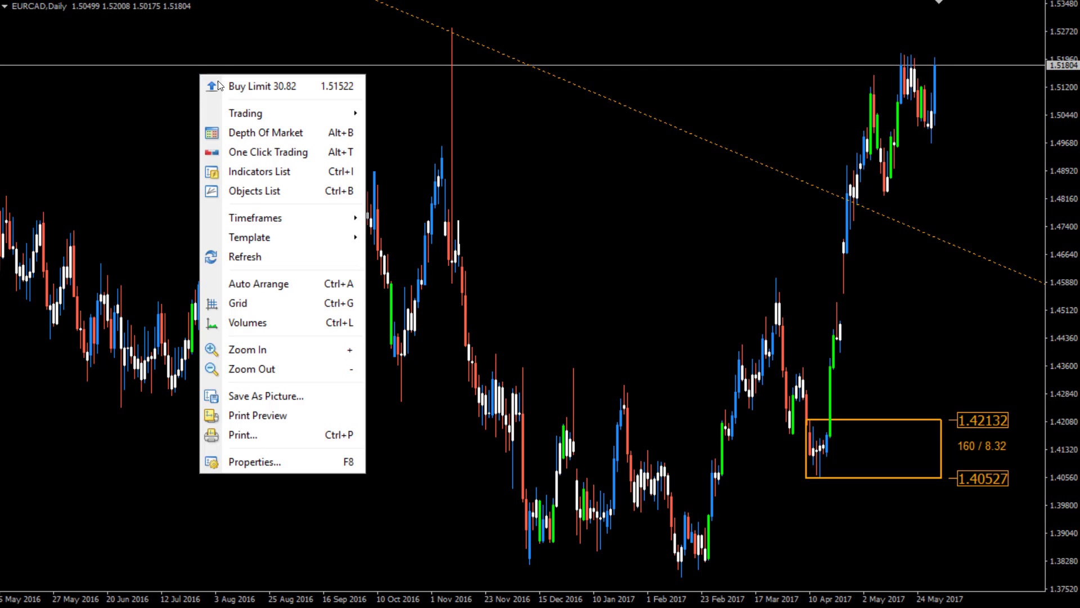
{"action": "left_click", "coordinate": [231, 254]}
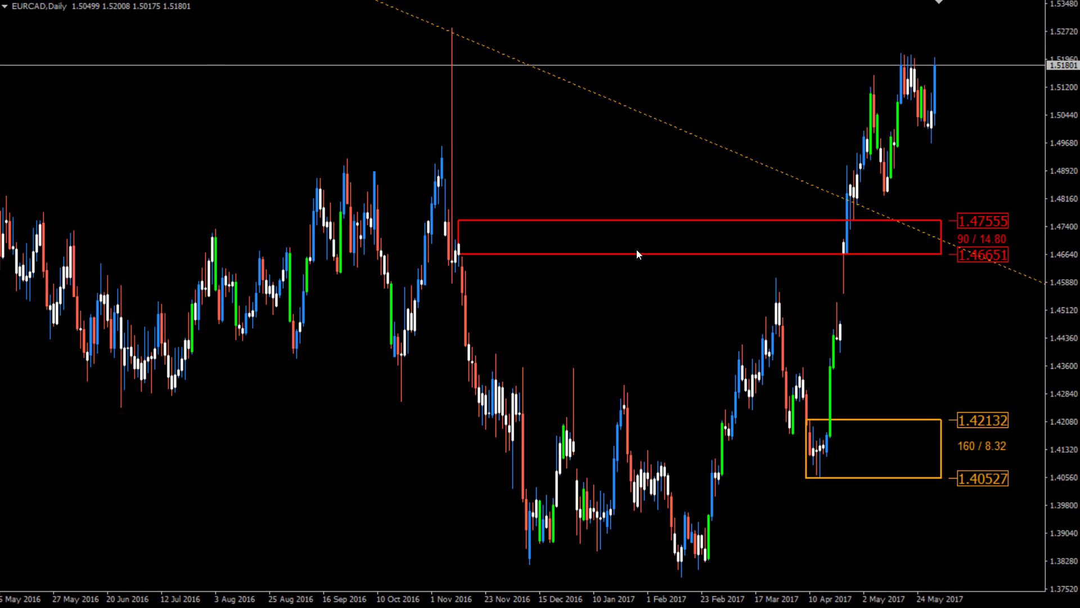
Step: Move the daily rectangle to the late April 2017 gap candle, spanning 1.46971 to 1.45699
{"action": "double_click", "coordinate": [460, 224]}
{"action": "left_click_drag", "start_coordinate": [460, 224], "coordinate": [845, 292]}
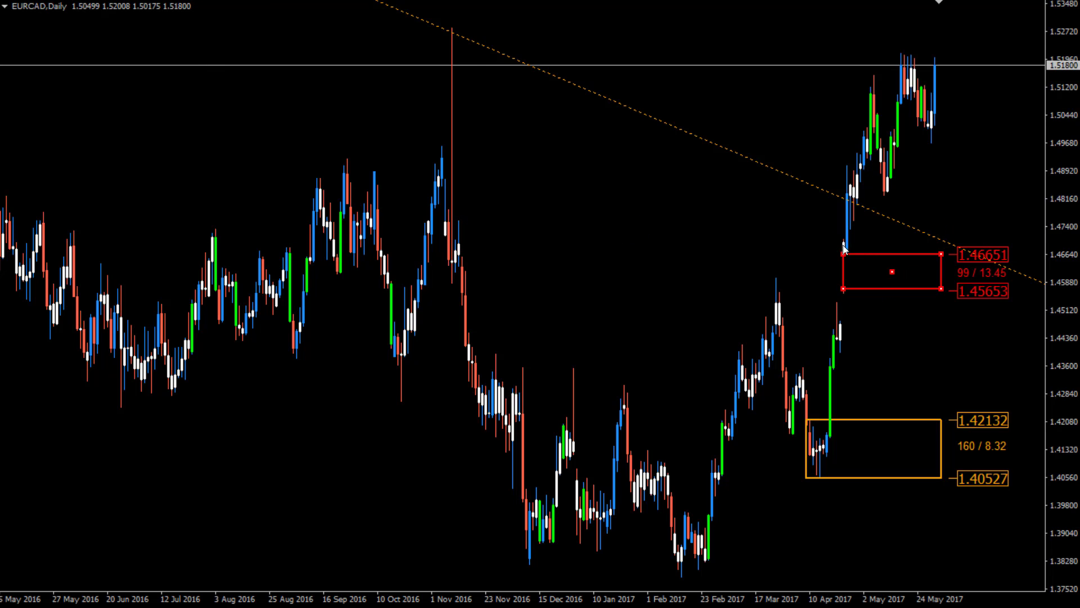
{"action": "left_click_drag", "start_coordinate": [846, 253], "coordinate": [846, 246]}
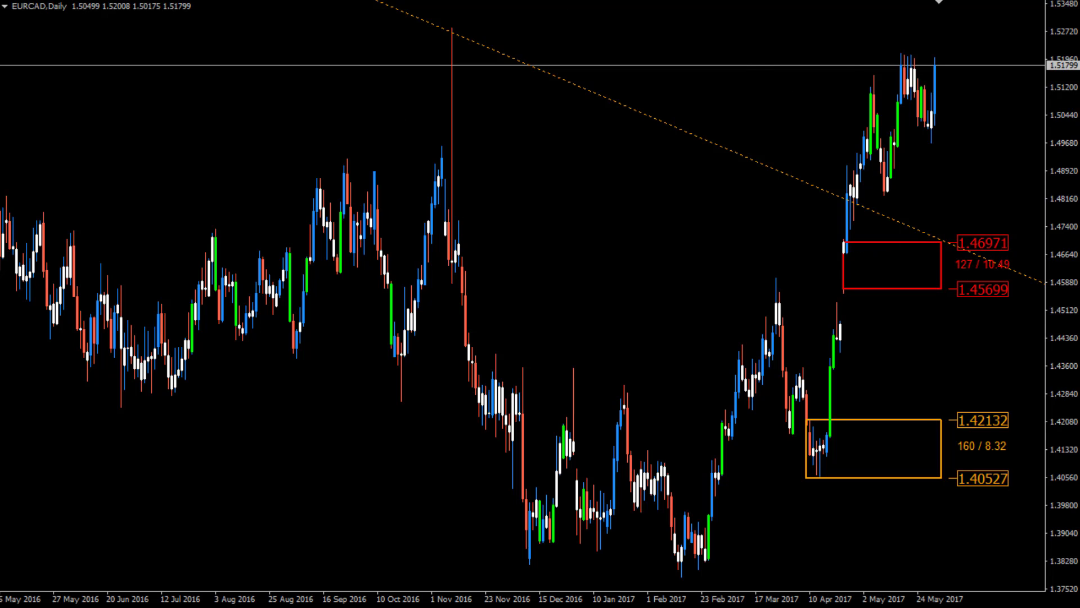
Step: Draw another daily zone rectangle in May 2017 and reposition it at the mid-May candle, spanning 1.49690 to 1.48983
{"action": "key", "text": "plus"}
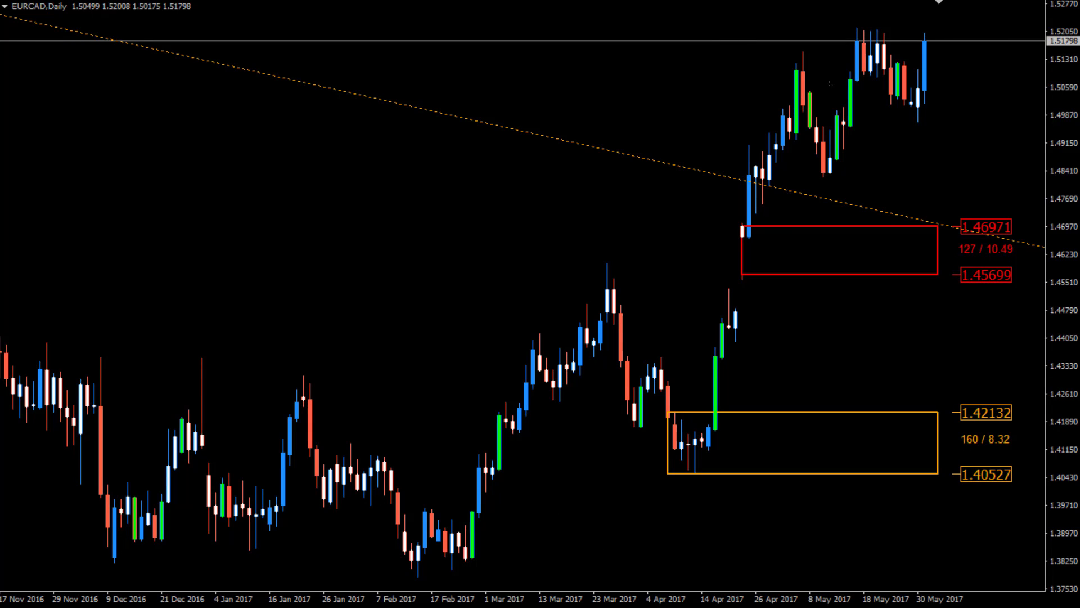
{"action": "left_click_drag", "start_coordinate": [803, 47], "coordinate": [809, 93]}
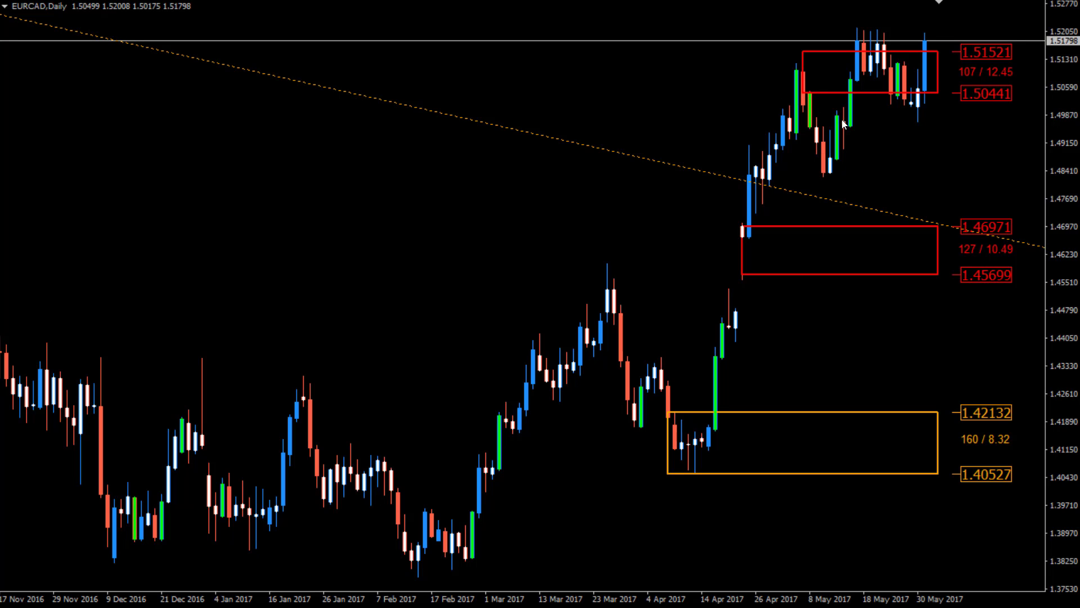
{"action": "double_click", "coordinate": [806, 60]}
{"action": "left_click_drag", "start_coordinate": [806, 56], "coordinate": [845, 148]}
{"action": "left_click_drag", "start_coordinate": [842, 93], "coordinate": [845, 148]}
{"action": "left_click", "coordinate": [398, 49]}
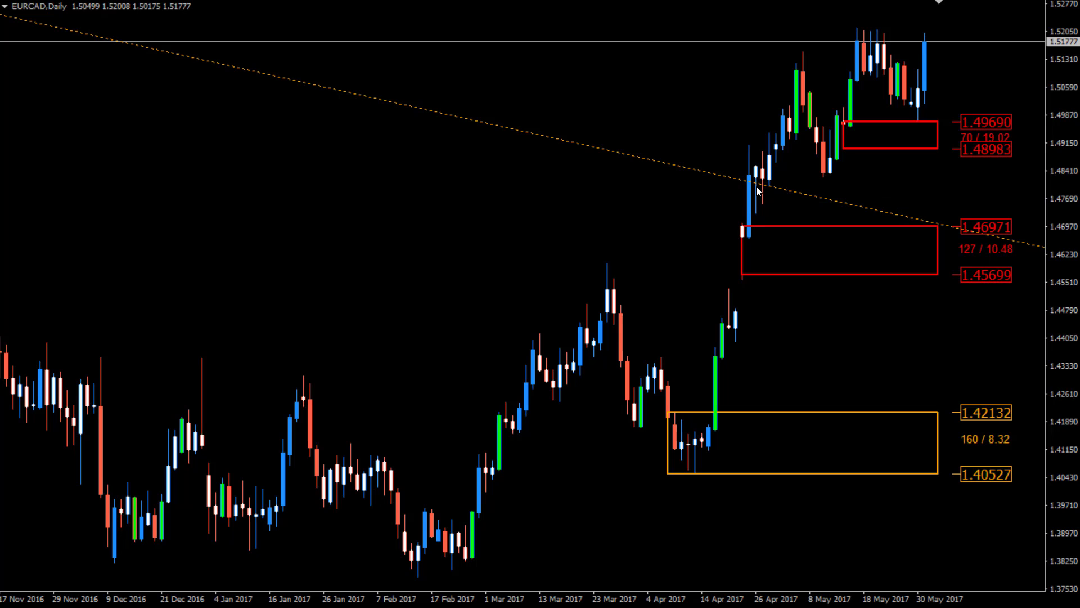
Step: Draw a daily zone rectangle from late April 2017 between 1.48252 and 1.47325, refreshing the chart
{"action": "mouse_move", "coordinate": [763, 189]}
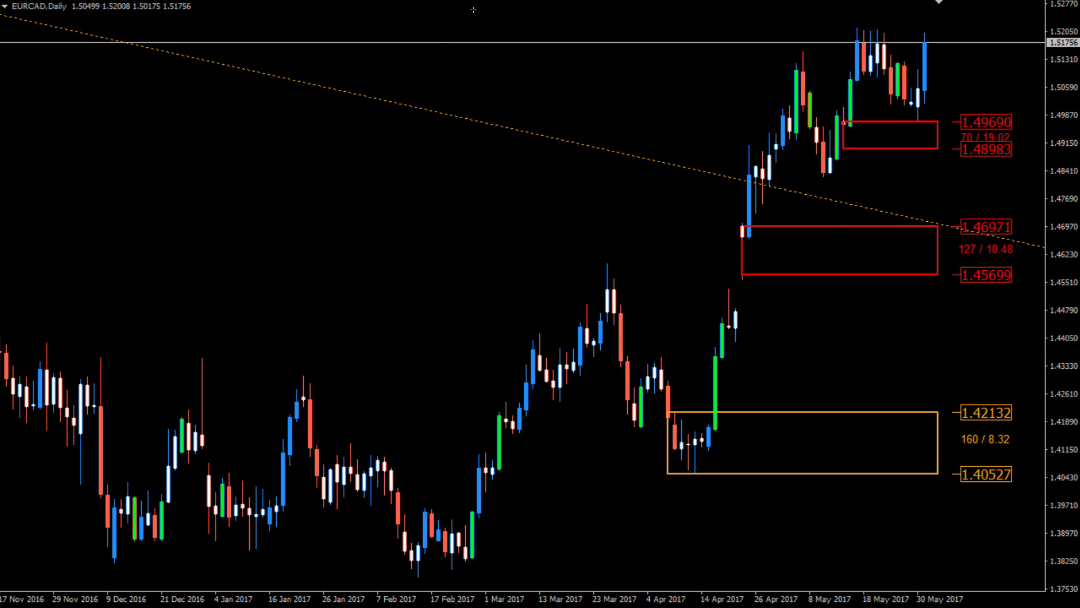
{"action": "mouse_move", "coordinate": [754, 211]}
{"action": "left_mouse_down"}
{"action": "mouse_move", "coordinate": [763, 168]}
{"action": "mouse_move", "coordinate": [790, 178]}
{"action": "mouse_move", "coordinate": [770, 186]}
{"action": "mouse_move", "coordinate": [765, 177]}
{"action": "mouse_move", "coordinate": [823, 177]}
{"action": "left_mouse_up"}
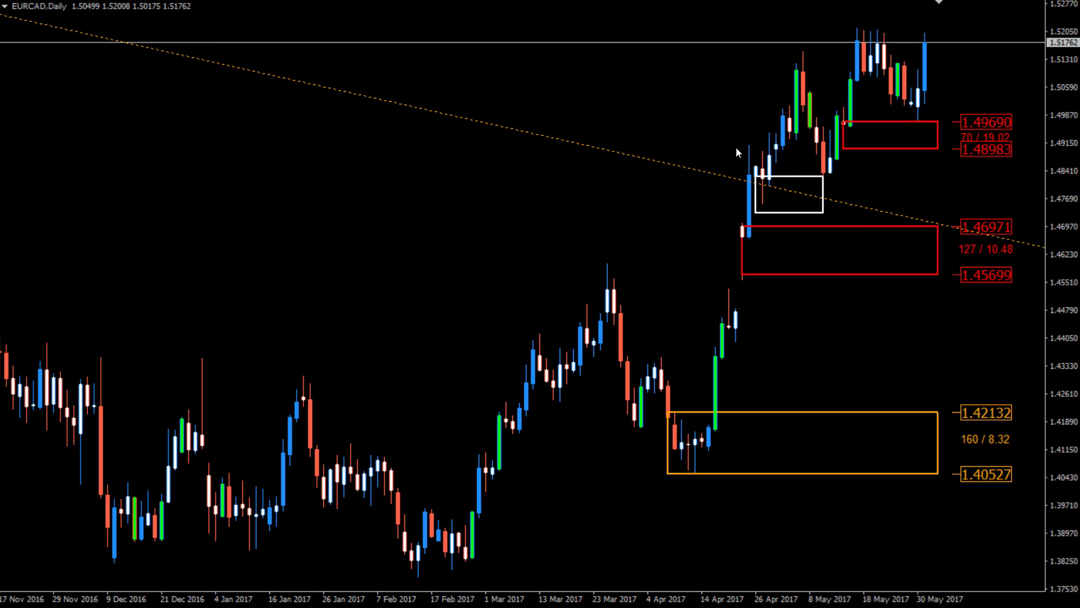
{"action": "right_click", "coordinate": [315, 173]}
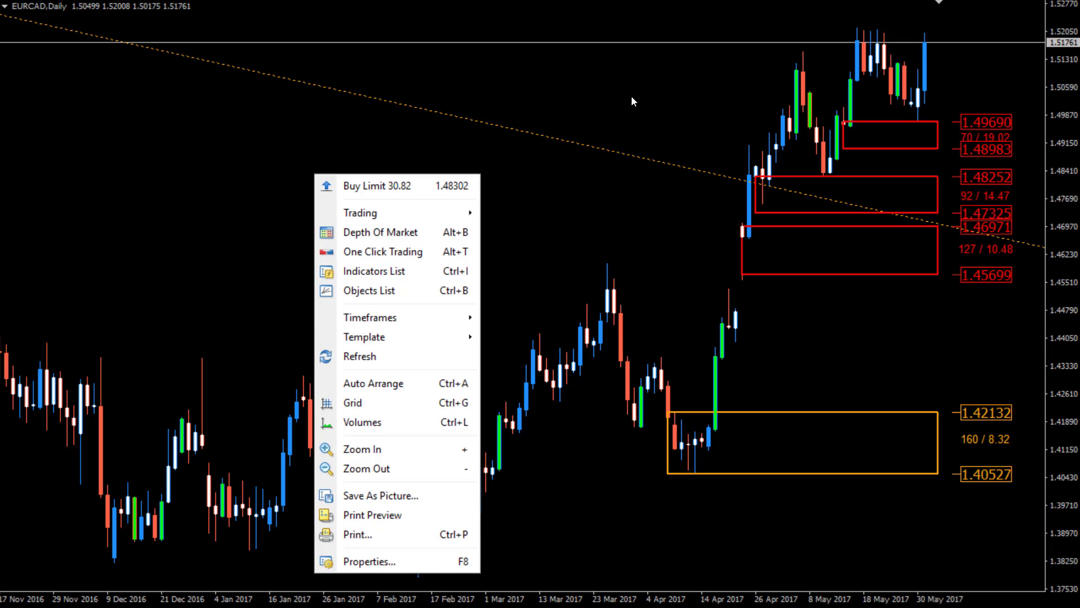
{"action": "left_click", "coordinate": [903, 161]}
{"action": "scroll", "coordinate": [900, 162], "scroll_direction": "up", "scroll_amount": 5}
{"action": "scroll", "coordinate": [822, 166], "scroll_direction": "down", "scroll_amount": 5}
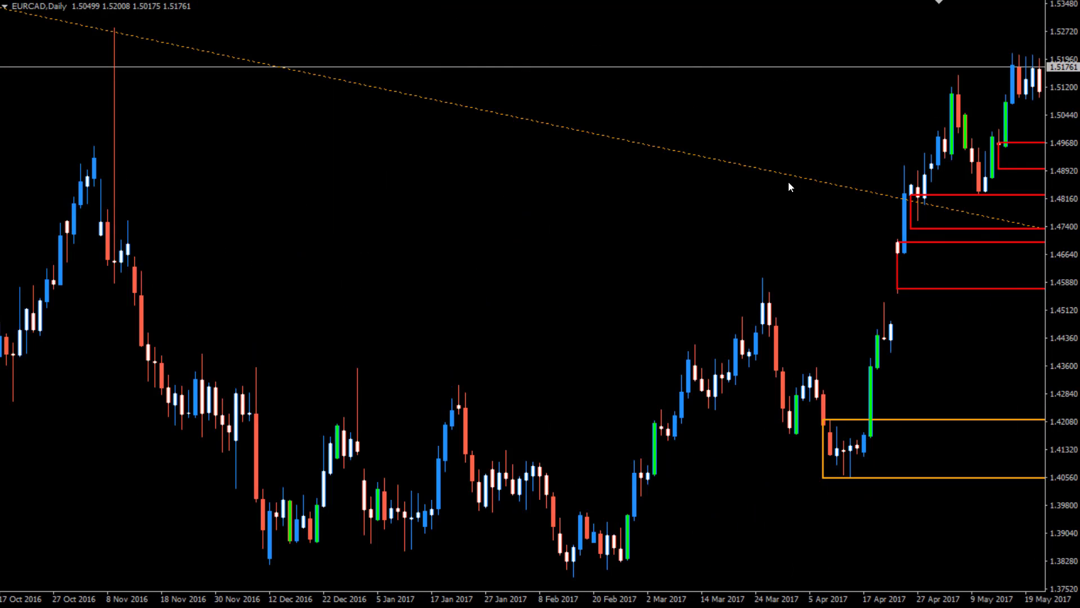
{"action": "scroll", "coordinate": [765, 176], "scroll_direction": "down", "scroll_amount": 1}
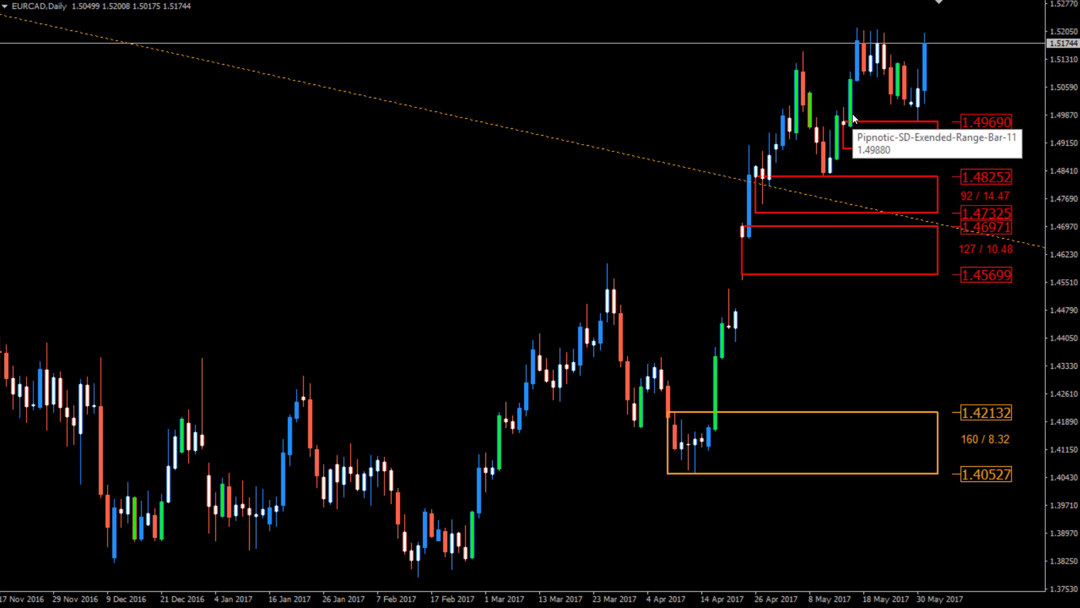
Step: On the H4 EURCAD chart, draw a zone rectangle from about 16 May 2017 between 1.50886 and 1.50336, refreshing the chart
{"action": "mouse_move", "coordinate": [824, 174]}
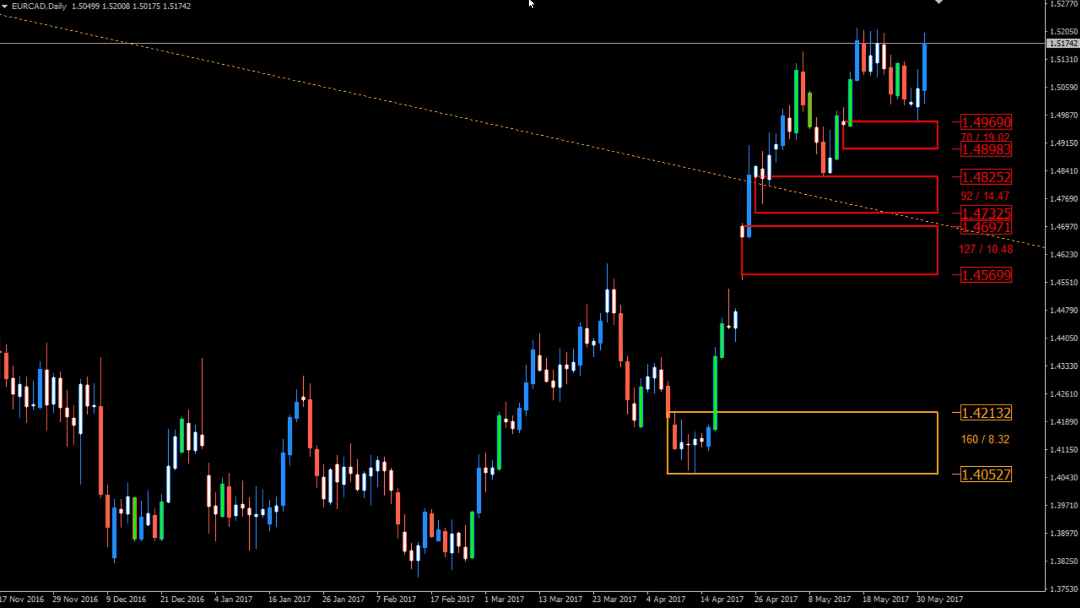
{"action": "key", "text": "minus"}
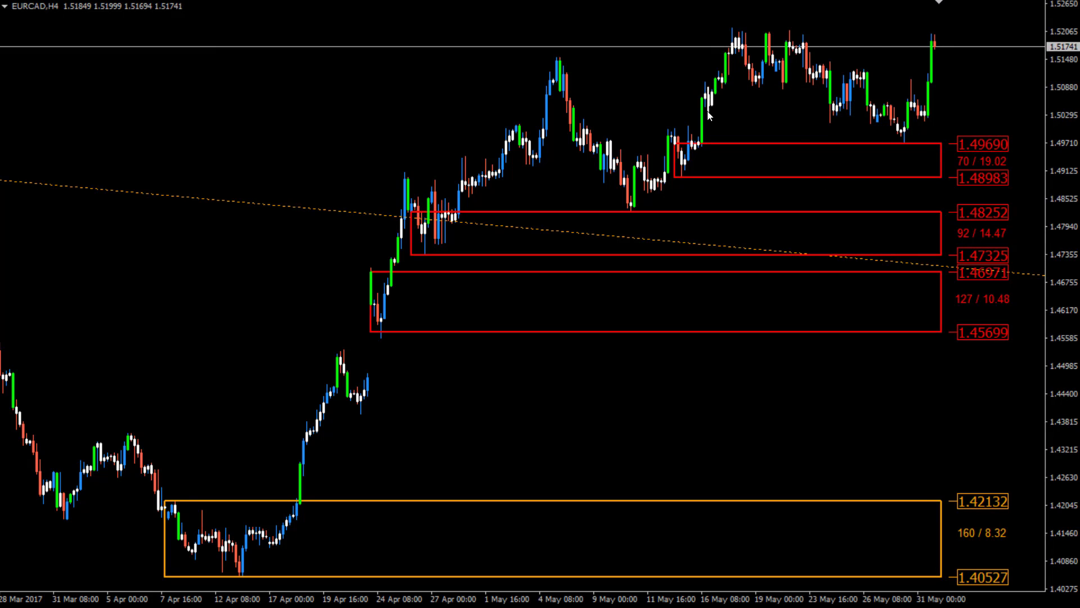
{"action": "right_click", "coordinate": [630, 48]}
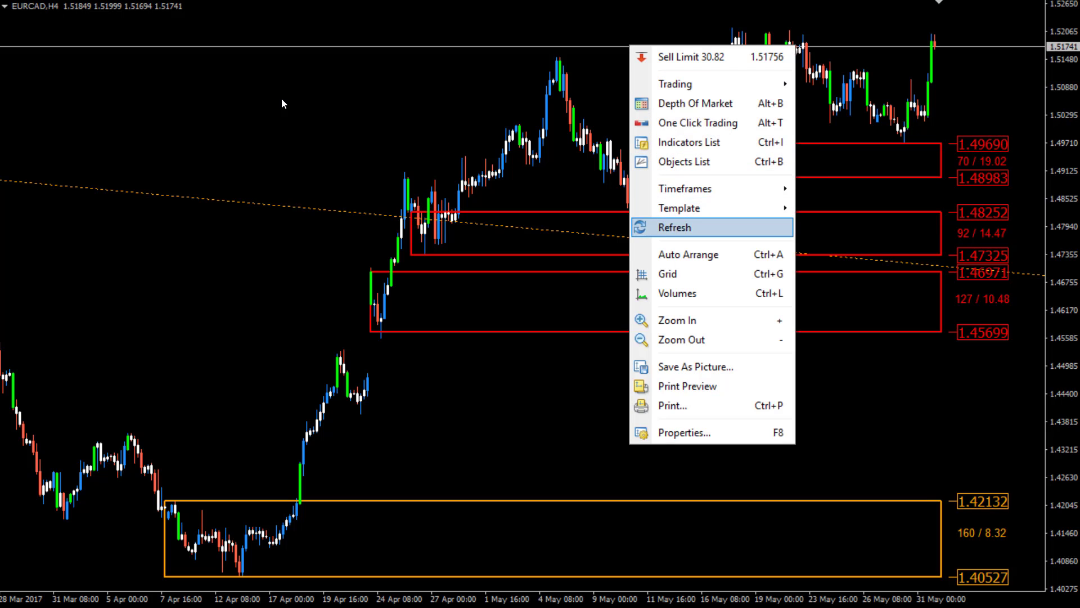
{"action": "left_click", "coordinate": [675, 227]}
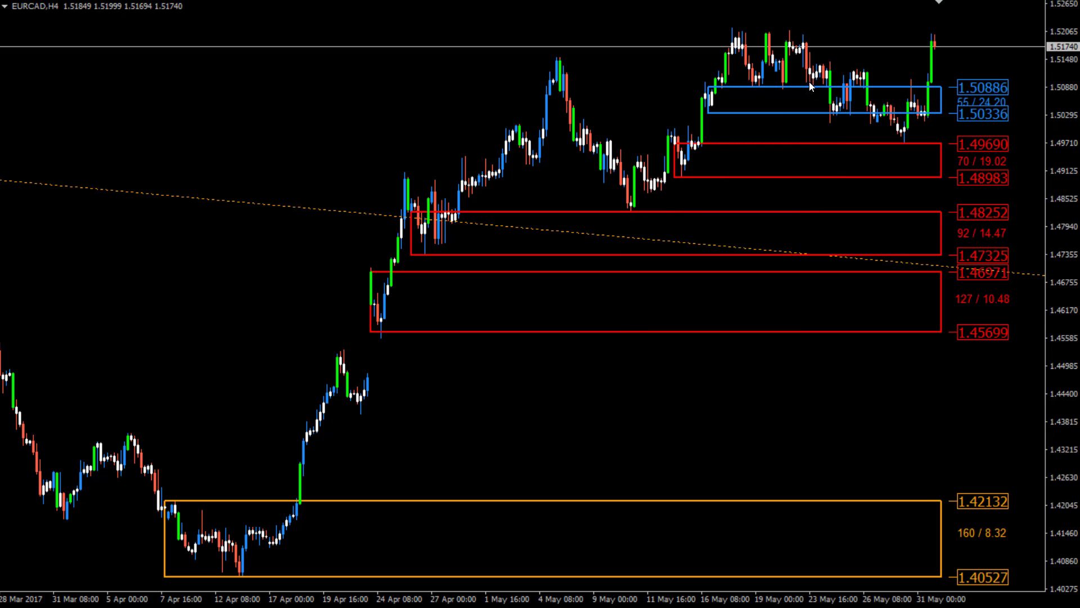
Step: Move the H4 rectangle to about 24 May 2017, spanning 1.51417 to 1.51078
{"action": "double_click", "coordinate": [709, 86]}
{"action": "left_click_drag", "start_coordinate": [709, 86], "coordinate": [831, 62]}
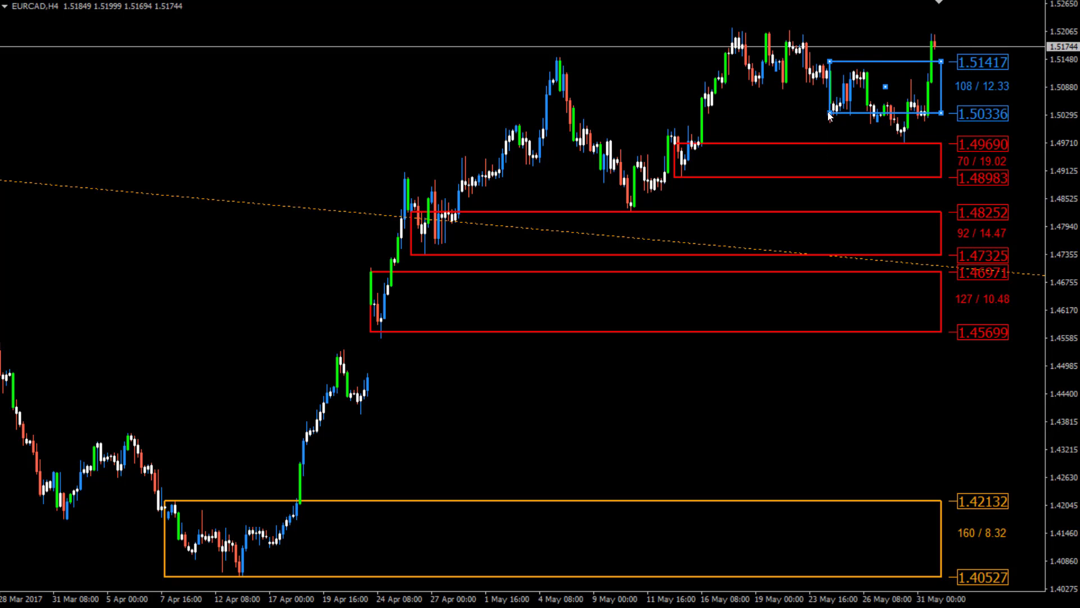
{"action": "left_click_drag", "start_coordinate": [830, 113], "coordinate": [826, 78]}
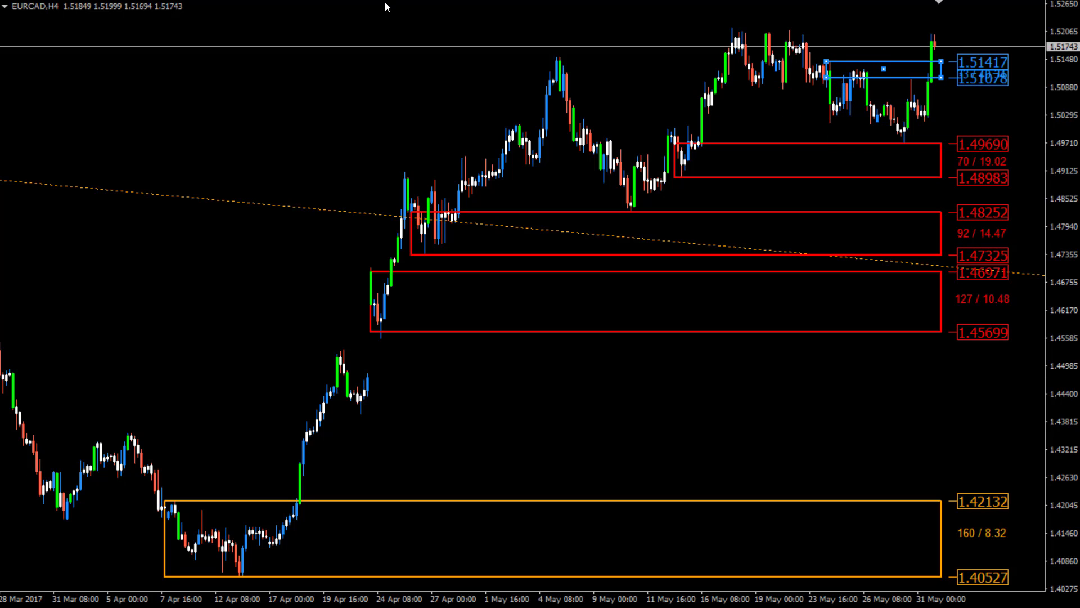
Step: Move the H4 rectangle to 31 May 2017, spanning 1.50498 to 1.50133, and place H4 horizontal lines at 1.50507 and 1.50989
{"action": "double_click", "coordinate": [854, 75]}
{"action": "double_click", "coordinate": [831, 63]}
{"action": "left_click_drag", "start_coordinate": [831, 62], "coordinate": [926, 124]}
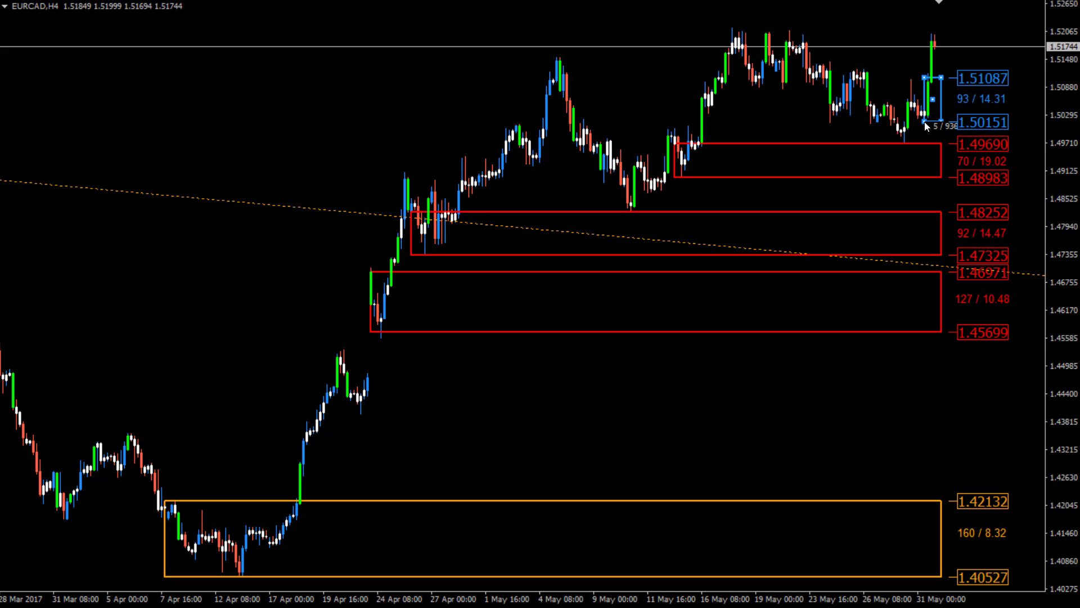
{"action": "left_click_drag", "start_coordinate": [921, 74], "coordinate": [926, 107]}
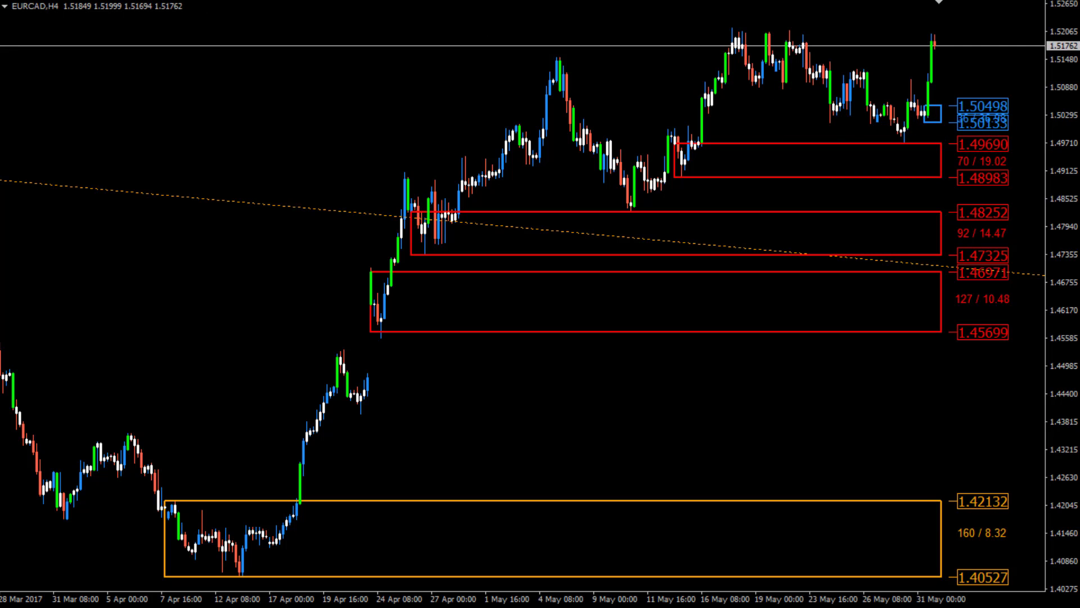
{"action": "left_click", "coordinate": [941, 105]}
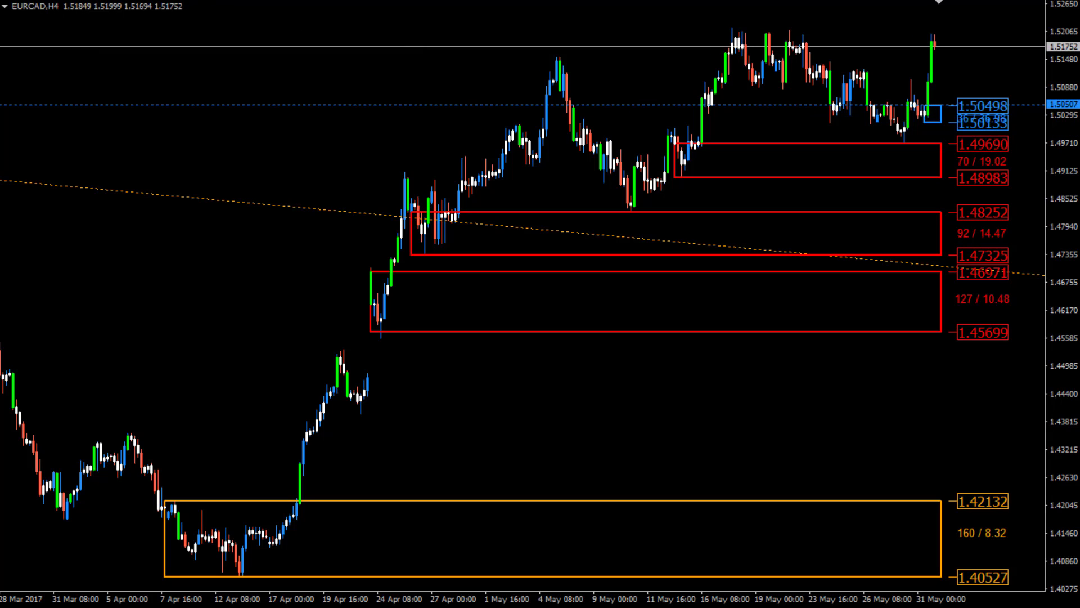
{"action": "left_click", "coordinate": [938, 82]}
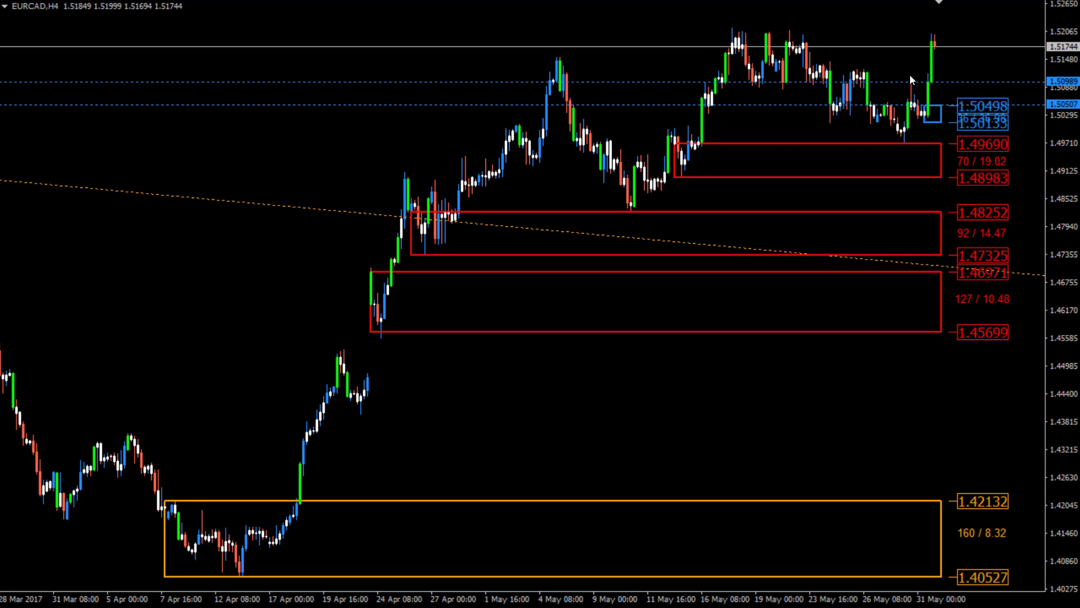
Step: On the H1 EURCAD chart, draw a zone rectangle on 31 May 2017 between 1.51122 and 1.50693
{"action": "type", "text": "H1"}
{"action": "key", "text": "Return"}
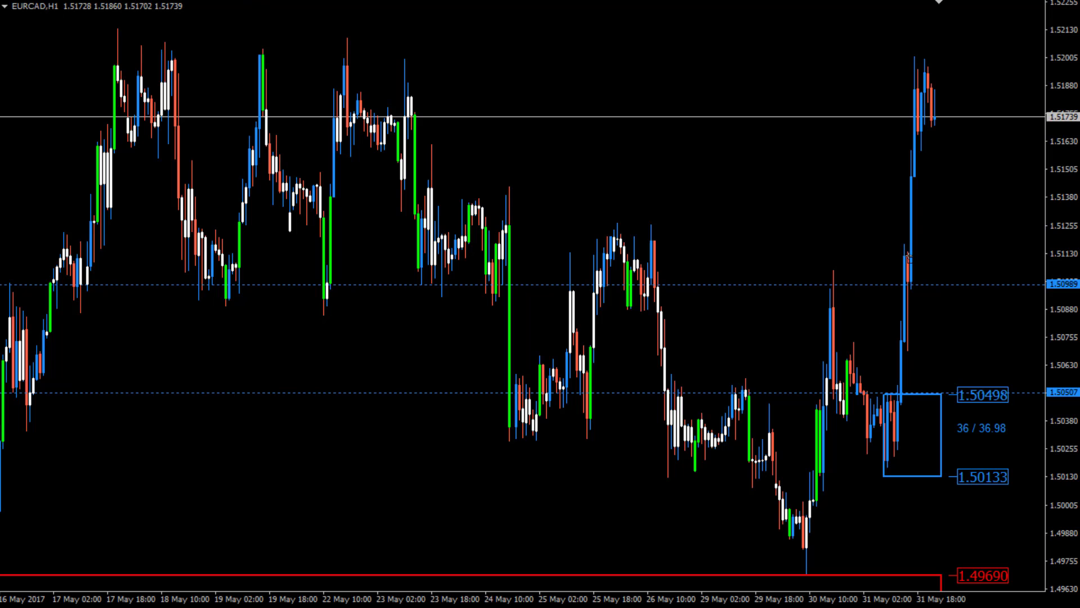
{"action": "left_click_drag", "start_coordinate": [909, 256], "coordinate": [908, 353]}
{"action": "right_click", "coordinate": [818, 215]}
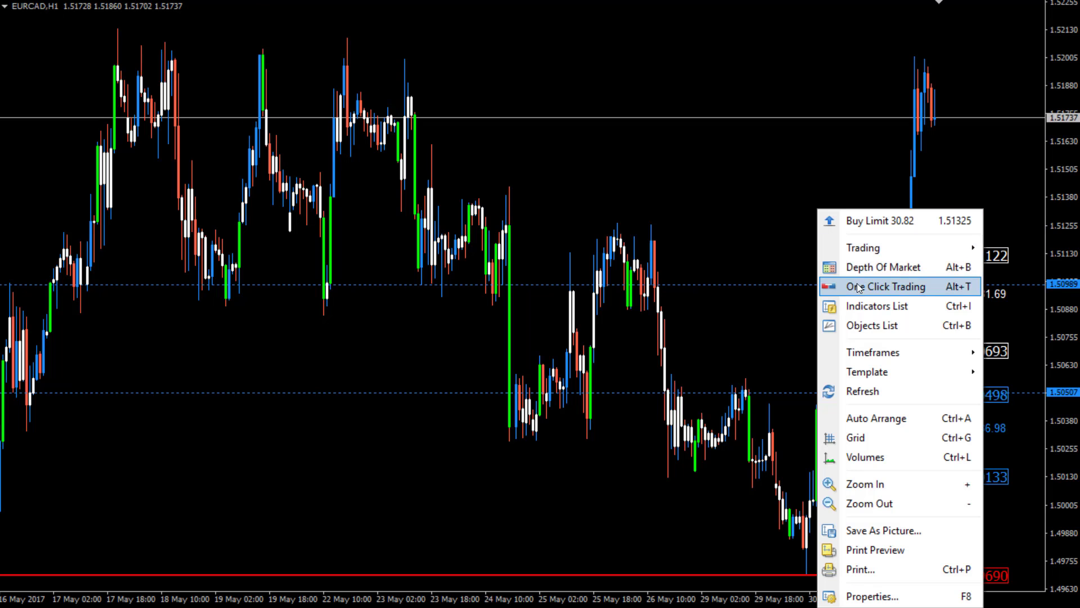
{"action": "left_click", "coordinate": [690, 167]}
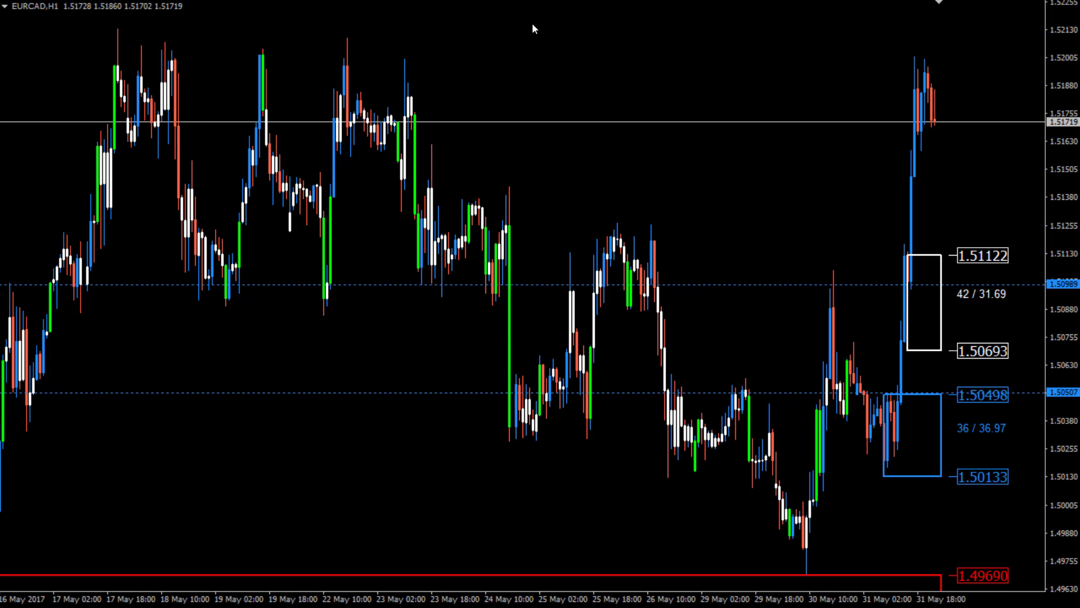
Step: Switch EURCAD to the M30 timeframe and delete the H1 zone rectangle
{"action": "key", "text": "Return"}
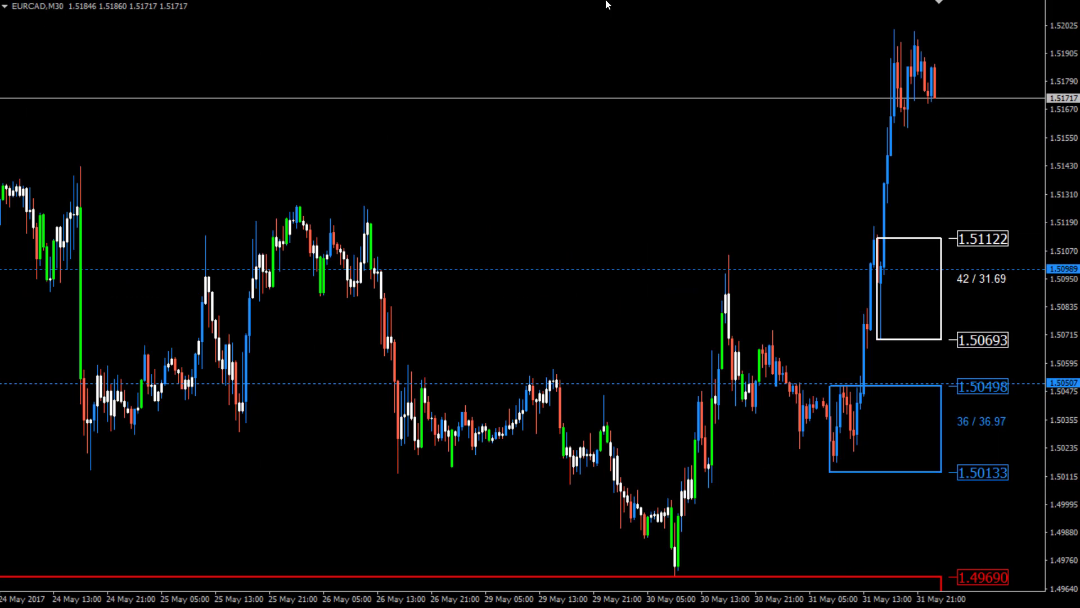
{"action": "double_click", "coordinate": [878, 238]}
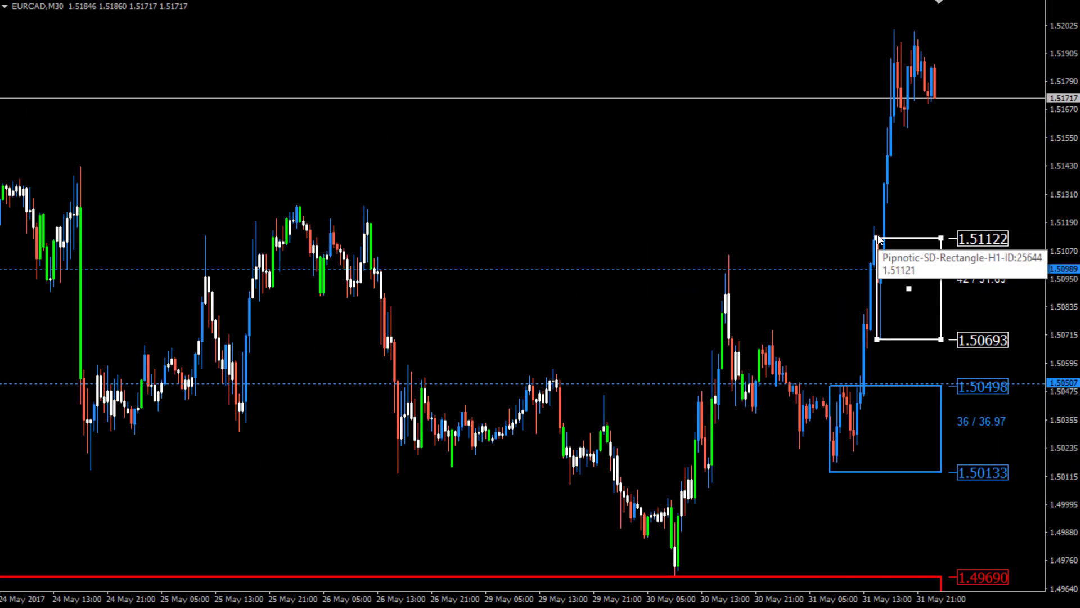
{"action": "left_click_drag", "start_coordinate": [878, 238], "coordinate": [931, 281]}
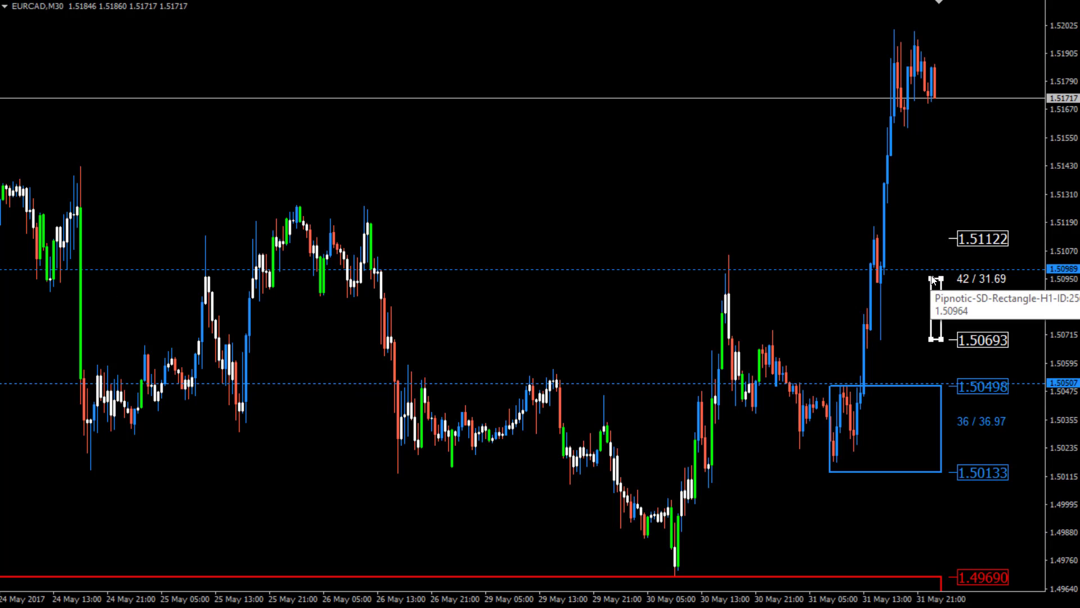
{"action": "key", "text": "Delete"}
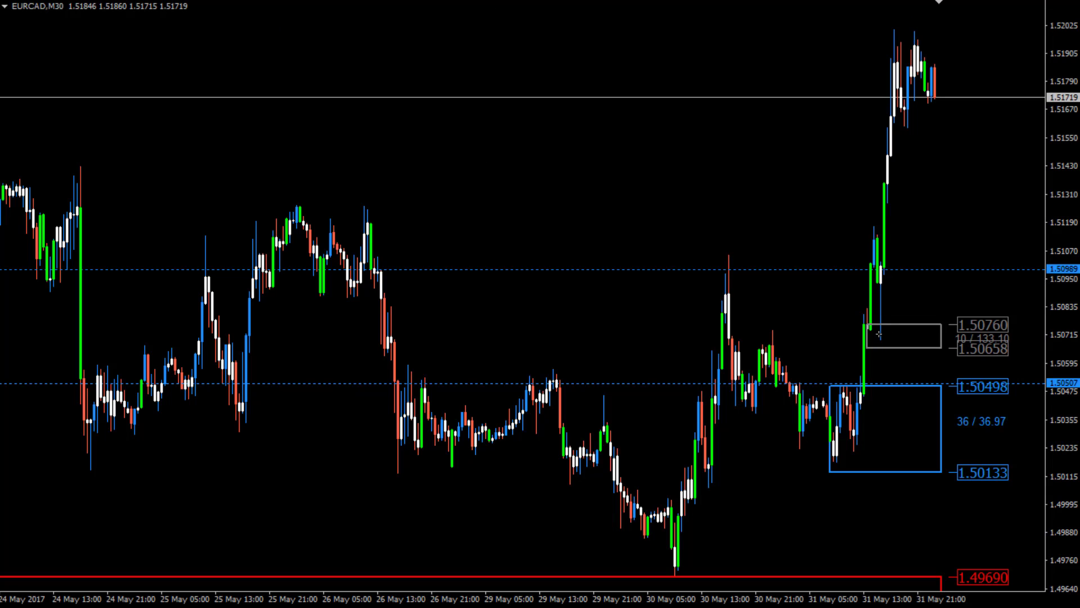
Step: Draw an M30 zone rectangle on 31 May 2017 from 1.51004 down to about 1.5070
{"action": "mouse_move", "coordinate": [882, 336]}
{"action": "left_mouse_down"}
{"action": "mouse_move", "coordinate": [883, 271]}
{"action": "mouse_move", "coordinate": [902, 270]}
{"action": "mouse_move", "coordinate": [879, 264]}
{"action": "left_mouse_up"}
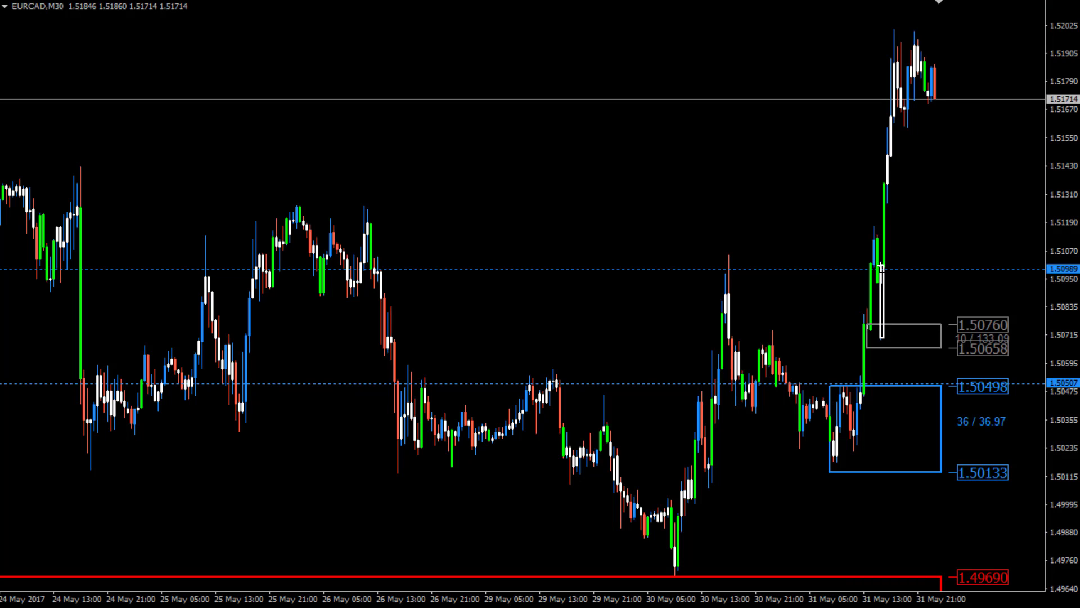
{"action": "right_click", "coordinate": [599, 116]}
{"action": "left_click", "coordinate": [145, 67]}
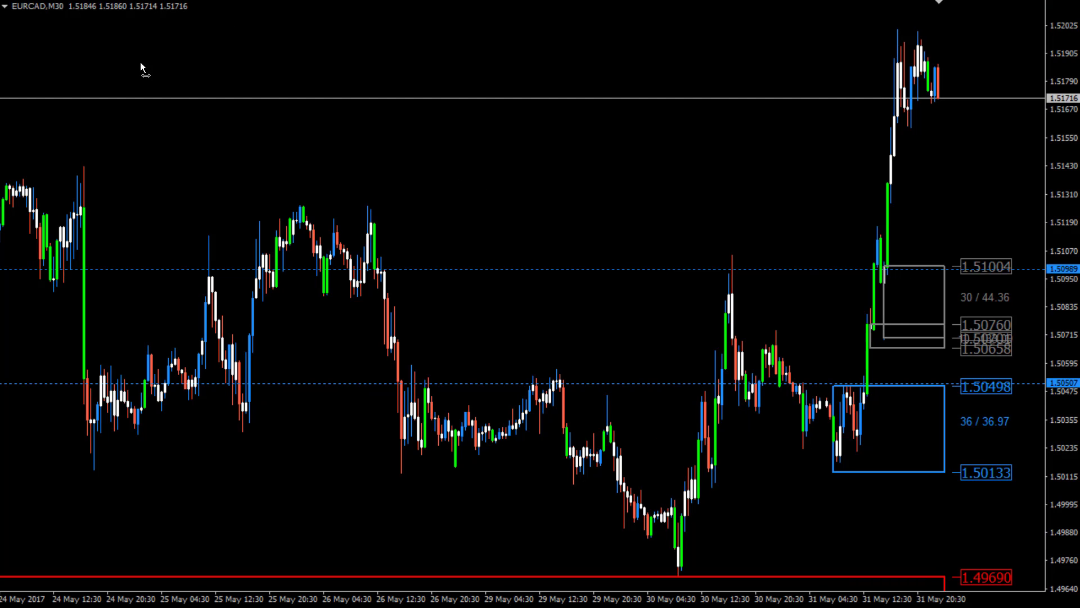
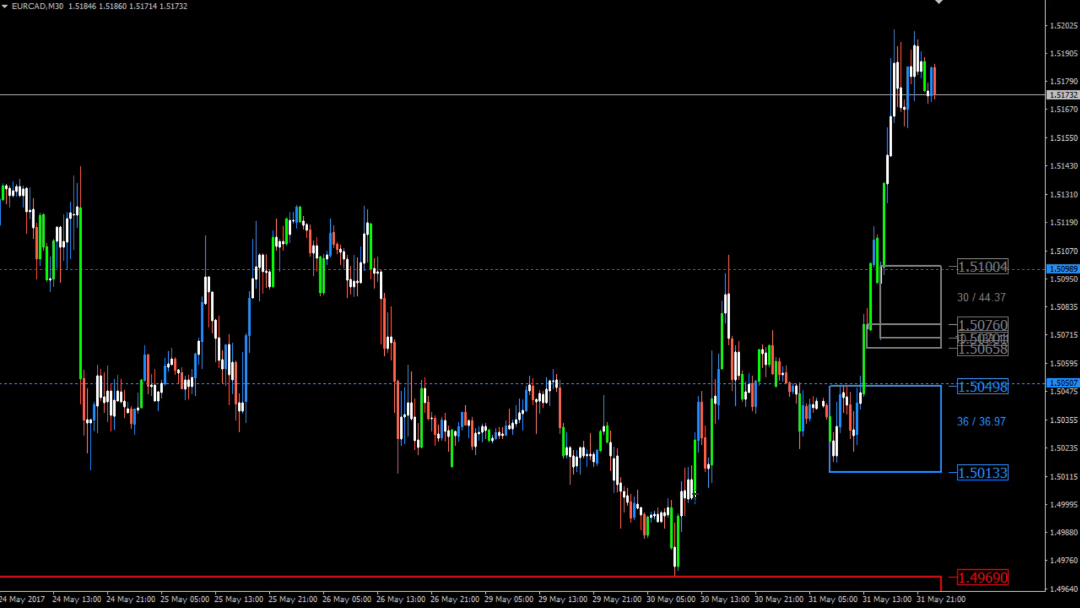
Step: Draw an M30 zone rectangle from 30 May 2017 between 1.50099 and 1.49884, refreshing the chart
{"action": "left_click_drag", "start_coordinate": [679, 533], "coordinate": [692, 479]}
{"action": "right_click", "coordinate": [694, 256]}
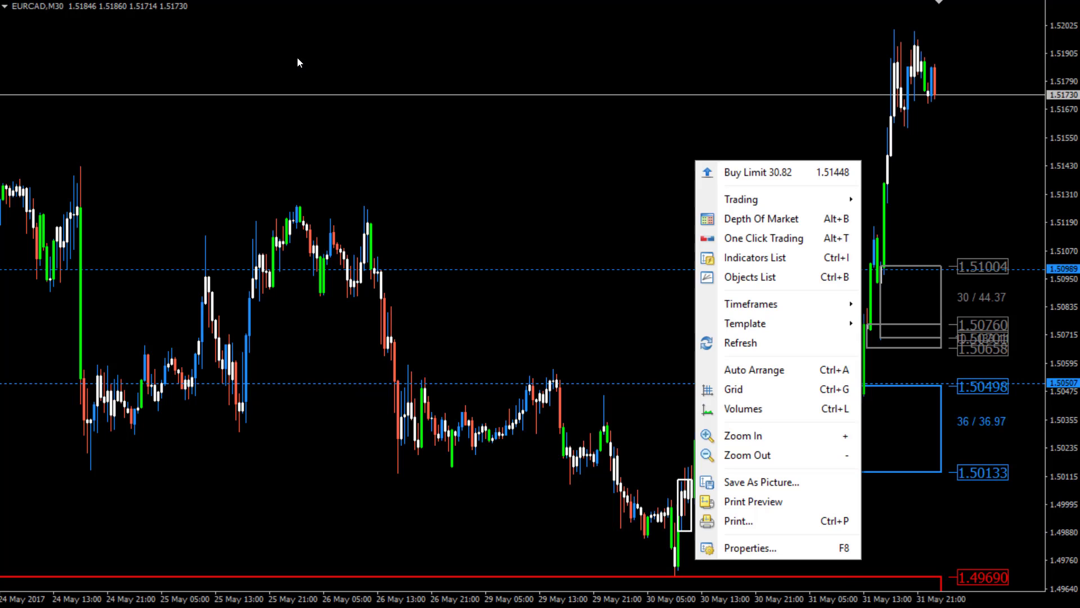
{"action": "left_click", "coordinate": [725, 343]}
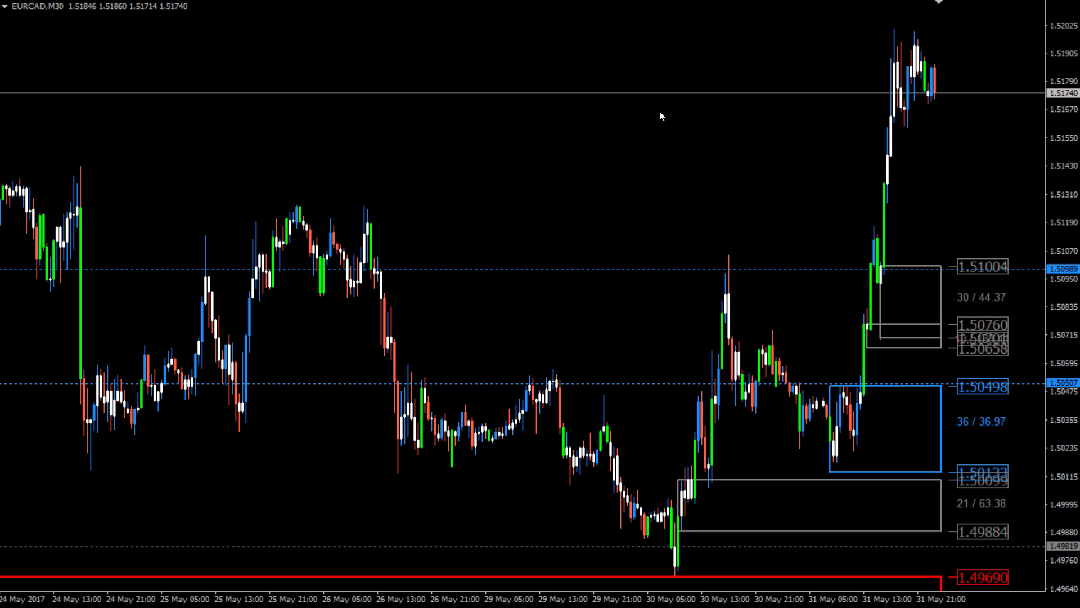
Step: On the M15 EURCAD chart, shift the start of the uppermost M30 rectangle slightly later and set its upper edge to 1.50991
{"action": "type", "text": "M15"}
{"action": "key", "text": "Return"}
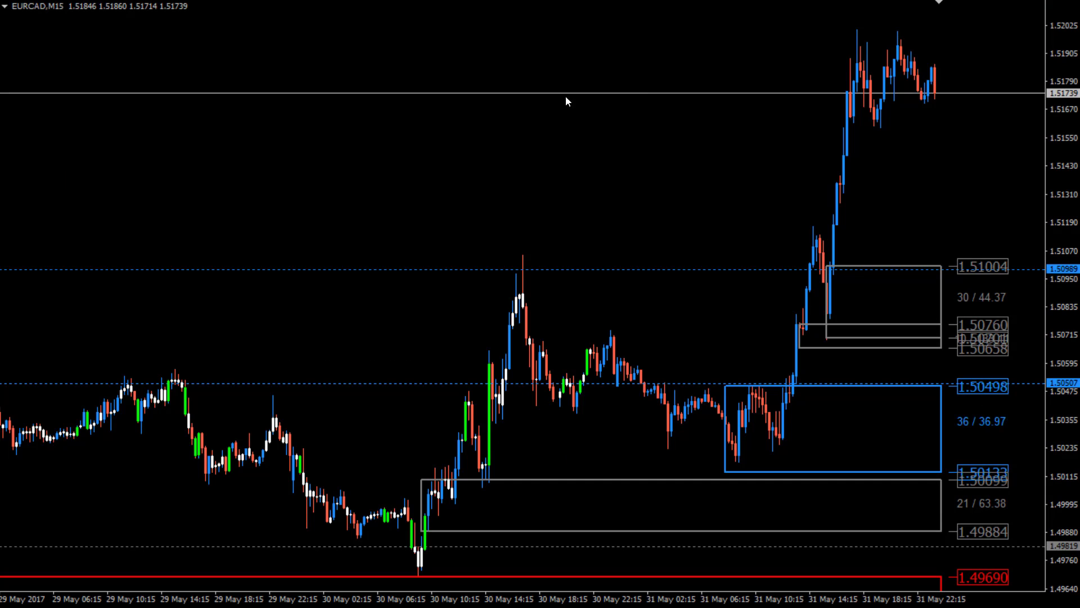
{"action": "double_click", "coordinate": [827, 266]}
{"action": "mouse_move", "coordinate": [827, 266]}
{"action": "left_mouse_down"}
{"action": "mouse_move", "coordinate": [855, 269]}
{"action": "mouse_move", "coordinate": [833, 270]}
{"action": "left_mouse_up"}
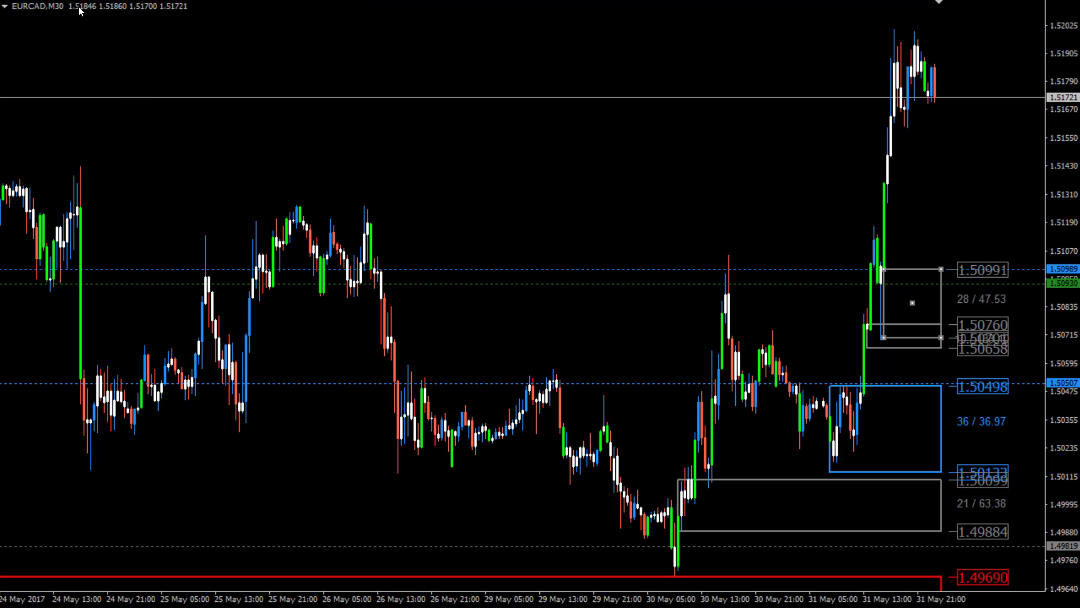
Step: Open an NZDUSD chart from the Market Watch, hide the symbol list and show the monthly timeframe
{"action": "key", "text": "ctrl+m"}
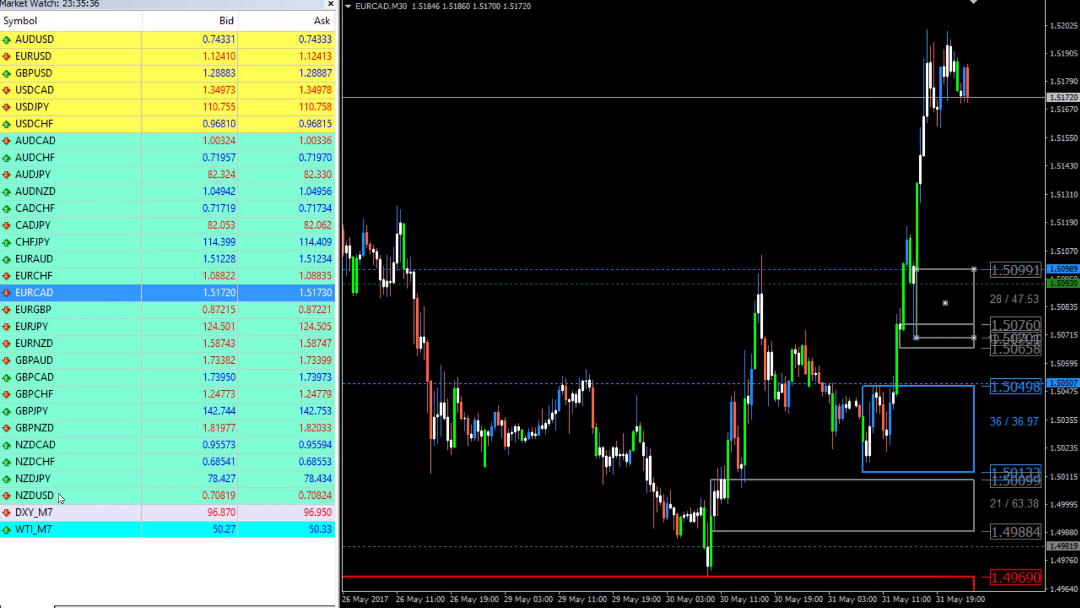
{"action": "right_click", "coordinate": [61, 494]}
{"action": "left_click", "coordinate": [103, 523]}
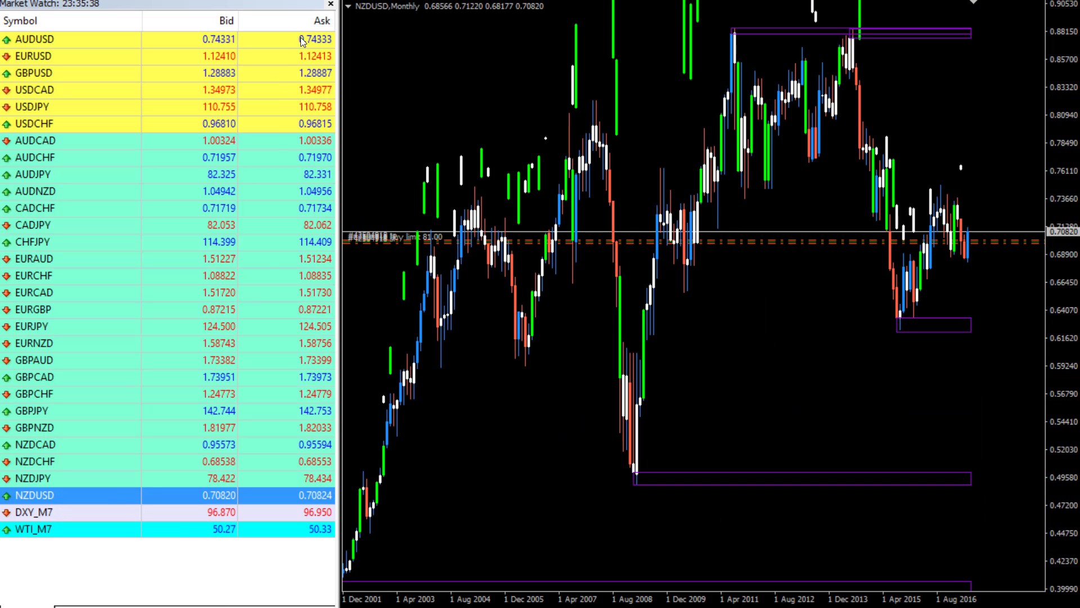
{"action": "key", "text": "ctrl+m"}
{"action": "right_click", "coordinate": [398, 54]}
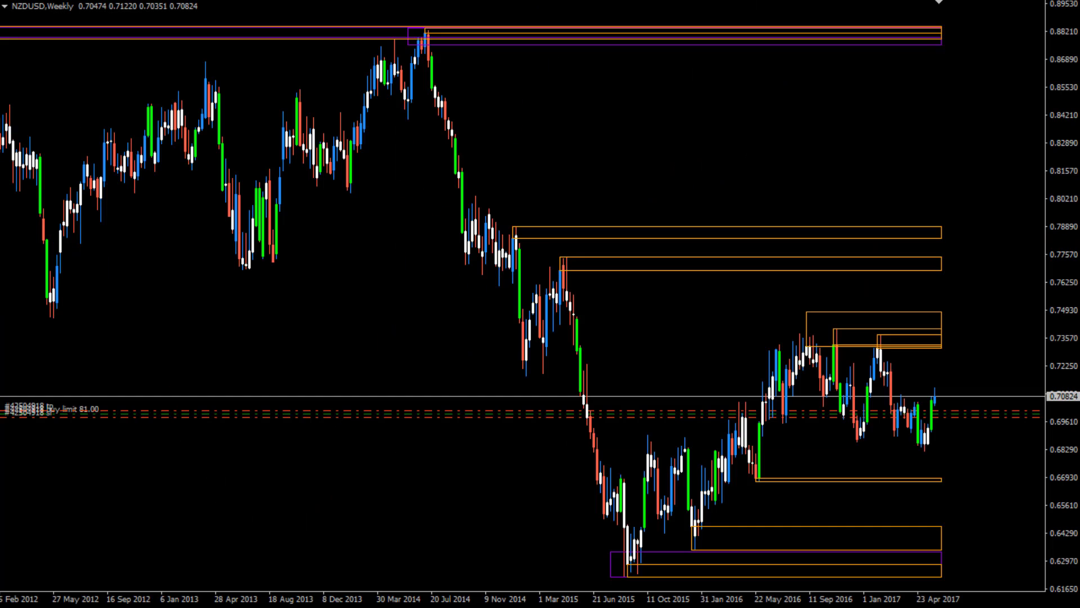
{"action": "left_click", "coordinate": [504, 1]}
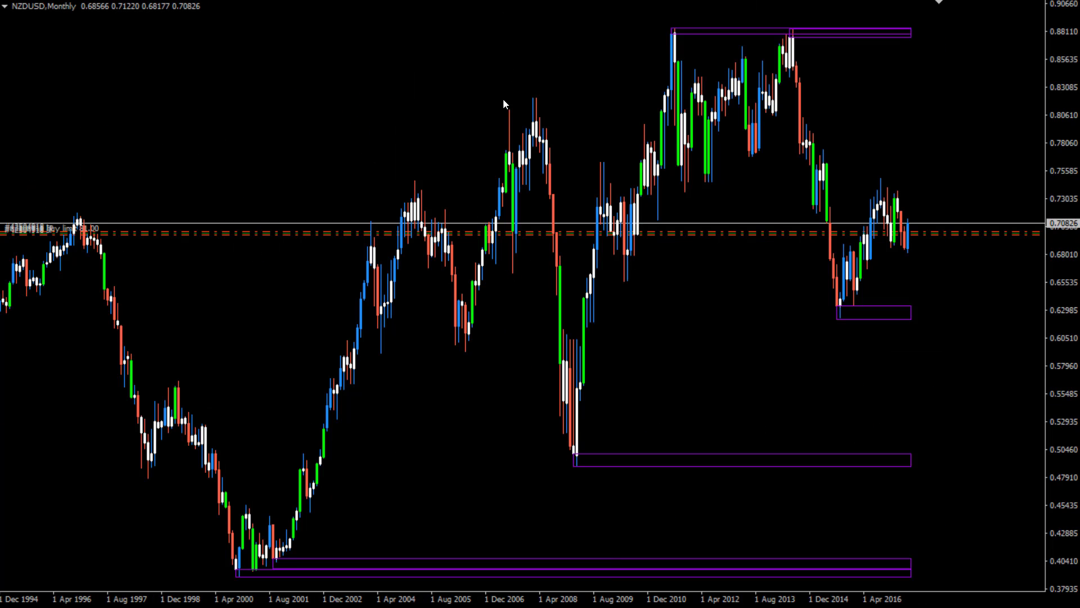
Step: Draw a monthly NZDUSD zone rectangle from about April 2015 between 0.77443 and 0.74702, refreshing the chart
{"action": "right_click", "coordinate": [413, 19]}
{"action": "left_click", "coordinate": [59, 11]}
{"action": "right_click", "coordinate": [900, 50]}
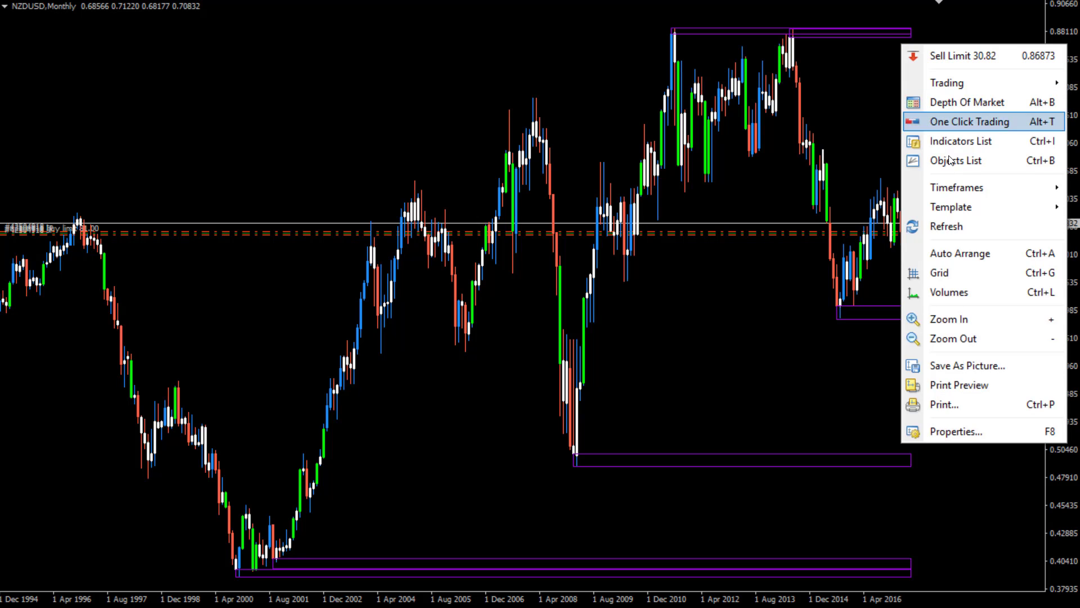
{"action": "left_click", "coordinate": [934, 223]}
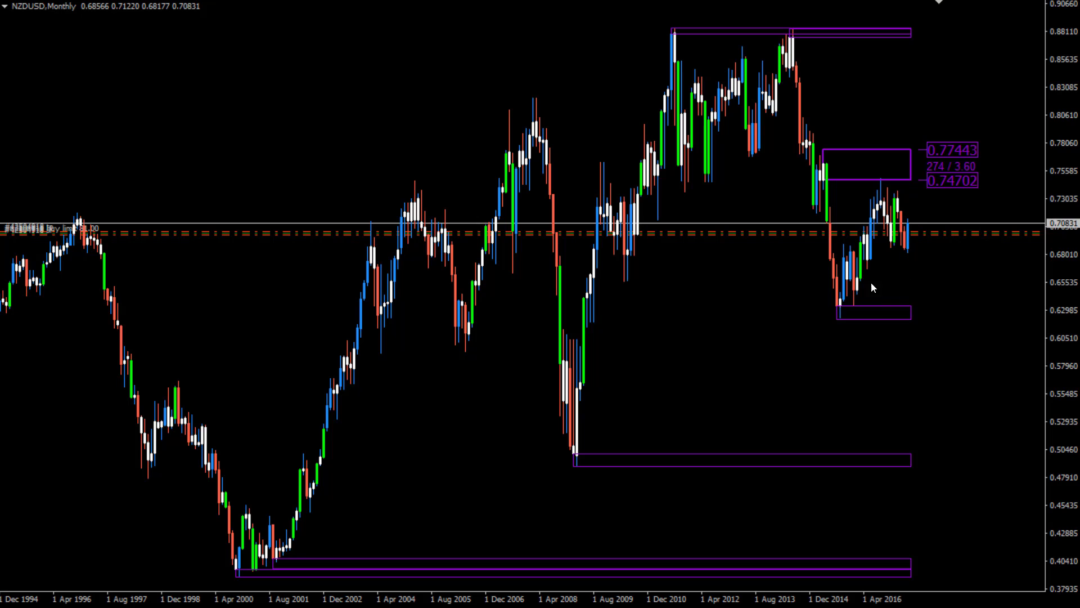
Step: On the weekly NZDUSD chart, set EnableSupplyAndDemandAnalysis to false in the Pipnotic Supply and Demand indicator's inputs
{"action": "key", "text": "w"}
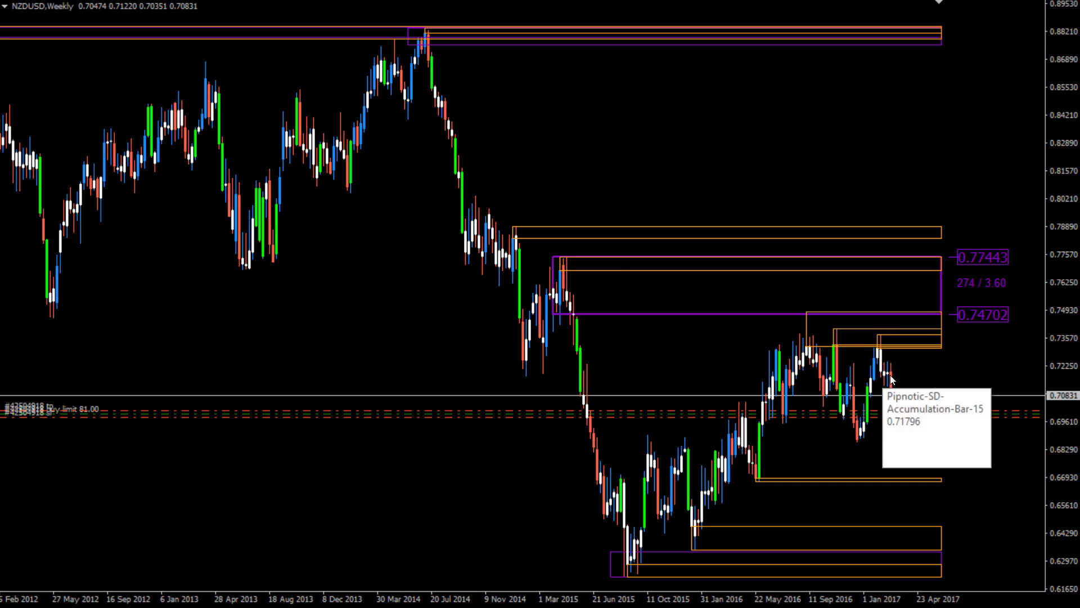
{"action": "key", "text": "plus"}
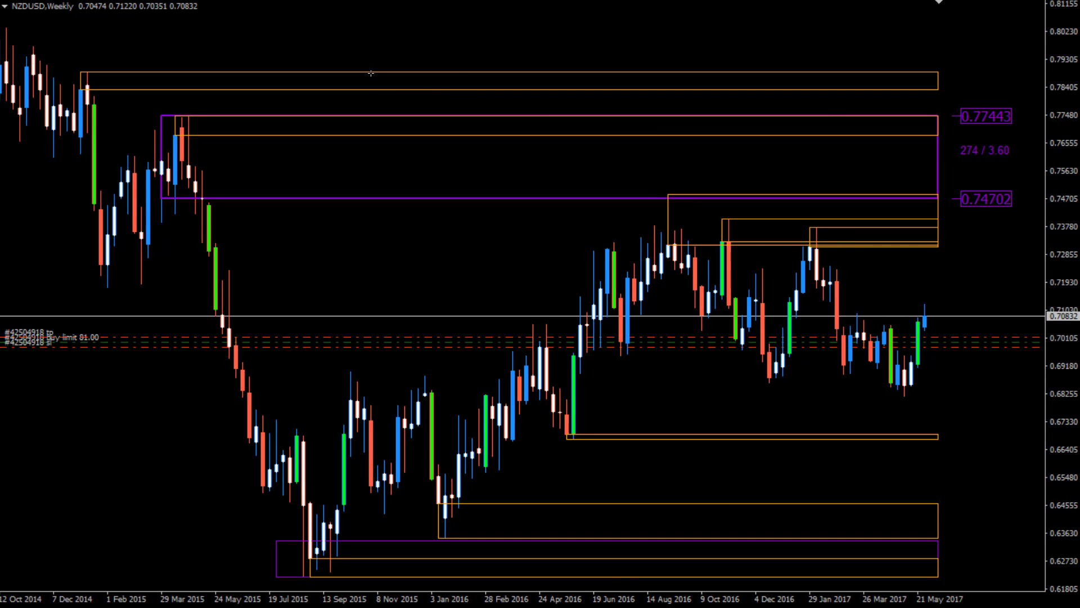
{"action": "right_click", "coordinate": [354, 33]}
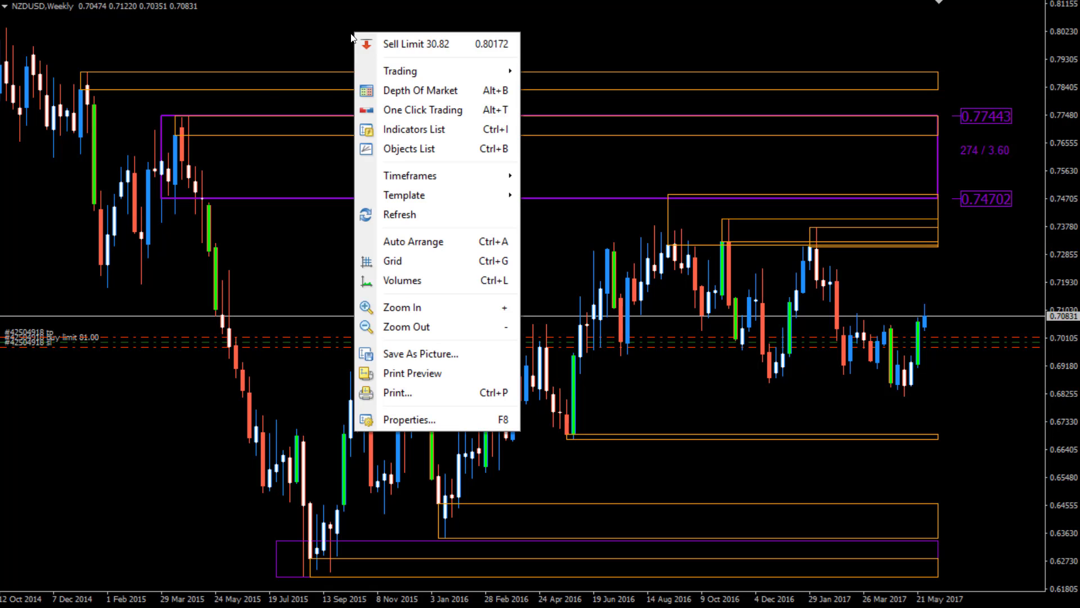
{"action": "left_click", "coordinate": [420, 129]}
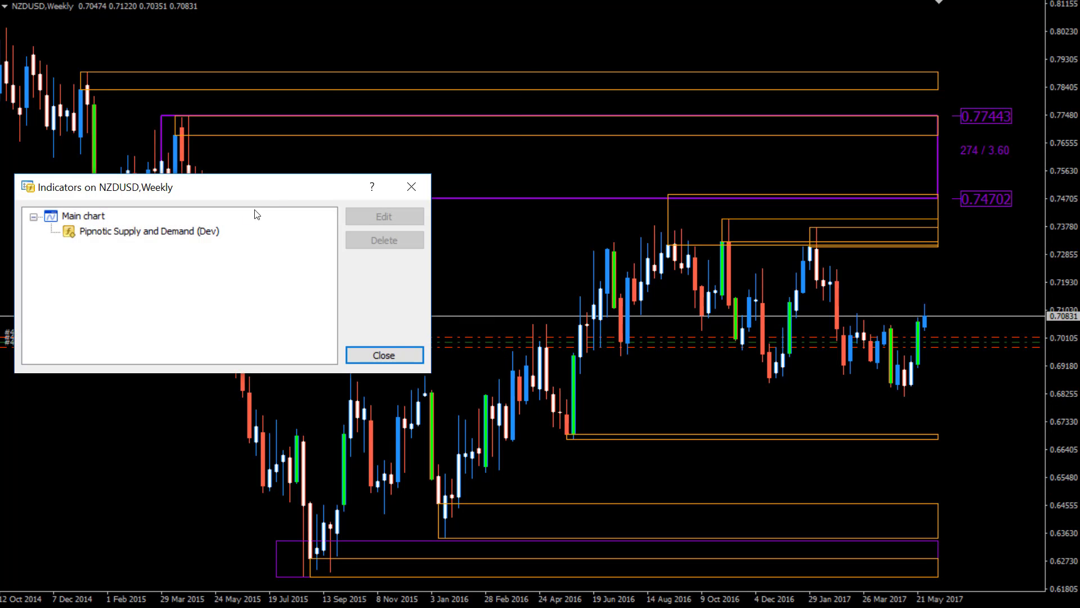
{"action": "double_click", "coordinate": [197, 230]}
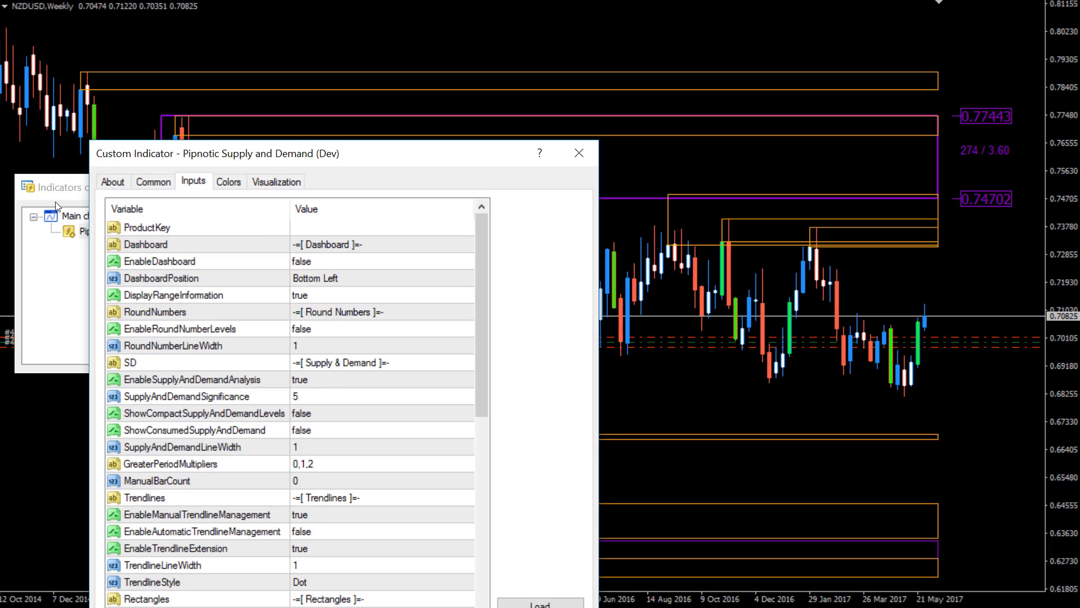
{"action": "double_click", "coordinate": [321, 380]}
{"action": "left_click", "coordinate": [320, 397]}
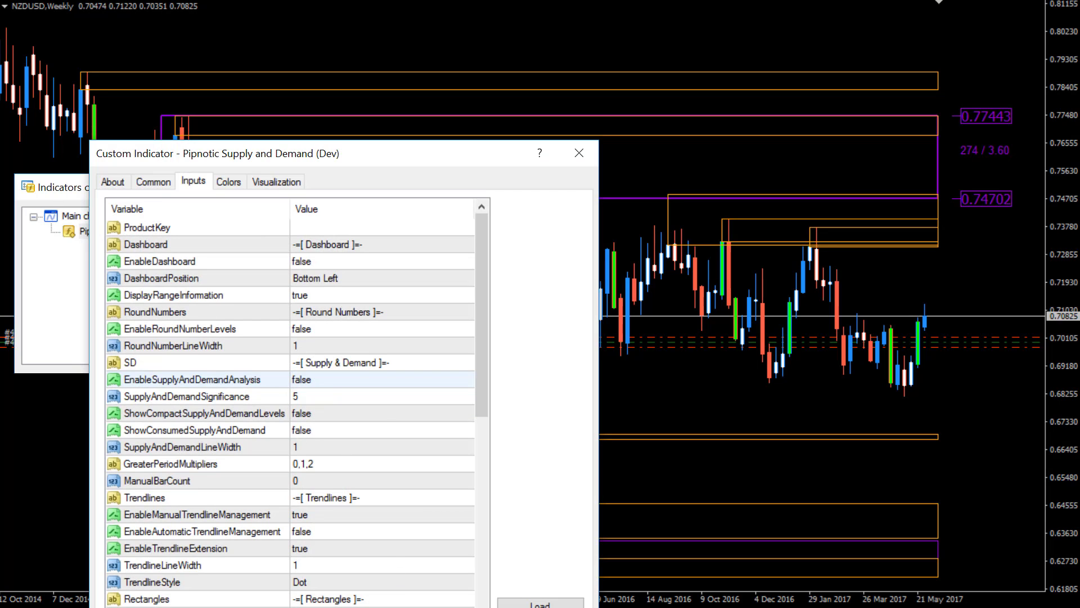
{"action": "key", "text": "Return"}
{"action": "left_click", "coordinate": [384, 356]}
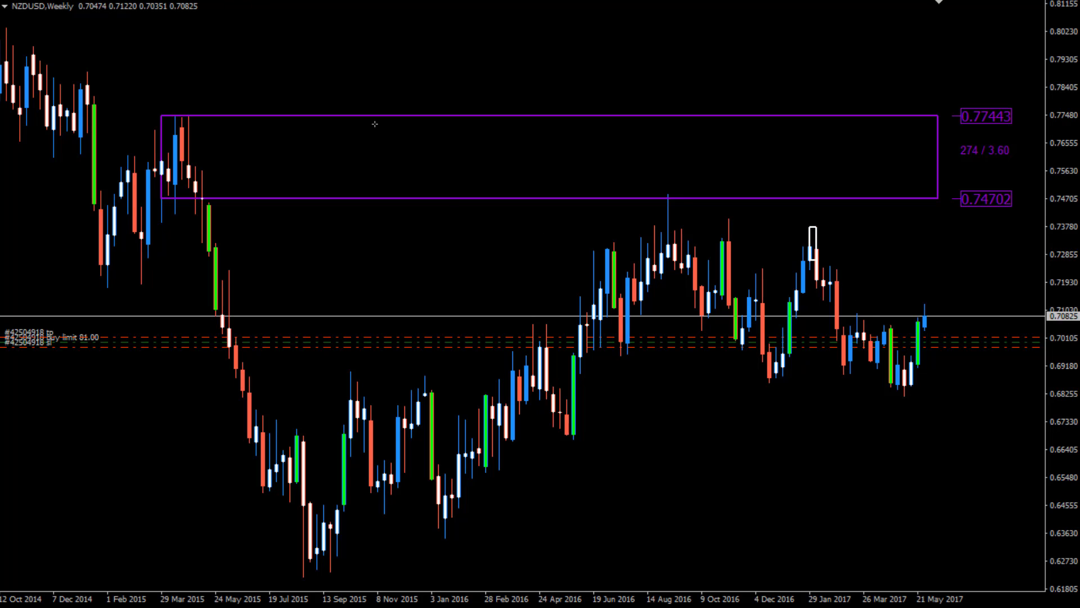
Step: Draw a weekly zone rectangle from late January 2017 between 0.73754 and 0.72668
{"action": "left_click", "coordinate": [814, 260]}
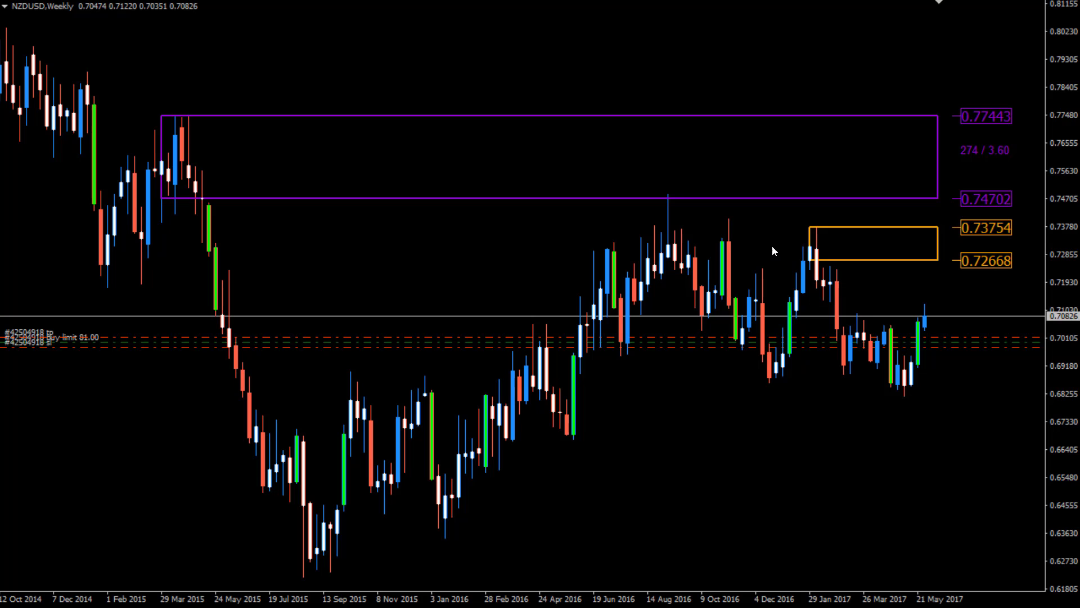
{"action": "double_click", "coordinate": [810, 260]}
{"action": "left_click_drag", "start_coordinate": [810, 260], "coordinate": [822, 284]}
Step: On the daily NZDUSD chart, draw a zone rectangle from mid-February 2017 between 0.72466 and 0.71867, and place a horizontal line at about 0.7134
{"action": "type", "text": "D1"}
{"action": "key", "text": "Return"}
{"action": "key", "text": "minus"}
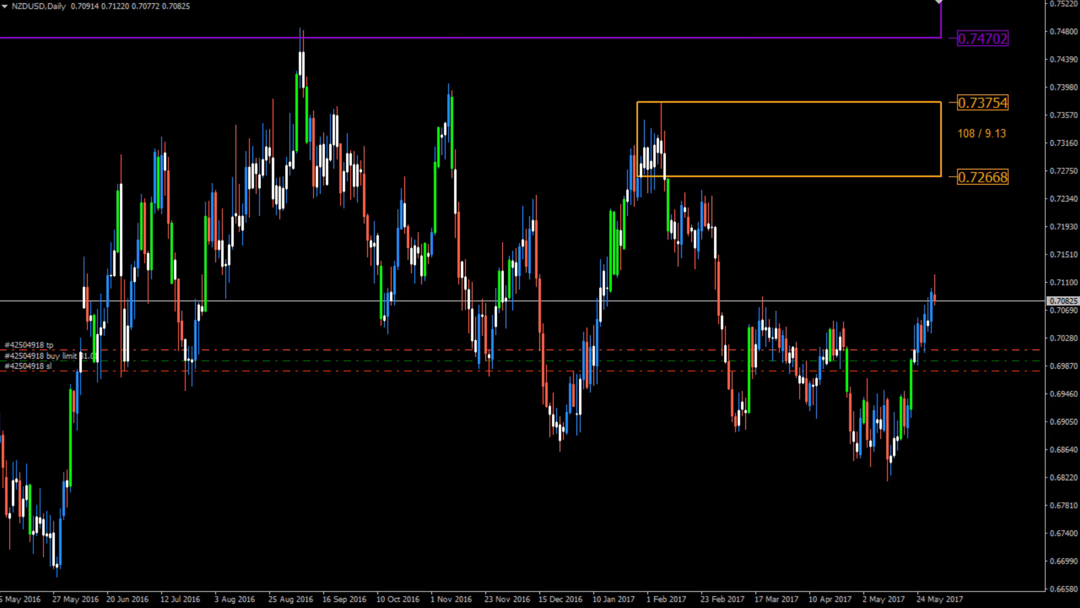
{"action": "left_click_drag", "start_coordinate": [701, 191], "coordinate": [712, 230]}
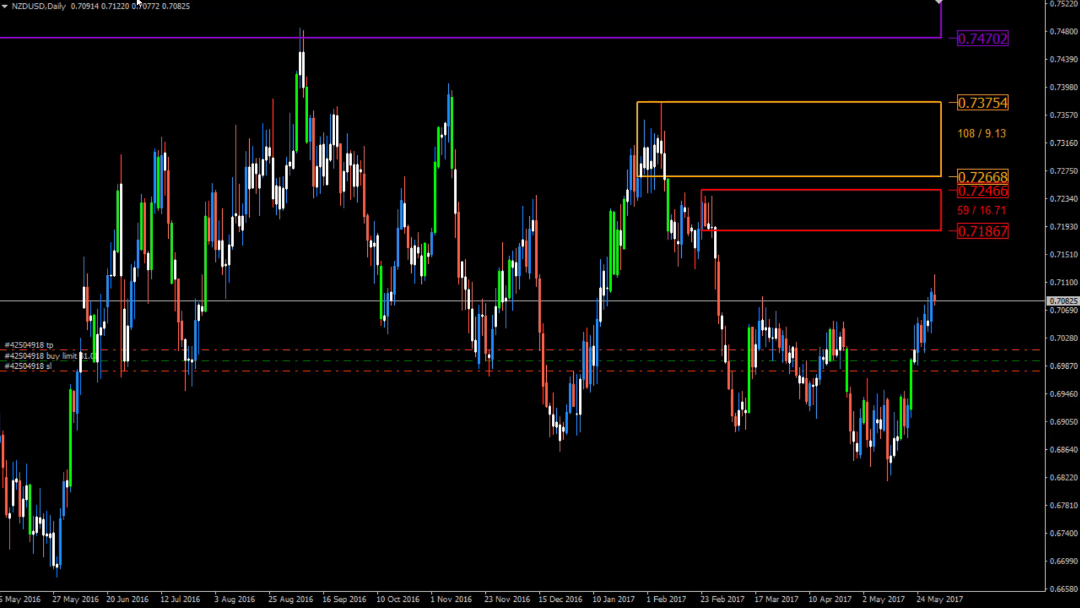
{"action": "left_click", "coordinate": [708, 274]}
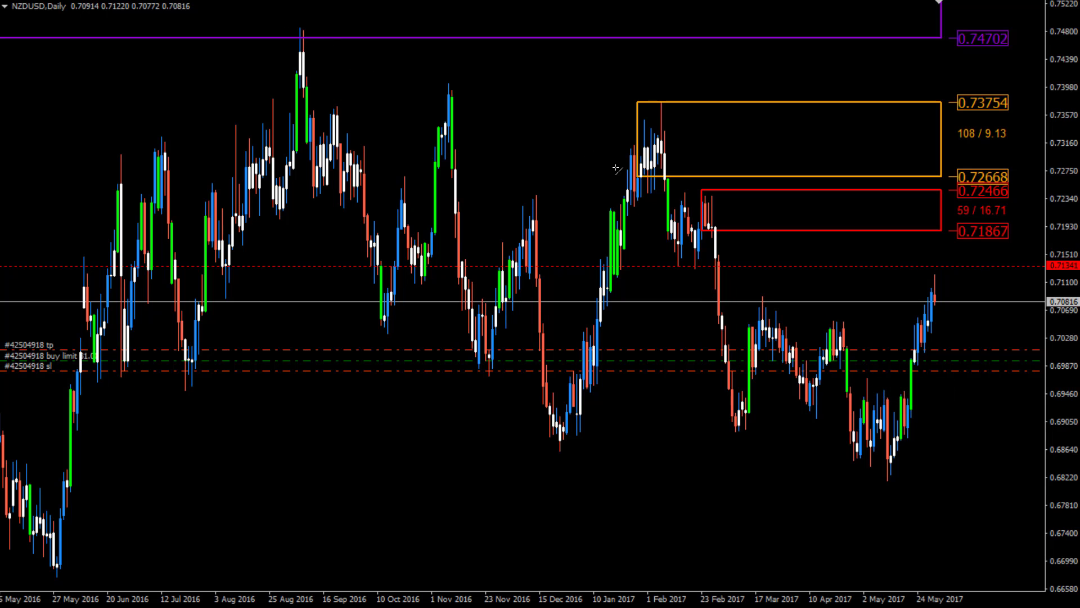
Step: Draw a trendline on the daily NZDUSD chart from the 21 March 2017 high through the April high, and refresh the chart
{"action": "left_click_drag", "start_coordinate": [763, 297], "coordinate": [841, 322]}
{"action": "right_click", "coordinate": [550, 62]}
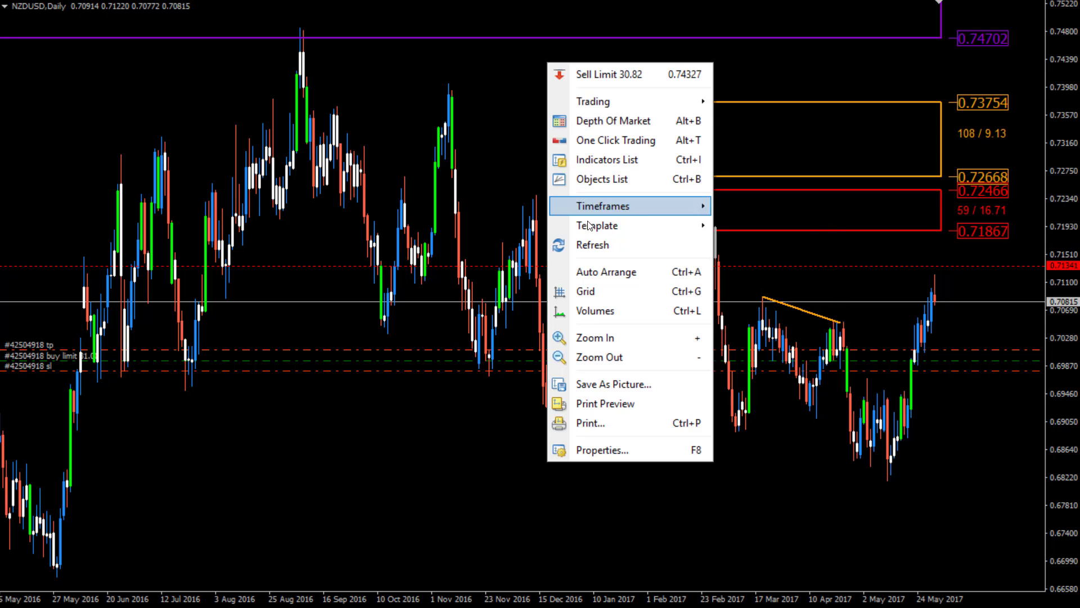
{"action": "left_click", "coordinate": [593, 247]}
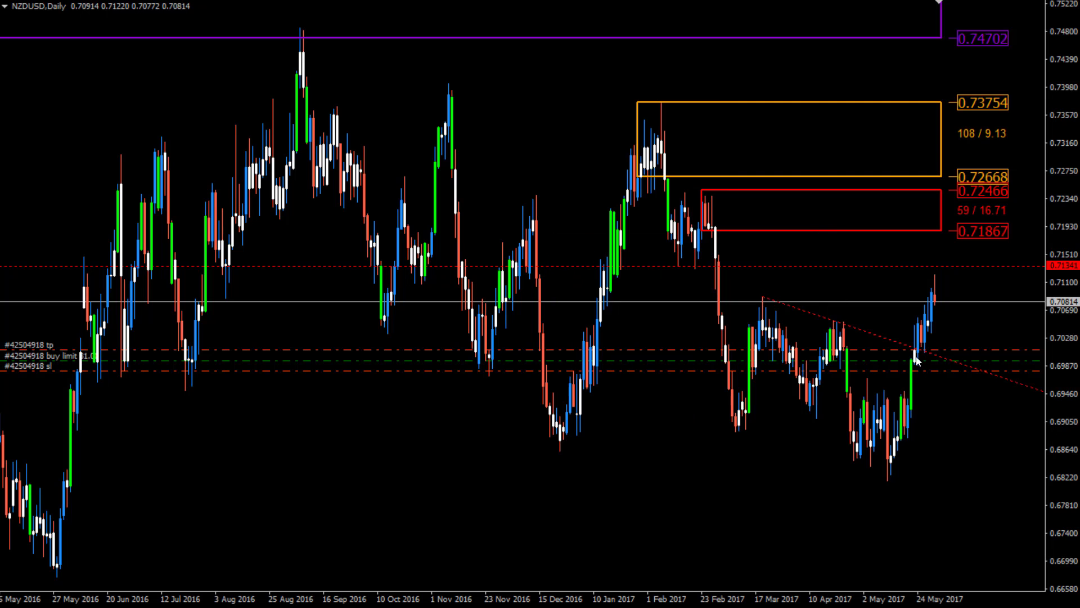
Step: On the H4 NZDUSD chart, draw a zone rectangle from about 22 May 2017 between 0.69970 and 0.69863, and delete the pending buy limit order
{"action": "left_click", "coordinate": [451, 4]}
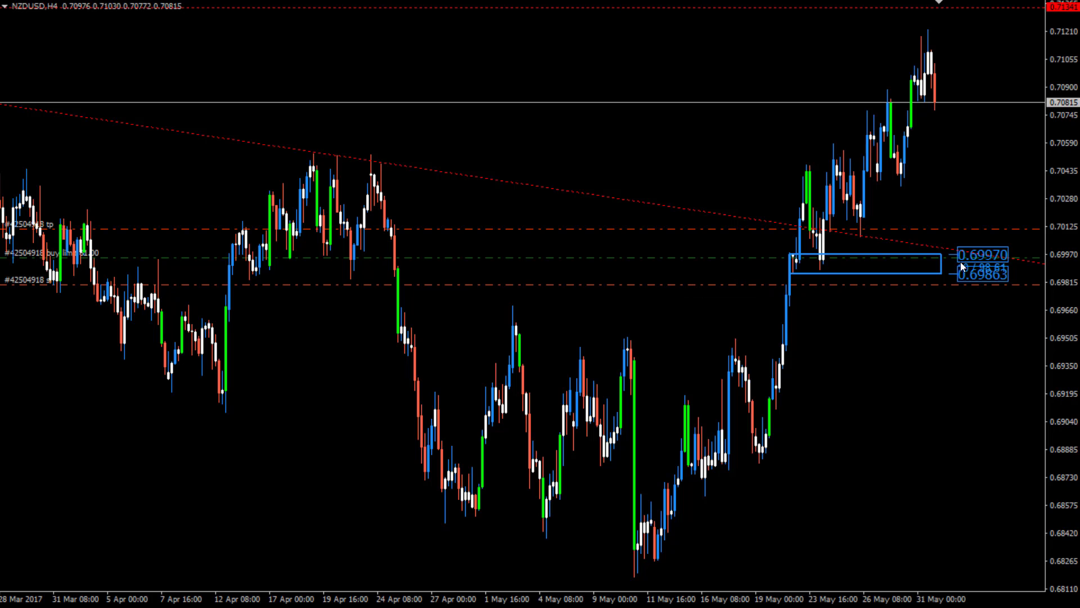
{"action": "right_click", "coordinate": [727, 260]}
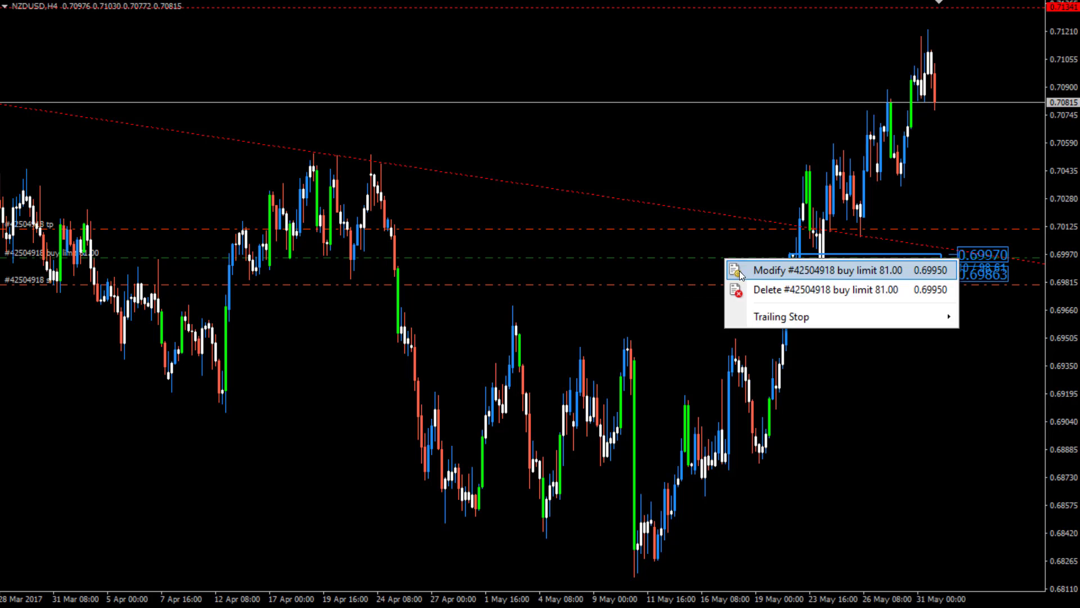
{"action": "left_click", "coordinate": [751, 290]}
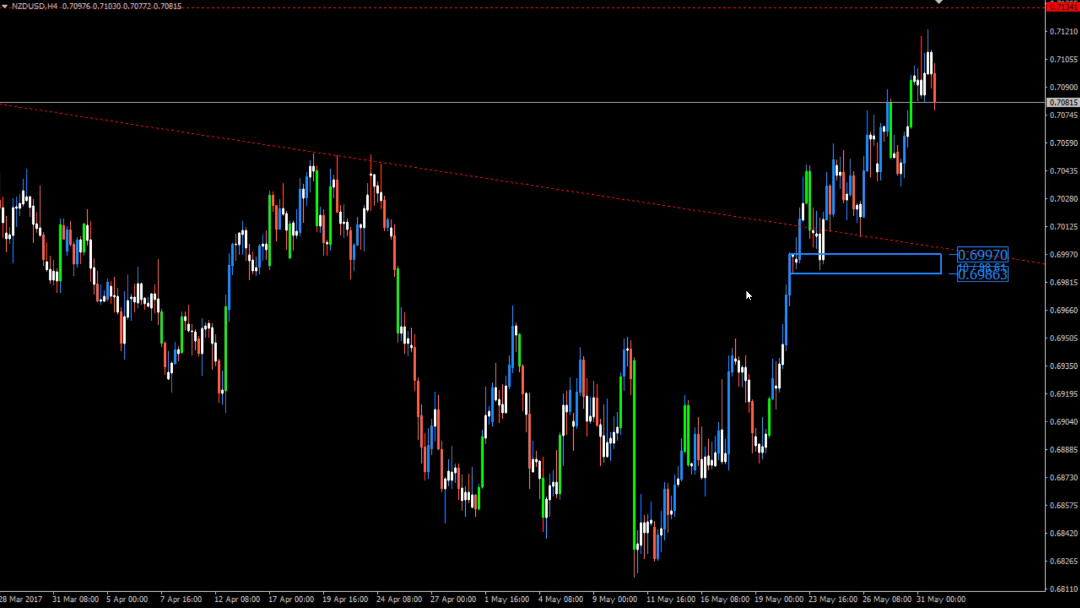
Step: Lower the upper edge of the new H4 zone rectangle to 0.69941 and update its price labels
{"action": "double_click", "coordinate": [798, 254]}
{"action": "left_click_drag", "start_coordinate": [798, 254], "coordinate": [795, 279]}
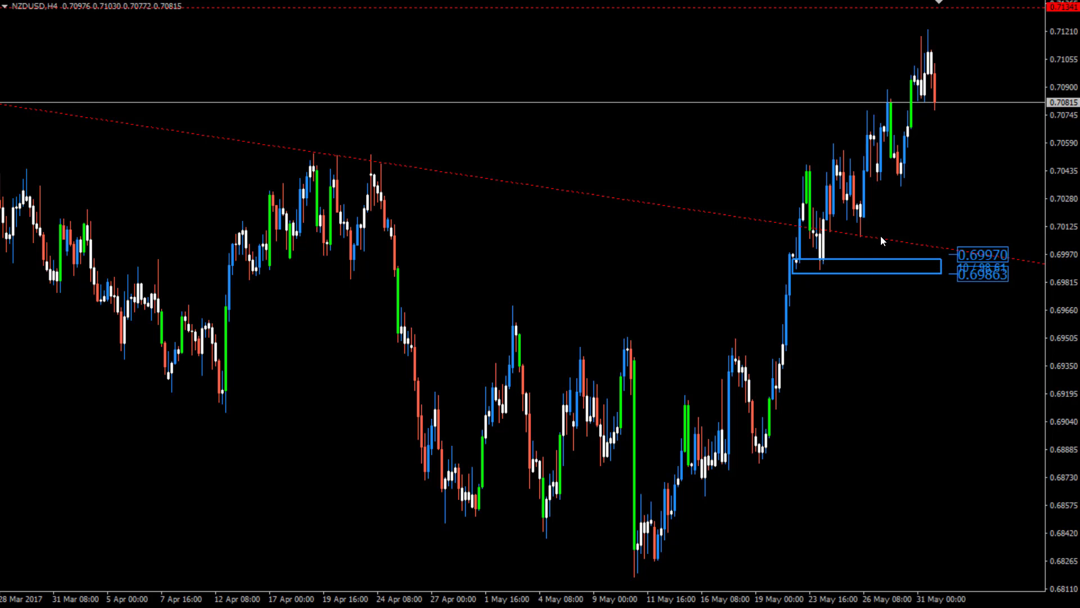
{"action": "left_click_drag", "start_coordinate": [520, 130], "coordinate": [1028, 177]}
{"action": "key", "text": "End"}
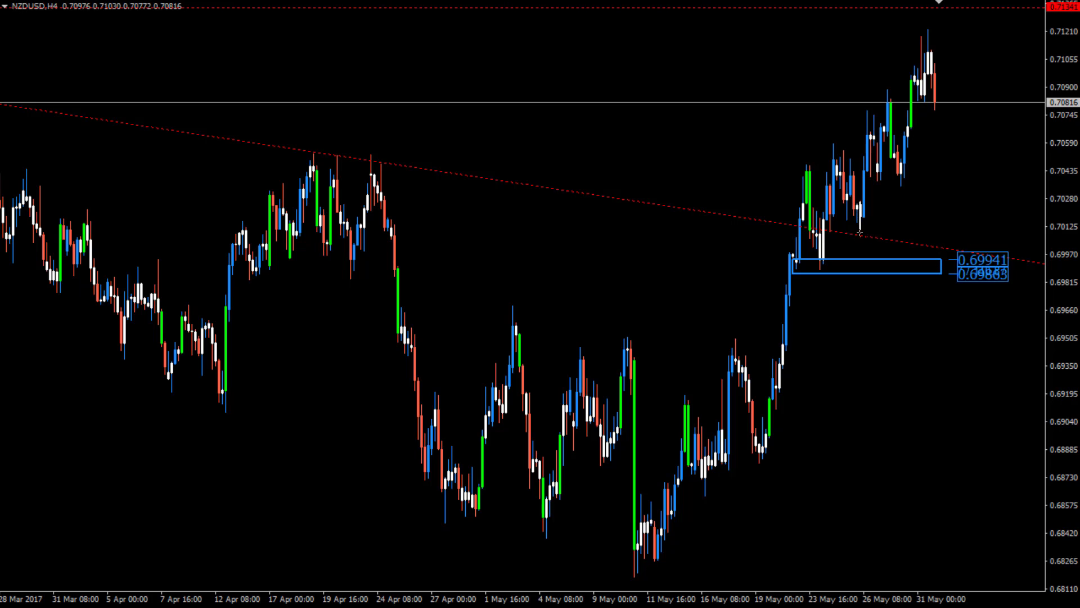
Step: Draw two more H4 zone rectangles in late May 2017, between 0.70264 and 0.70068 and between 0.70679 and 0.70566, refreshing the chart
{"action": "right_click", "coordinate": [561, 114]}
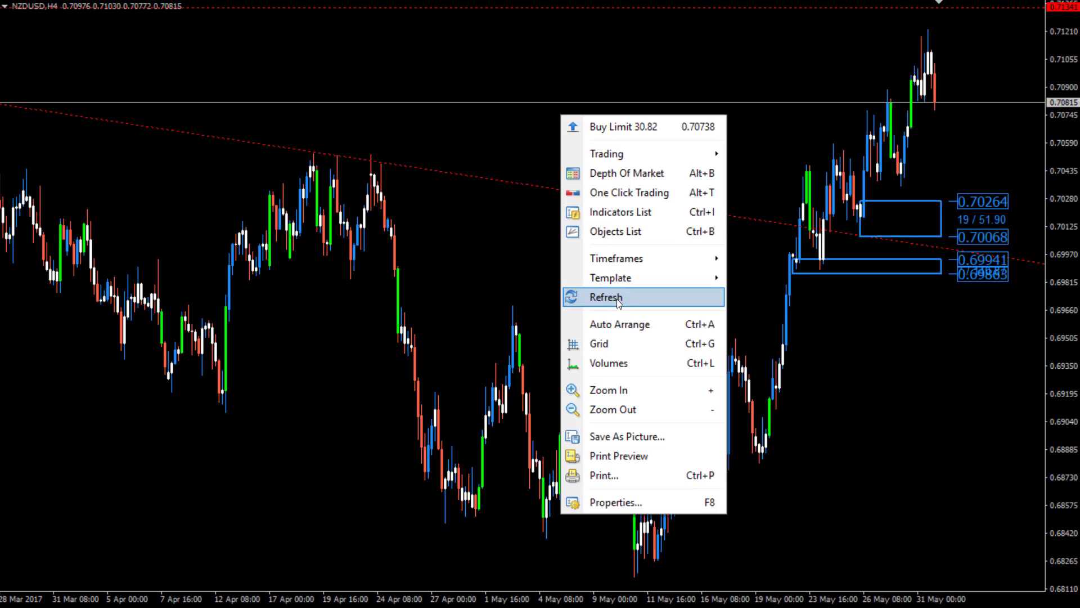
{"action": "left_click", "coordinate": [593, 294]}
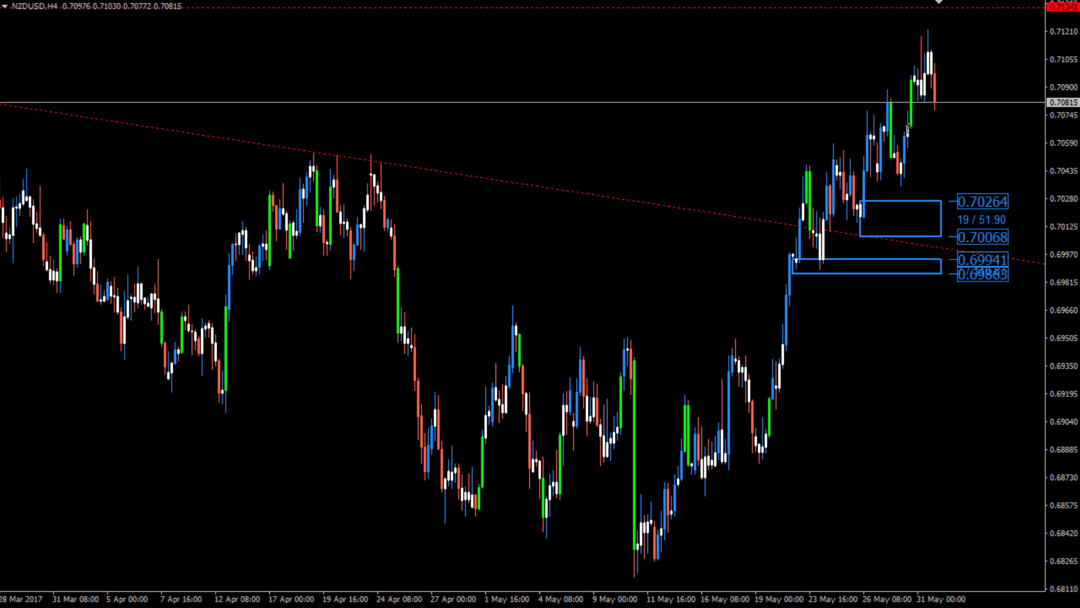
{"action": "right_click", "coordinate": [554, 86]}
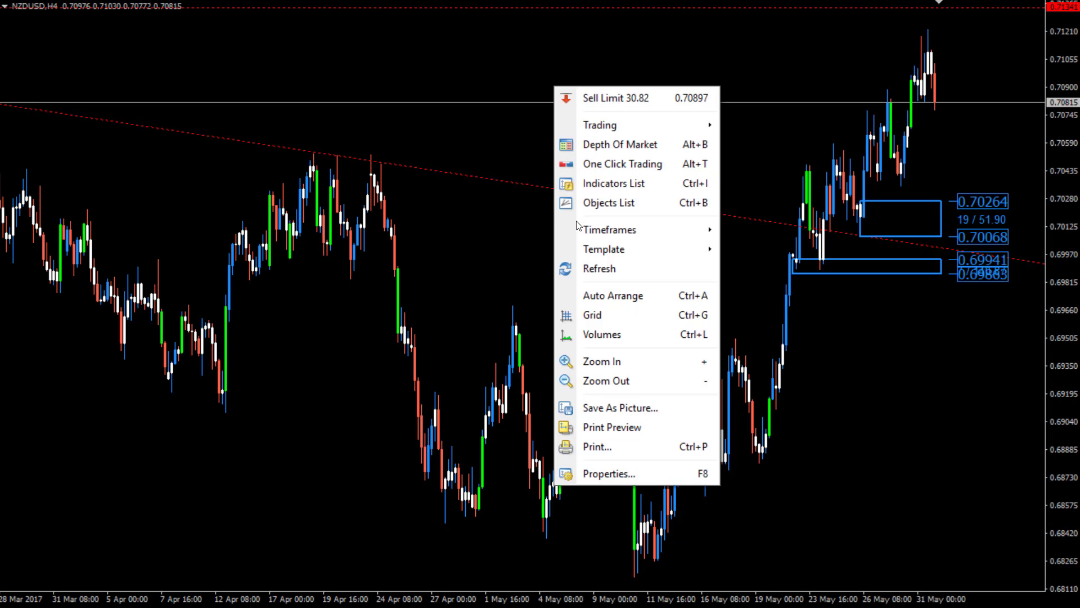
{"action": "left_click", "coordinate": [588, 270]}
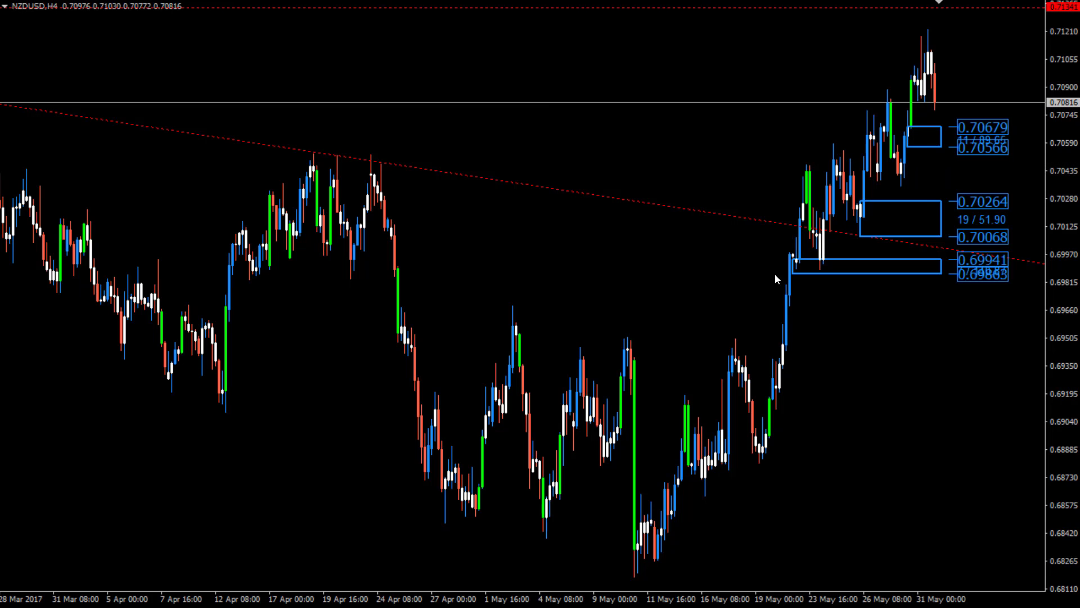
Step: Review the earlier H4 price history and the drawn zones on the daily NZDUSD chart, and return to H4
{"action": "scroll", "coordinate": [535, 120], "scroll_direction": "up", "scroll_amount": 5}
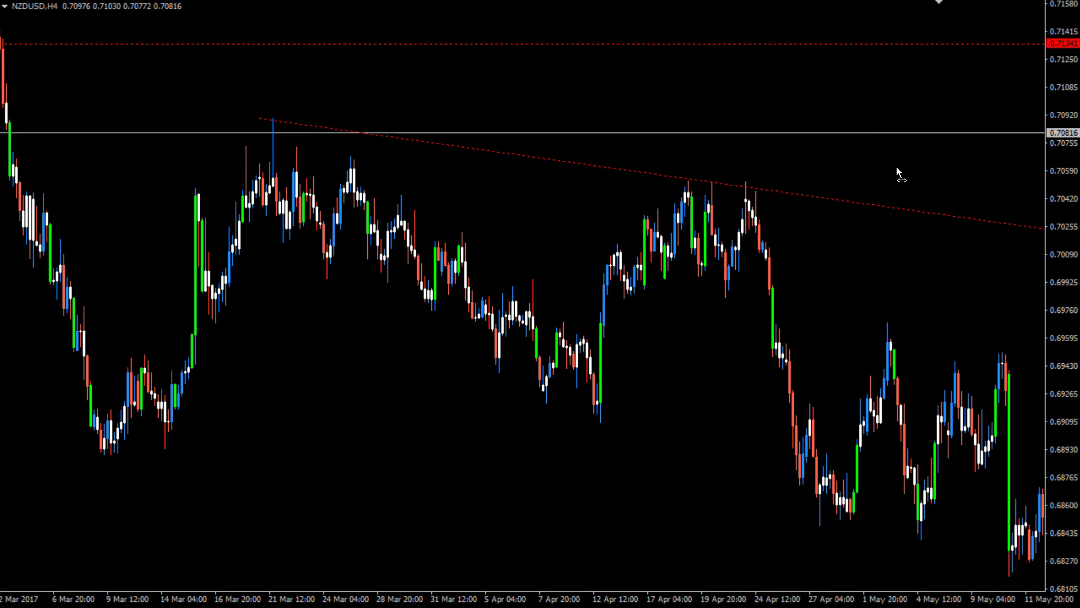
{"action": "scroll", "coordinate": [897, 171], "scroll_direction": "down", "scroll_amount": 5}
{"action": "type", "text": "D1"}
{"action": "key", "text": "Return"}
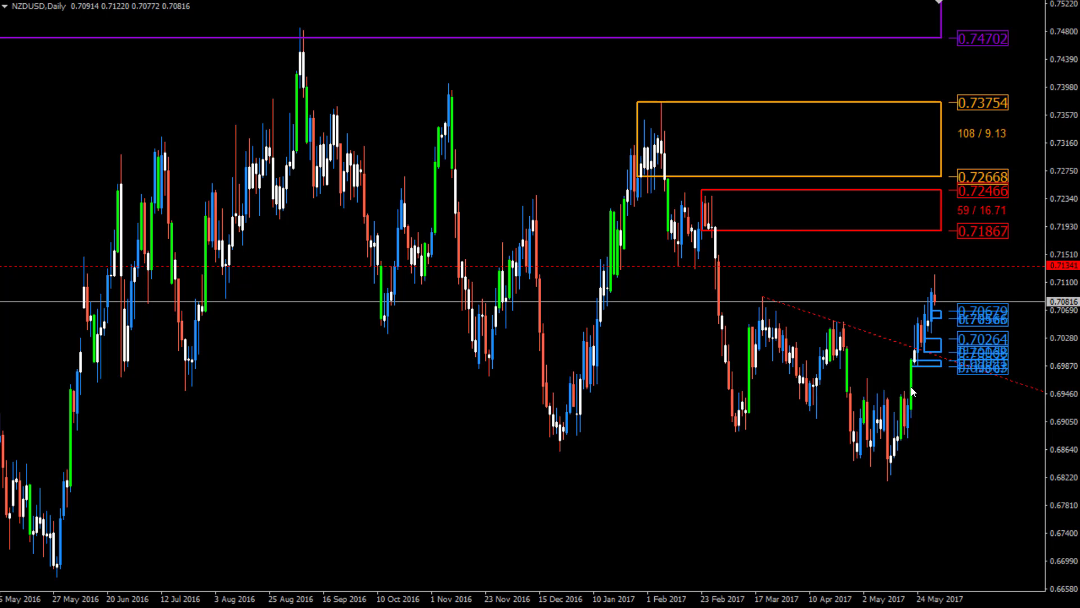
{"action": "type", "text": "H4"}
{"action": "key", "text": "Return"}
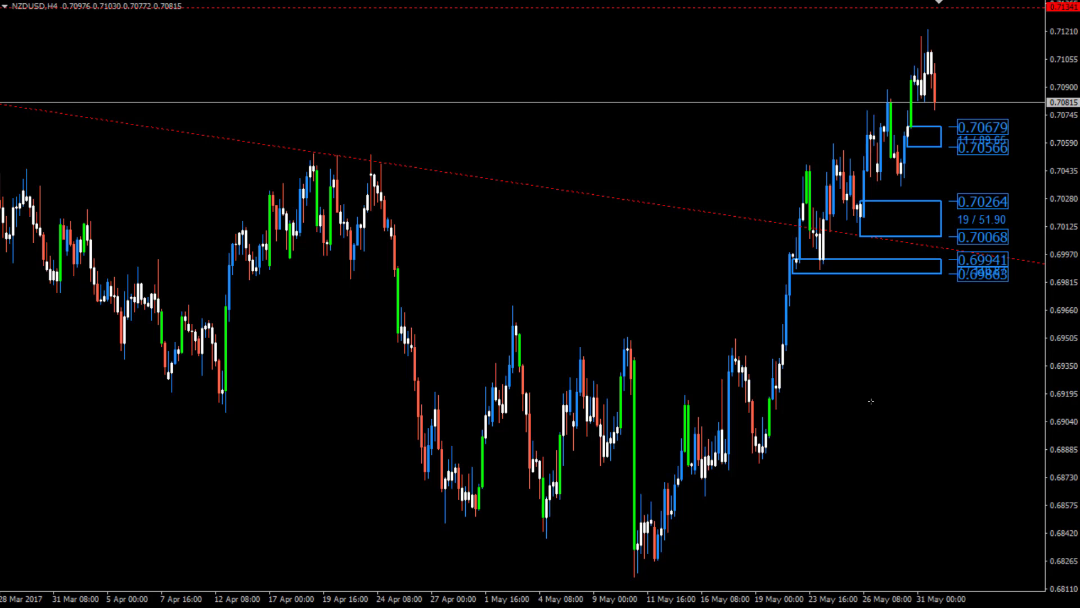
Step: Draw an H4 zone rectangle between 0.69372 and 0.69113 at the base of the late May 2017 rally, and refresh the chart
{"action": "key", "text": "plus"}
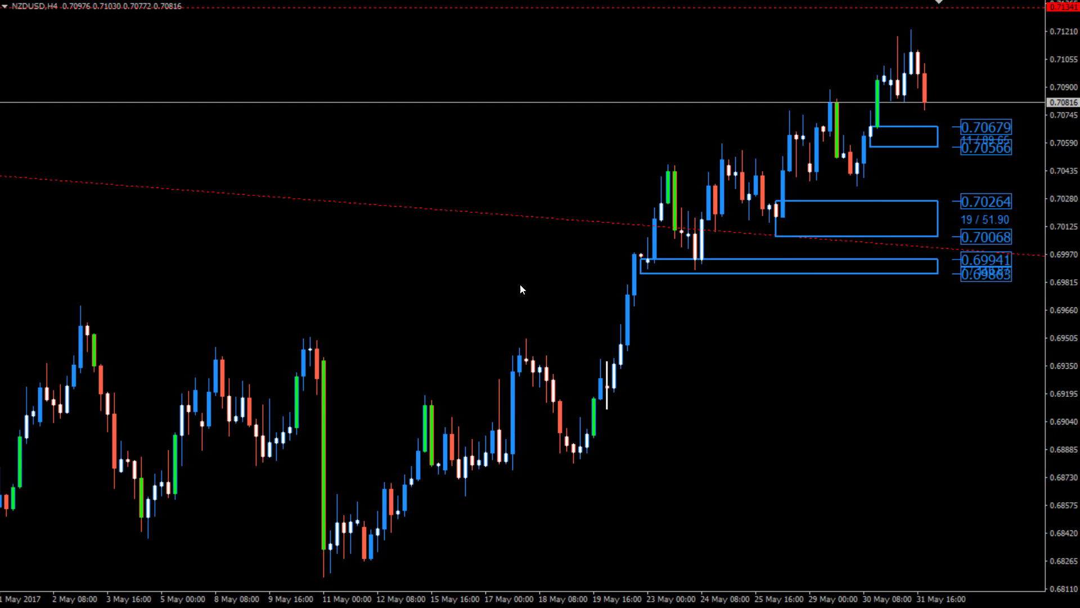
{"action": "right_click", "coordinate": [569, 264]}
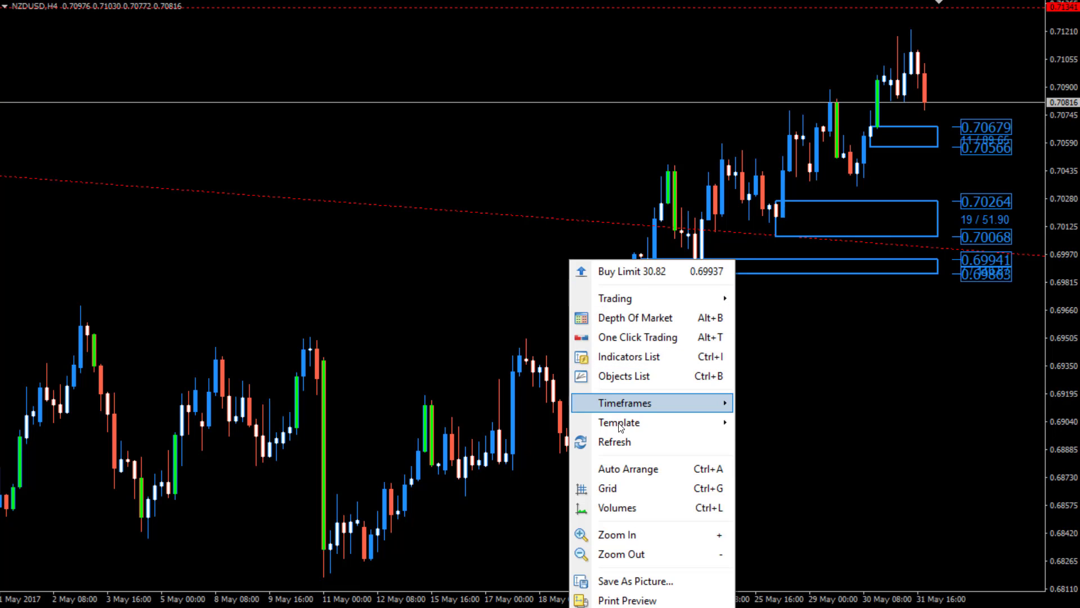
{"action": "left_click", "coordinate": [590, 438]}
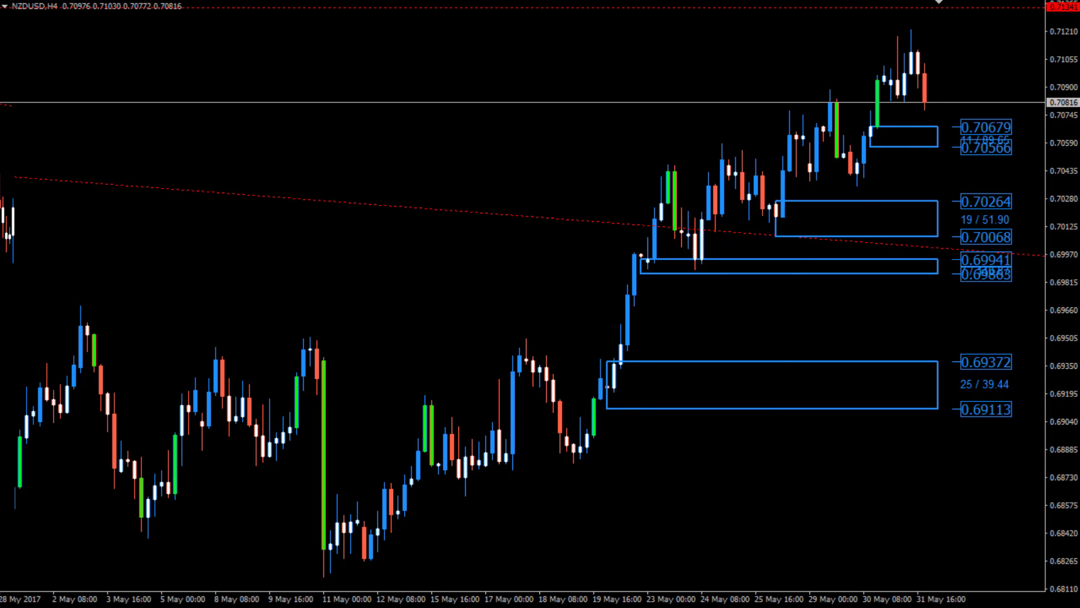
Step: Draw an H4 zone rectangle from about 11 May 2017 between 0.68272 and 0.68177, and refresh the chart
{"action": "key", "text": "minus"}
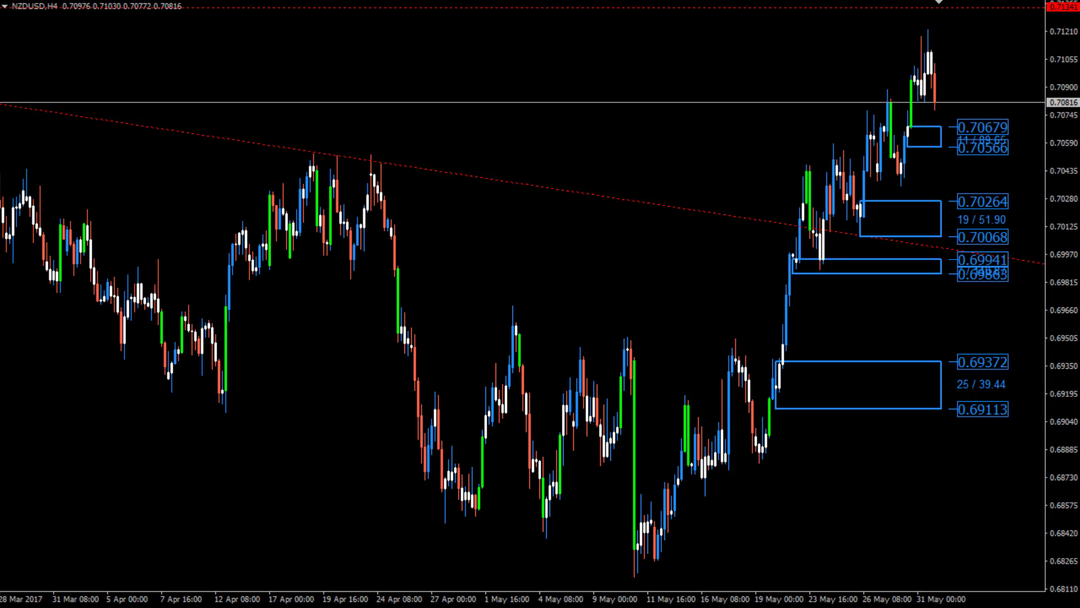
{"action": "left_click_drag", "start_coordinate": [635, 579], "coordinate": [657, 561]}
{"action": "right_click", "coordinate": [101, 190]}
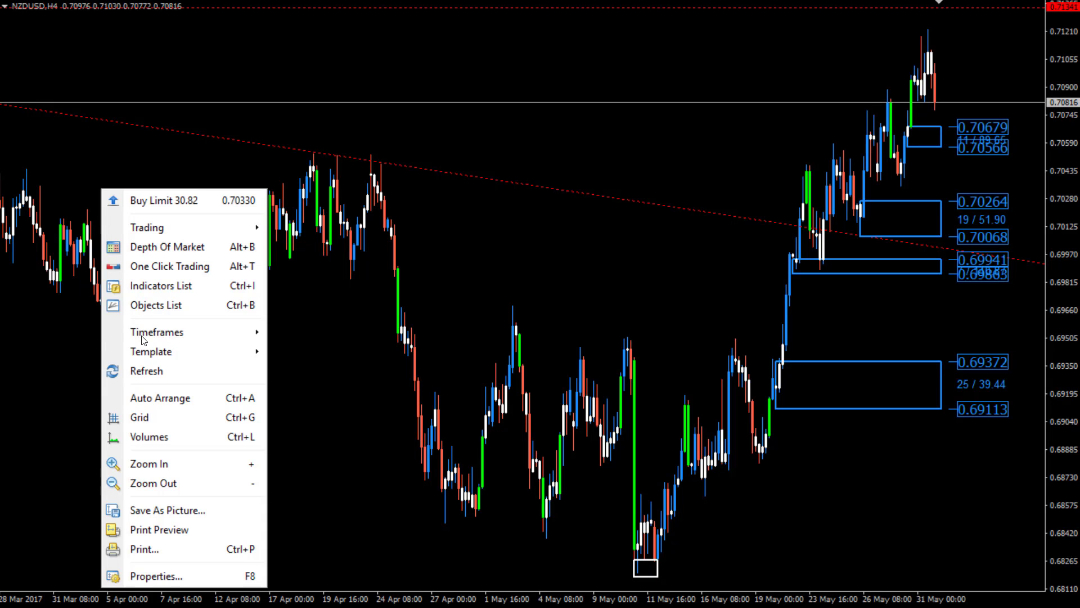
{"action": "left_click", "coordinate": [132, 369]}
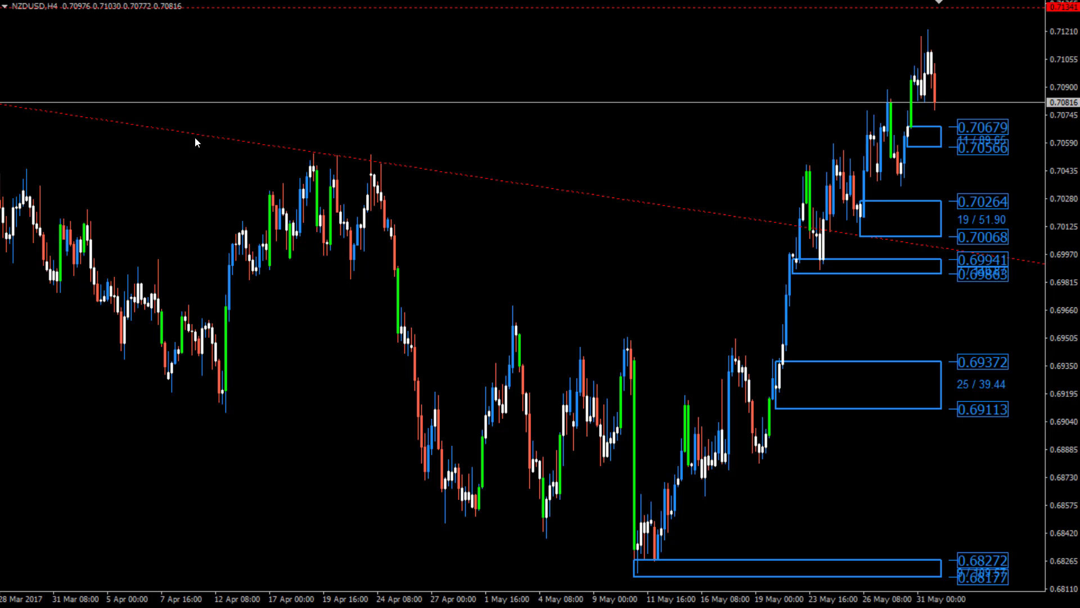
Step: Open an AUDUSD chart from the symbol list and close the list
{"action": "key", "text": "ctrl+m"}
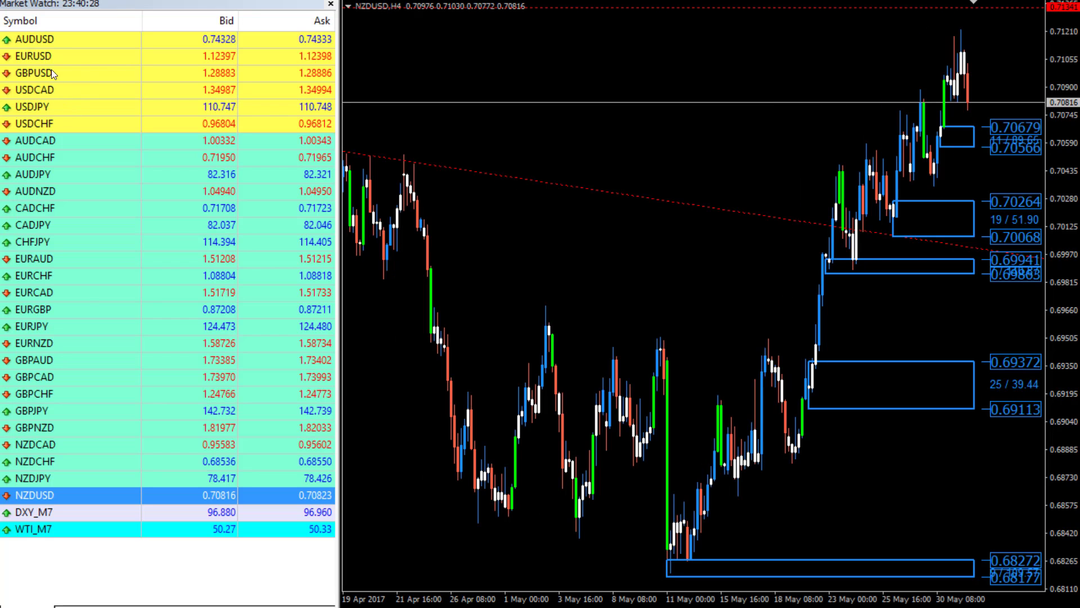
{"action": "right_click", "coordinate": [55, 36]}
{"action": "left_click", "coordinate": [75, 66]}
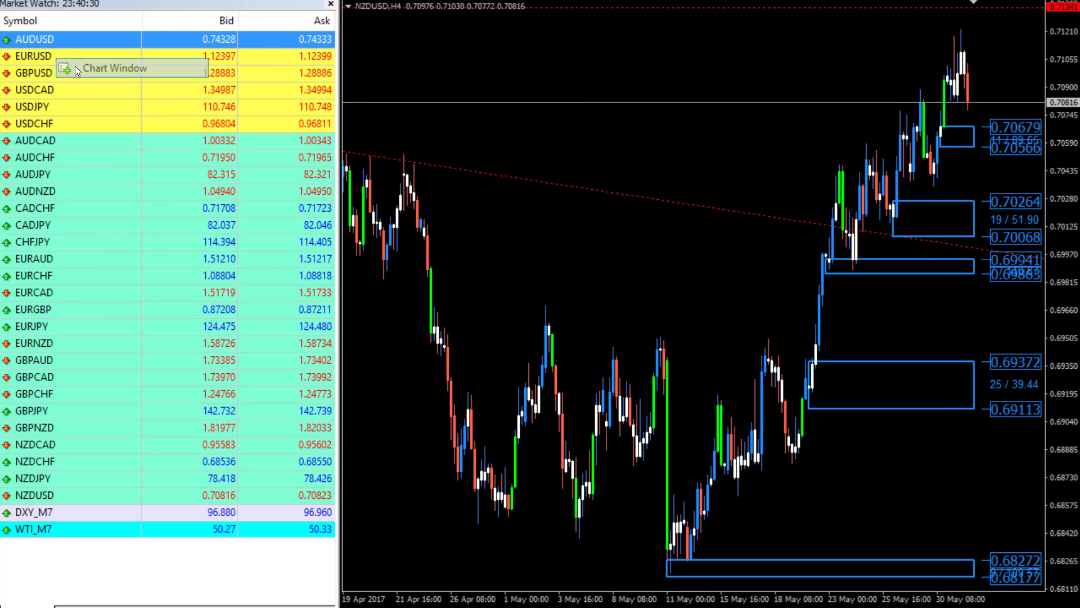
{"action": "left_click", "coordinate": [331, 4]}
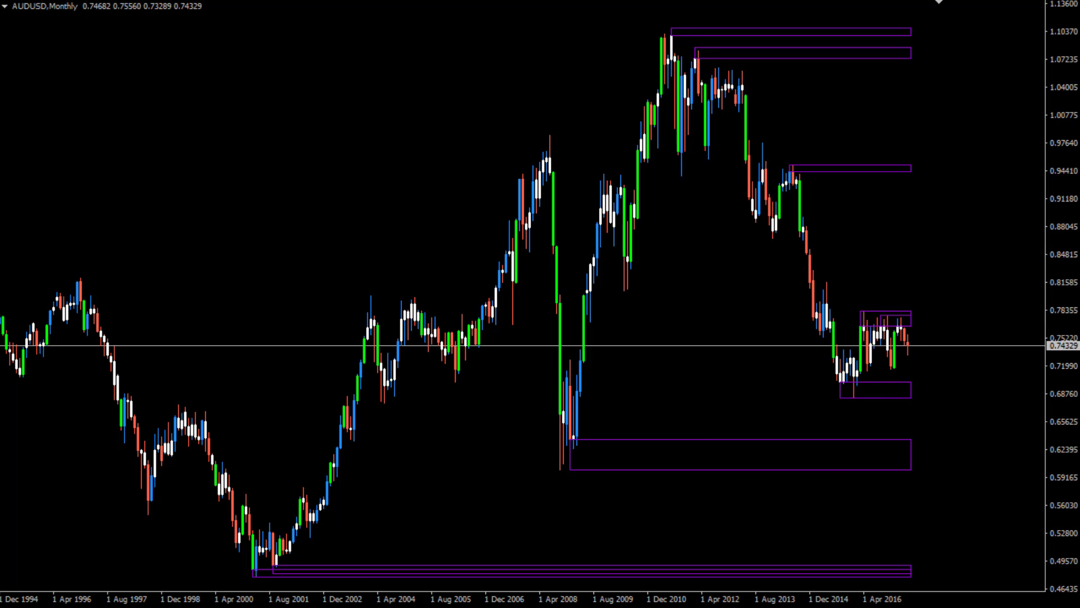
Step: Draw a monthly AUDUSD zone rectangle from about October 2014 between 0.89111 and 0.87465, refreshing the chart
{"action": "left_click", "coordinate": [939, 1]}
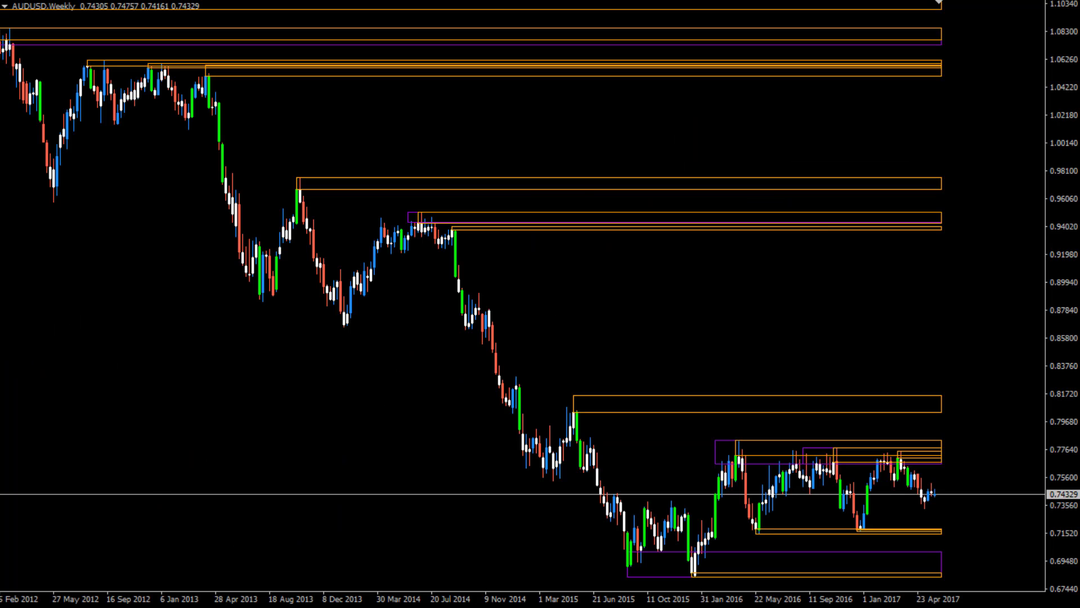
{"action": "left_click", "coordinate": [509, 1]}
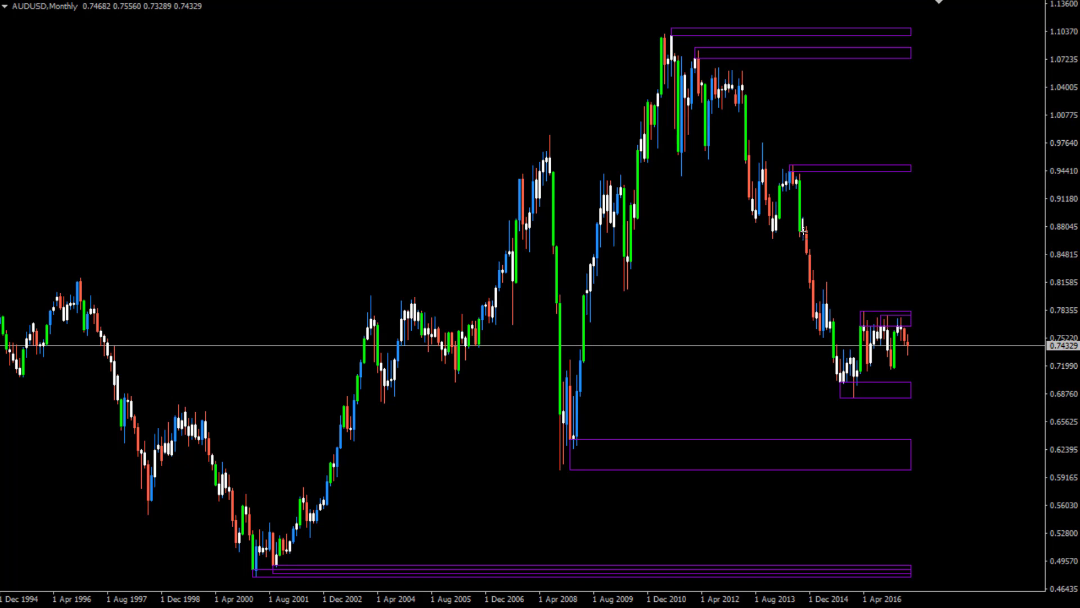
{"action": "right_click", "coordinate": [307, 190]}
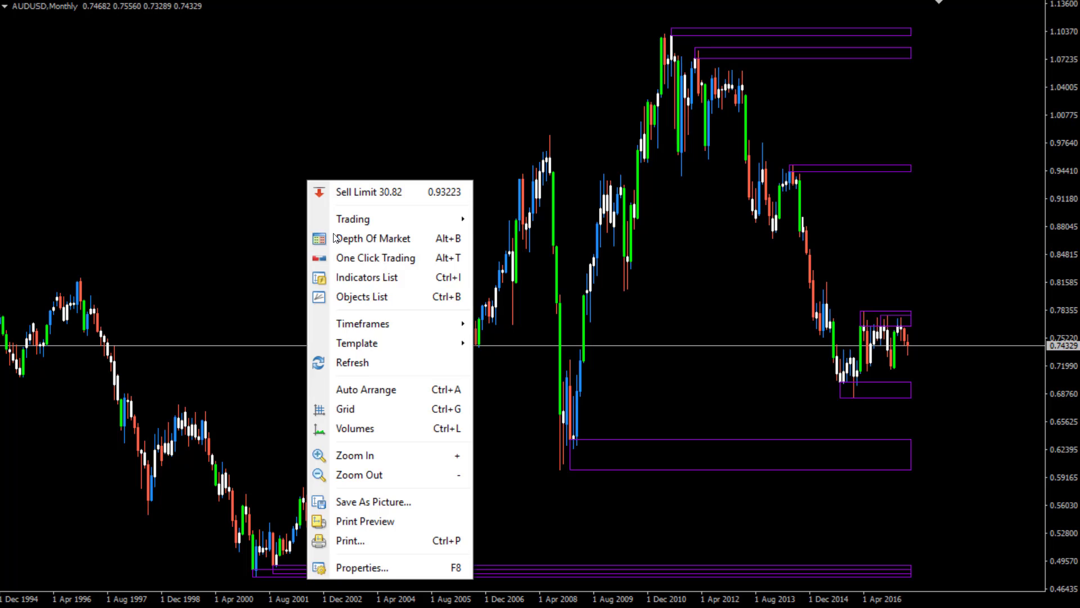
{"action": "left_click", "coordinate": [373, 365]}
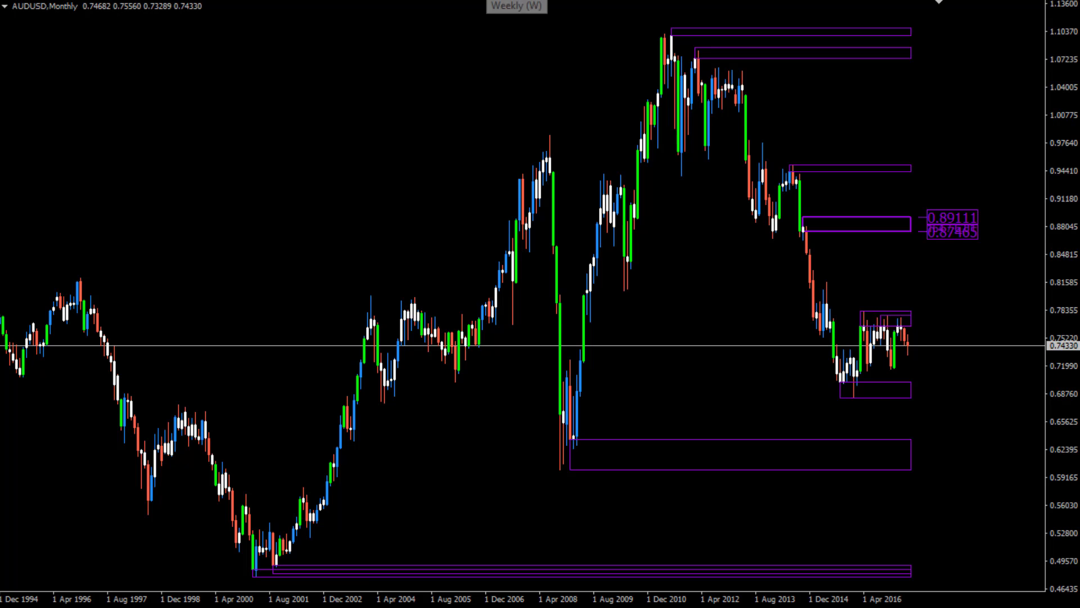
Step: On the weekly AUDUSD chart, set EnableSupplyAndDemandAnalysis to false in the Pipnotic Supply and Demand indicator's inputs
{"action": "left_click", "coordinate": [470, 43]}
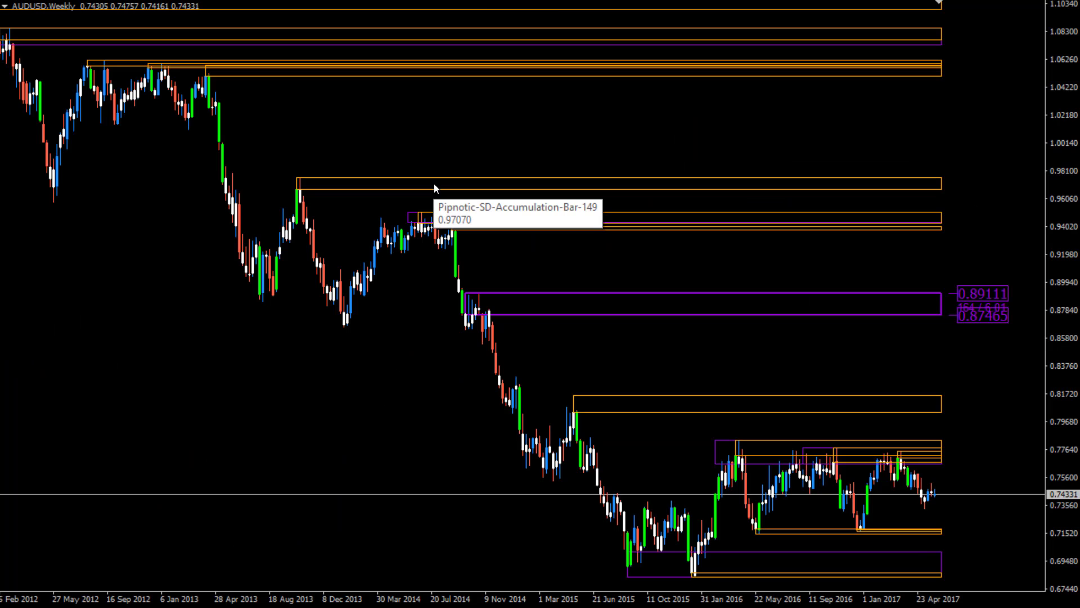
{"action": "right_click", "coordinate": [576, 110]}
{"action": "left_click", "coordinate": [630, 207]}
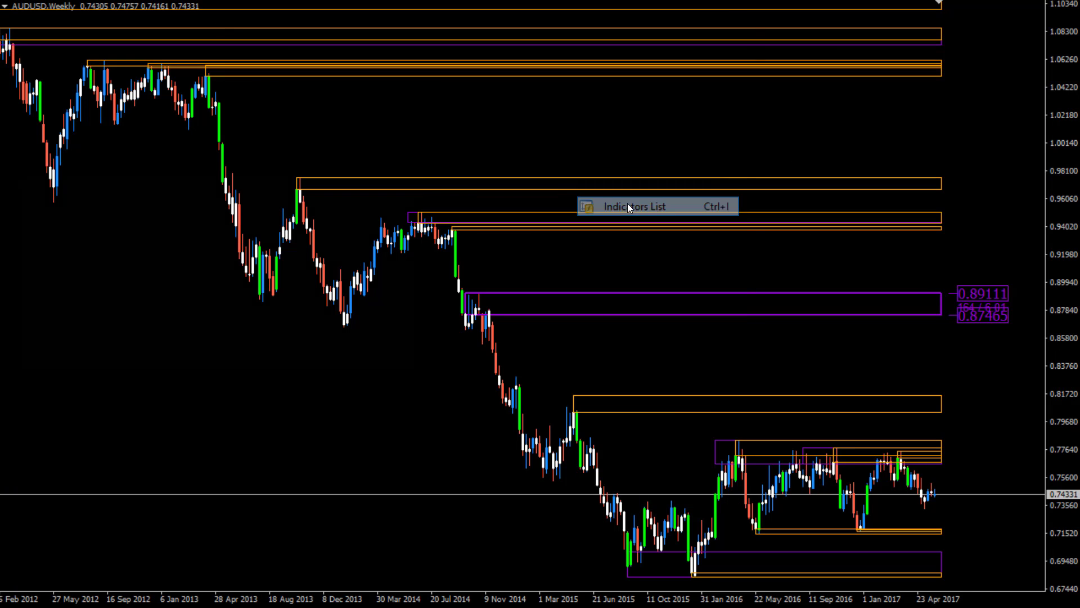
{"action": "double_click", "coordinate": [227, 230]}
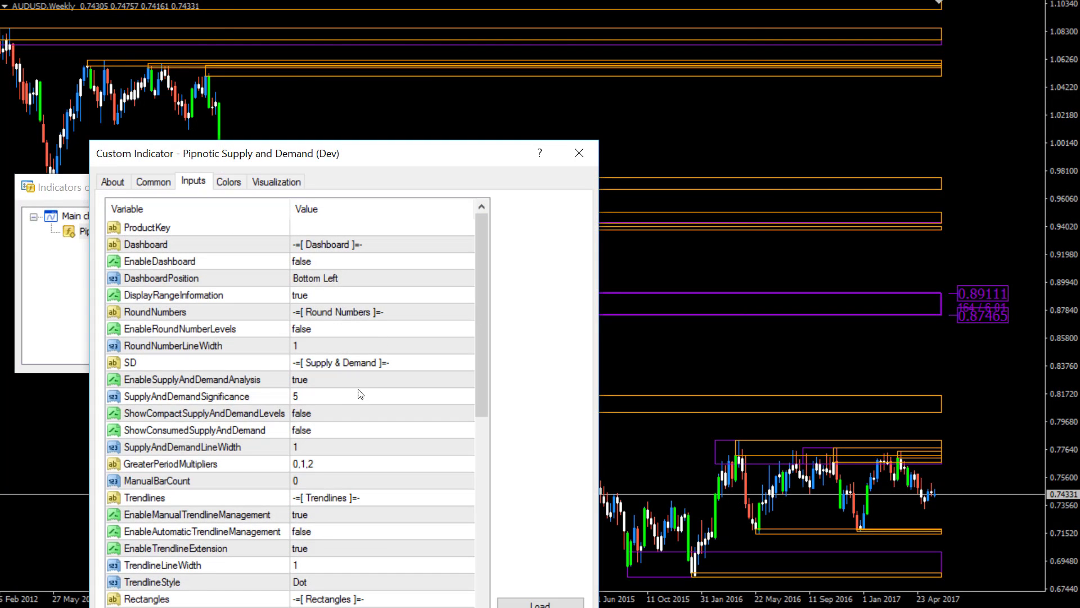
{"action": "left_click", "coordinate": [315, 380]}
{"action": "left_click", "coordinate": [315, 380]}
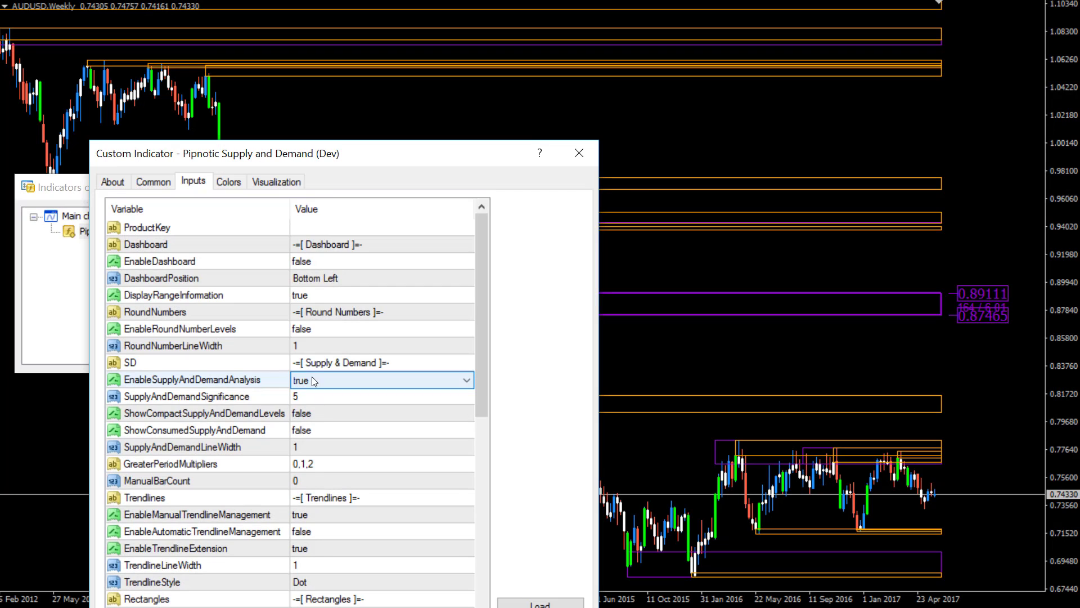
{"action": "key", "text": "Down"}
{"action": "key", "text": "Return"}
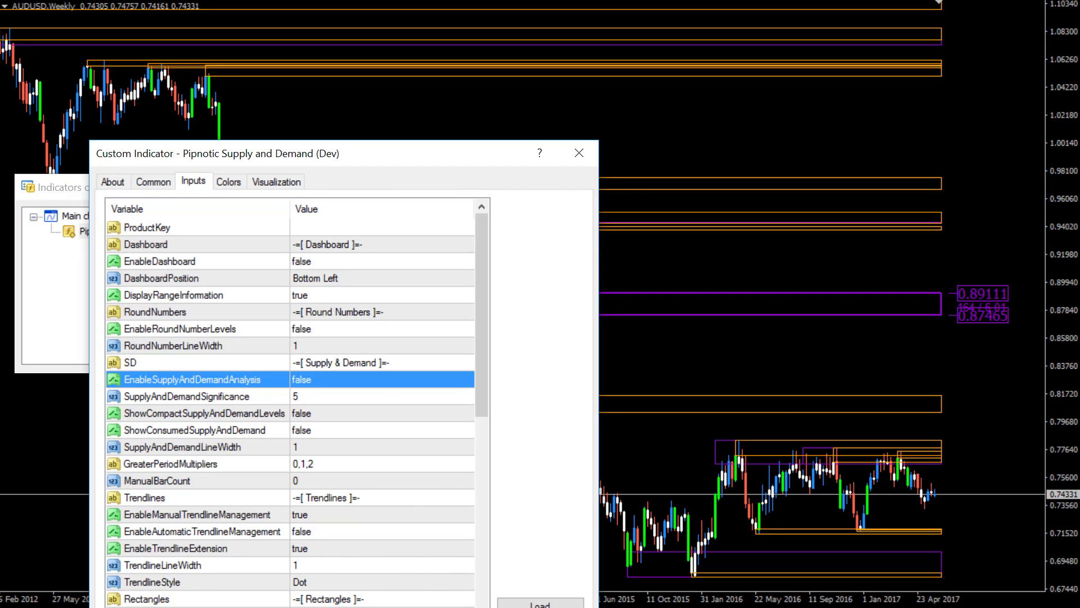
{"action": "key", "text": "Return"}
{"action": "left_click", "coordinate": [387, 360]}
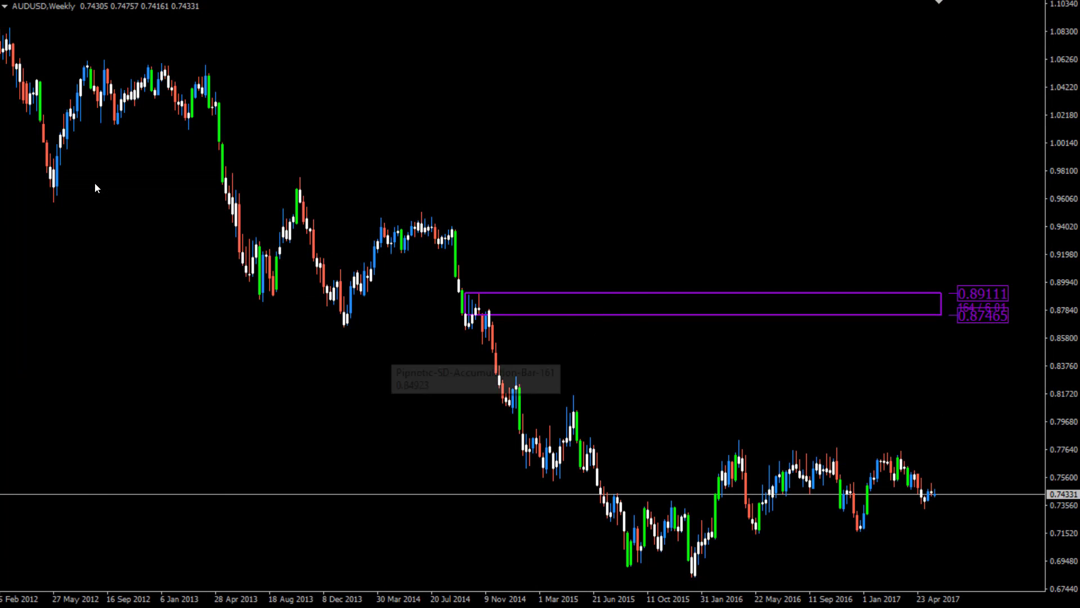
Step: Select the monthly zone rectangle on the weekly AUDUSD chart and place a horizontal line just below it at about 0.8632
{"action": "double_click", "coordinate": [585, 313]}
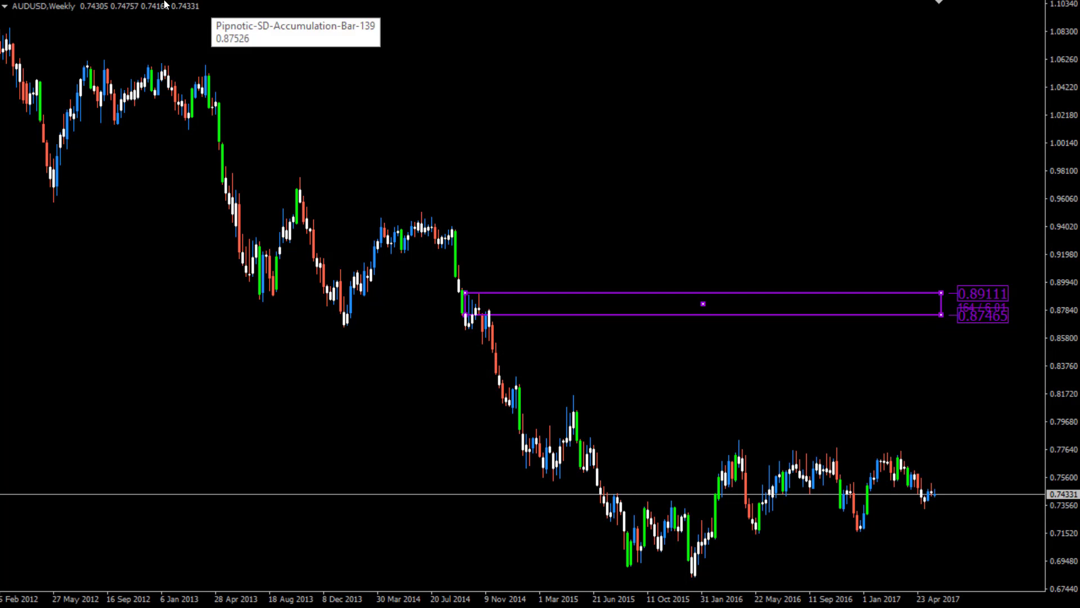
{"action": "left_click", "coordinate": [476, 330]}
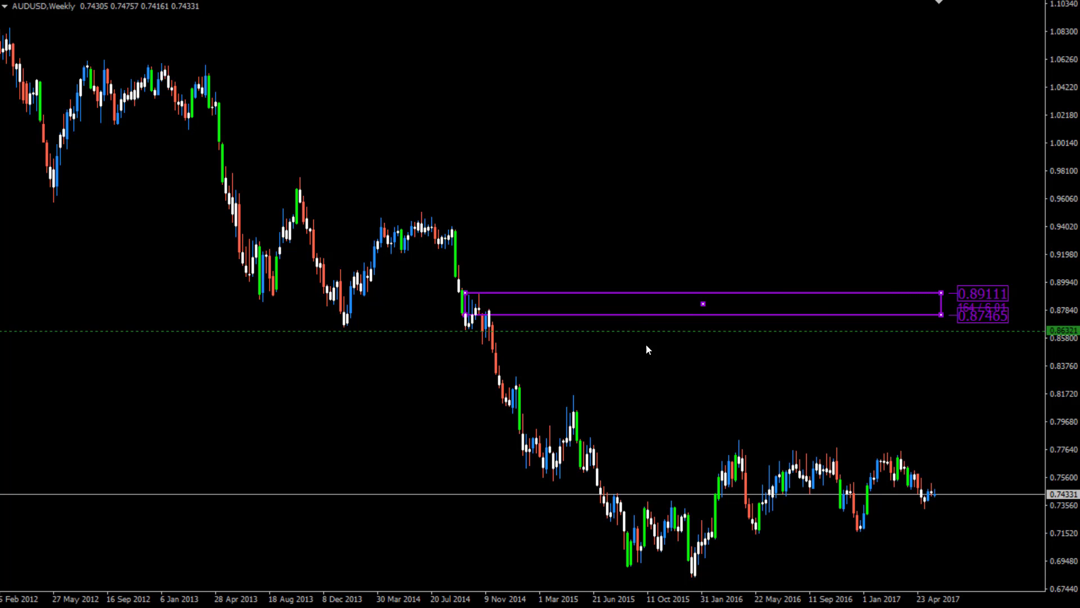
Step: Place another horizontal line at about 0.78647 on the weekly AUDUSD chart and refresh the chart
{"action": "double_click", "coordinate": [941, 298]}
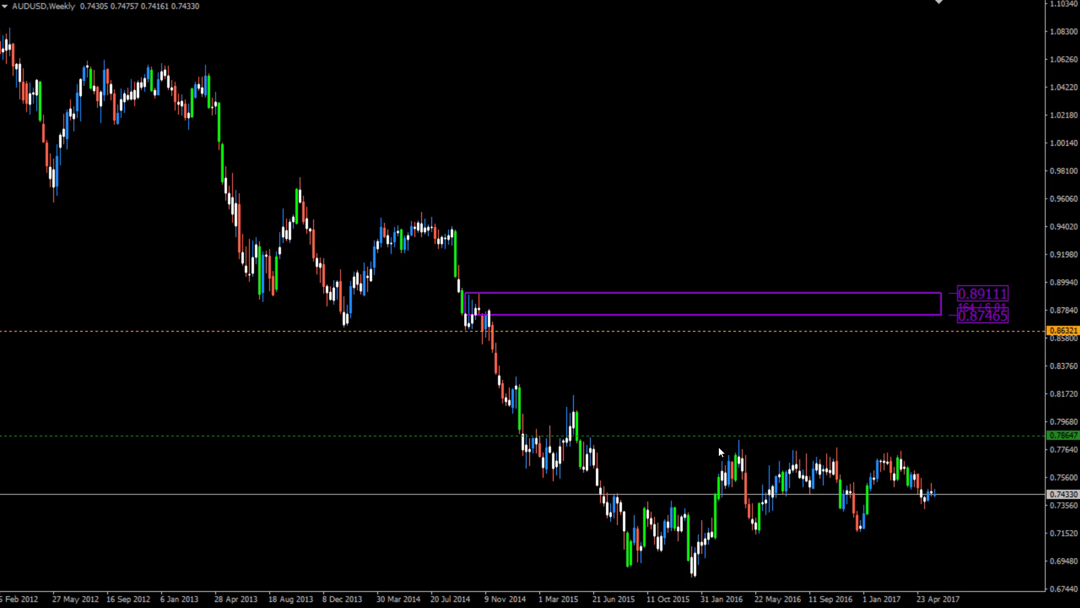
{"action": "double_click", "coordinate": [625, 434]}
{"action": "right_click", "coordinate": [381, 389]}
{"action": "left_click", "coordinate": [439, 570]}
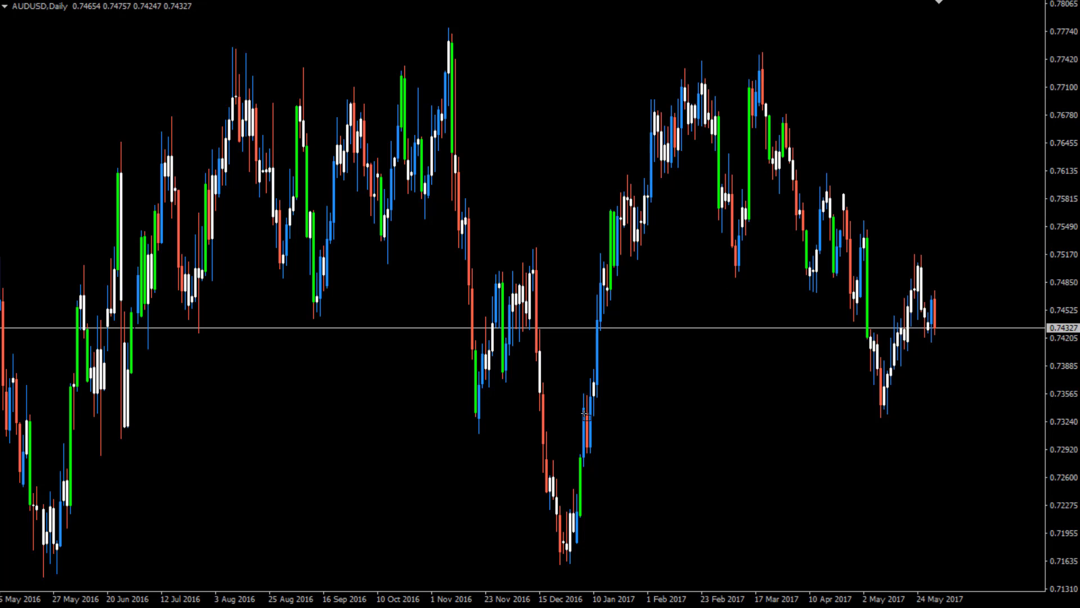
Step: On the daily AUDUSD chart, draw zones from January 2017 between 0.73404 and 0.72725, and from May 2017 between 0.75560 and 0.75104
{"action": "right_click", "coordinate": [535, 155]}
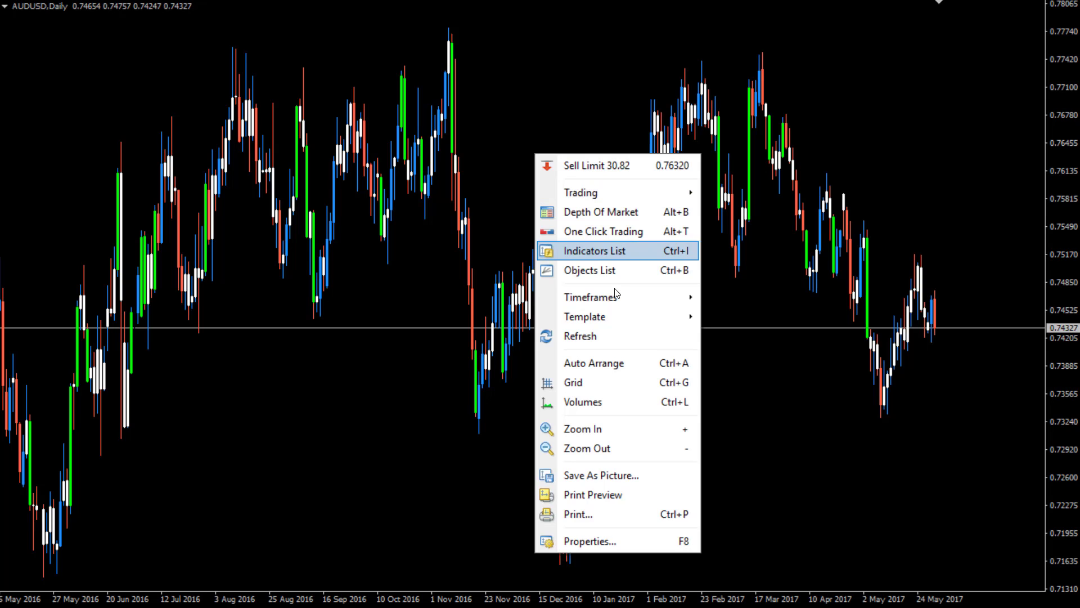
{"action": "key", "text": "Return"}
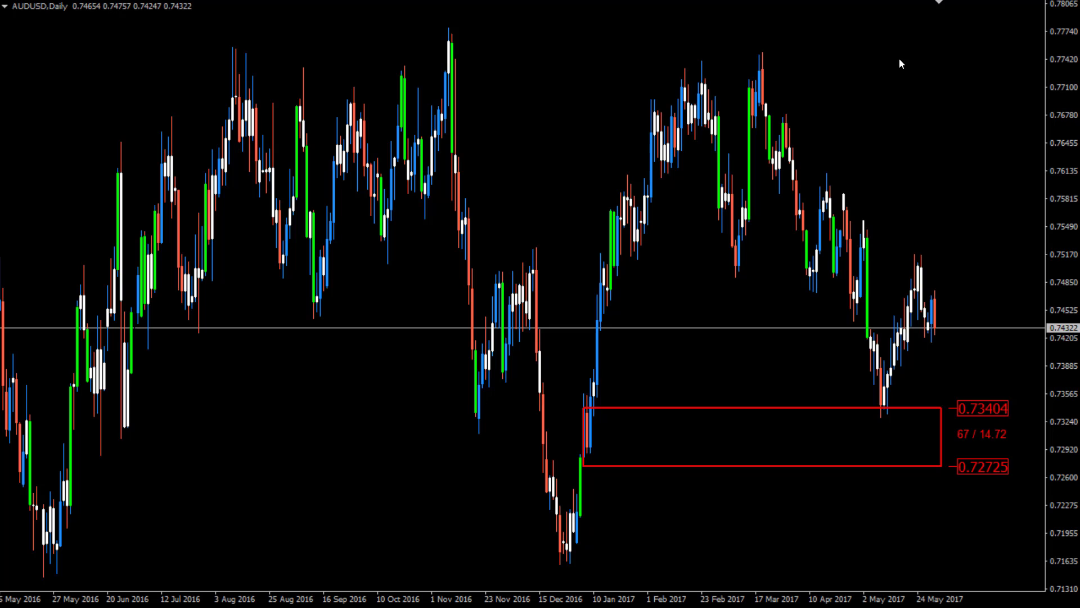
{"action": "left_click_drag", "start_coordinate": [863, 247], "coordinate": [941, 220]}
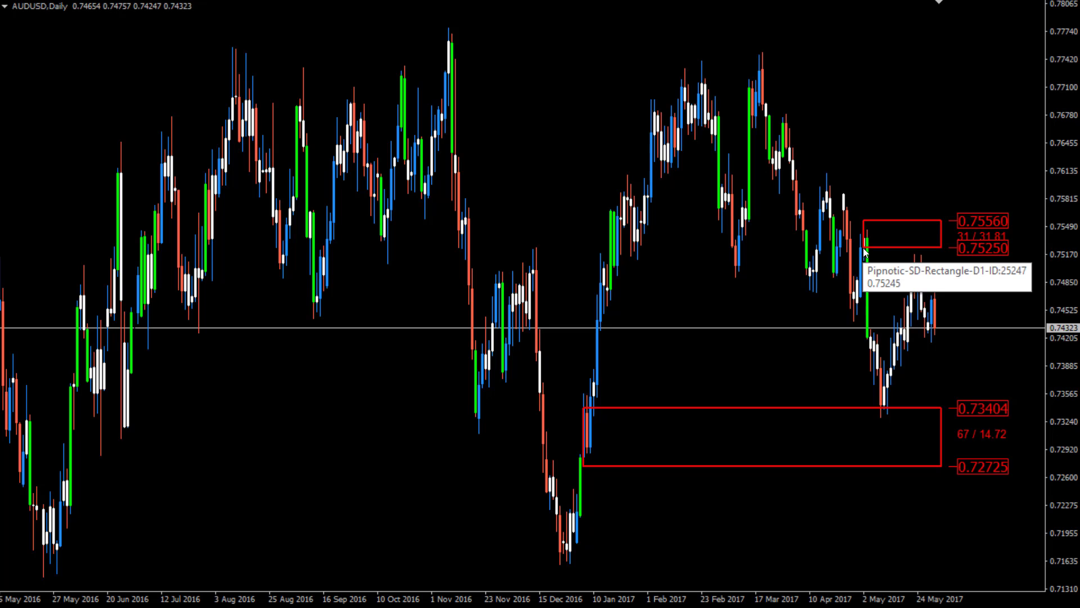
{"action": "left_click_drag", "start_coordinate": [864, 247], "coordinate": [866, 261]}
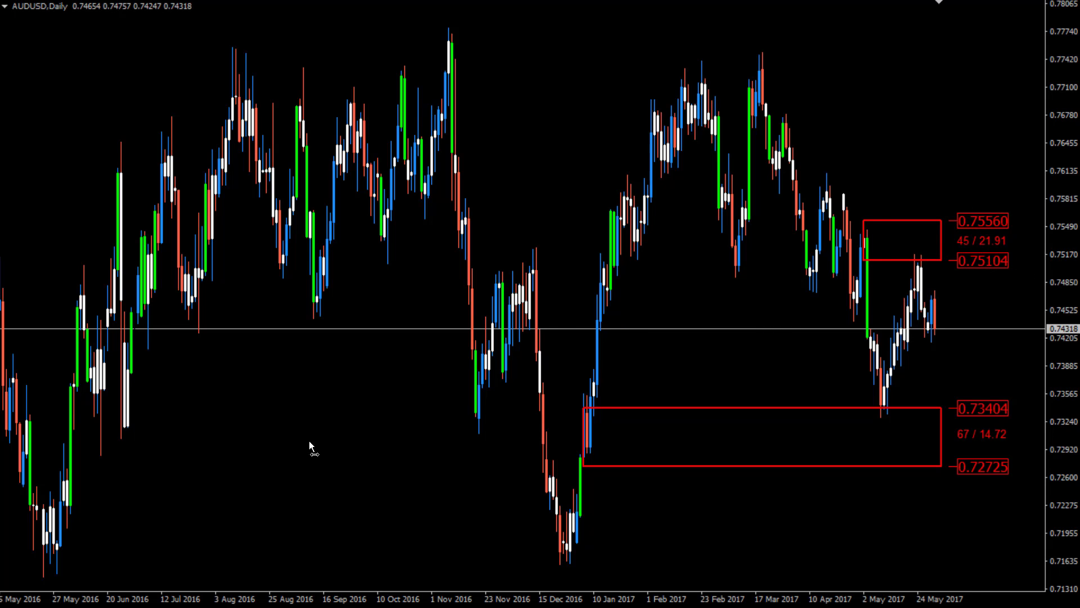
Step: On the H4 AUDUSD chart, draw a zone rectangle from about 21 March 2017 between 0.77496 and 0.77183 and refresh the chart
{"action": "left_click_drag", "start_coordinate": [309, 440], "coordinate": [837, 466]}
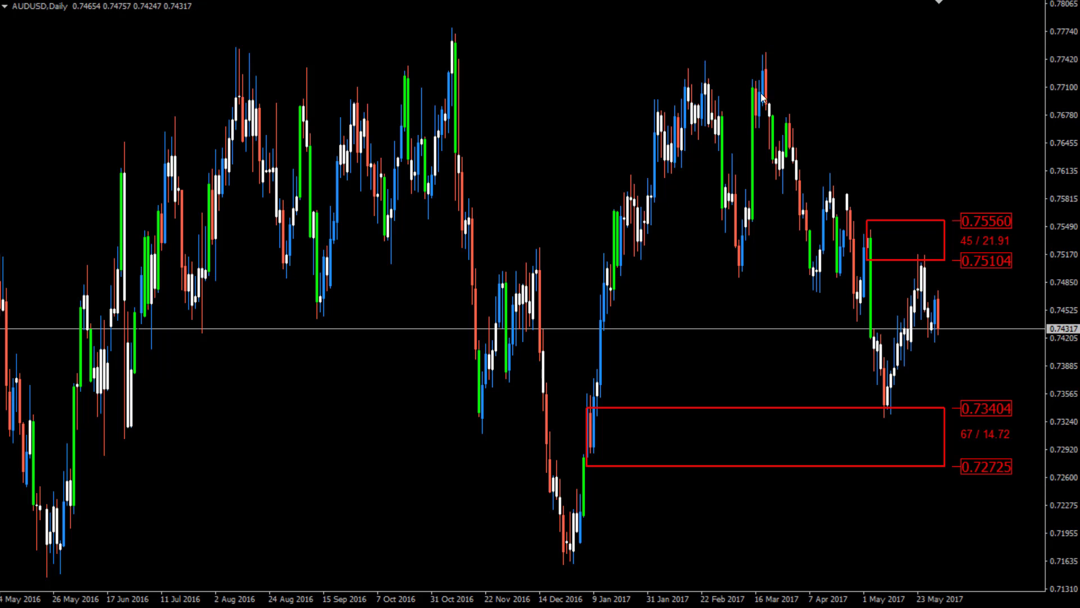
{"action": "scroll", "coordinate": [921, 206], "scroll_direction": "down", "scroll_amount": 1}
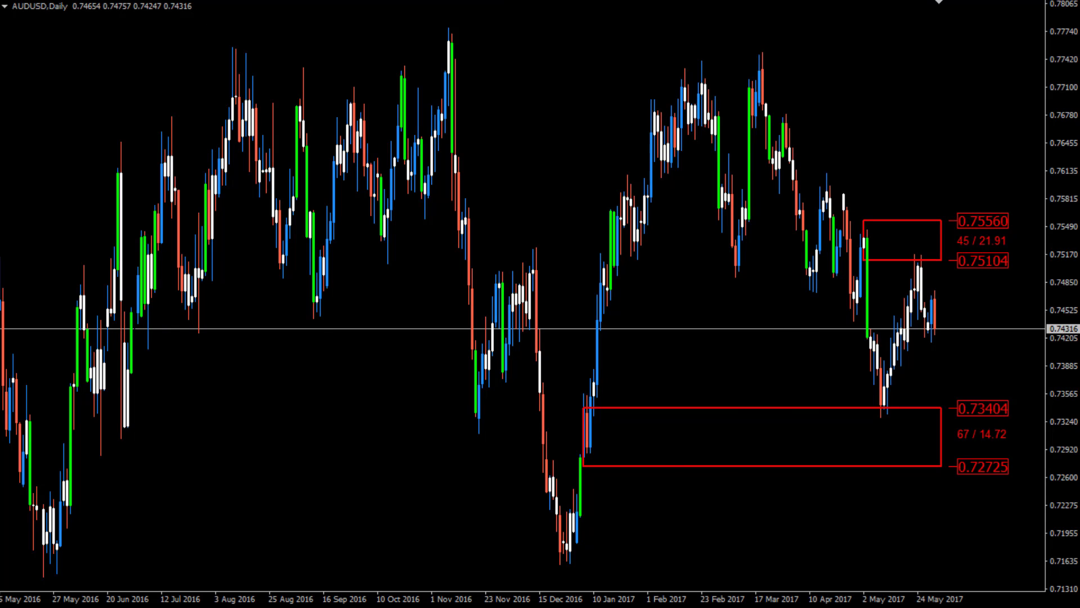
{"action": "left_click", "coordinate": [443, 9]}
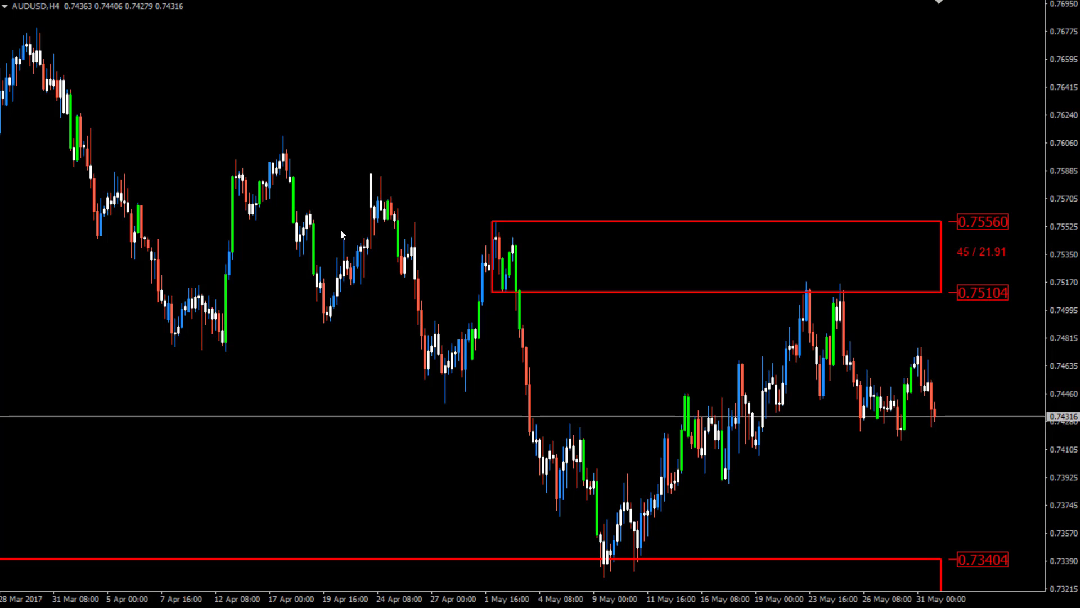
{"action": "left_click_drag", "start_coordinate": [360, 166], "coordinate": [929, 198]}
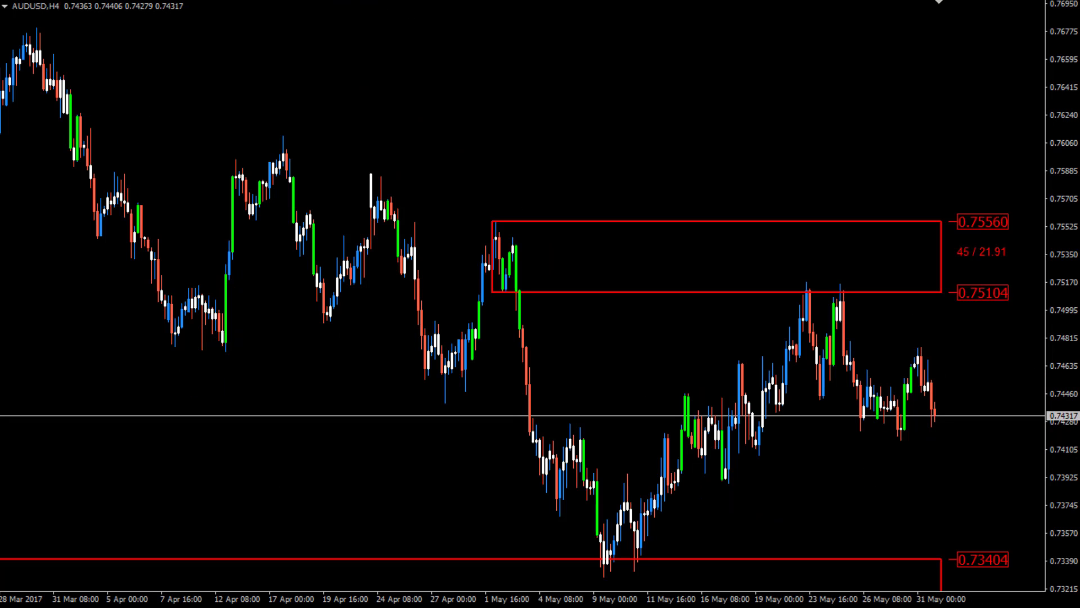
{"action": "scroll", "coordinate": [489, 223], "scroll_direction": "up", "scroll_amount": 5}
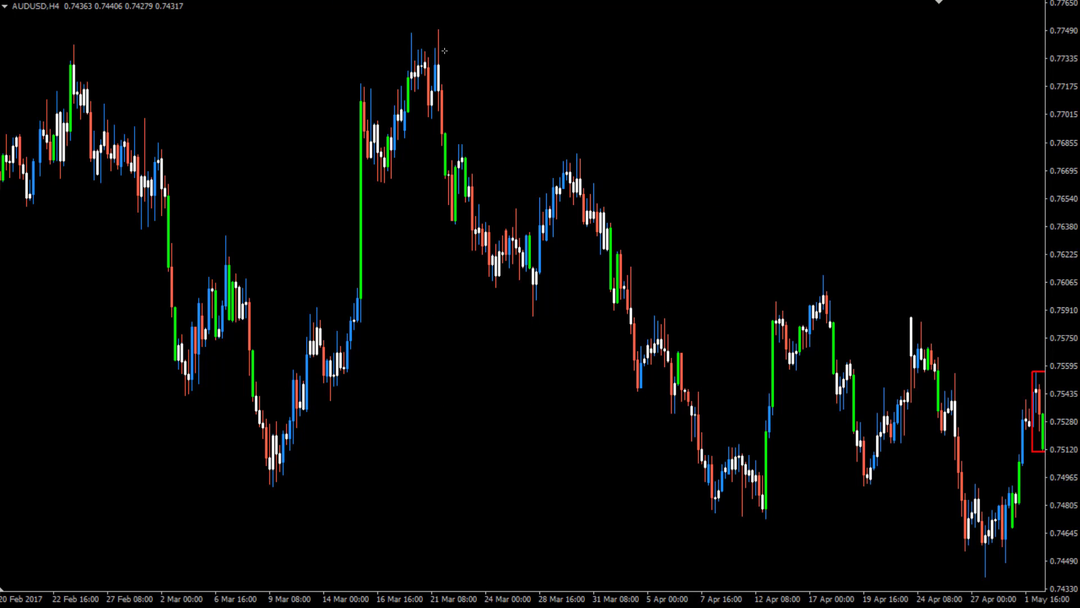
{"action": "left_click_drag", "start_coordinate": [439, 25], "coordinate": [443, 89]}
{"action": "right_click", "coordinate": [414, 82]}
{"action": "left_click", "coordinate": [303, 259]}
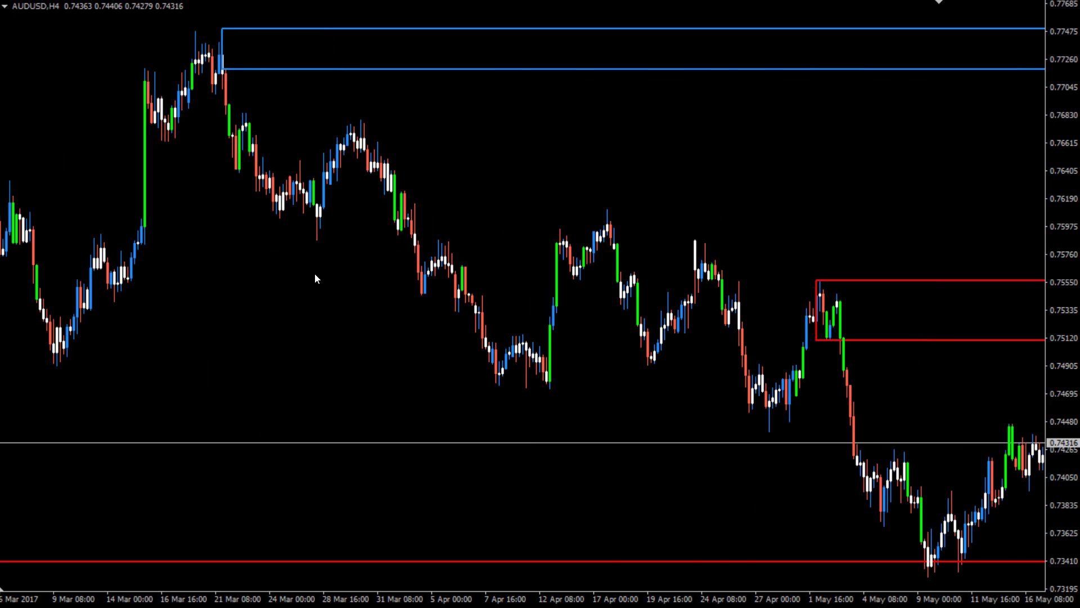
Step: On the H1 AUDUSD chart, draw a zone rectangle from about 17 May 2017 between 0.74002 and 0.73887 and refresh the chart
{"action": "left_click_drag", "start_coordinate": [1076, 56], "coordinate": [1066, 37]}
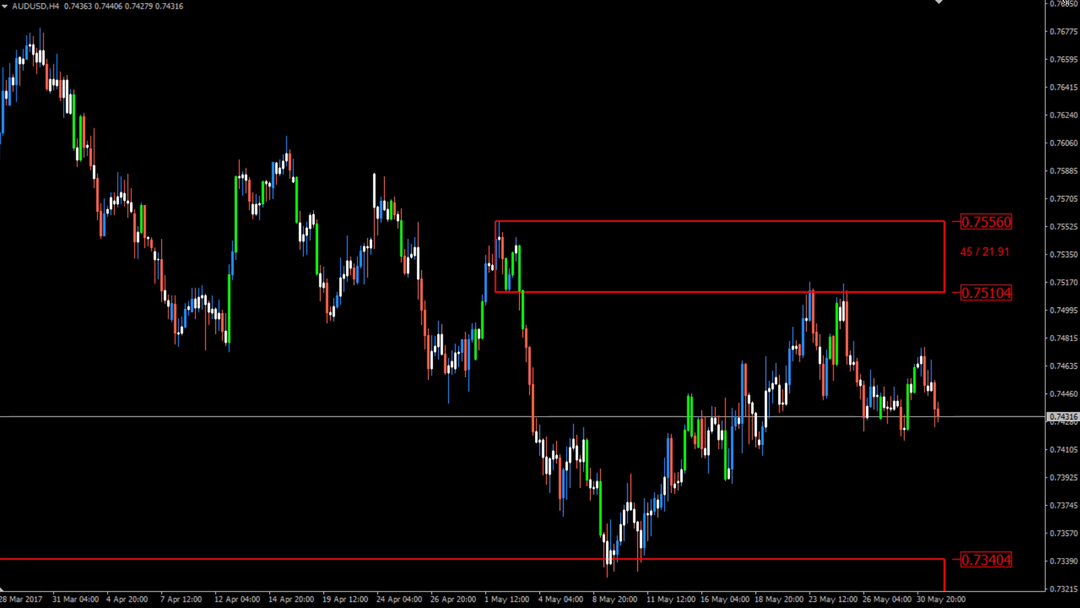
{"action": "left_click", "coordinate": [447, 8]}
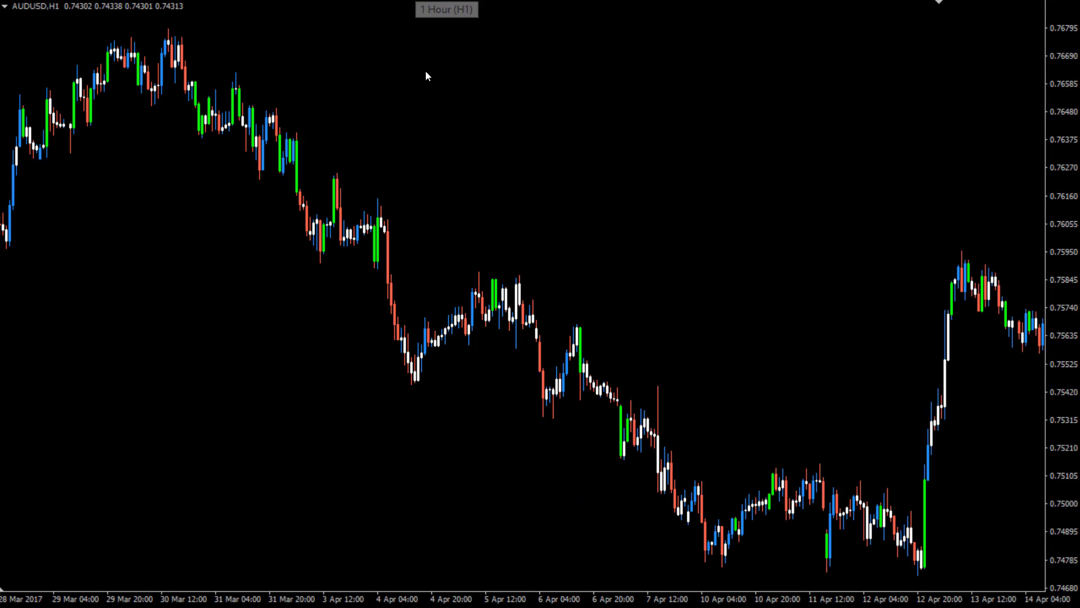
{"action": "scroll", "coordinate": [522, 216], "scroll_direction": "down", "scroll_amount": 10}
{"action": "scroll", "coordinate": [518, 161], "scroll_direction": "down", "scroll_amount": 10}
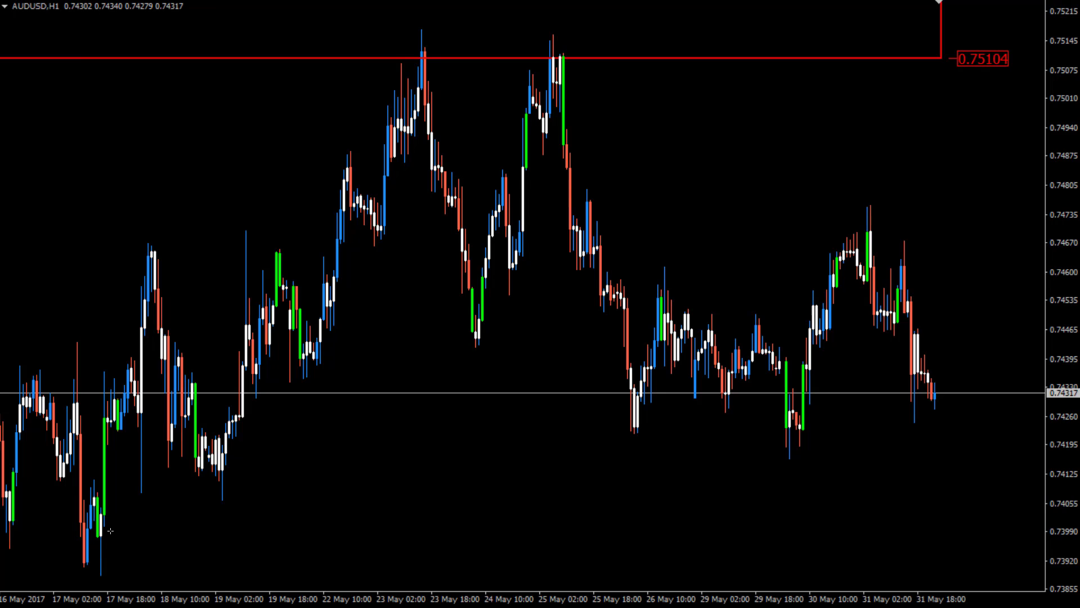
{"action": "left_click_drag", "start_coordinate": [104, 574], "coordinate": [100, 536]}
{"action": "right_click", "coordinate": [358, 30]}
{"action": "left_click", "coordinate": [404, 208]}
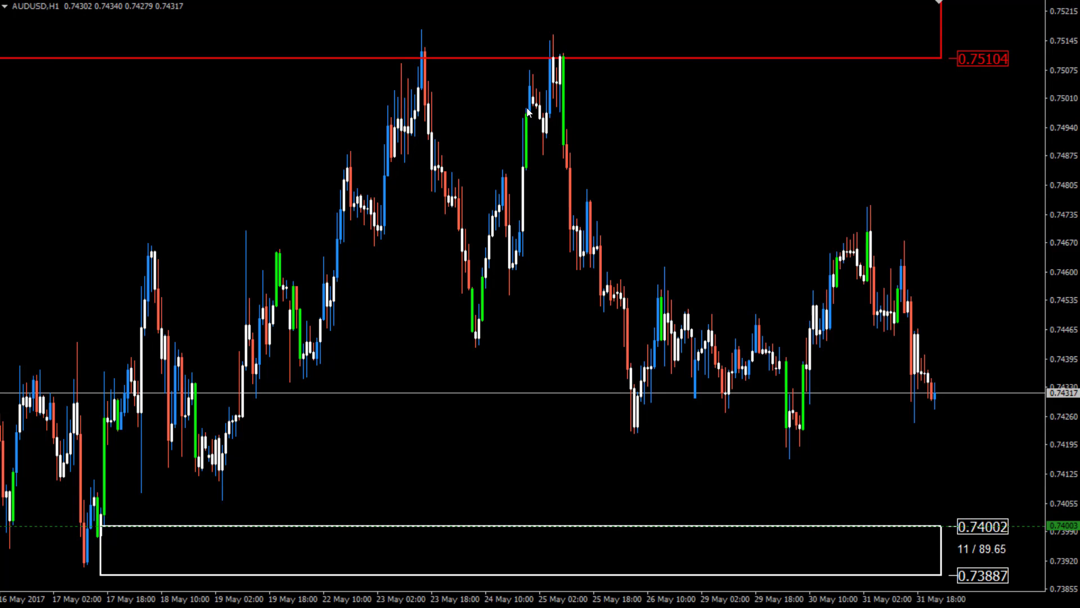
Step: Place a horizontal line at 0.72469 on the H1 chart, below the daily zone that starts in January 2017
{"action": "scroll", "coordinate": [493, 167], "scroll_direction": "up", "scroll_amount": 10}
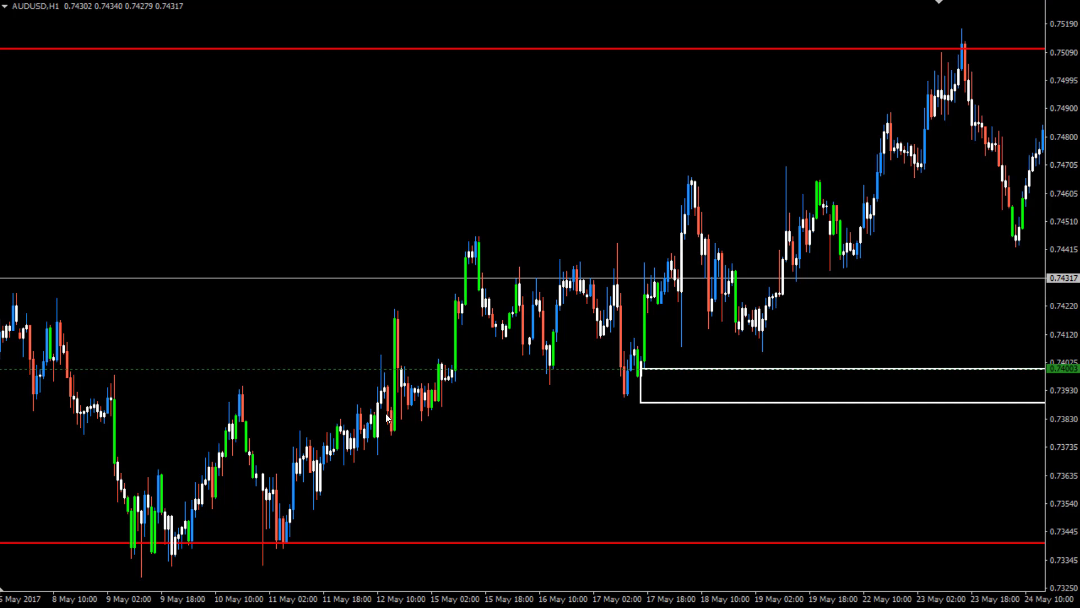
{"action": "scroll", "coordinate": [371, 413], "scroll_direction": "up", "scroll_amount": 4}
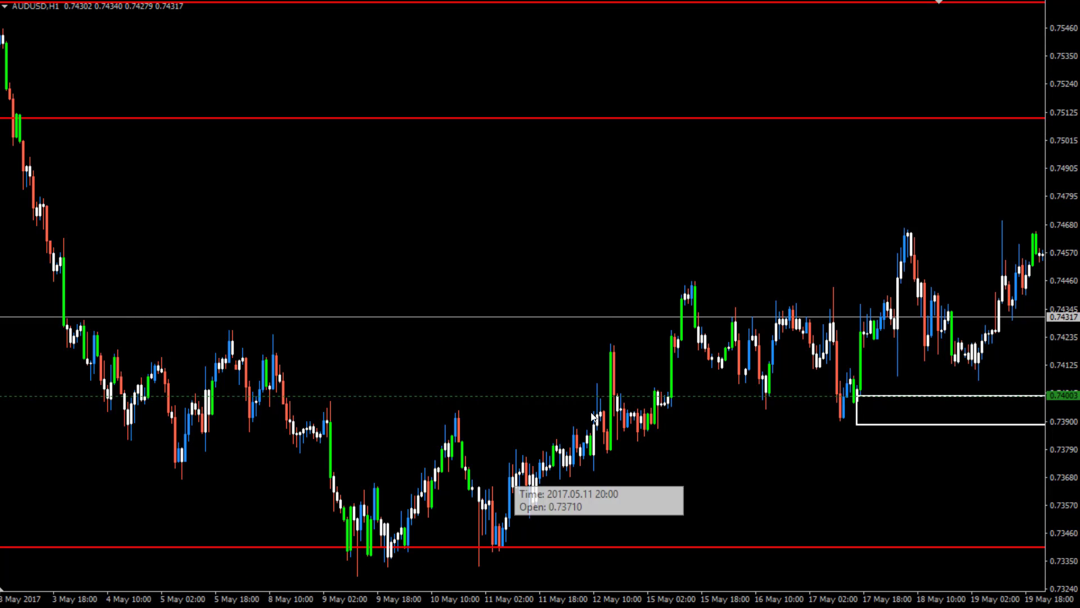
{"action": "scroll", "coordinate": [481, 479], "scroll_direction": "up", "scroll_amount": 15}
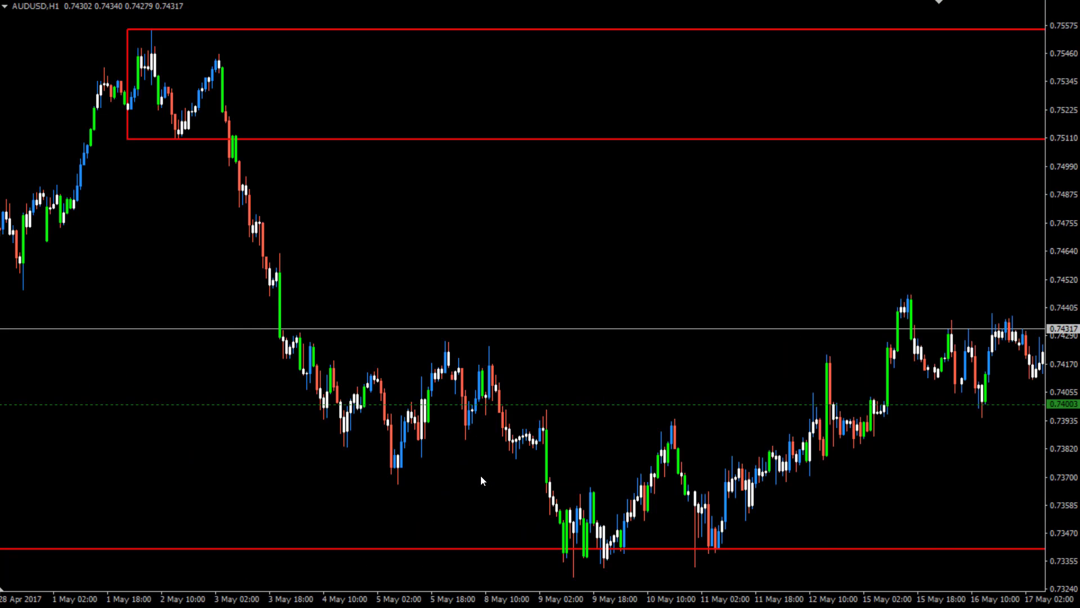
{"action": "scroll", "coordinate": [480, 477], "scroll_direction": "up", "scroll_amount": 20}
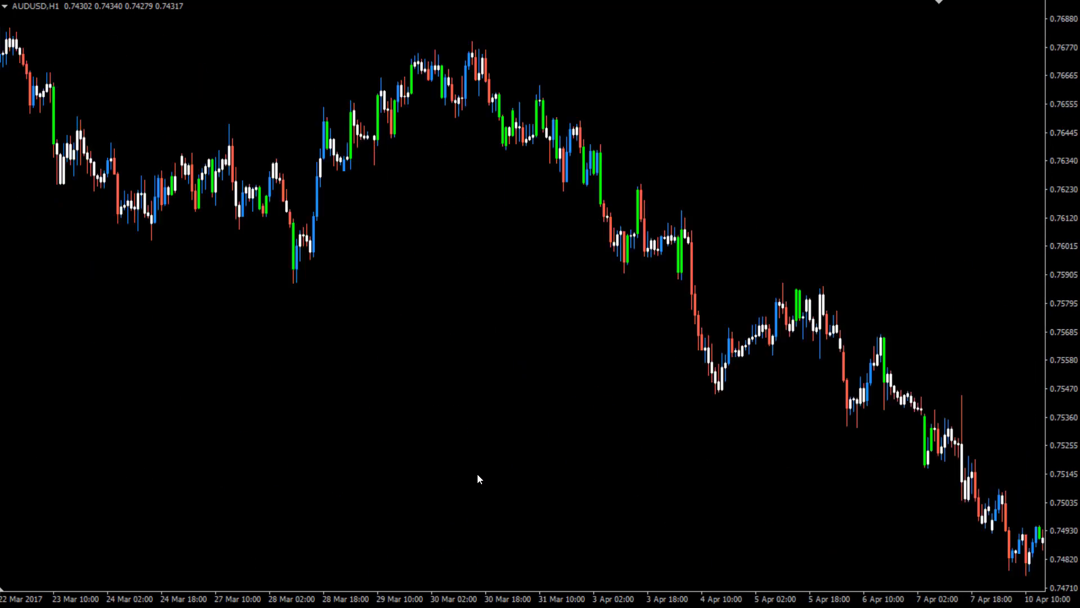
{"action": "scroll", "coordinate": [471, 476], "scroll_direction": "up", "scroll_amount": 20}
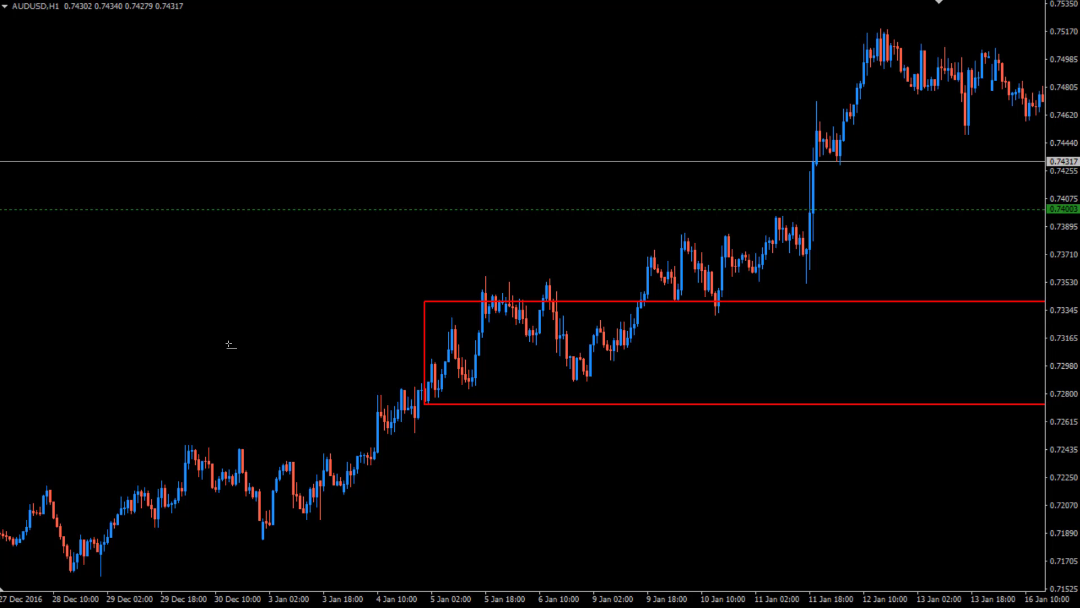
{"action": "left_click", "coordinate": [376, 444]}
{"action": "right_click", "coordinate": [360, 74]}
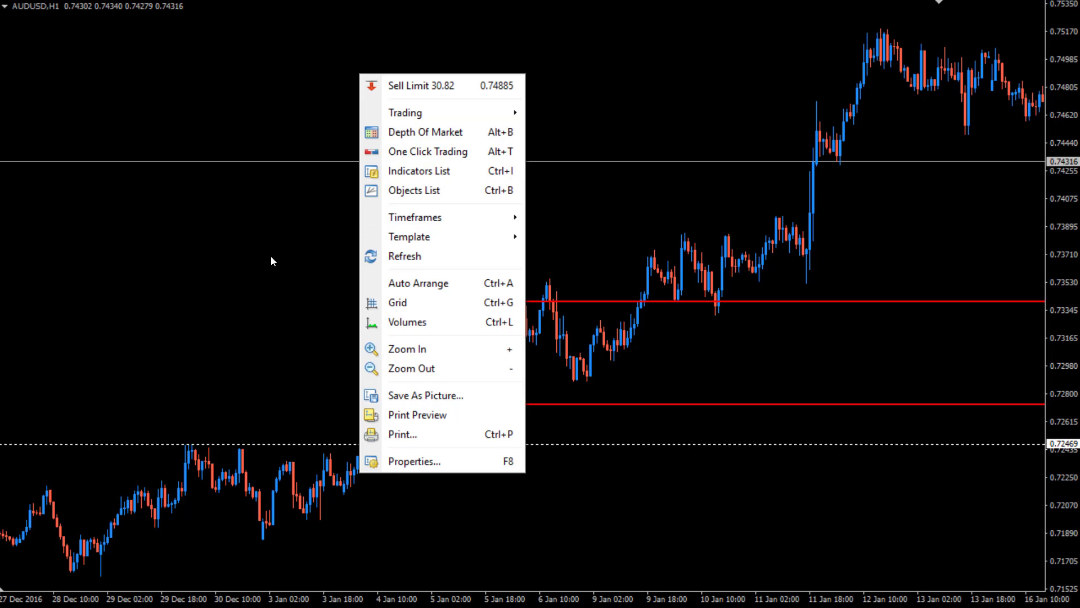
{"action": "left_click", "coordinate": [271, 255]}
Step: Examine the AUDUSD zones and the new H1 line on the H4 and daily charts
{"action": "scroll", "coordinate": [385, 23], "scroll_direction": "down", "scroll_amount": 3}
{"action": "type", "text": "H4"}
{"action": "key", "text": "Return"}
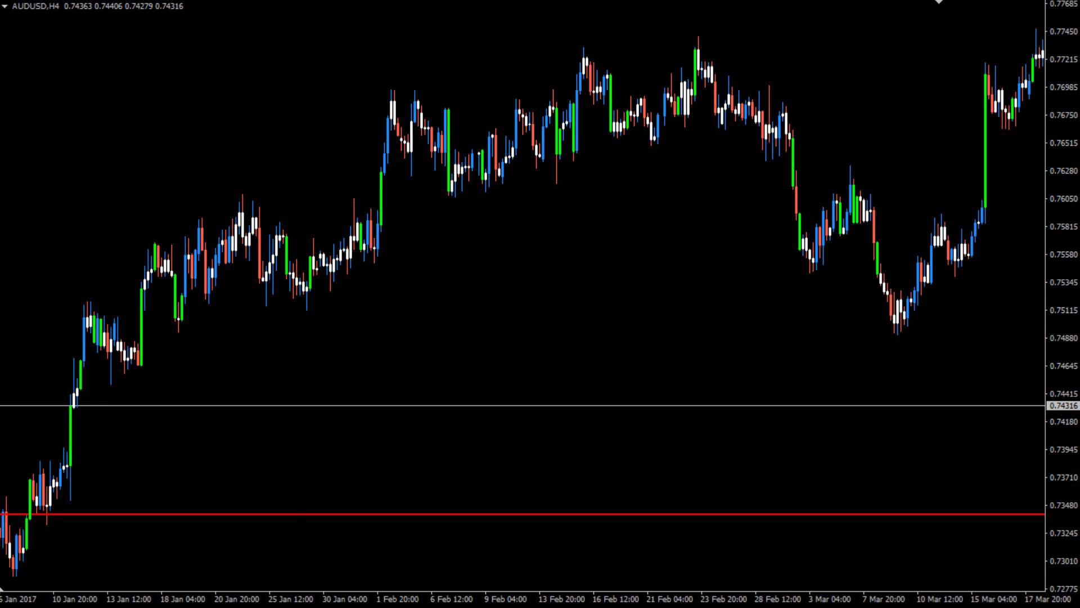
{"action": "type", "text": "D1"}
{"action": "key", "text": "Return"}
{"action": "key", "text": "minus"}
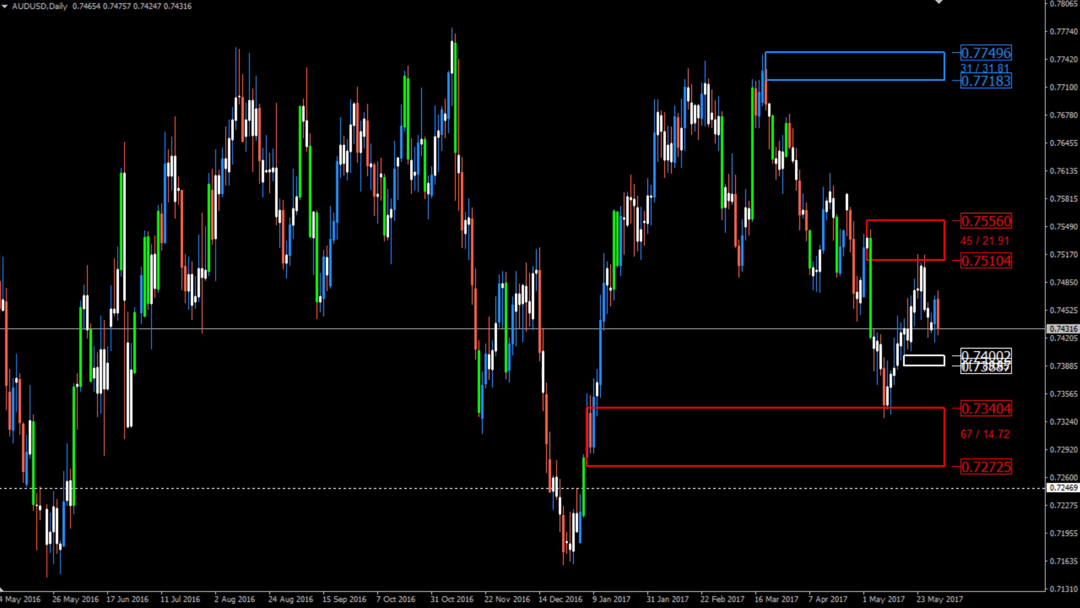
Step: On the H1 chart, draw a zone from 3 January 2017, from just below the 0.72469 line to about 0.71976, and refresh
{"action": "key", "text": "H"}
{"action": "key", "text": "1"}
{"action": "key", "text": "Return"}
{"action": "scroll", "coordinate": [400, 319], "scroll_direction": "down", "scroll_amount": 10}
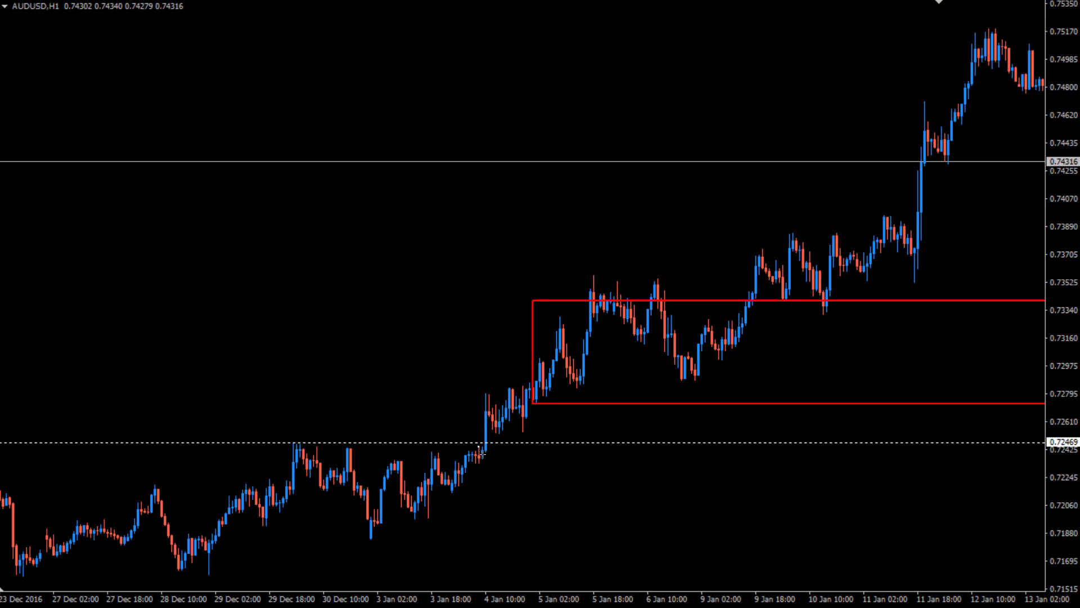
{"action": "mouse_move", "coordinate": [478, 446]}
{"action": "left_mouse_down"}
{"action": "mouse_move", "coordinate": [471, 495]}
{"action": "mouse_move", "coordinate": [428, 518]}
{"action": "left_mouse_up"}
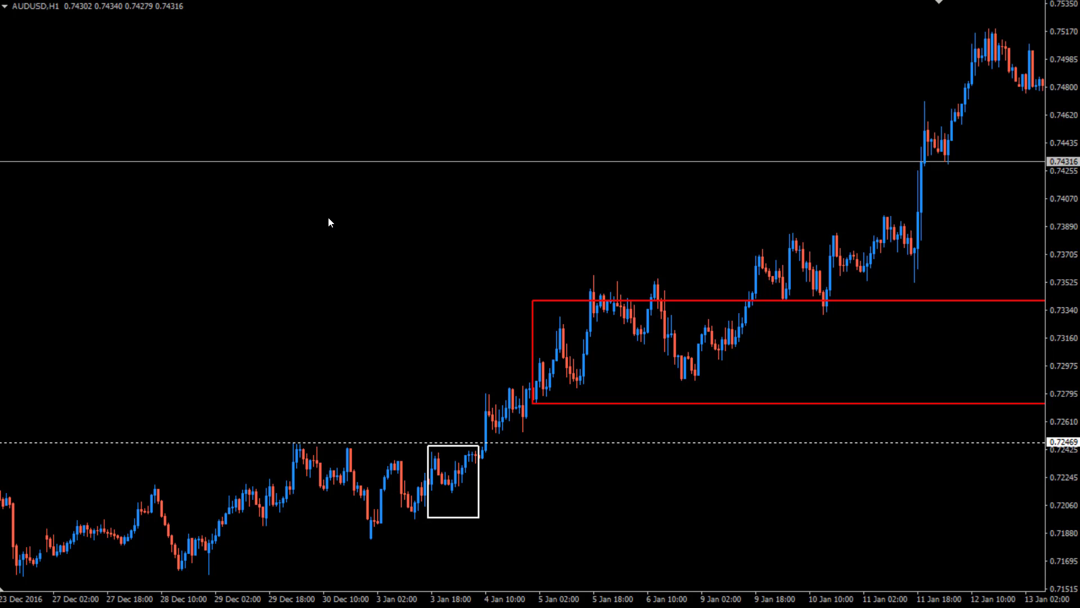
{"action": "right_click", "coordinate": [329, 218]}
{"action": "left_click", "coordinate": [366, 400]}
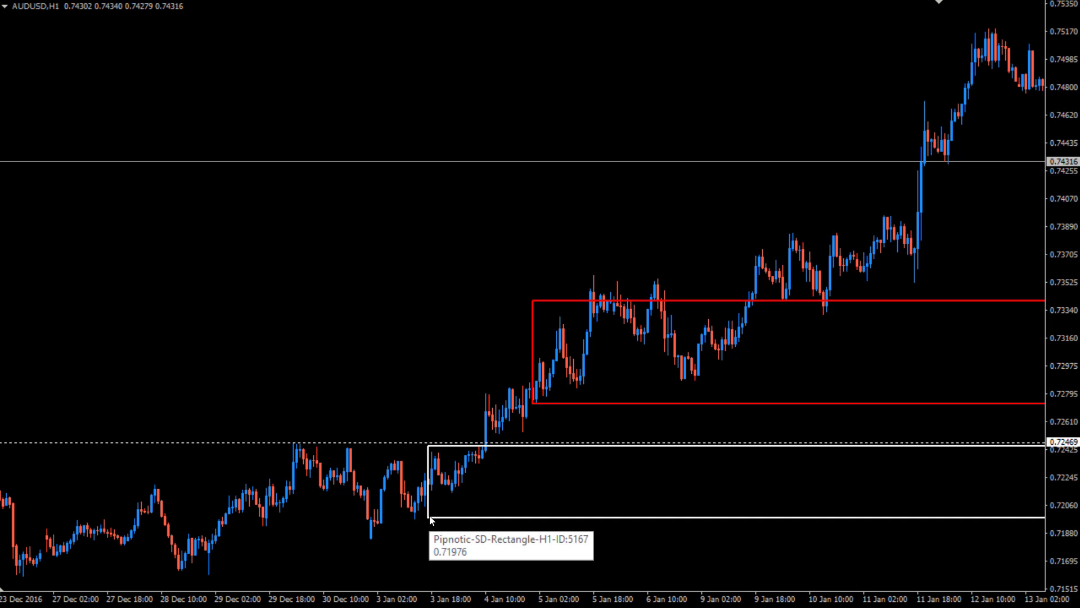
Step: Measure the height of the early-January H1 zone with the crosshair and return to the most recent candles
{"action": "middle_click", "coordinate": [249, 214]}
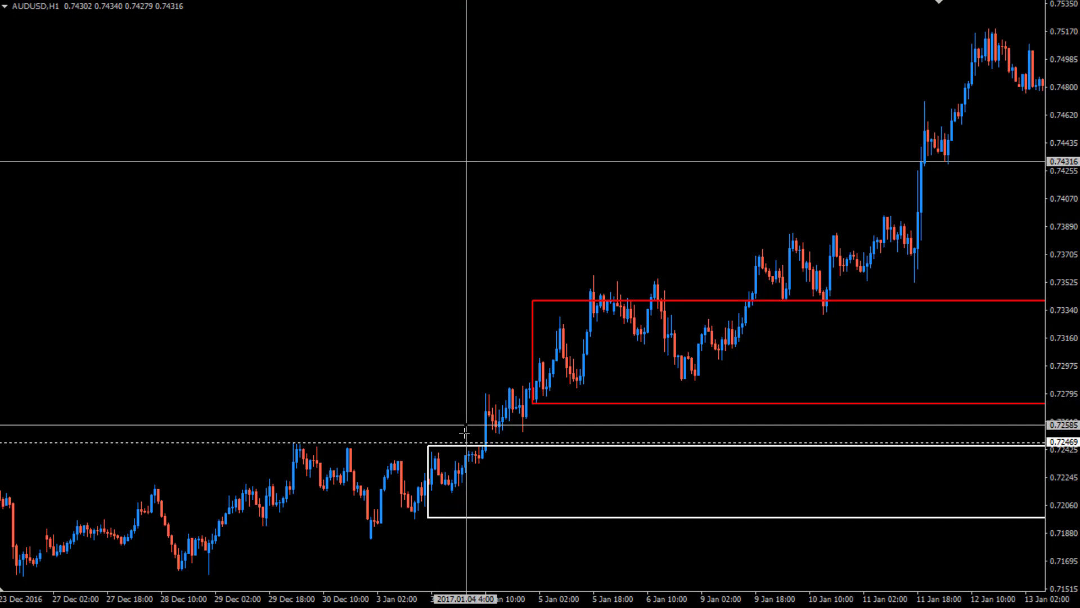
{"action": "left_click_drag", "start_coordinate": [448, 446], "coordinate": [437, 516]}
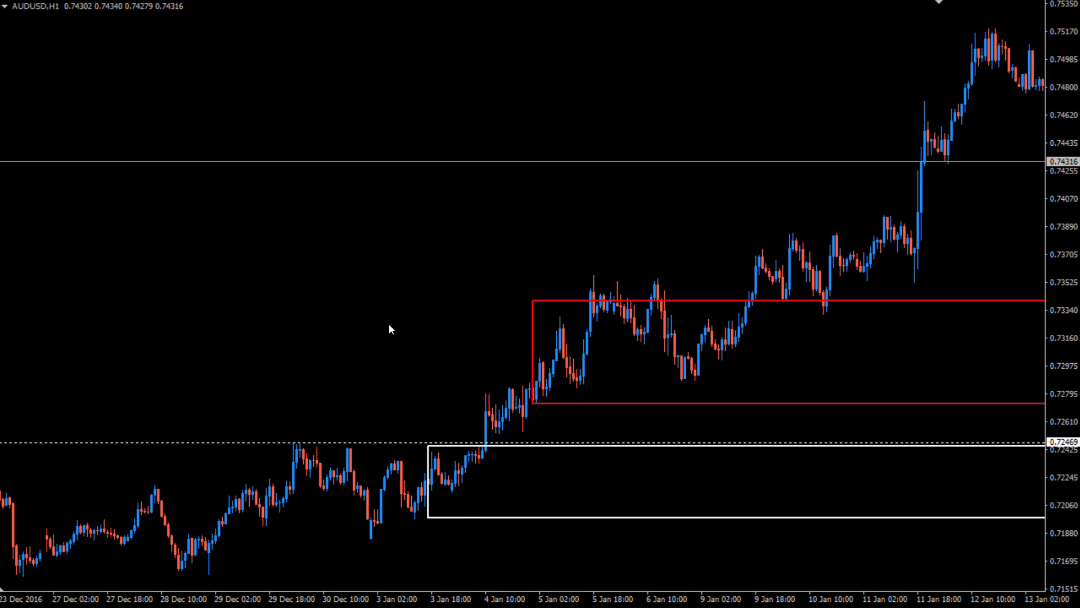
{"action": "scroll", "coordinate": [389, 340], "scroll_direction": "down", "scroll_amount": 2}
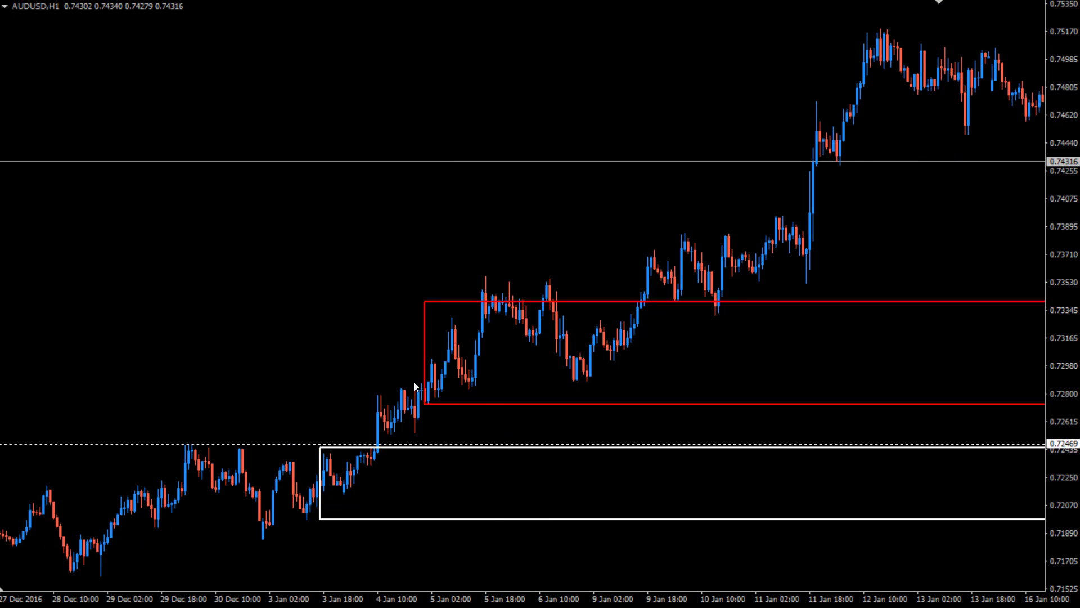
{"action": "scroll", "coordinate": [413, 387], "scroll_direction": "down", "scroll_amount": 6}
{"action": "scroll", "coordinate": [432, 394], "scroll_direction": "down", "scroll_amount": 20}
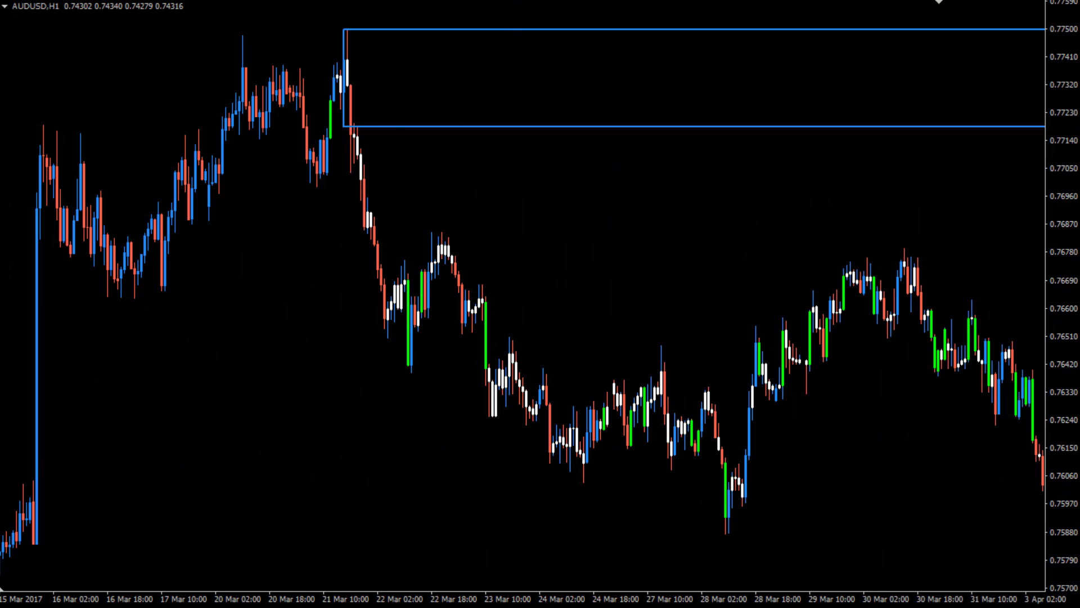
{"action": "key", "text": "End"}
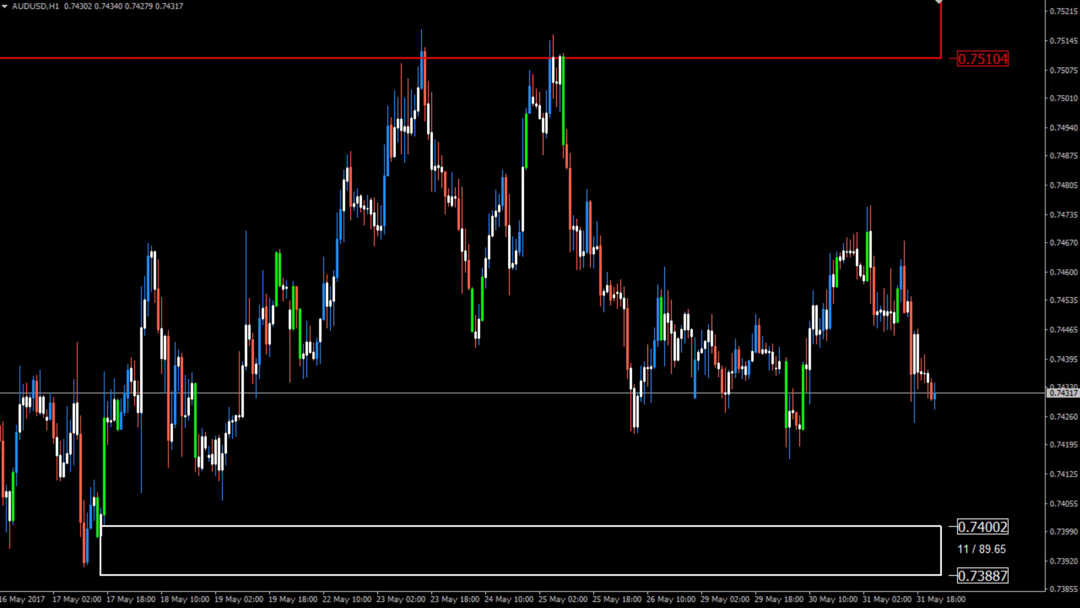
Step: Open a GBPAUD chart from the symbol list and close the list
{"action": "key", "text": "ctrl+m"}
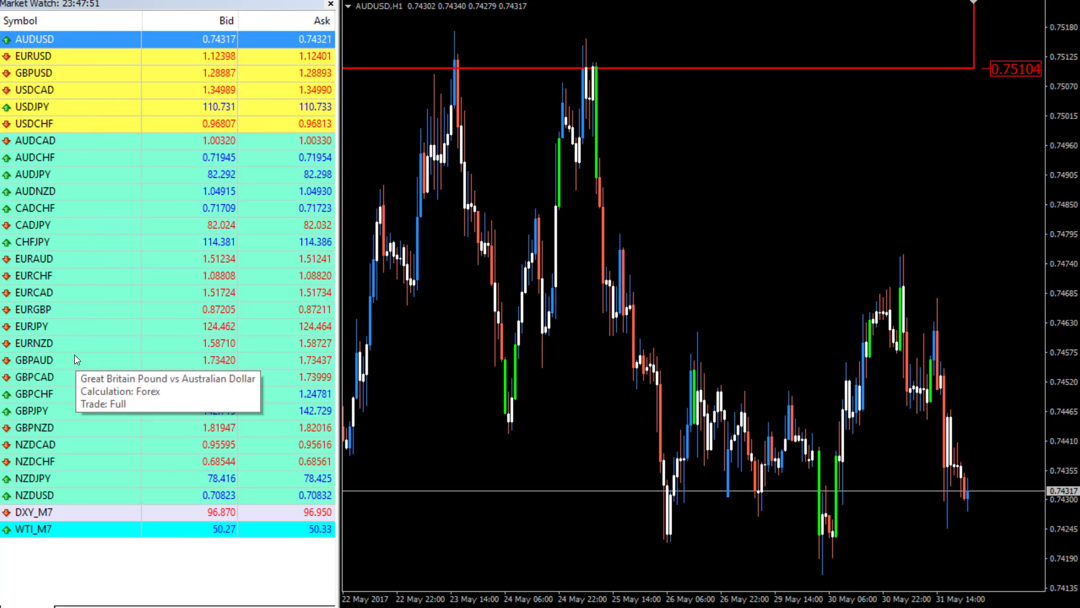
{"action": "right_click", "coordinate": [55, 356]}
{"action": "left_click", "coordinate": [90, 387]}
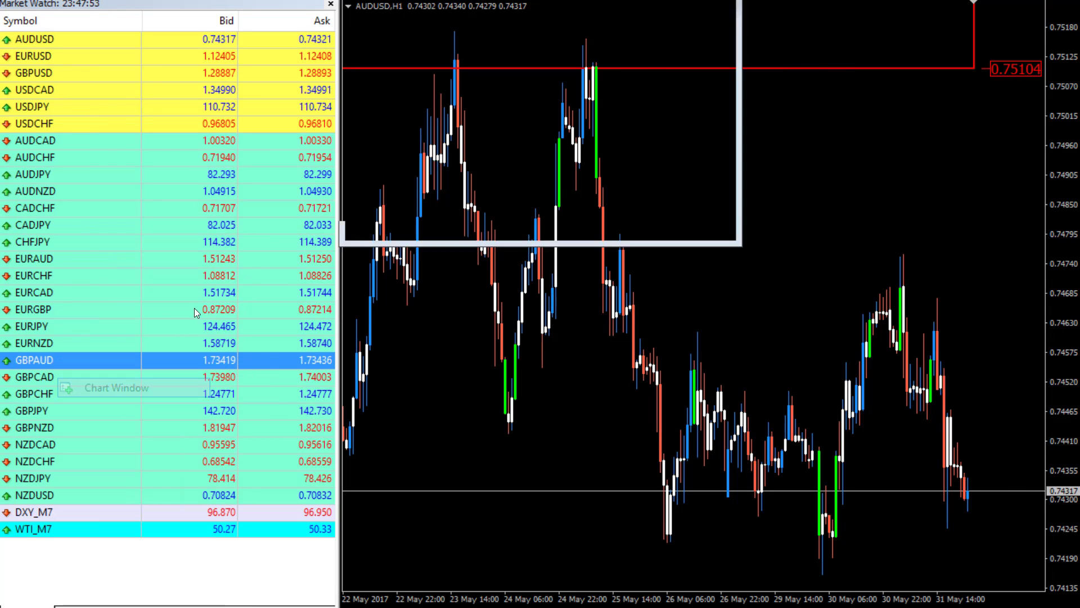
{"action": "left_click", "coordinate": [329, 5]}
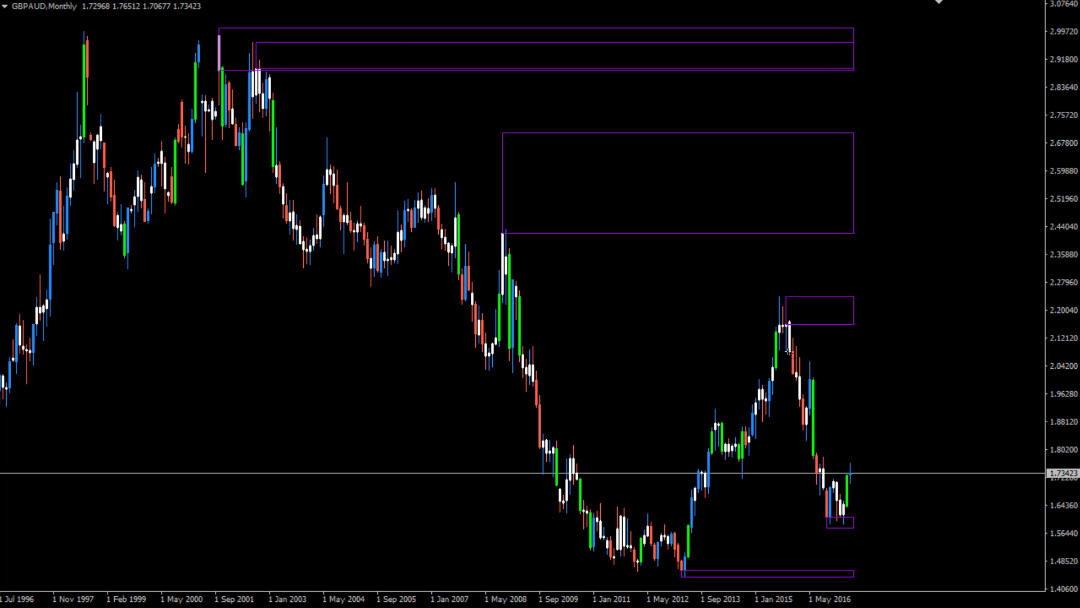
Step: On the monthly GBPAUD chart, draw a zone from about May 2016, from about 2.06112 down to 1.92039, and refresh
{"action": "left_click_drag", "start_coordinate": [813, 358], "coordinate": [810, 407]}
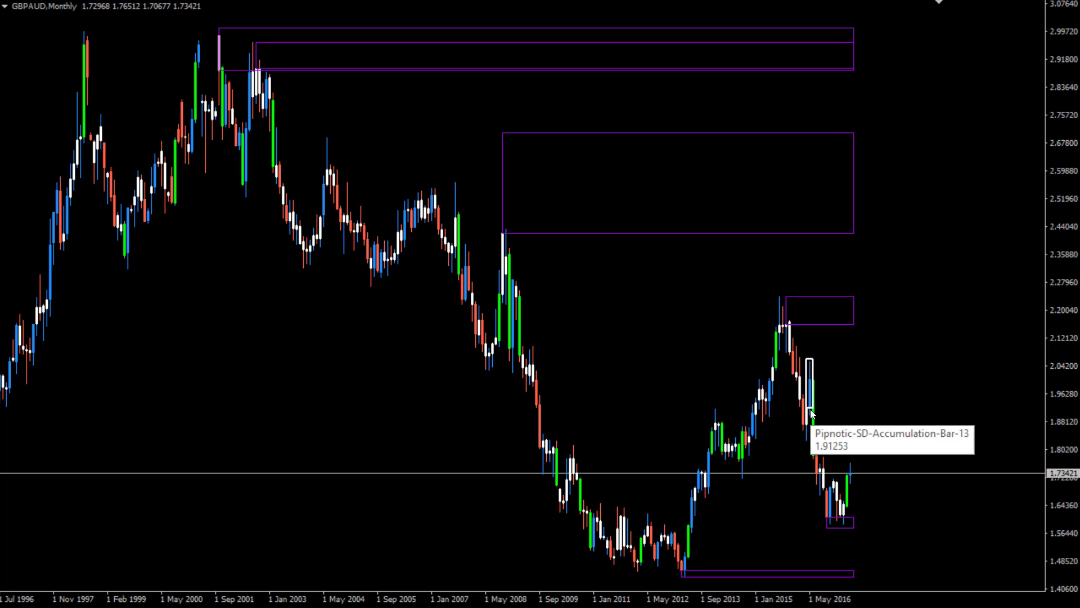
{"action": "right_click", "coordinate": [444, 69]}
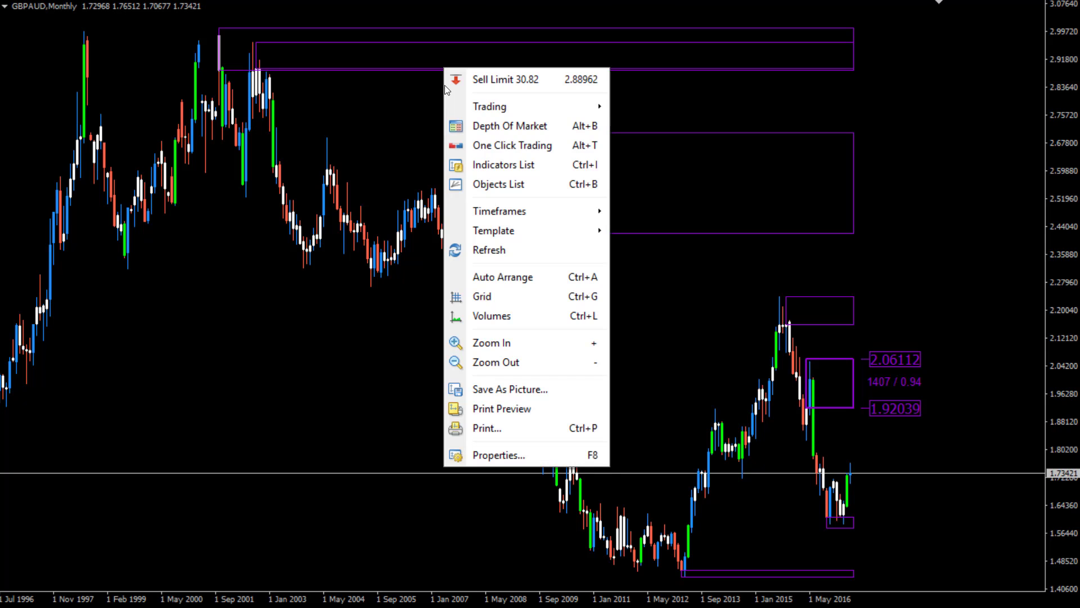
{"action": "left_click", "coordinate": [380, 181]}
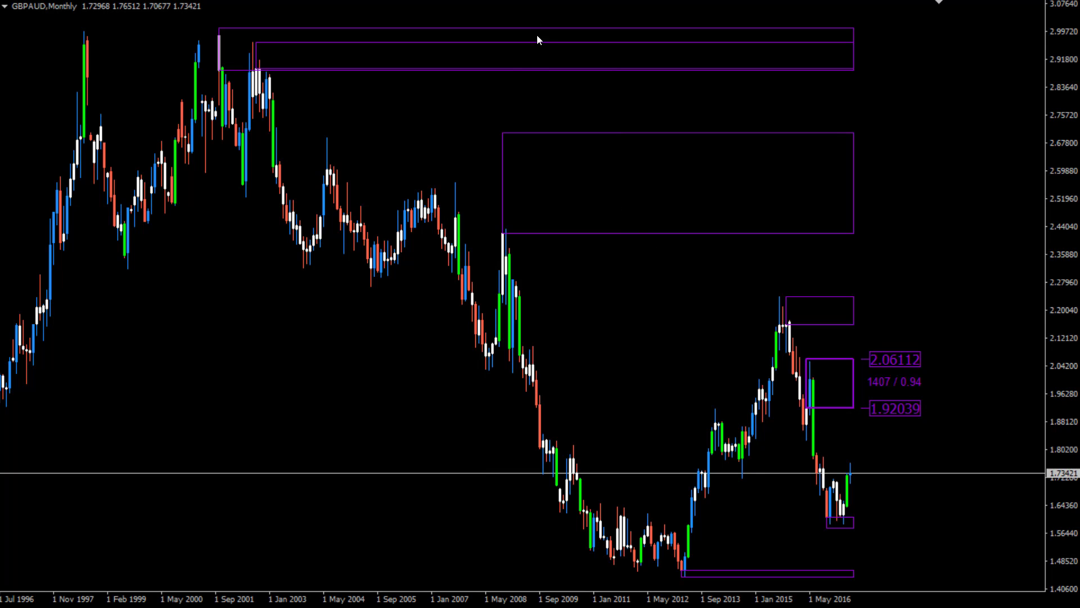
Step: On the weekly chart, draw a zone from June 2016, from about 1.97353 down to 1.93414, and refresh
{"action": "type", "text": "W1"}
{"action": "key", "text": "Return"}
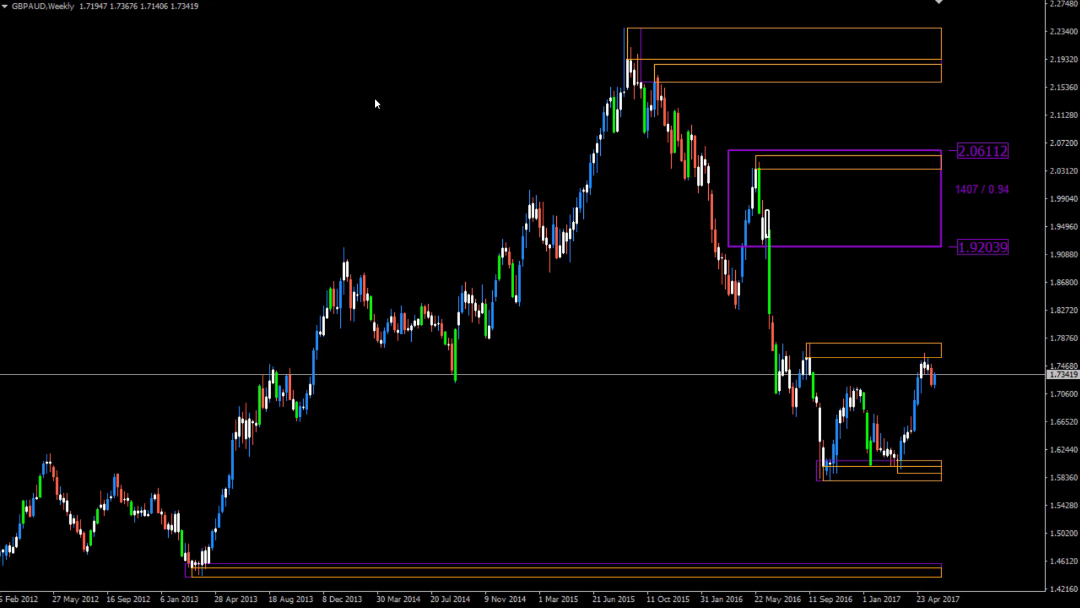
{"action": "right_click", "coordinate": [252, 83]}
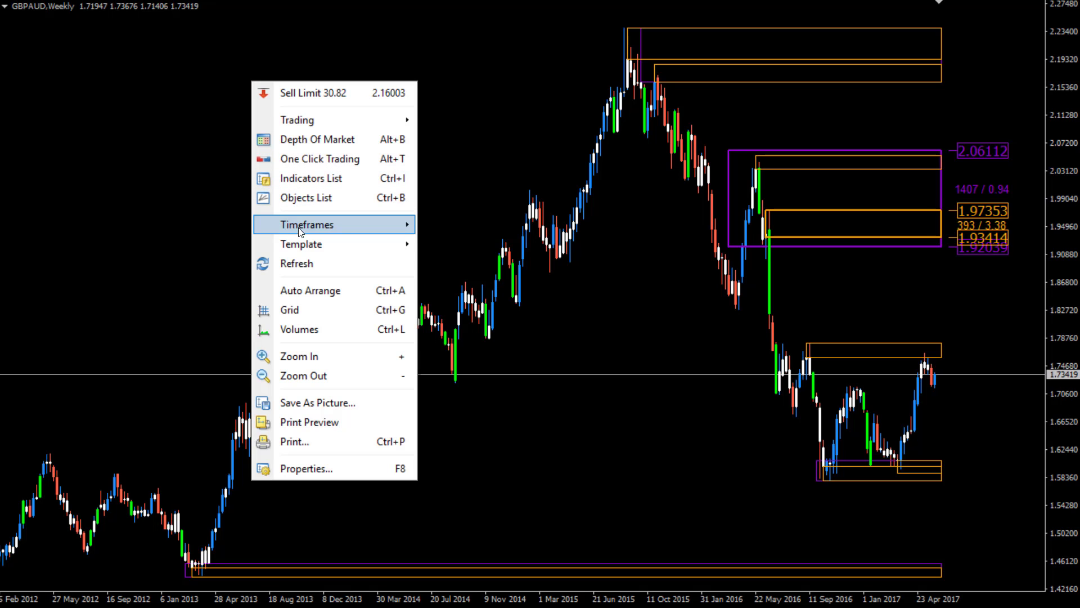
{"action": "scroll", "coordinate": [746, 257], "scroll_direction": "up", "scroll_amount": 10}
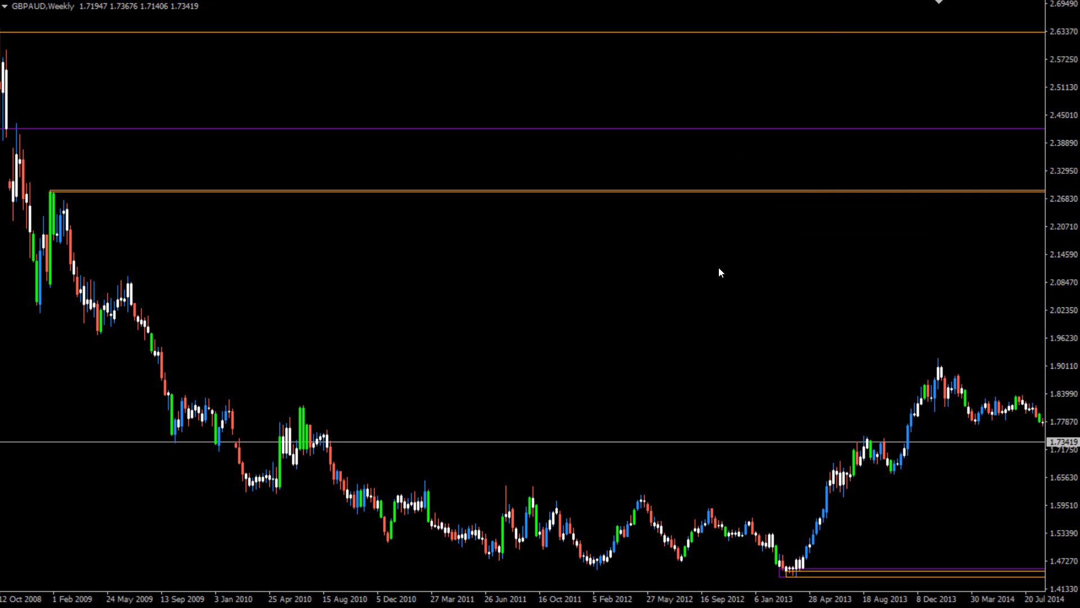
{"action": "scroll", "coordinate": [719, 273], "scroll_direction": "down", "scroll_amount": 10}
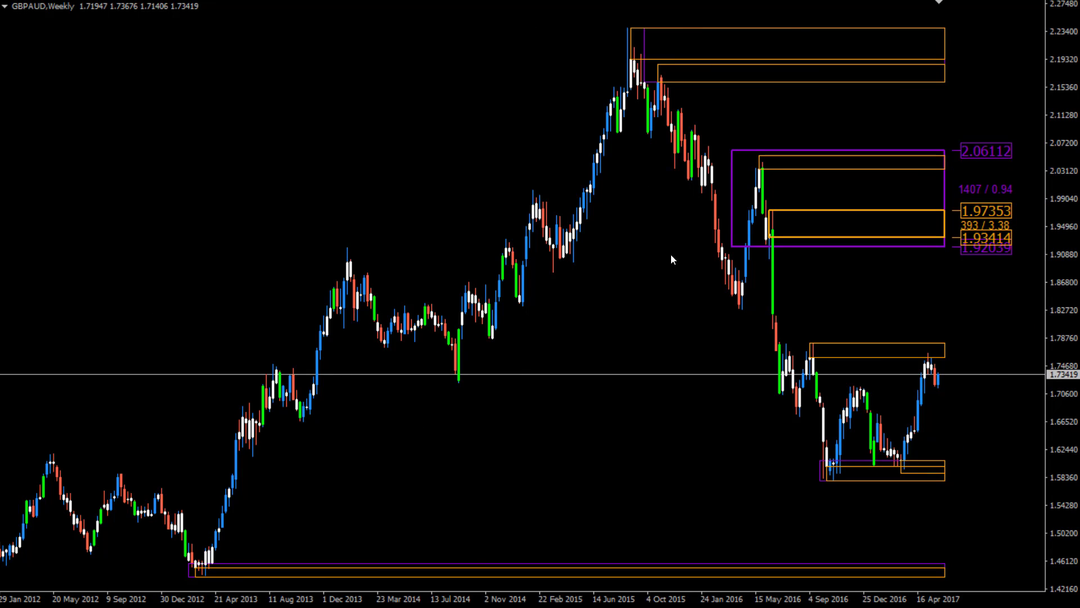
Step: Extend the June 2016 weekly zone back to the earlier June candles and adjust its lower edge to about 1.93177
{"action": "left_click", "coordinate": [767, 233]}
{"action": "mouse_move", "coordinate": [766, 242]}
{"action": "left_mouse_down"}
{"action": "mouse_move", "coordinate": [782, 244]}
{"action": "mouse_move", "coordinate": [763, 249]}
{"action": "left_mouse_up"}
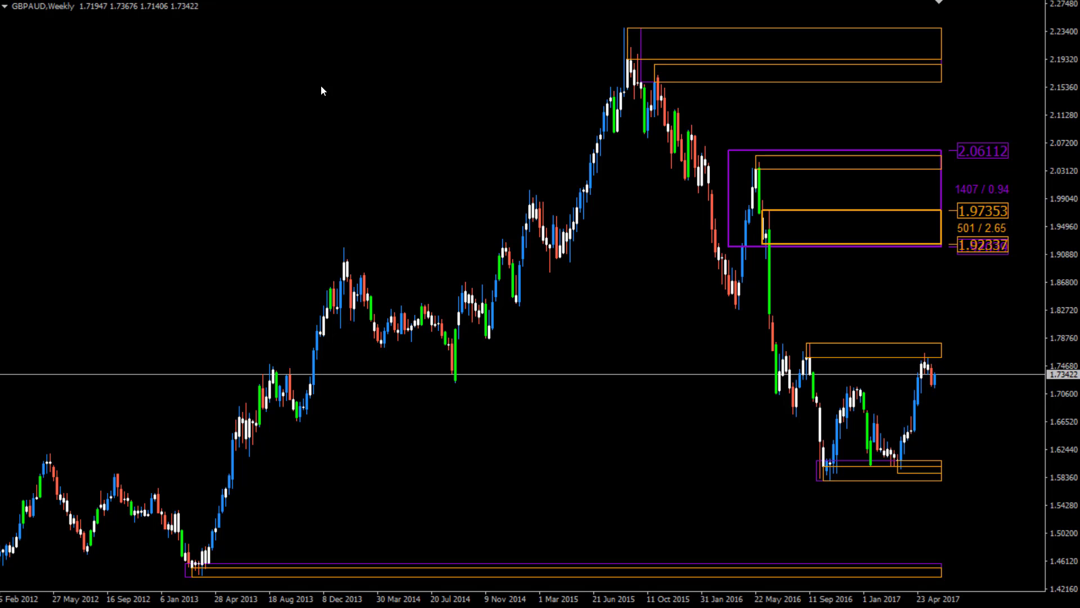
{"action": "double_click", "coordinate": [763, 244]}
{"action": "left_click_drag", "start_coordinate": [764, 244], "coordinate": [764, 238]}
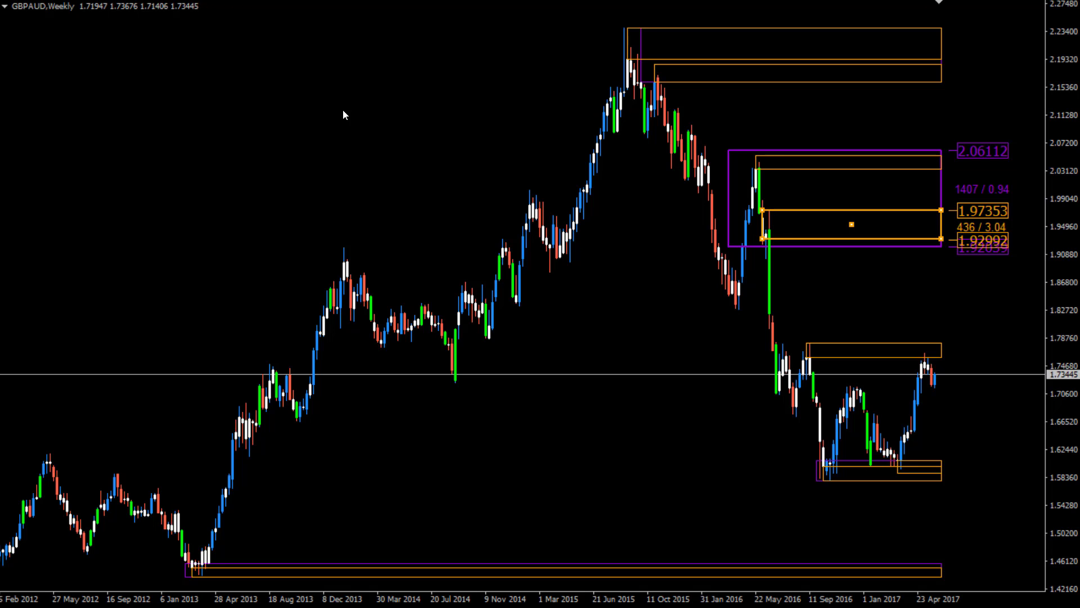
{"action": "left_click", "coordinate": [344, 114]}
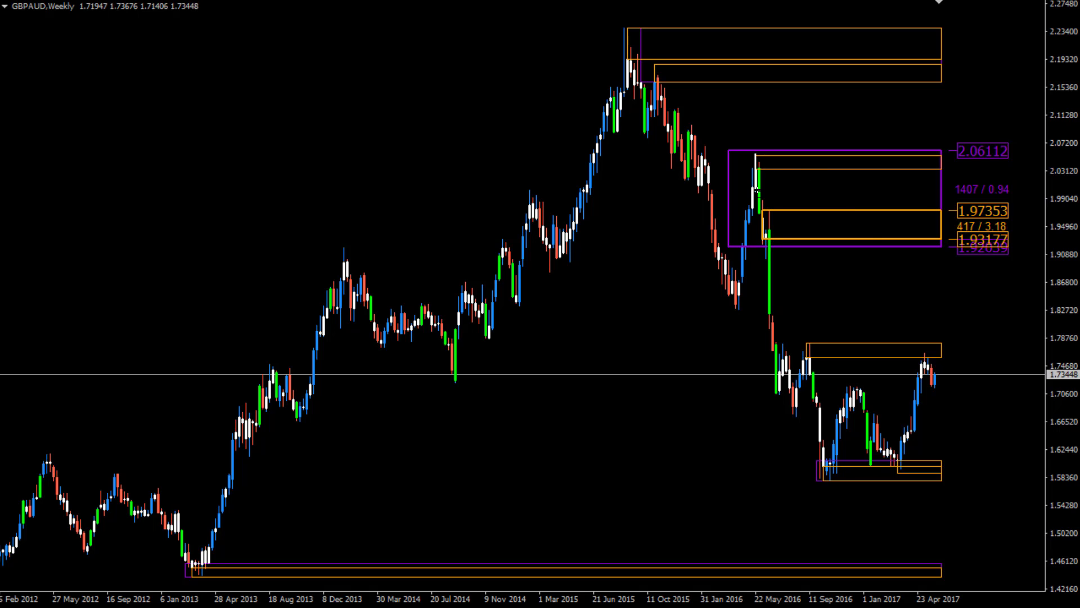
Step: Draw another weekly zone from late May 2016, from about 2.05345 down to 2.00016, and refresh
{"action": "right_click", "coordinate": [350, 143]}
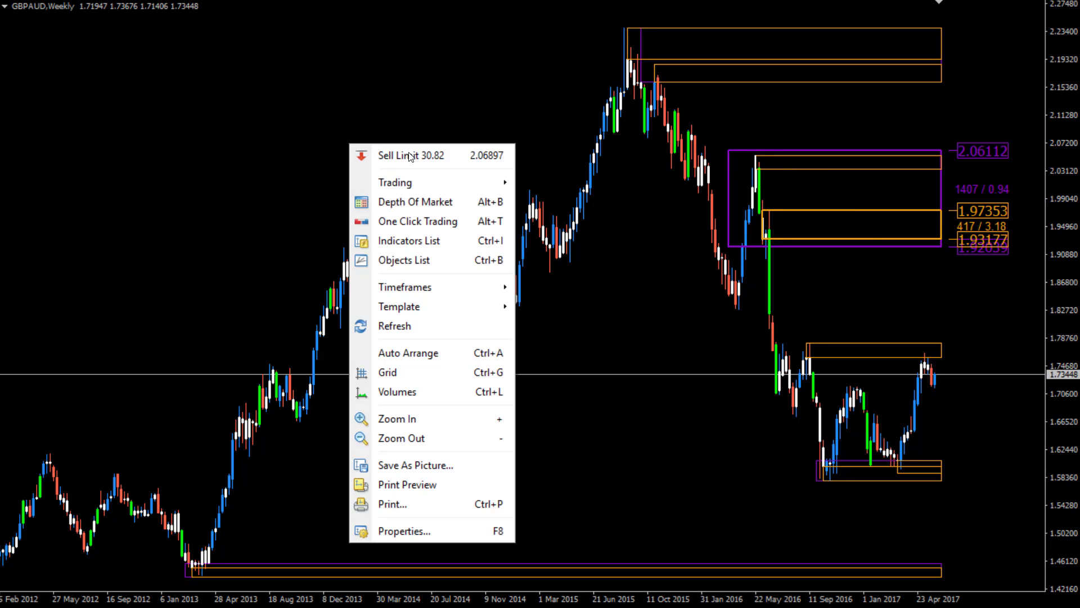
{"action": "left_click", "coordinate": [425, 324]}
Step: In the Pipnotic Supply and Demand indicator's inputs, set EnableSupplyAndDemandAnalysis to false and apply the change
{"action": "right_click", "coordinate": [351, 145]}
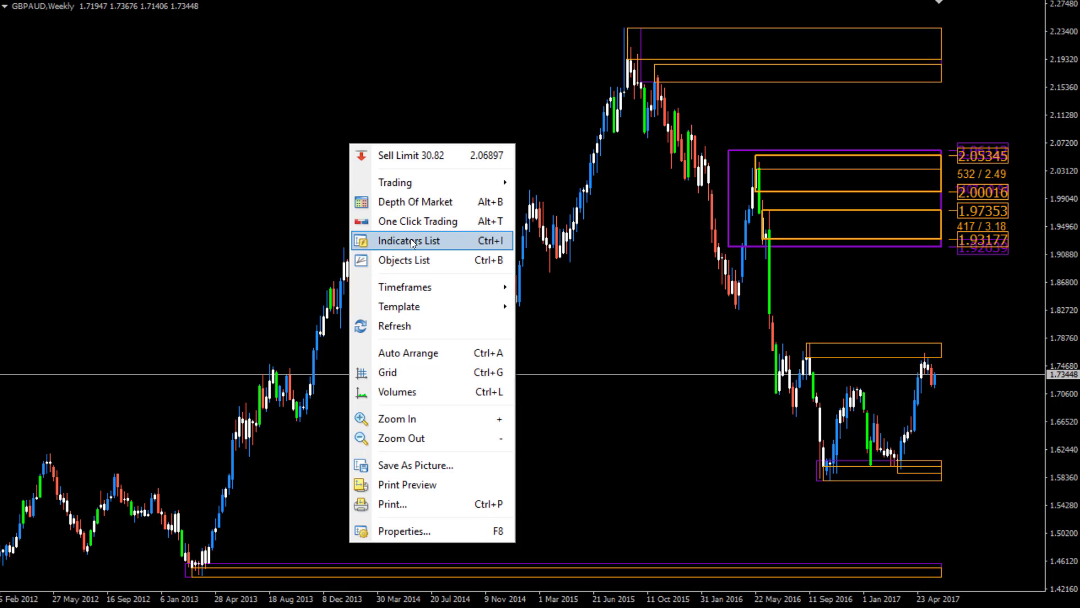
{"action": "left_click", "coordinate": [388, 171]}
{"action": "double_click", "coordinate": [169, 231]}
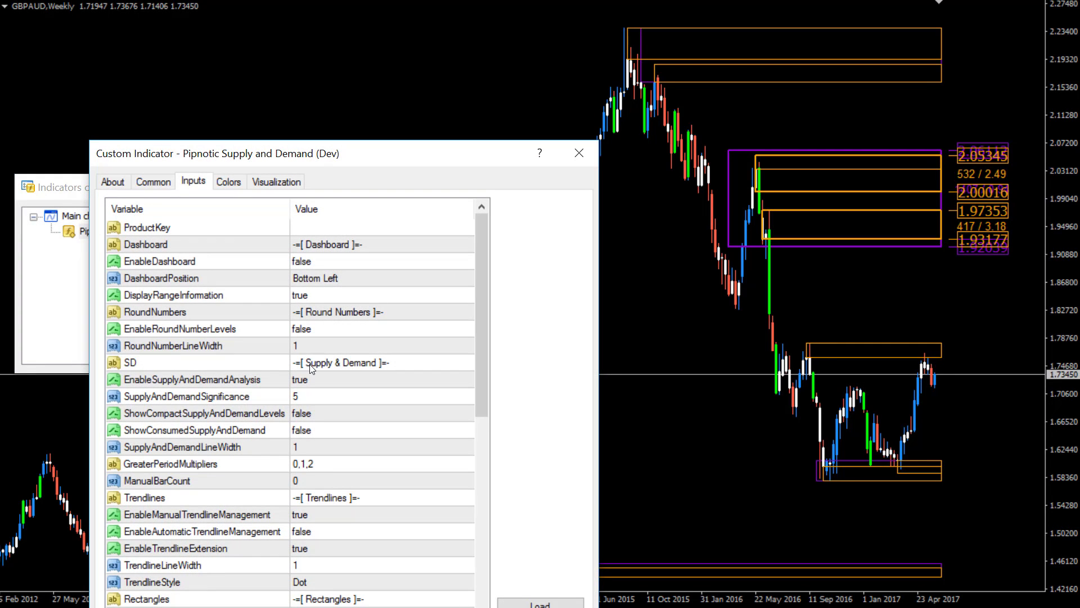
{"action": "left_click", "coordinate": [338, 380]}
{"action": "left_click", "coordinate": [312, 395]}
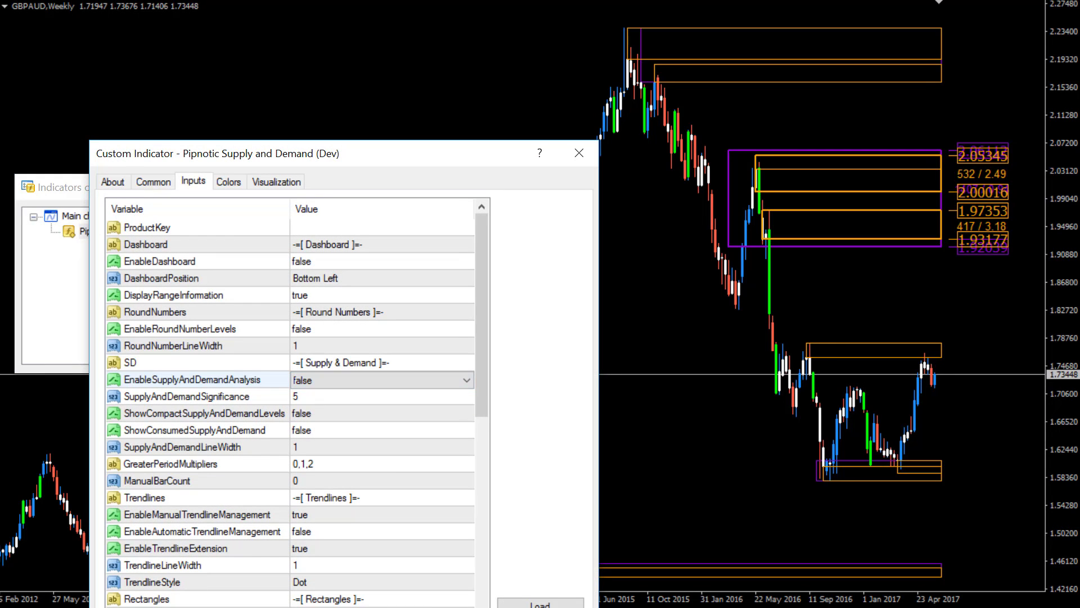
{"action": "left_click", "coordinate": [423, 605]}
{"action": "left_click", "coordinate": [388, 357]}
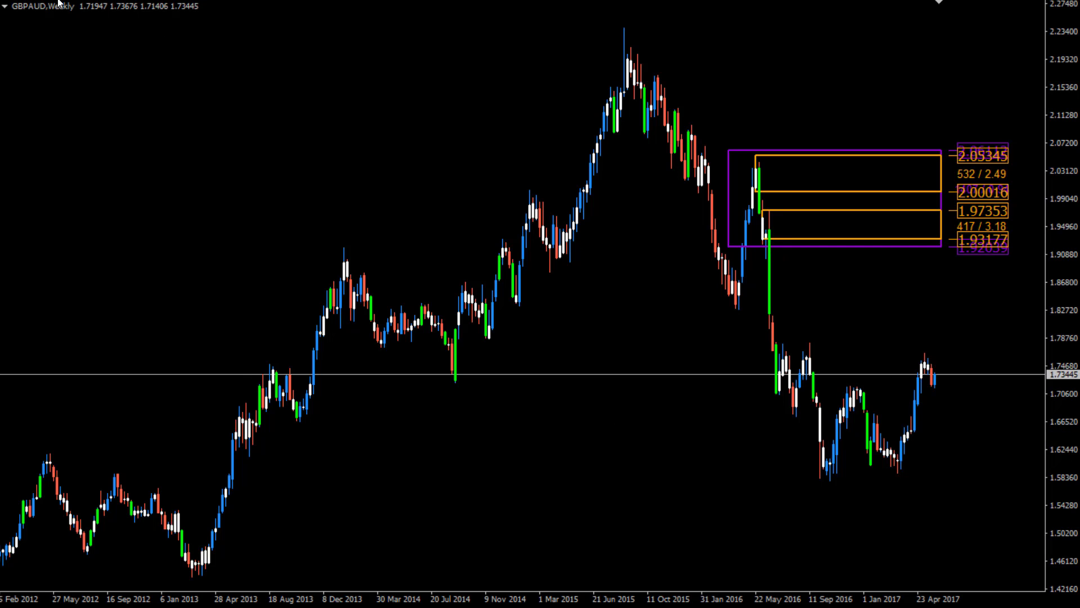
Step: Place a horizontal line on the weekly chart at about 1.56936, below the late-2016 lows
{"action": "middle_click", "coordinate": [137, 38]}
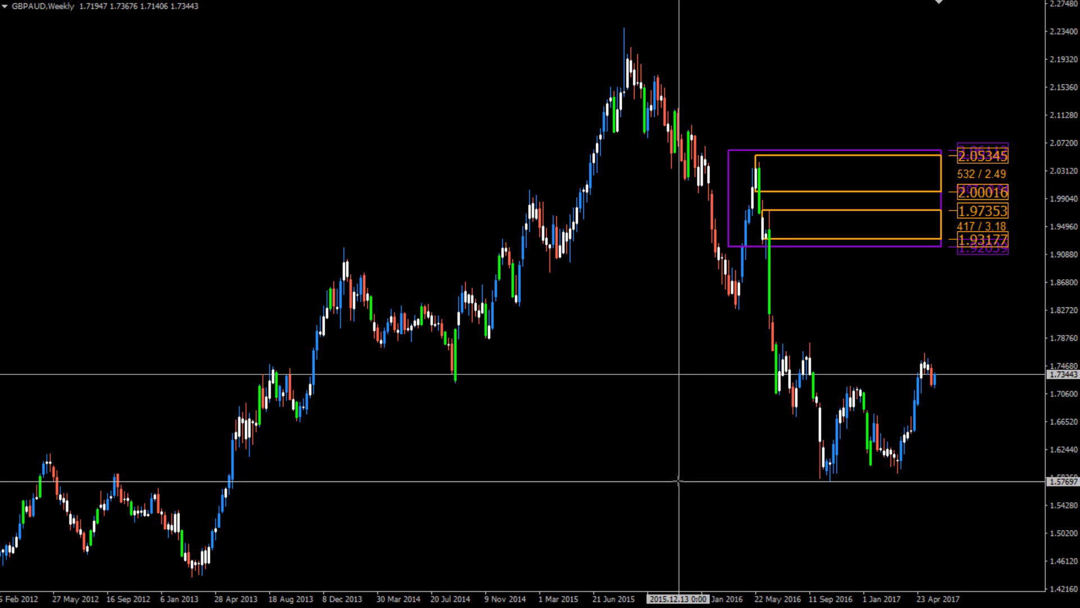
{"action": "middle_click", "coordinate": [678, 481]}
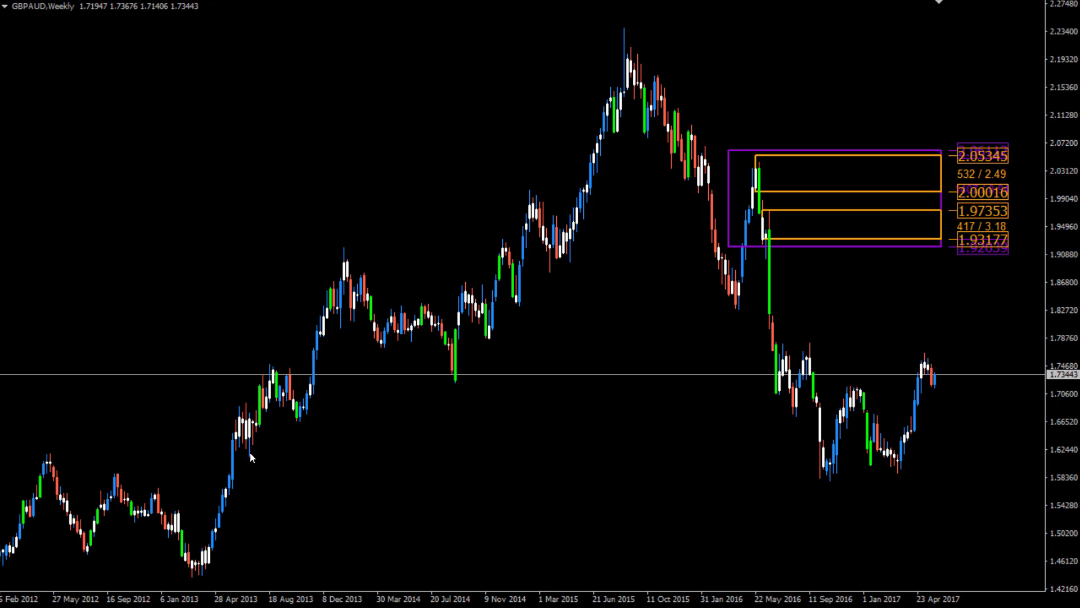
{"action": "left_click", "coordinate": [240, 487]}
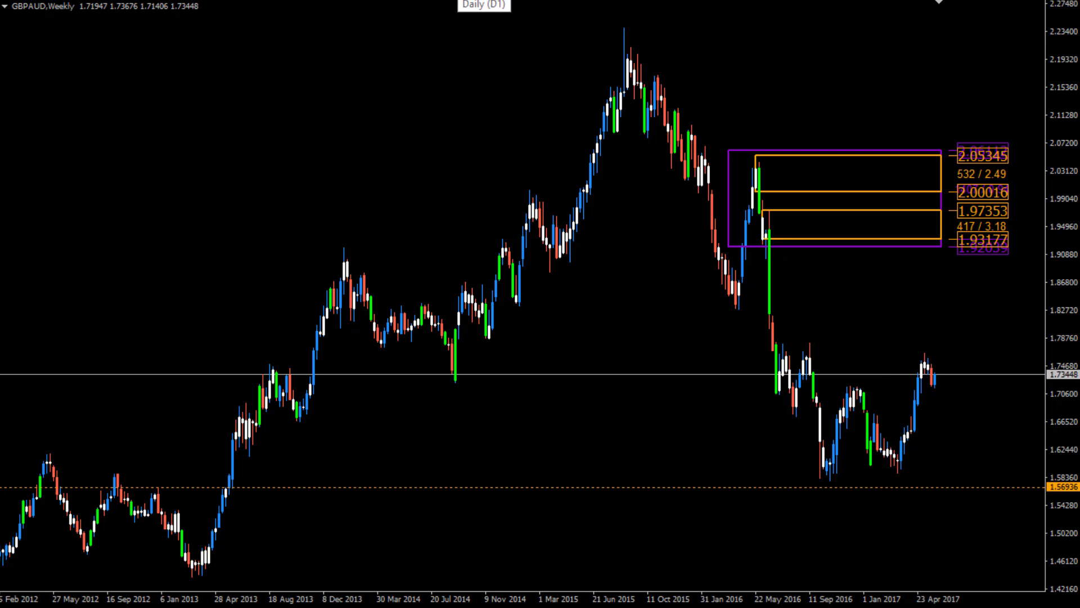
Step: On the daily chart, draw a zone from mid-September 2016, from about 1.78201 down to 1.76147, and refresh
{"action": "left_click", "coordinate": [478, 1]}
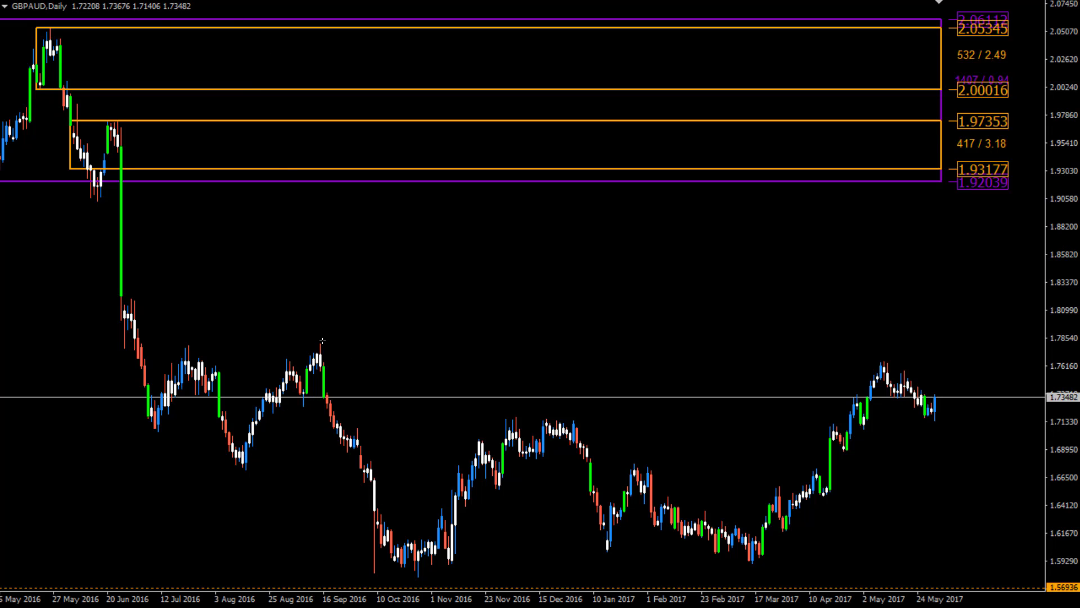
{"action": "left_click_drag", "start_coordinate": [319, 341], "coordinate": [323, 367]}
{"action": "right_click", "coordinate": [281, 194]}
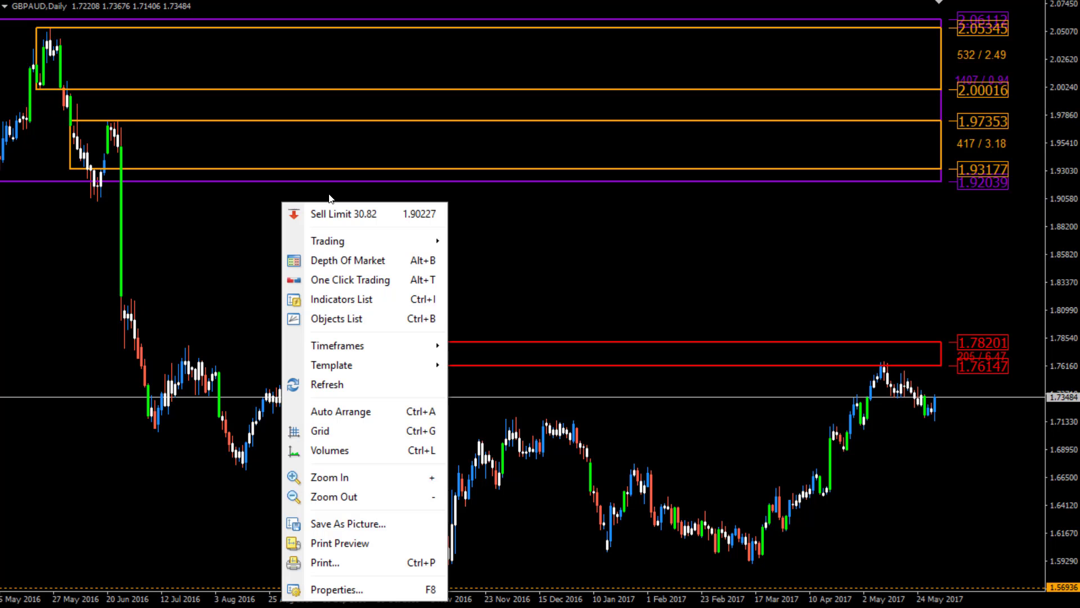
Step: Draw a daily zone from late June 2016, from about 1.81802 down to 1.80287, and refresh
{"action": "left_click_drag", "start_coordinate": [182, 69], "coordinate": [192, 69]}
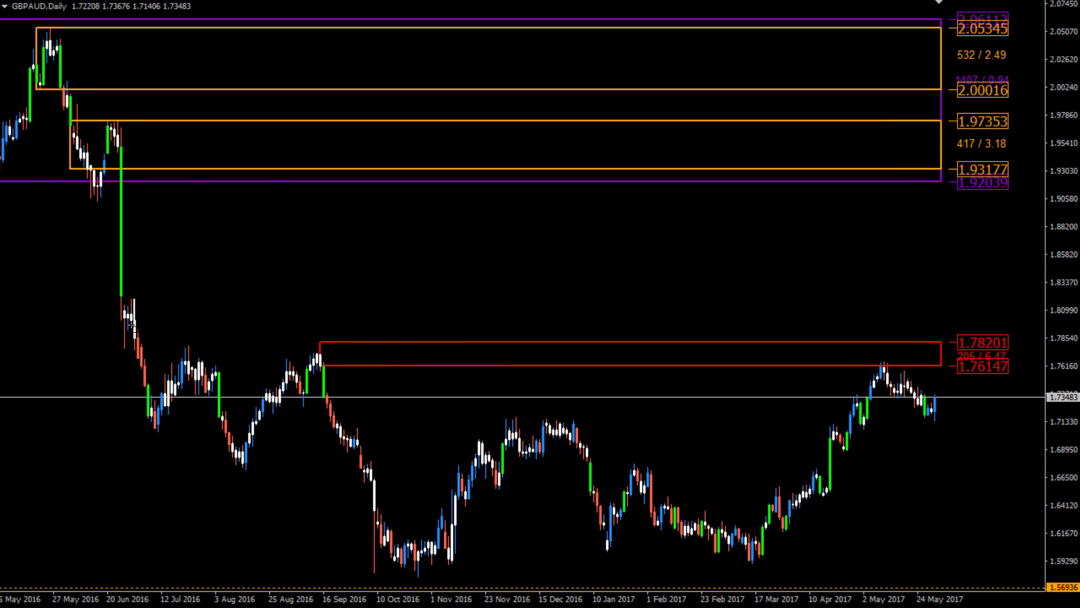
{"action": "right_click", "coordinate": [49, 231]}
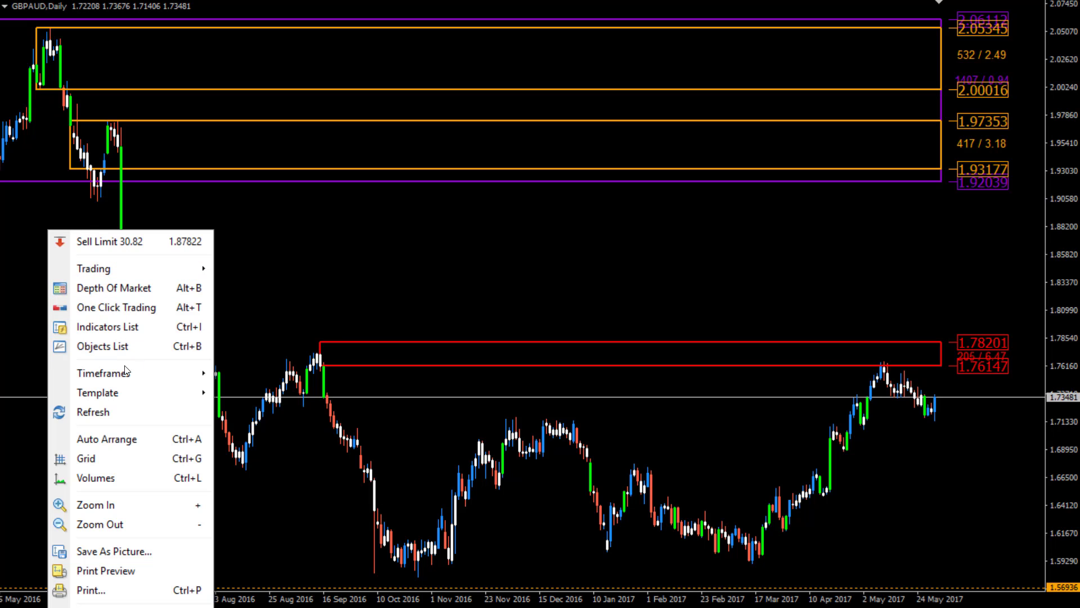
{"action": "left_click", "coordinate": [118, 411]}
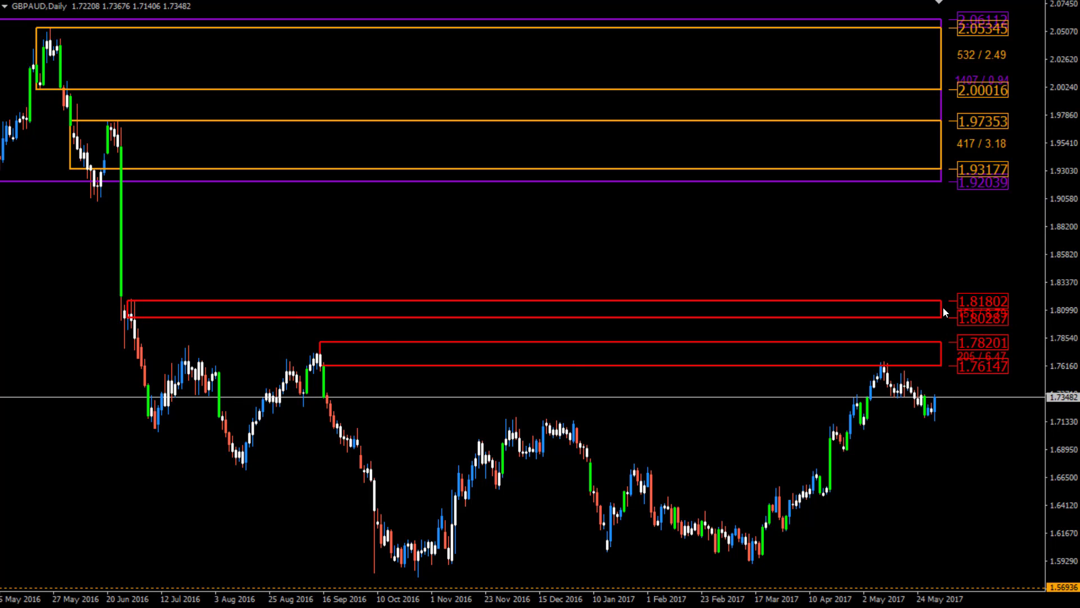
{"action": "left_click_drag", "start_coordinate": [945, 312], "coordinate": [898, 313]}
{"action": "middle_click", "coordinate": [582, 473]}
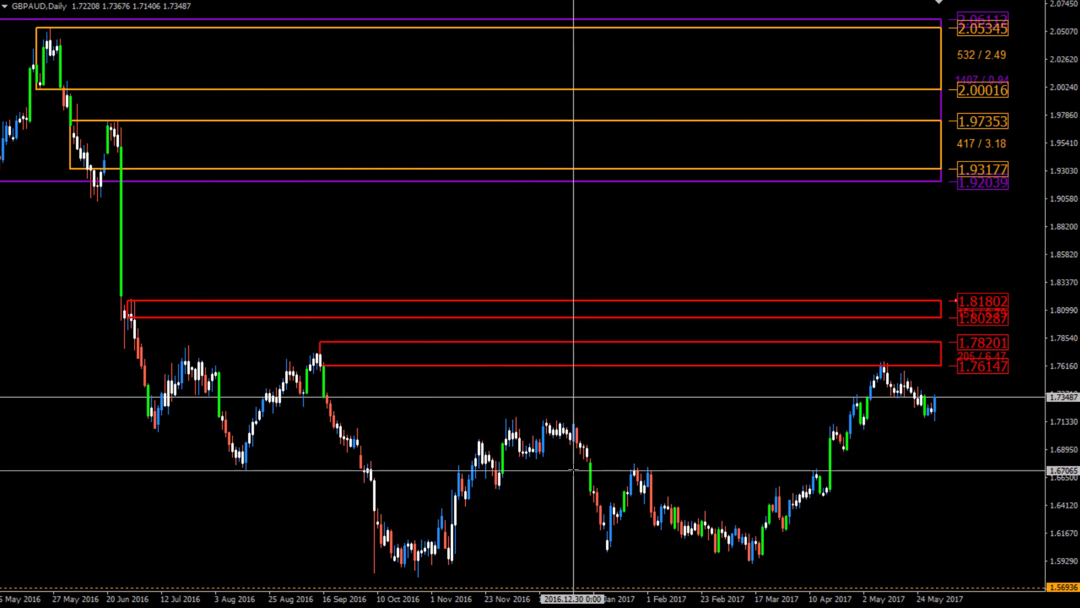
{"action": "left_click", "coordinate": [573, 470]}
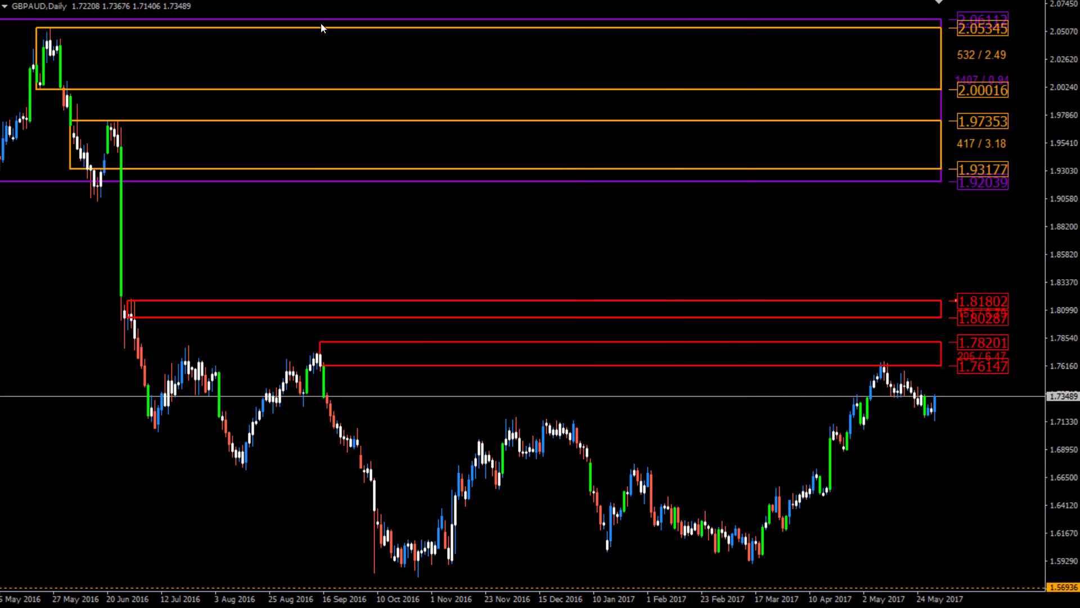
Step: Draw a daily zone from 14 April 2017, from about 1.65679 down to 1.65014
{"action": "key", "text": "plus"}
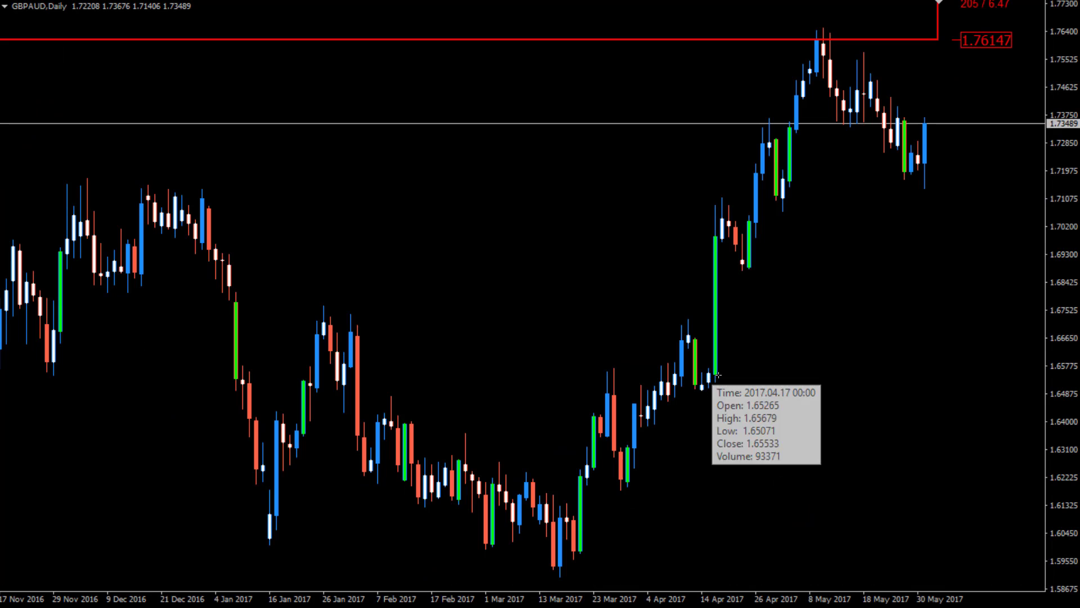
{"action": "left_click_drag", "start_coordinate": [709, 369], "coordinate": [703, 388]}
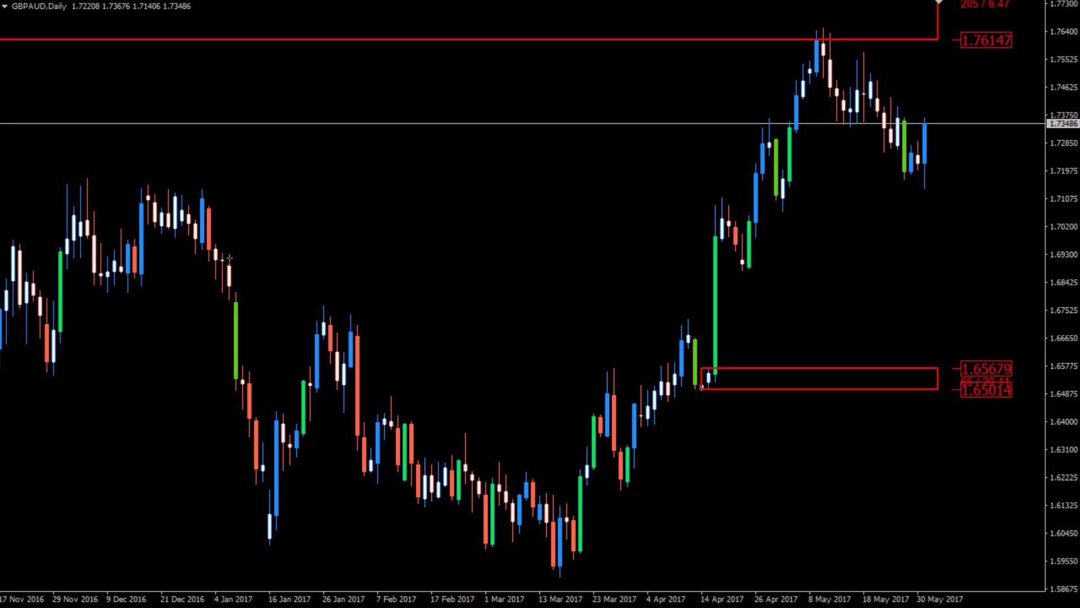
Step: Draw a daily zone from early January 2017, from about 1.69306 down to 1.68329, and refresh
{"action": "right_click", "coordinate": [290, 152]}
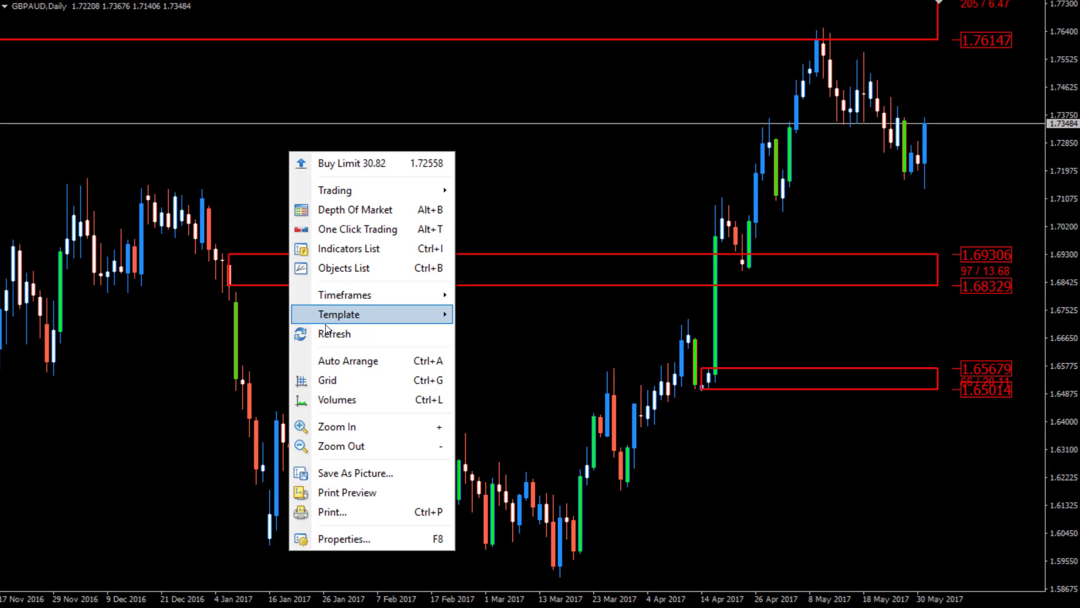
{"action": "left_click", "coordinate": [657, 336]}
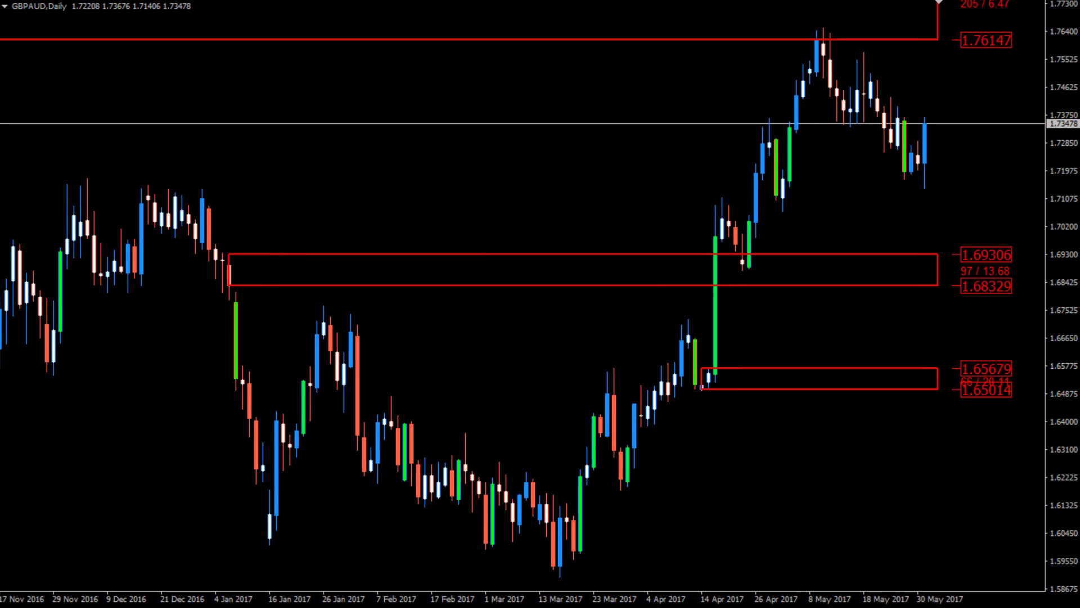
Step: Try refitting the early-January zone to the late-January and February candles by moving its corners, and delete the zone
{"action": "double_click", "coordinate": [228, 255]}
{"action": "left_click_drag", "start_coordinate": [228, 255], "coordinate": [244, 384]}
{"action": "left_click_drag", "start_coordinate": [242, 286], "coordinate": [244, 370]}
{"action": "left_click_drag", "start_coordinate": [339, 374], "coordinate": [310, 421]}
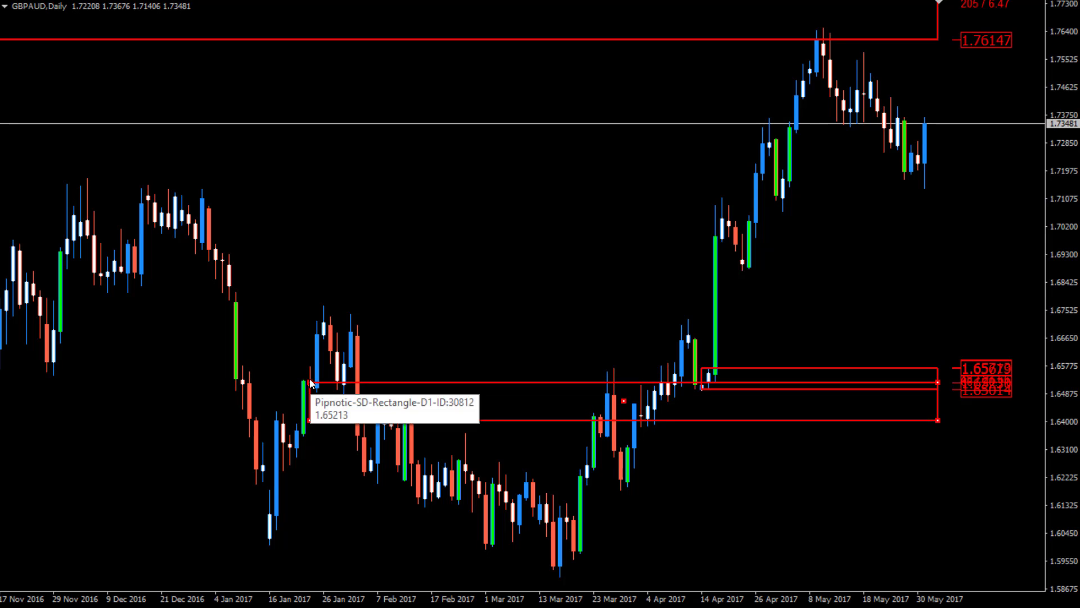
{"action": "left_click_drag", "start_coordinate": [310, 383], "coordinate": [350, 314]}
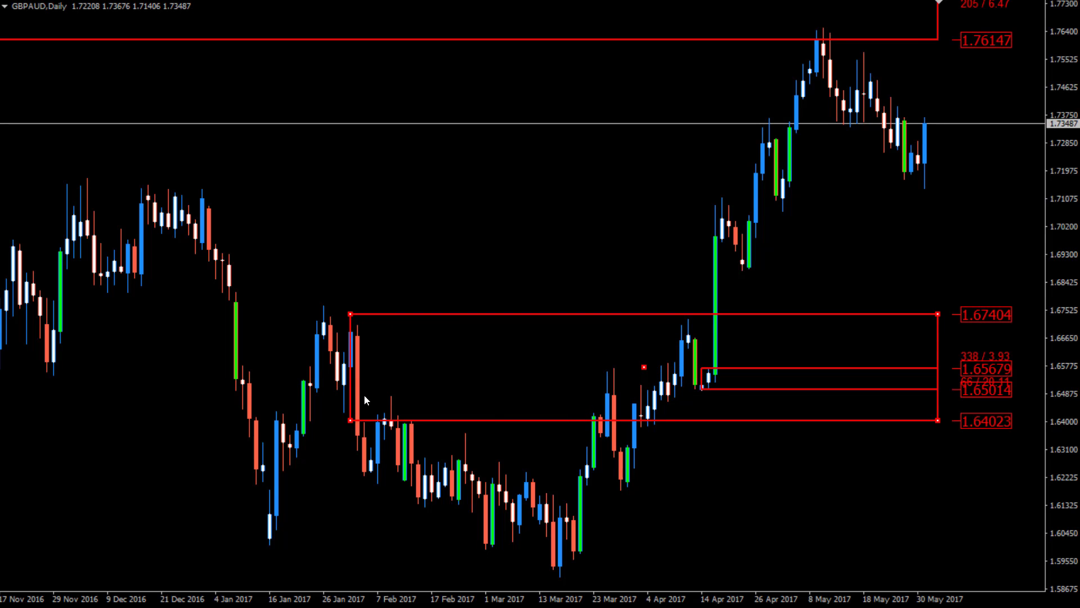
{"action": "left_click_drag", "start_coordinate": [352, 420], "coordinate": [523, 264]}
{"action": "key", "text": "Delete"}
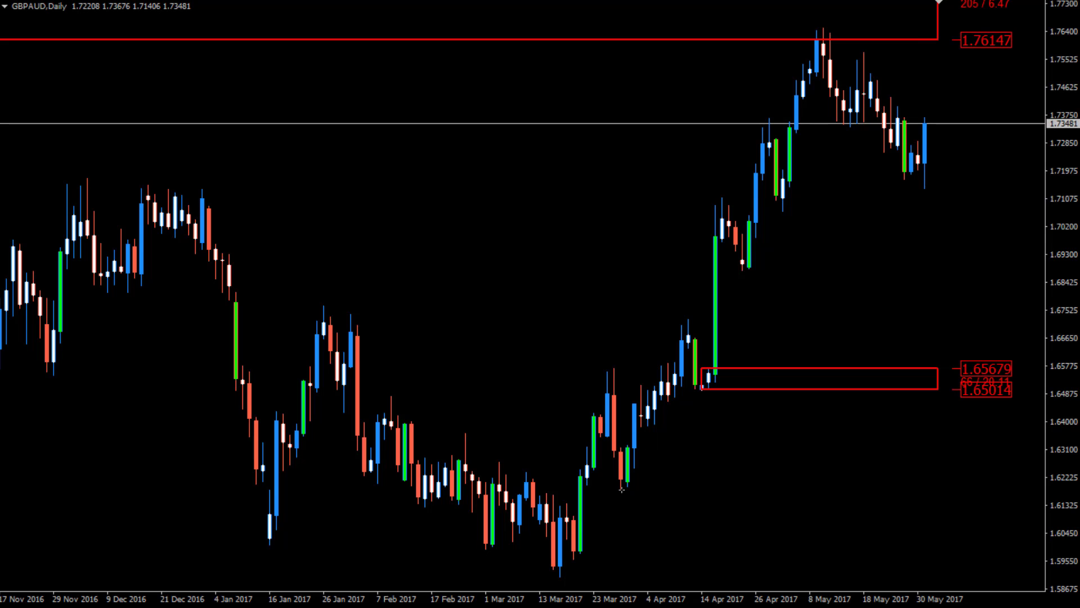
Step: Draw a daily zone from late March 2017, from about 1.63158 down to 1.61811, and refresh
{"action": "left_click_drag", "start_coordinate": [621, 490], "coordinate": [628, 446]}
{"action": "right_click", "coordinate": [473, 165]}
{"action": "left_click", "coordinate": [507, 347]}
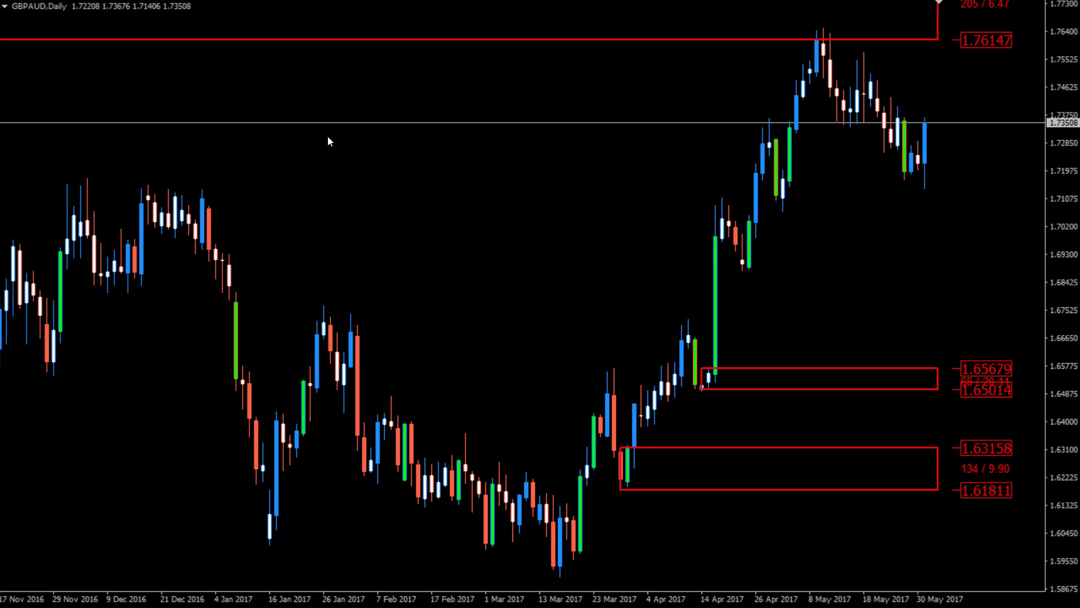
Step: Place a horizontal line at about 1.6255 inside the late-March daily zone and switch to the H4 chart
{"action": "left_click", "coordinate": [636, 467]}
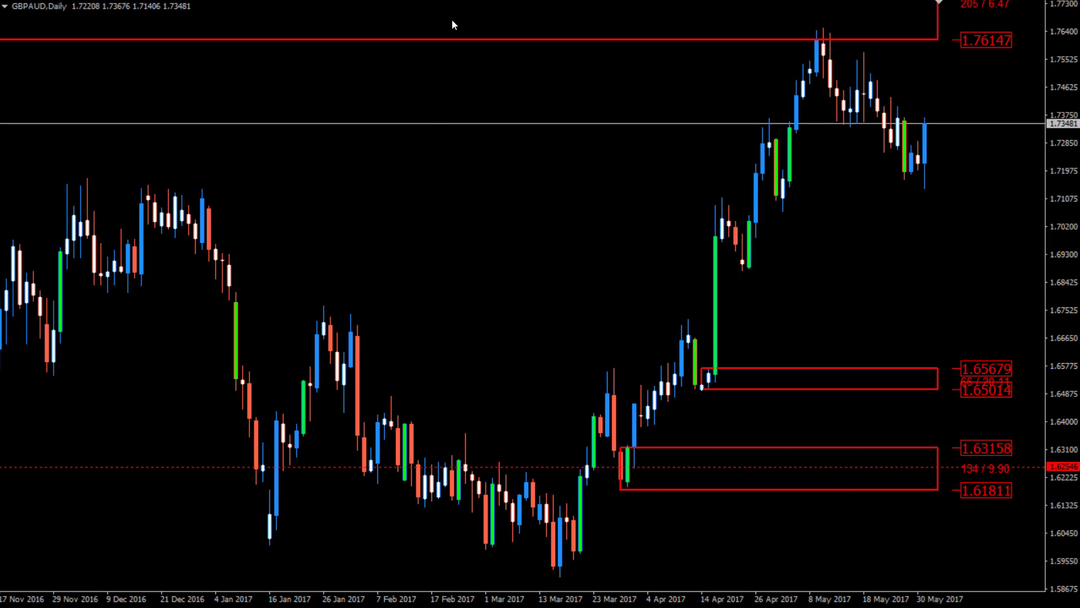
{"action": "key", "text": "Return"}
{"action": "key", "text": "minus"}
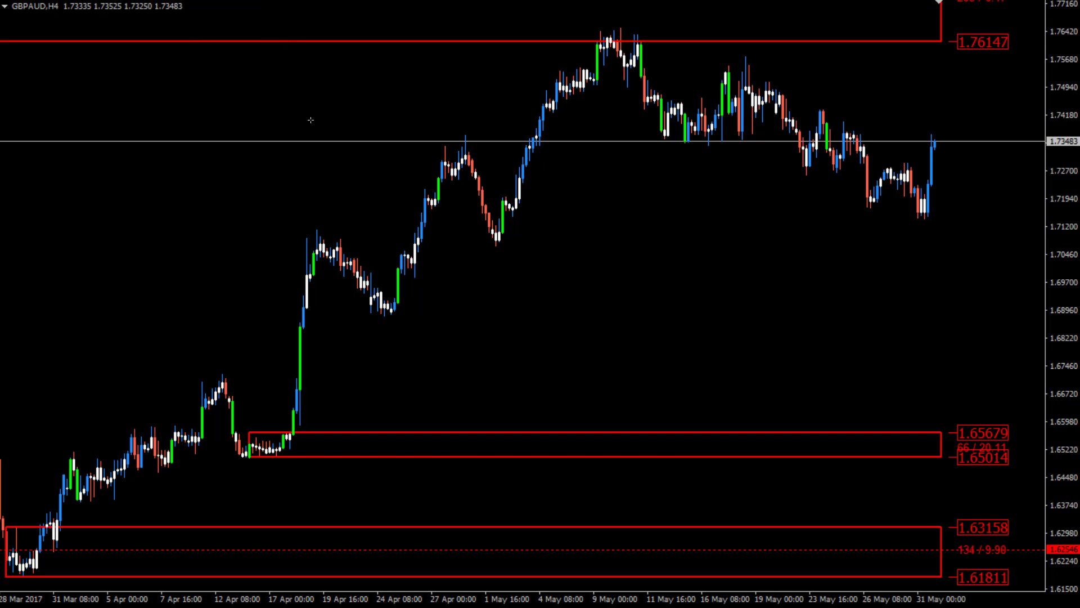
Step: Draw an H4 zone from 25 April 2017, from about 1.70546 down to 1.69841, refresh, and place a horizontal line at about 1.65889
{"action": "left_click_drag", "start_coordinate": [404, 250], "coordinate": [415, 277]}
{"action": "right_click", "coordinate": [292, 176]}
{"action": "left_click", "coordinate": [566, 252]}
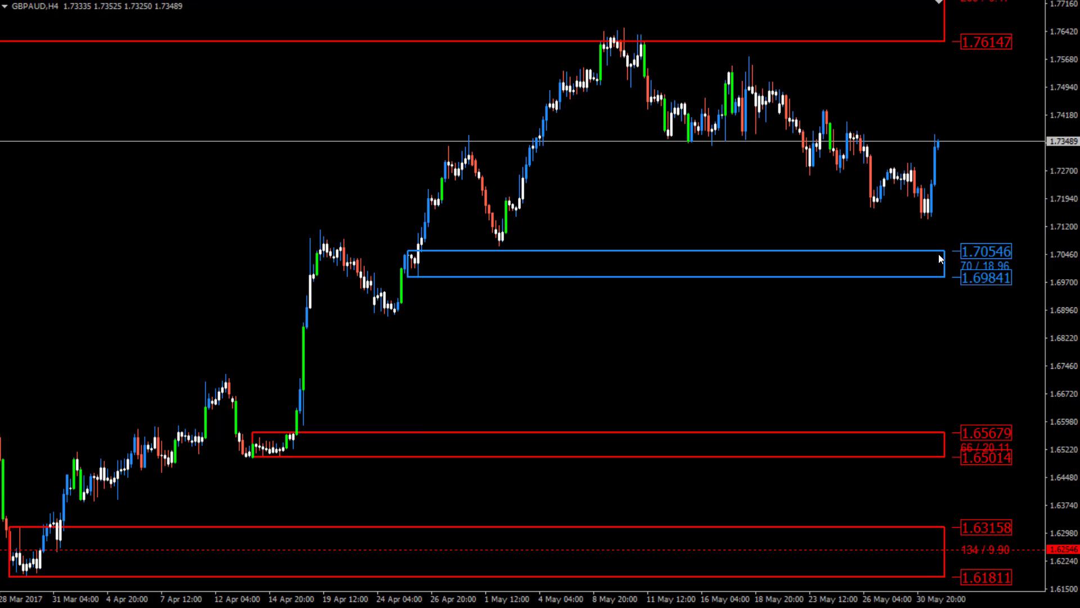
{"action": "scroll", "coordinate": [966, 249], "scroll_direction": "down", "scroll_amount": 1}
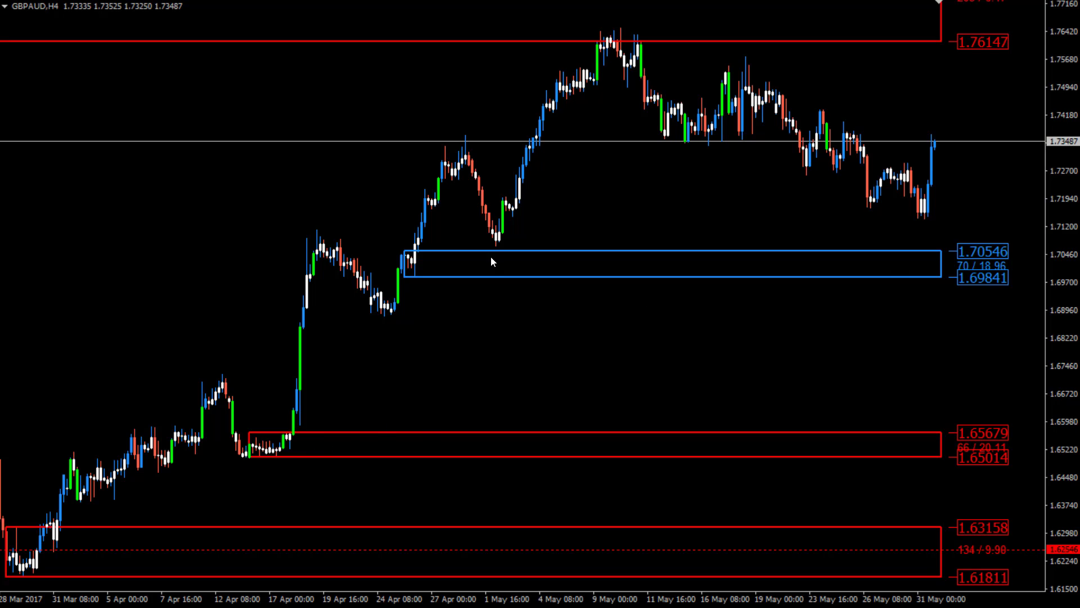
{"action": "left_click", "coordinate": [310, 424]}
Step: Draw an H4 zone from early April 2017, from about 1.6516 down to 1.6469
{"action": "left_click_drag", "start_coordinate": [141, 320], "coordinate": [355, 340]}
{"action": "scroll", "coordinate": [315, 300], "scroll_direction": "up", "scroll_amount": 5}
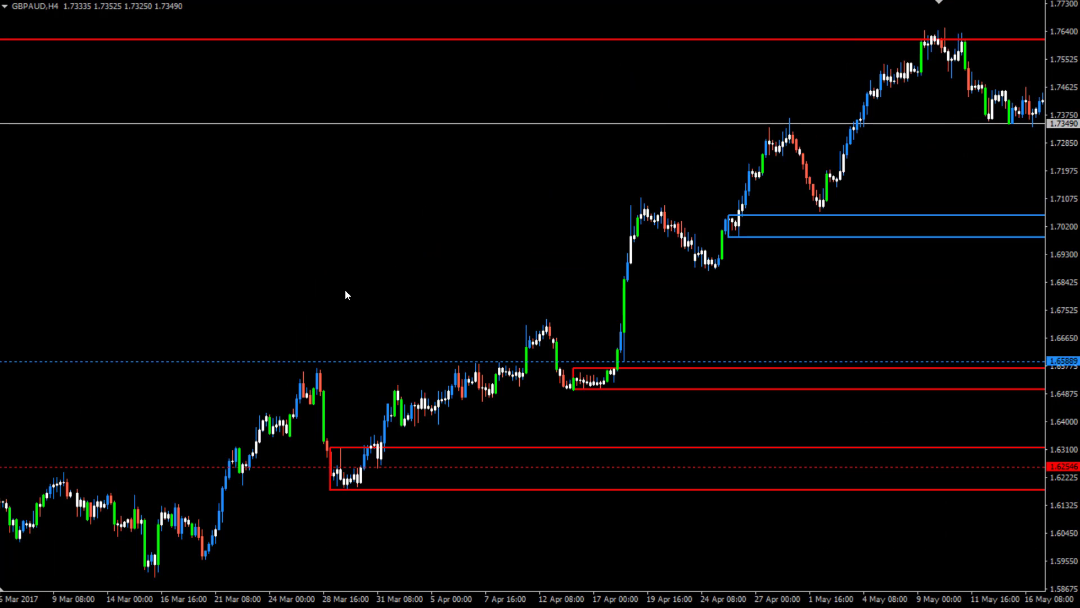
{"action": "key", "text": "plus"}
{"action": "scroll", "coordinate": [450, 248], "scroll_direction": "down", "scroll_amount": 10}
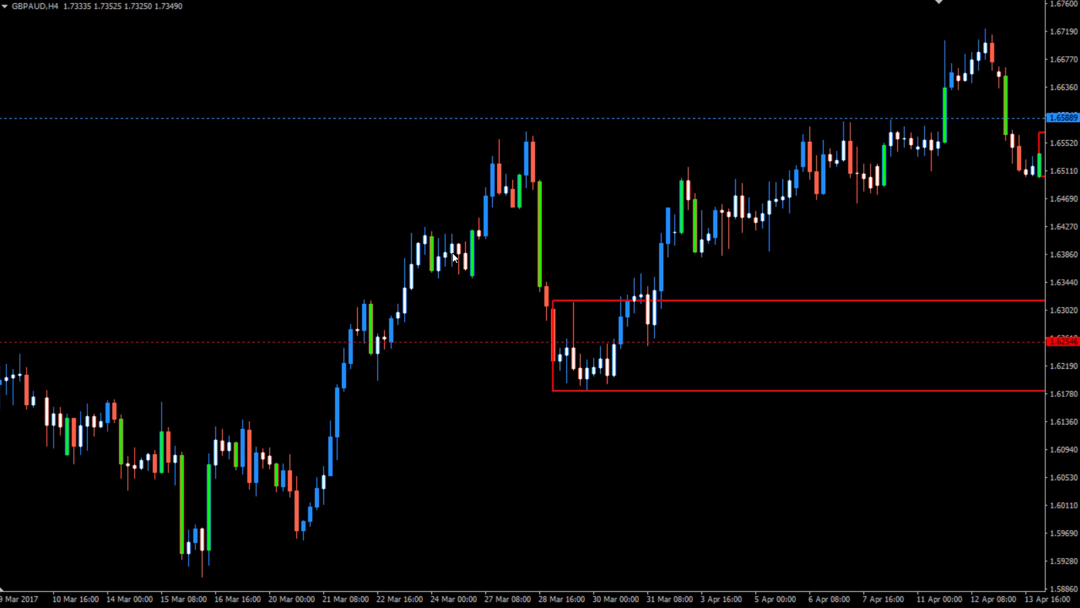
{"action": "scroll", "coordinate": [456, 263], "scroll_direction": "up", "scroll_amount": 6}
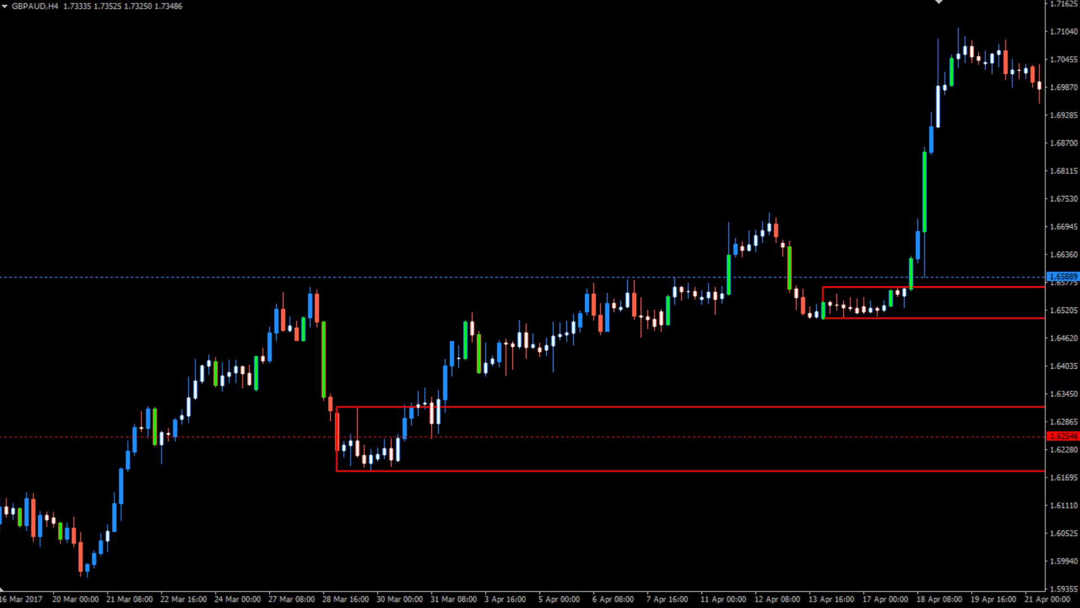
{"action": "right_click", "coordinate": [462, 329]}
{"action": "left_click", "coordinate": [408, 272]}
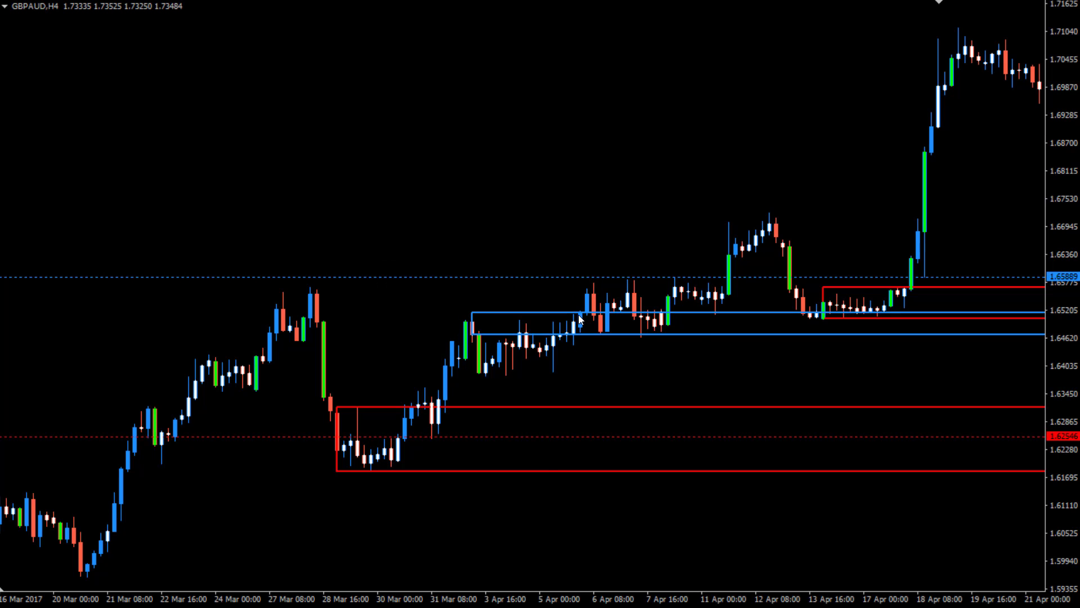
Step: Move the early-April zone's corners to the 5 April candles, spanning about 1.64669 down to 1.63905
{"action": "mouse_move", "coordinate": [590, 294]}
{"action": "left_click_drag", "start_coordinate": [471, 333], "coordinate": [555, 370]}
{"action": "left_click_drag", "start_coordinate": [554, 310], "coordinate": [553, 335]}
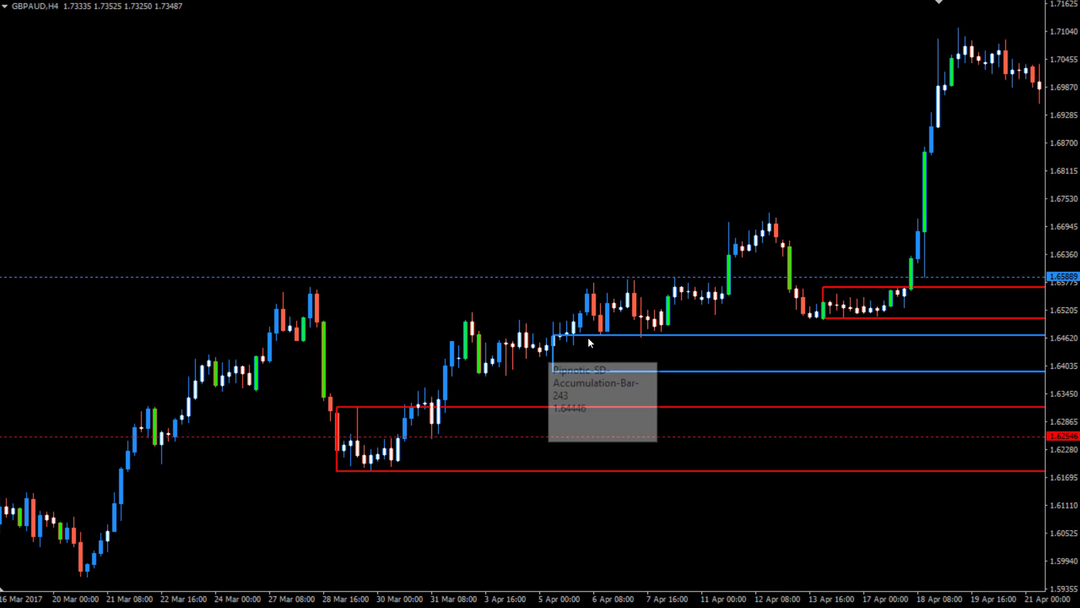
{"action": "scroll", "coordinate": [704, 355], "scroll_direction": "down", "scroll_amount": 10}
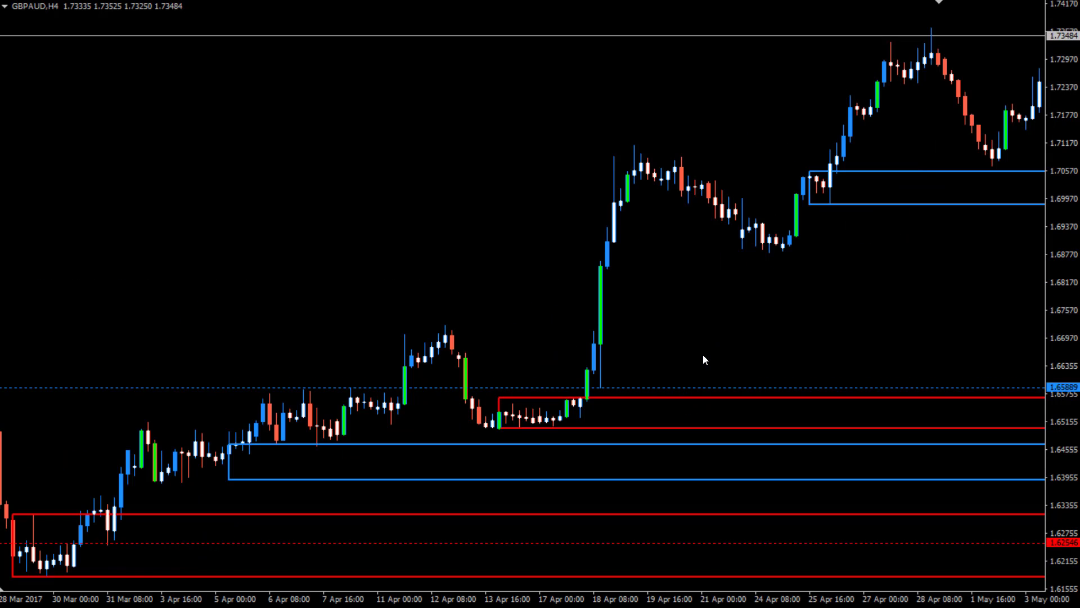
{"action": "scroll", "coordinate": [703, 353], "scroll_direction": "down", "scroll_amount": 15}
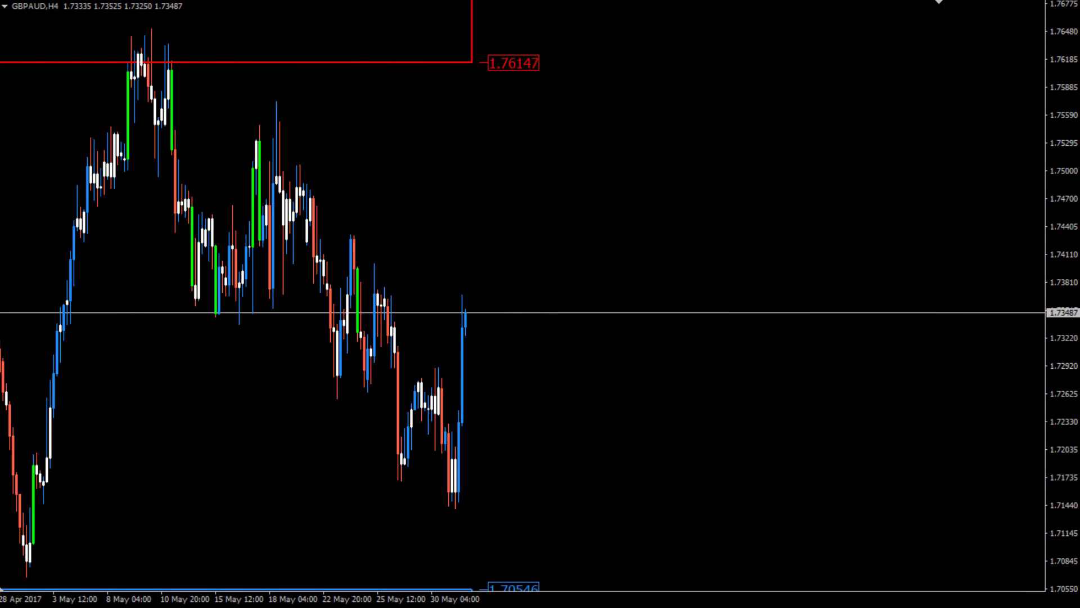
{"action": "key", "text": "minus"}
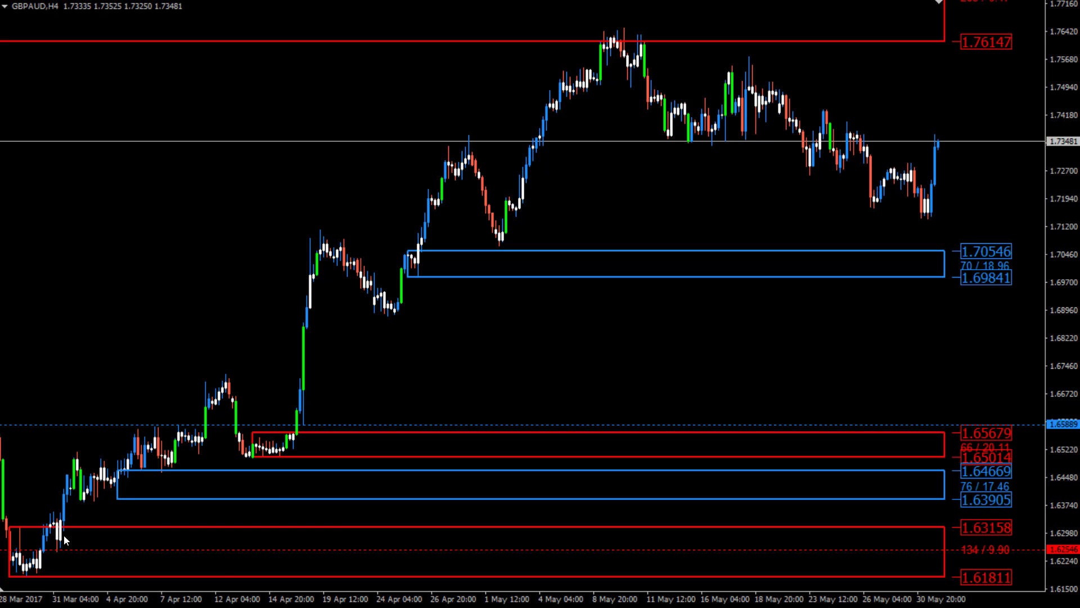
Step: Refit the early-April H4 zone to the 31 March candles, from about 1.63315 down to 1.62501
{"action": "double_click", "coordinate": [117, 498]}
{"action": "left_click_drag", "start_coordinate": [117, 498], "coordinate": [60, 551]}
{"action": "left_click_drag", "start_coordinate": [60, 469], "coordinate": [61, 525]}
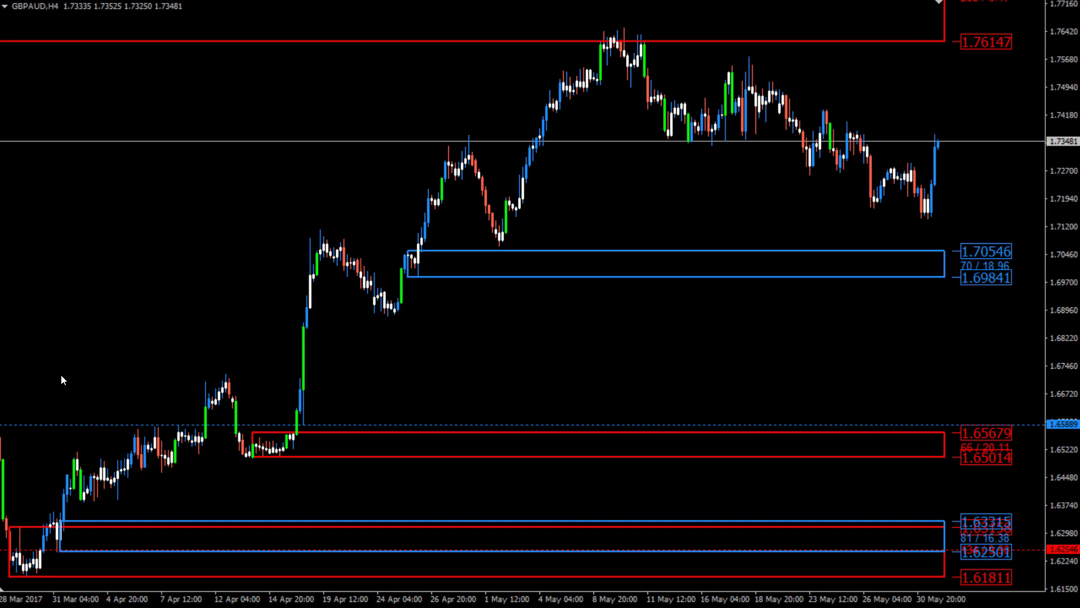
{"action": "scroll", "coordinate": [90, 360], "scroll_direction": "up", "scroll_amount": 3}
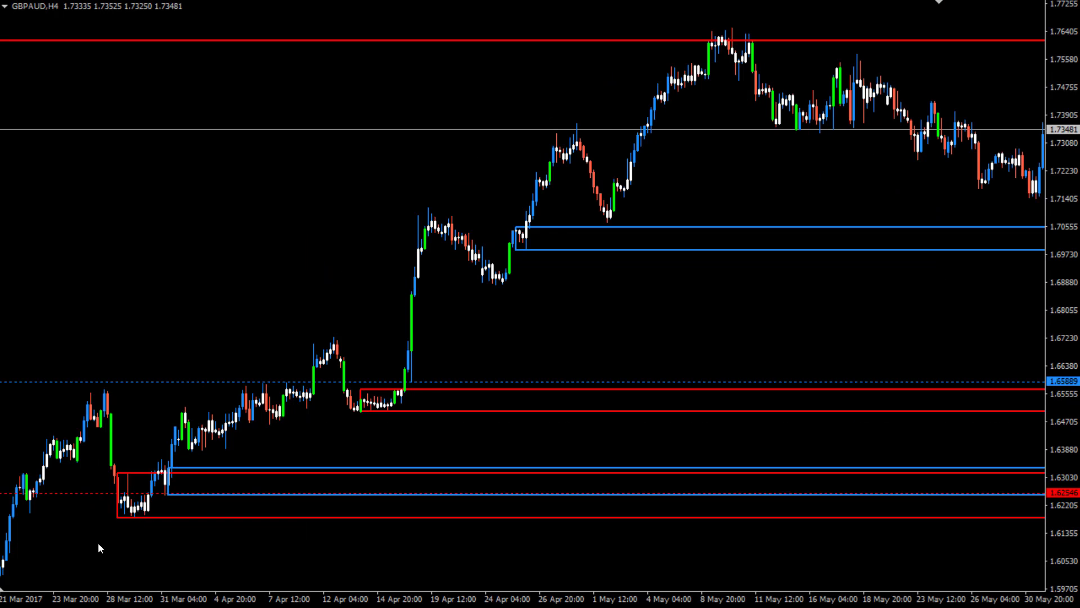
{"action": "left_click_drag", "start_coordinate": [98, 543], "coordinate": [339, 508]}
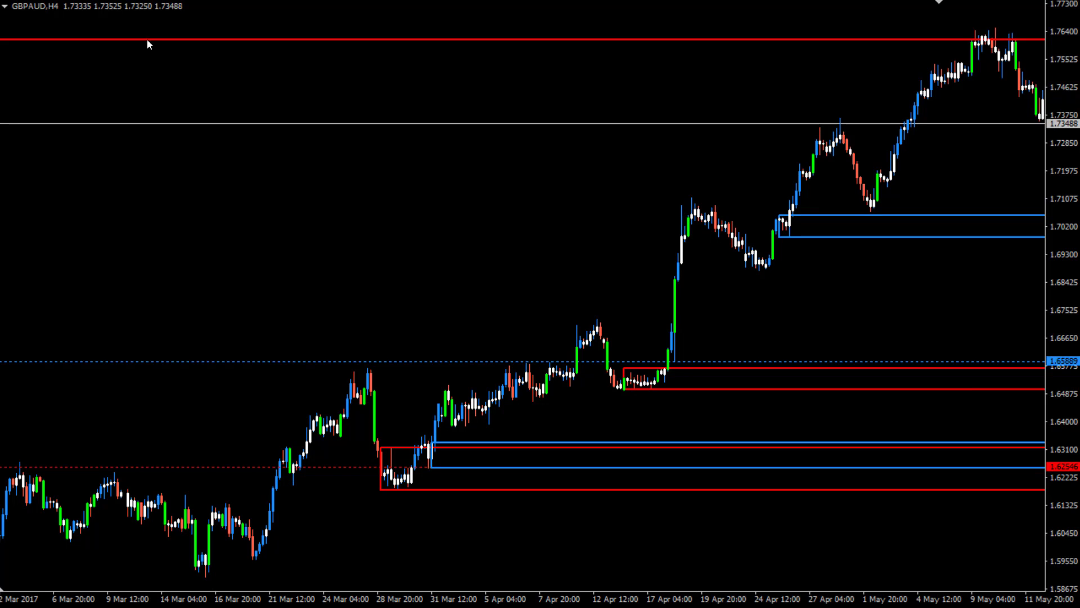
{"action": "left_click", "coordinate": [282, 492]}
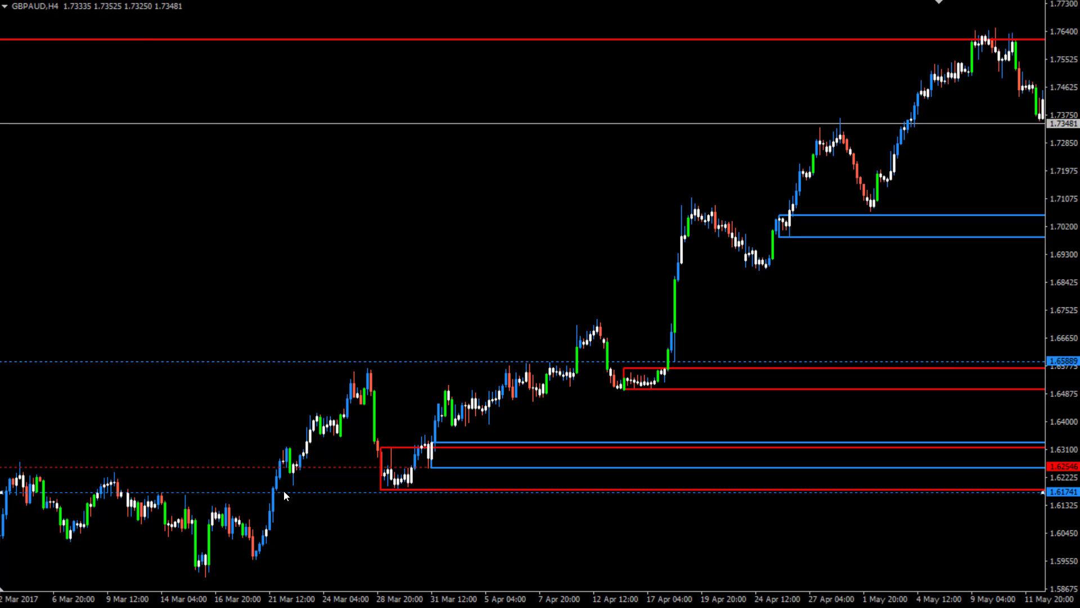
{"action": "left_click_drag", "start_coordinate": [289, 493], "coordinate": [281, 490]}
{"action": "key", "text": "Delete"}
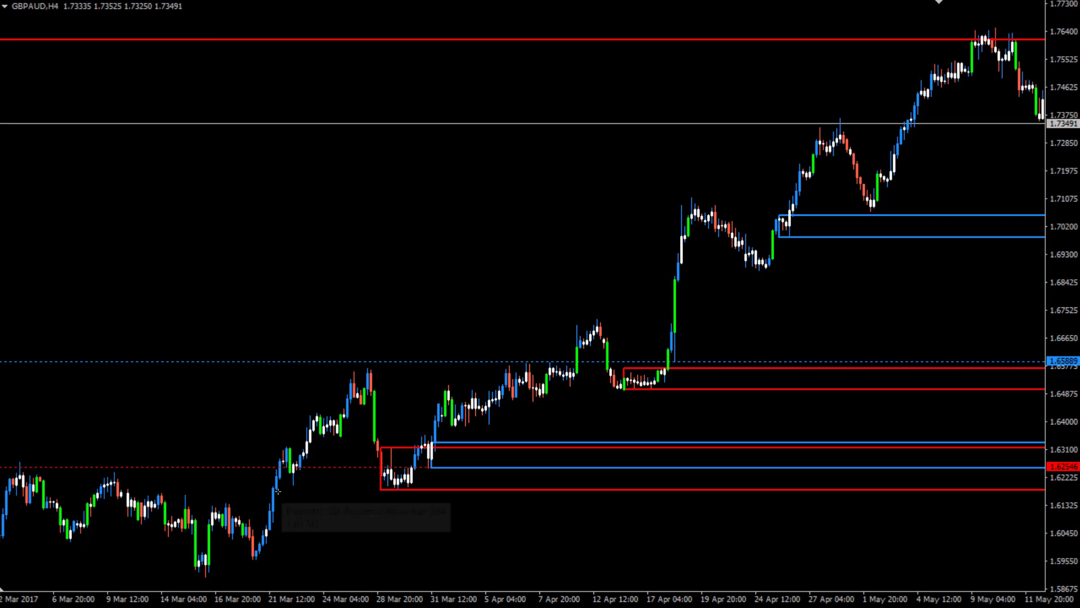
Step: Draw an H4 zone from about 21 March 2017, from about 1.61813 down to 1.608, and refresh
{"action": "left_click_drag", "start_coordinate": [278, 490], "coordinate": [273, 523]}
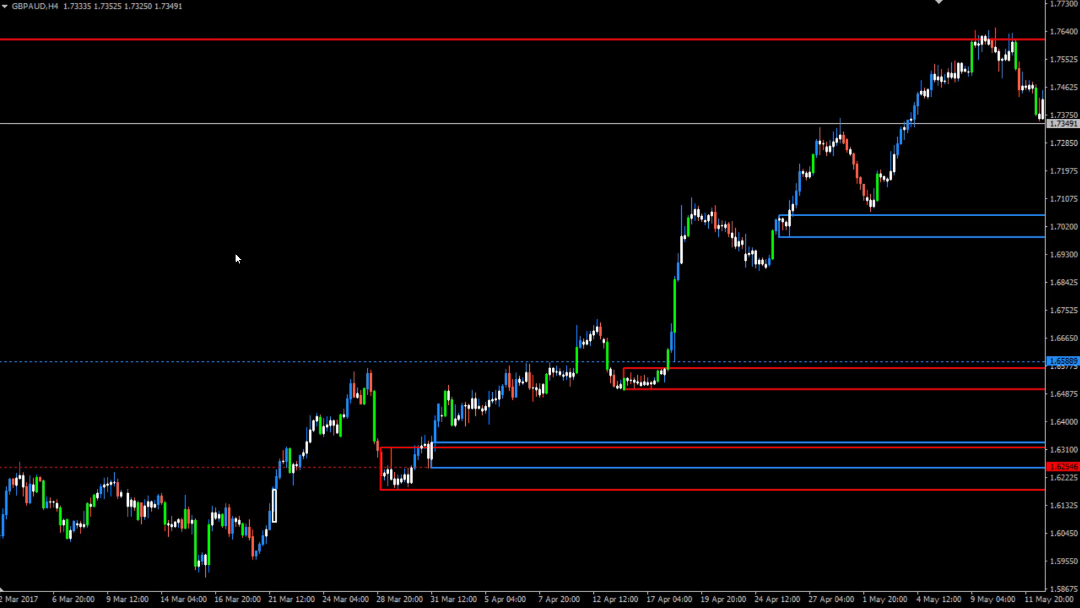
{"action": "right_click", "coordinate": [237, 256]}
{"action": "left_click", "coordinate": [303, 410]}
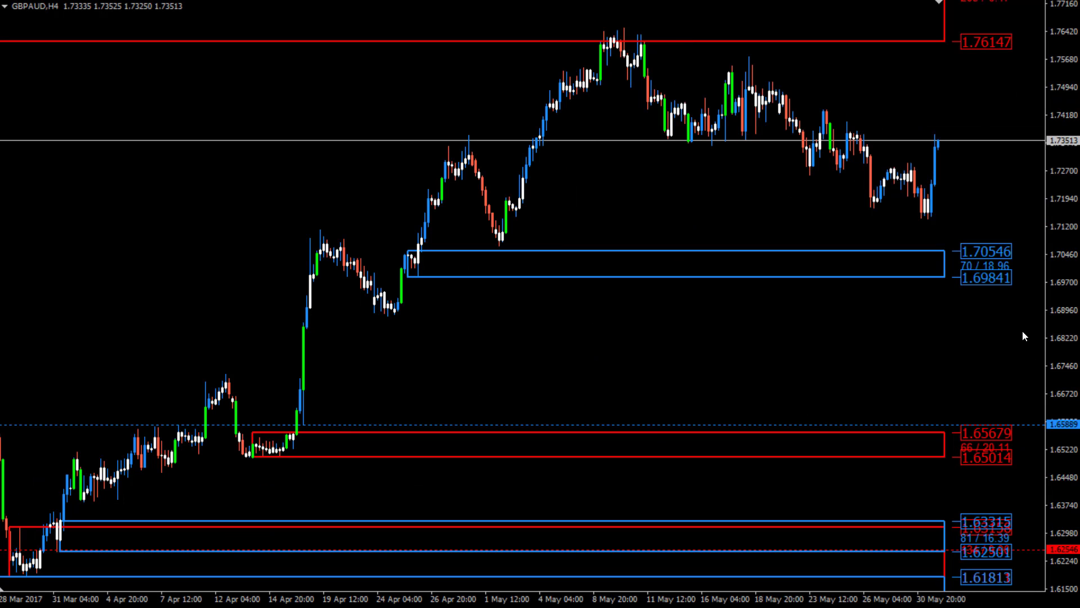
{"action": "left_click_drag", "start_coordinate": [1073, 335], "coordinate": [1065, 187]}
{"action": "left_click_drag", "start_coordinate": [221, 207], "coordinate": [569, 195]}
{"action": "left_click_drag", "start_coordinate": [1057, 369], "coordinate": [1061, 265]}
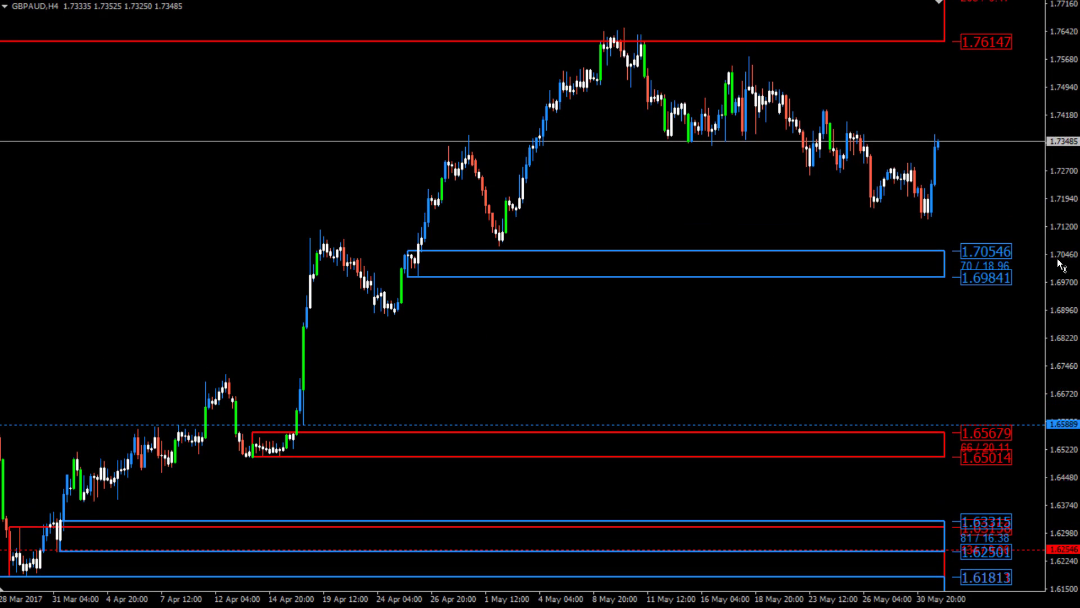
Step: On the weekly GBPAUD chart, draw a zone from late March 2017, from about 1.65165 down to 1.61811, and raise its upper edge
{"action": "key", "text": "ctrl+Tab"}
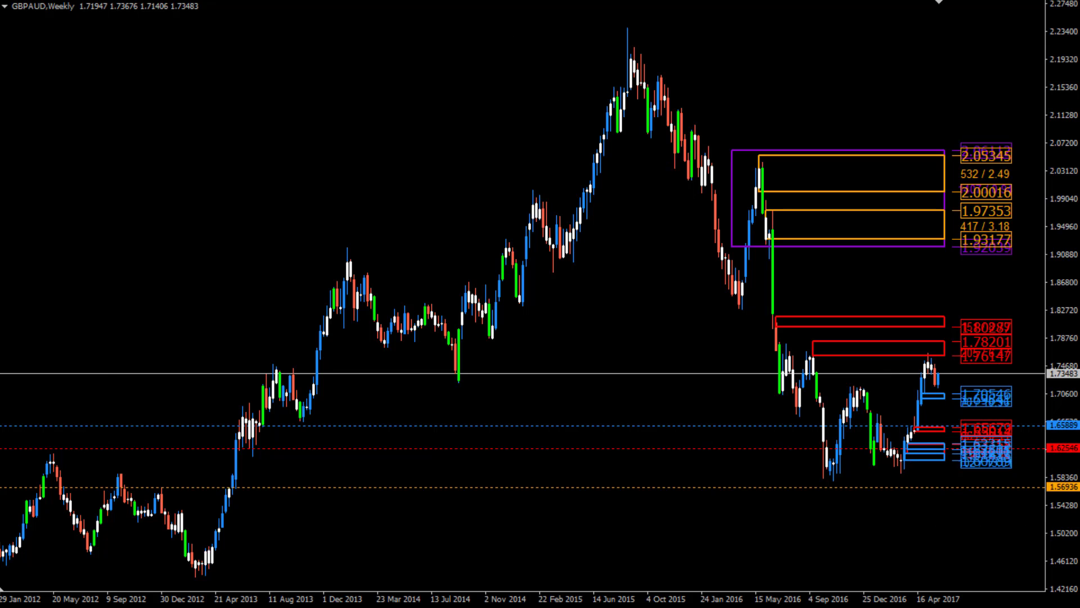
{"action": "key", "text": "plus"}
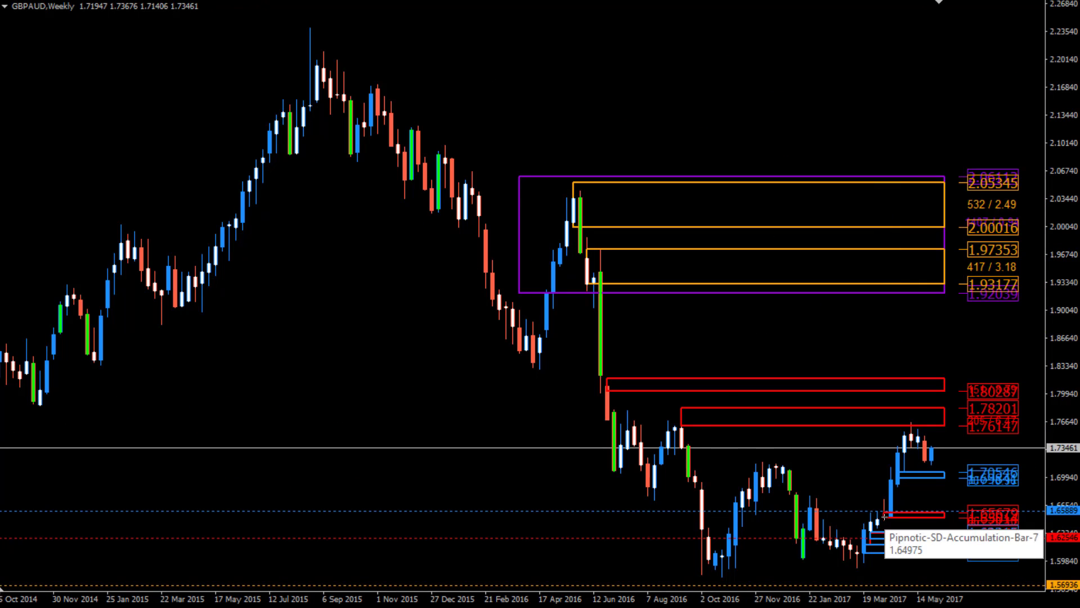
{"action": "left_click_drag", "start_coordinate": [884, 517], "coordinate": [870, 544]}
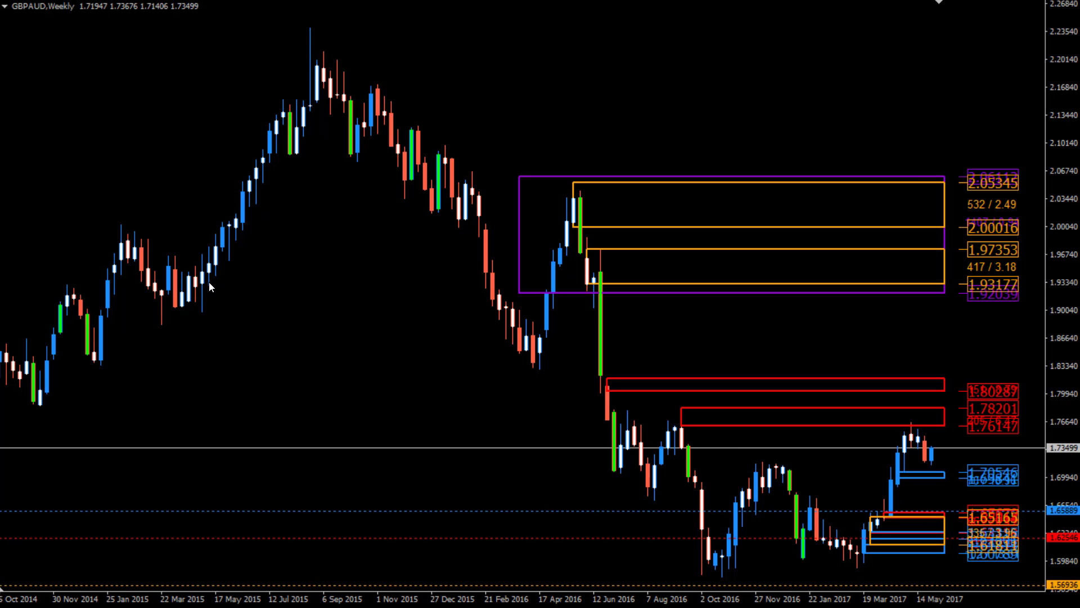
{"action": "double_click", "coordinate": [871, 514]}
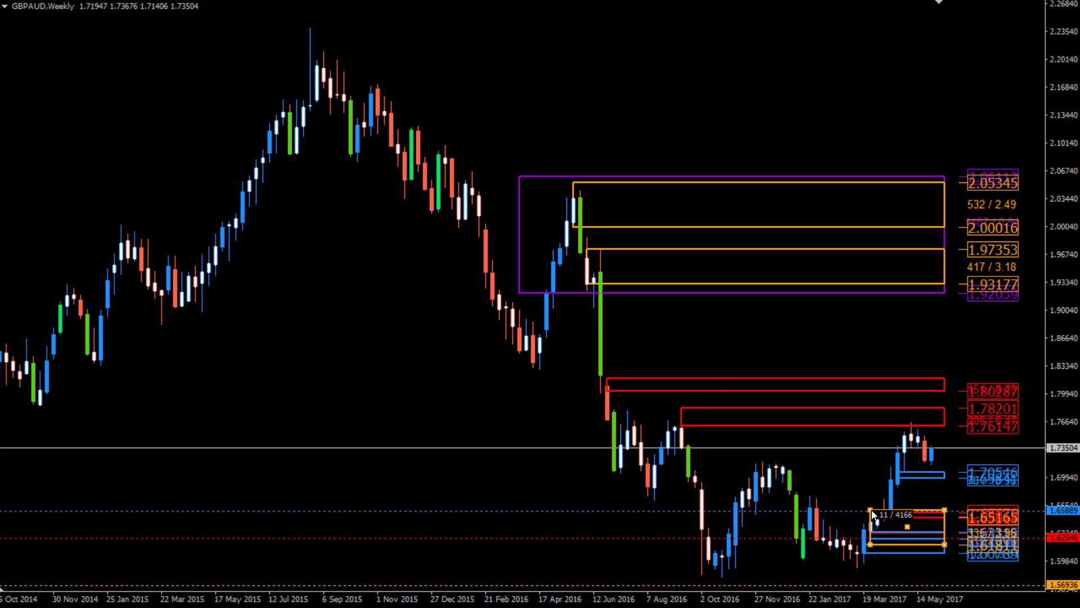